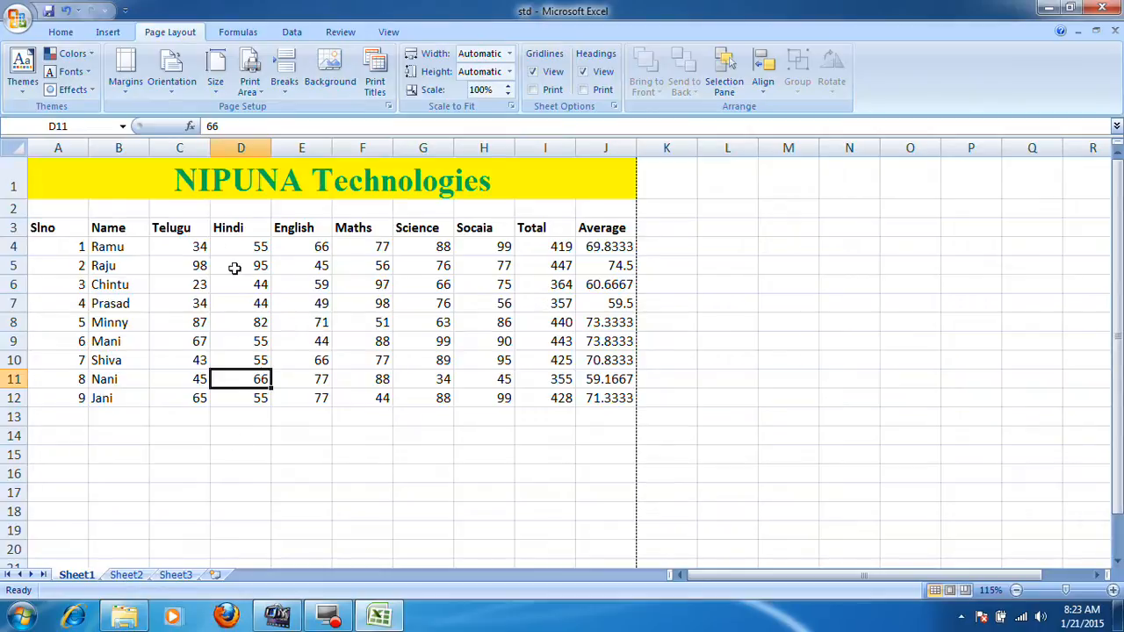
Select the marks table A3:J12 and apply the built-in Office theme.
left_click_drag(167, 162, 418, 398)
left_click(206, 291)
left_click_drag(39, 227, 619, 404)
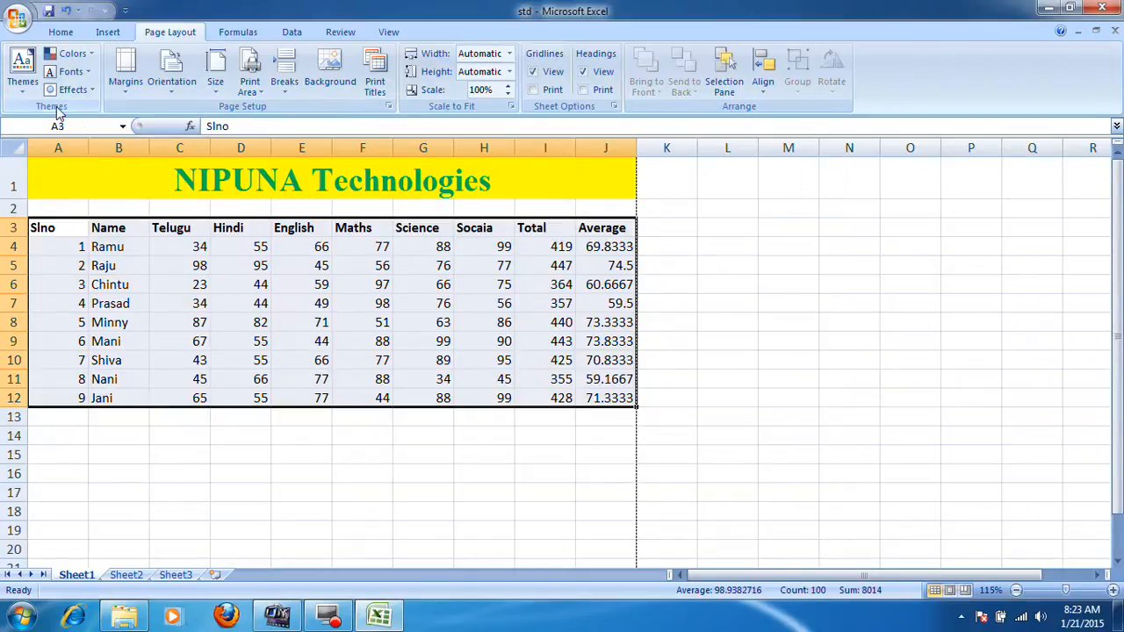
left_click(22, 70)
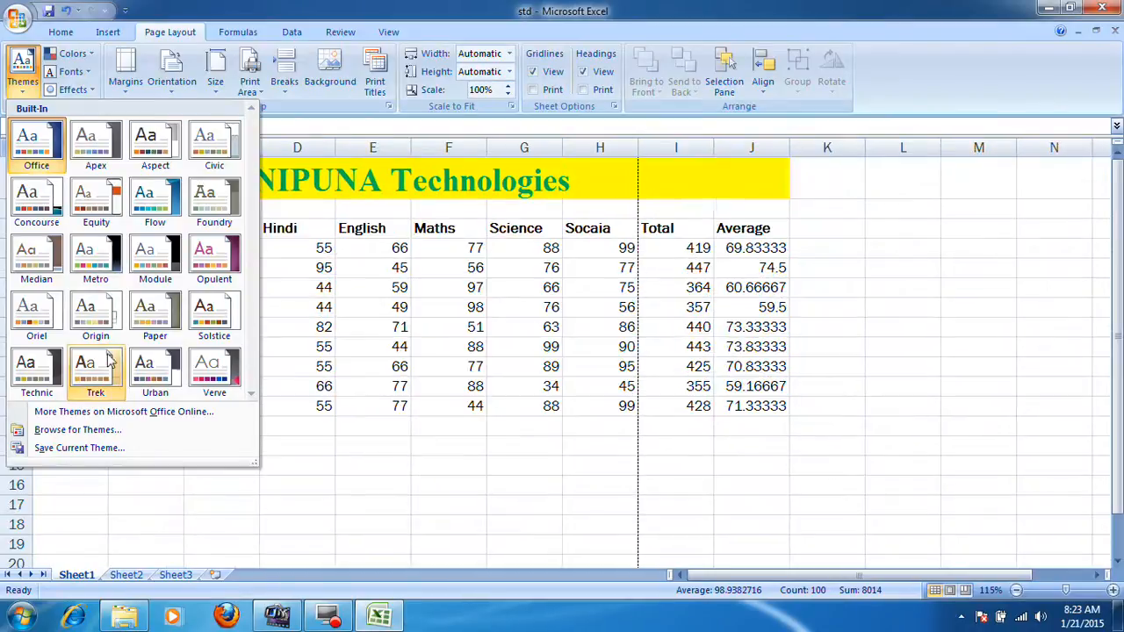
left_click(54, 149)
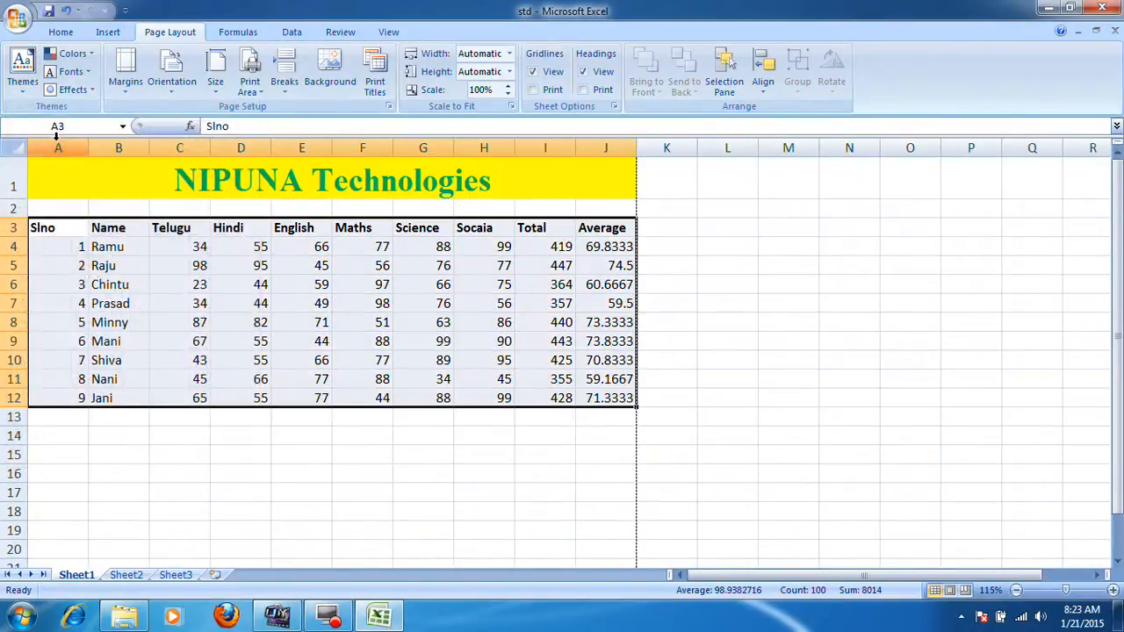
Set the workbook's theme colors to Flow and its theme fonts to Apex.
left_click(71, 54)
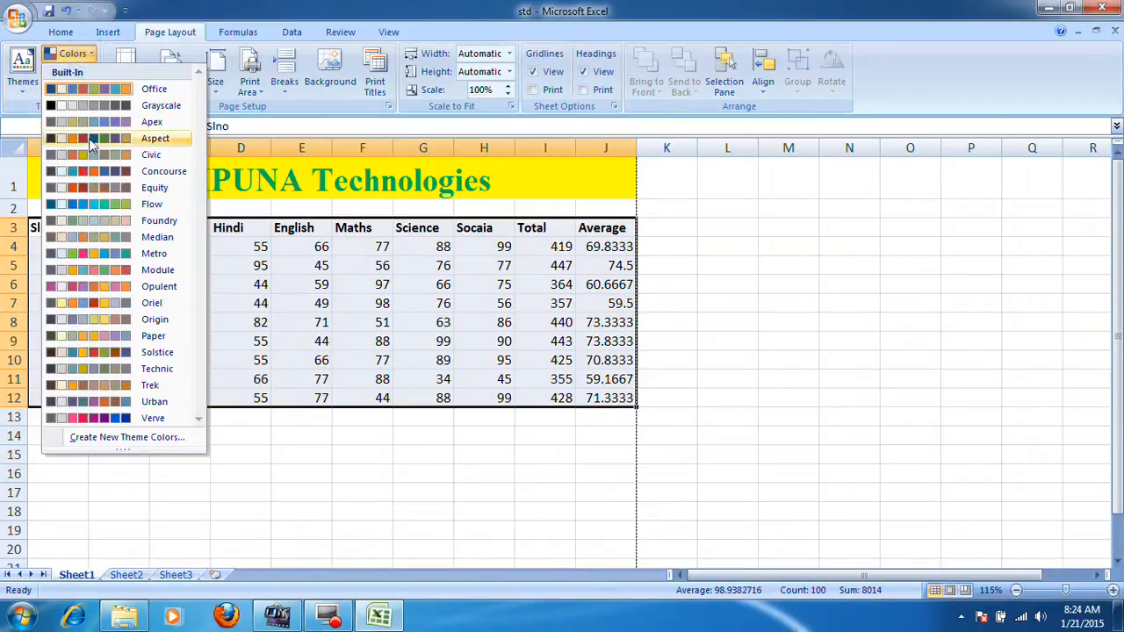
left_click(94, 204)
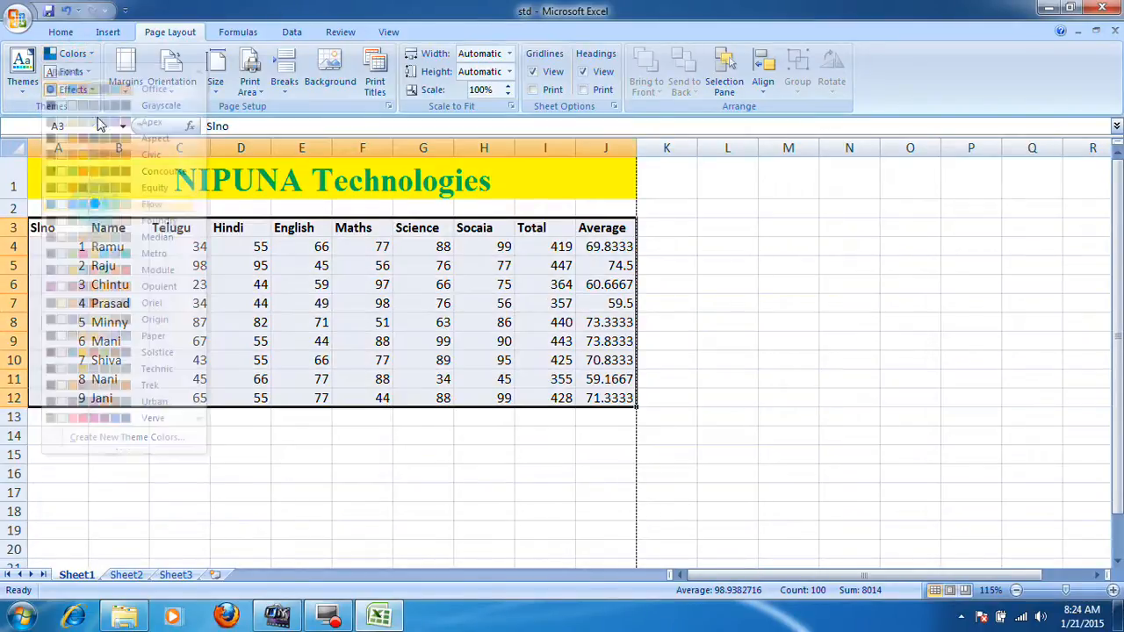
left_click(70, 71)
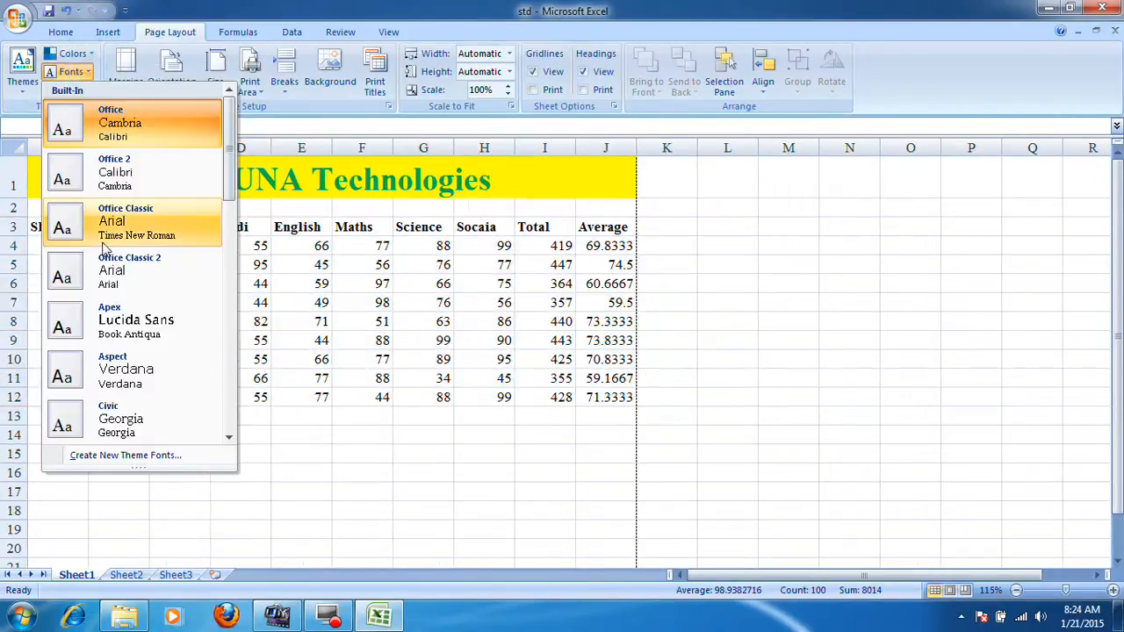
left_click(111, 336)
Set the workbook's theme effects to Metro and deselect the marks table.
left_click(70, 89)
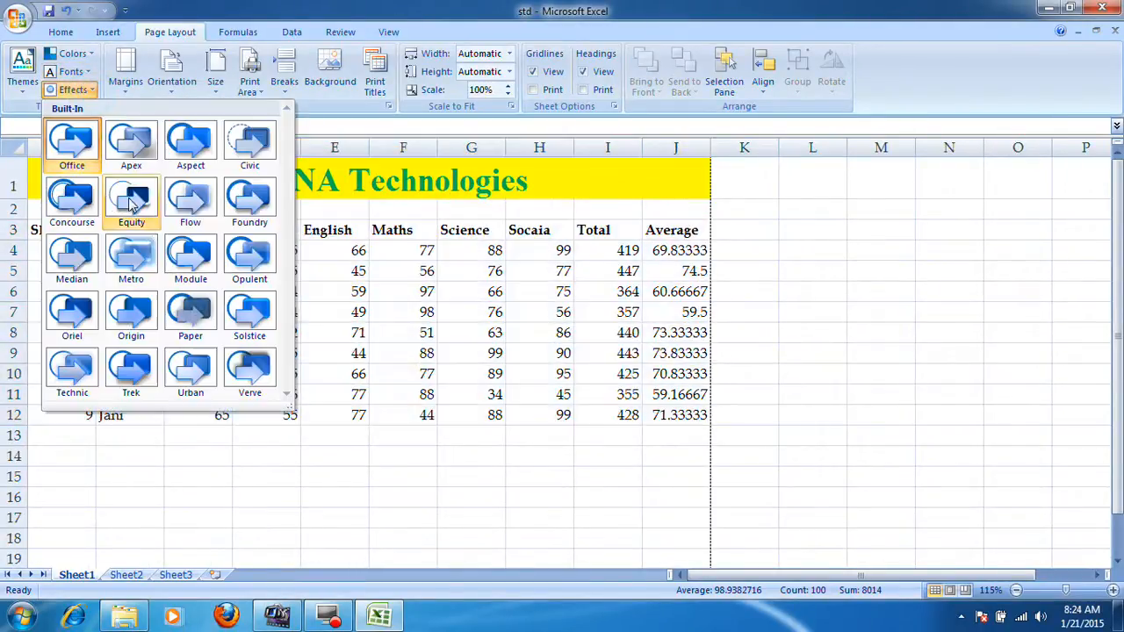
left_click(137, 254)
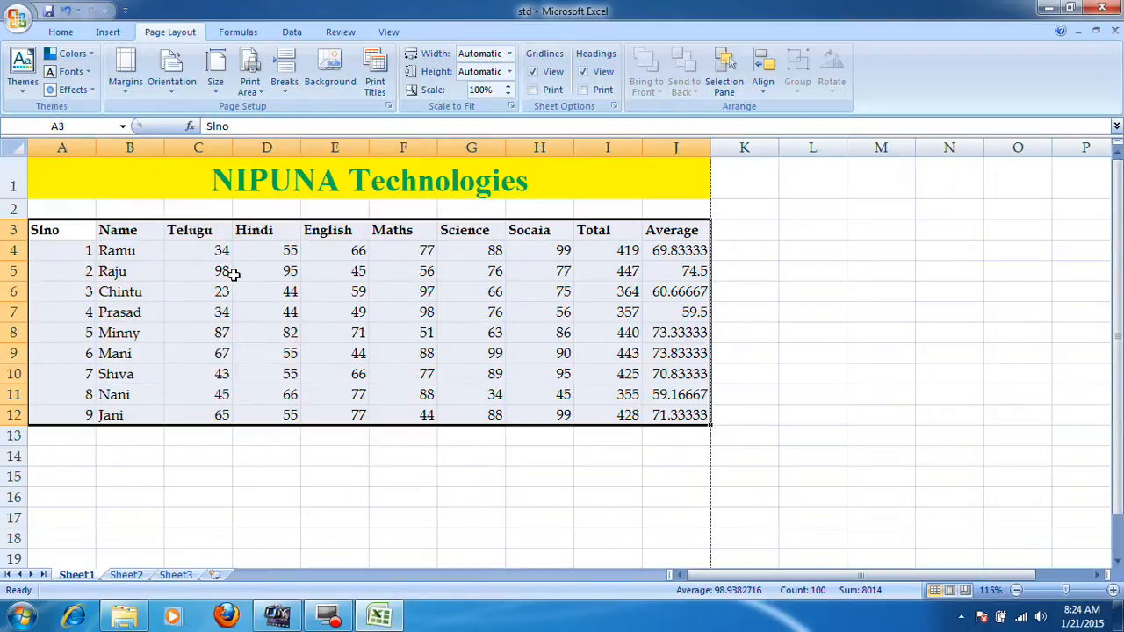
left_click(282, 271)
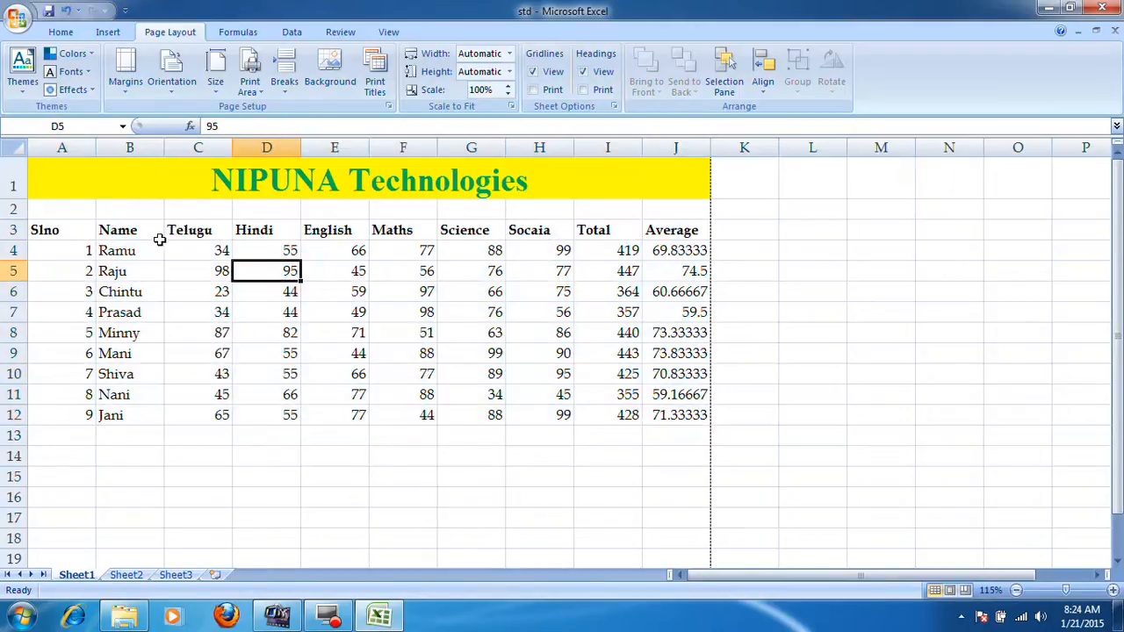
scroll(177, 292, "down", 2)
scroll(179, 299, "up", 2)
left_click(132, 292)
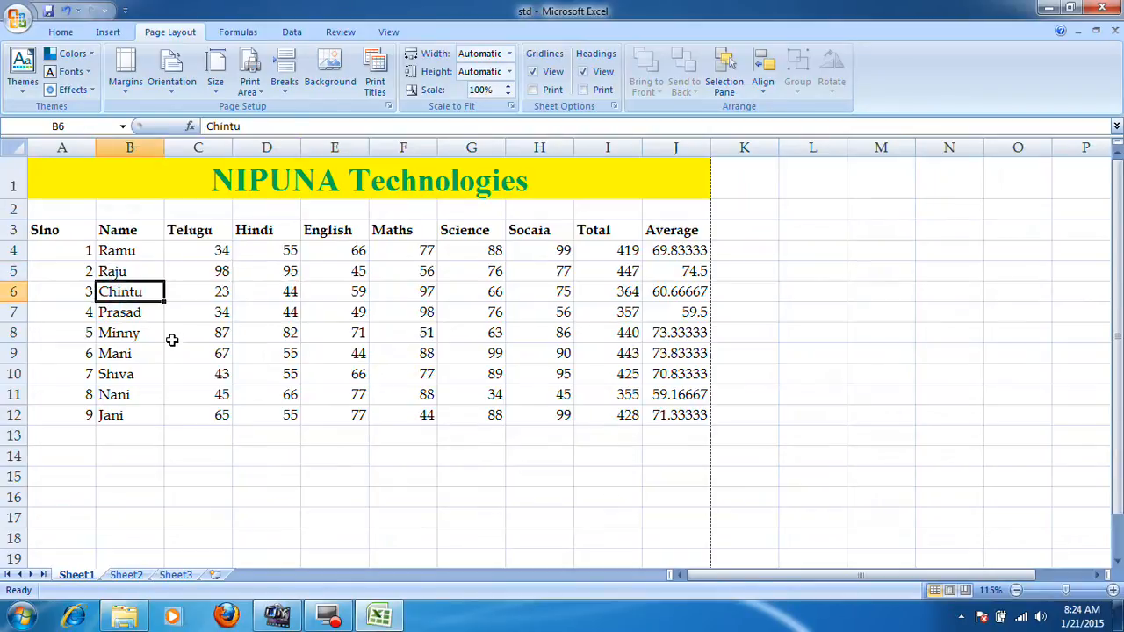
left_click(207, 312)
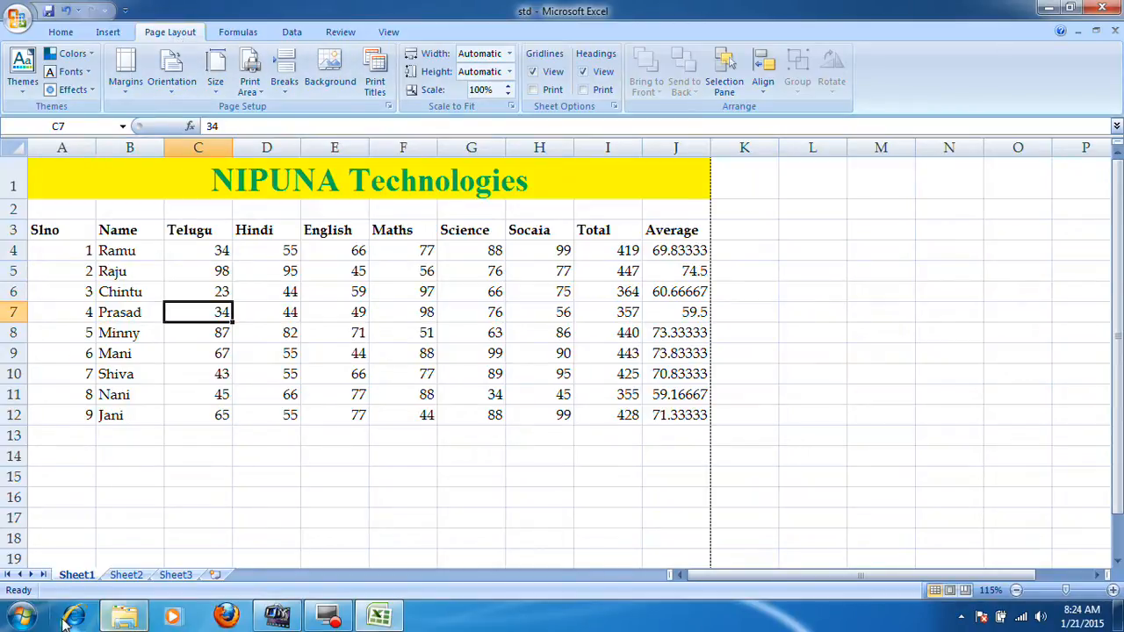
left_click(35, 620)
left_click(78, 576)
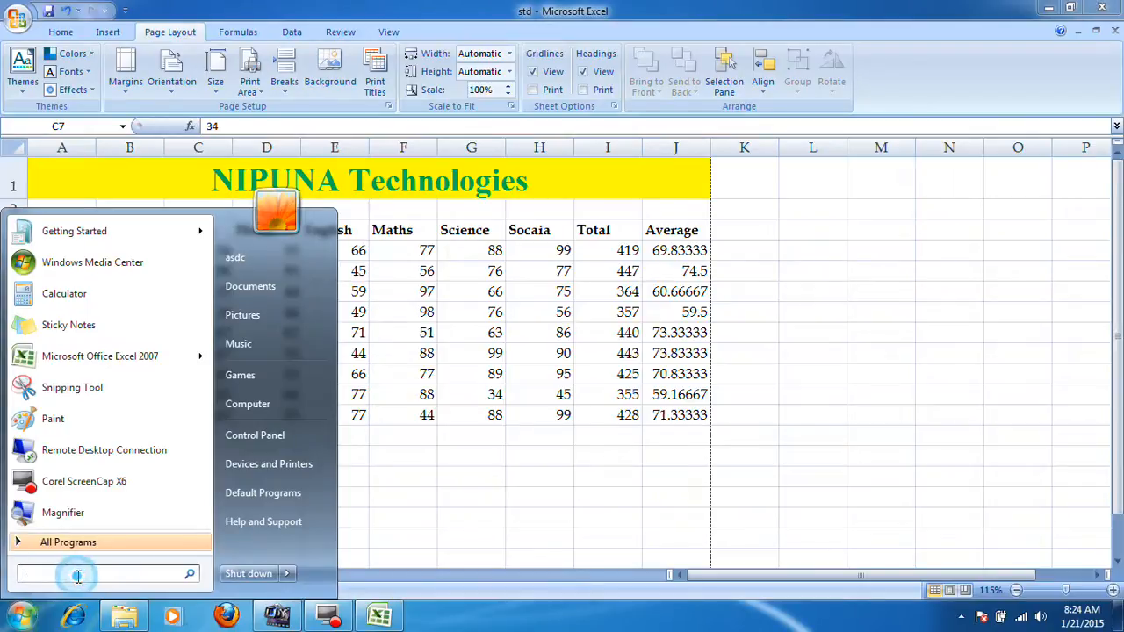
type("window")
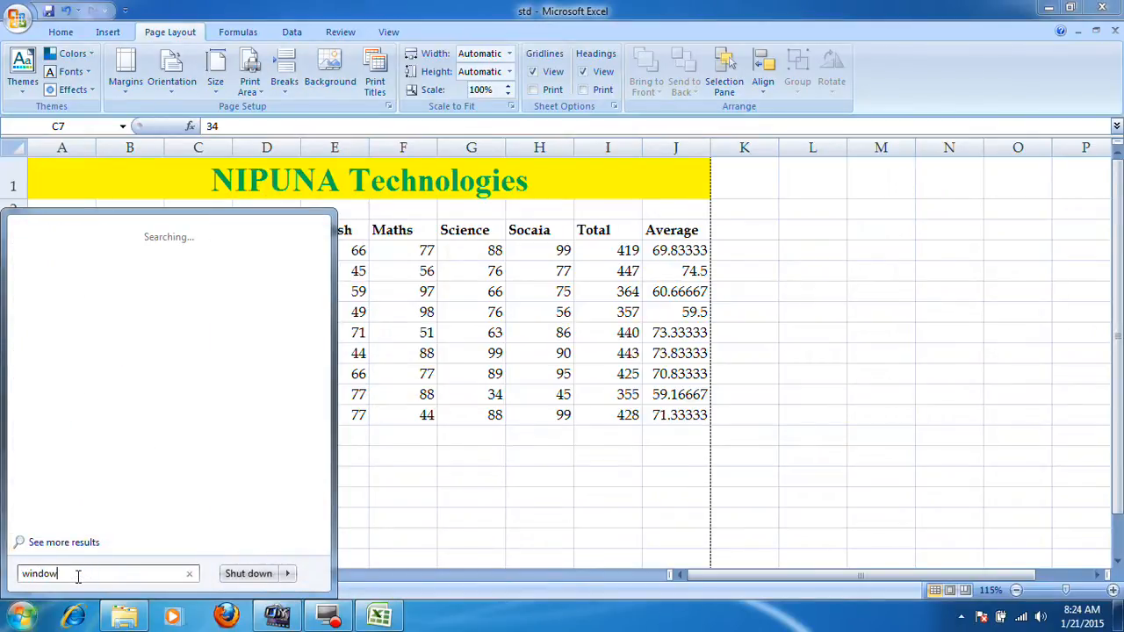
type("s")
key("Return")
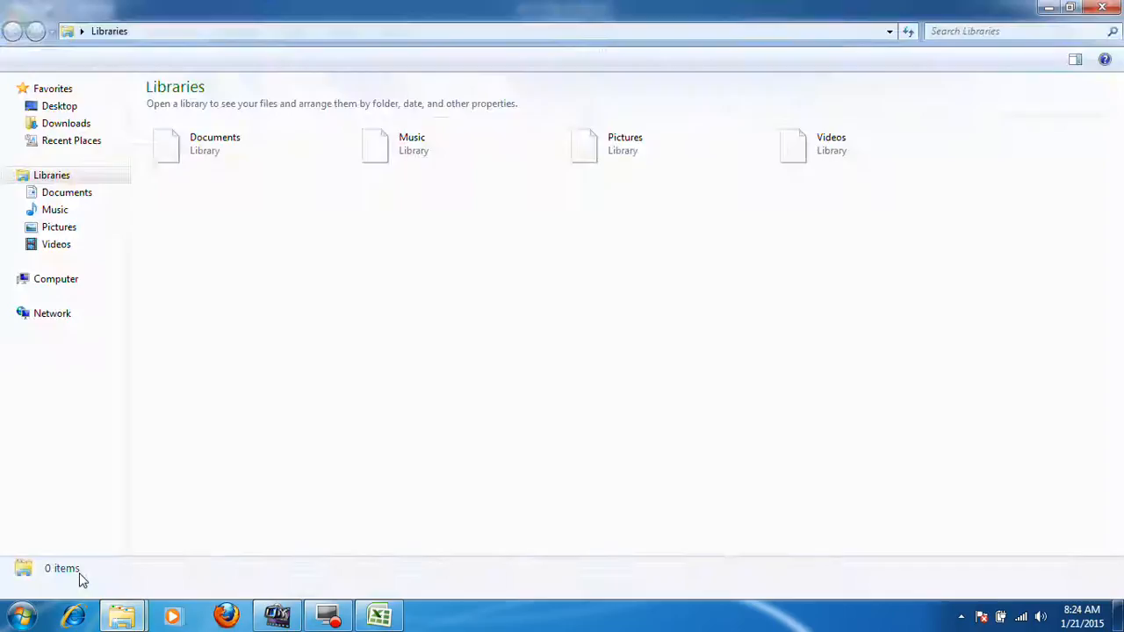
left_click(21, 614)
type("win")
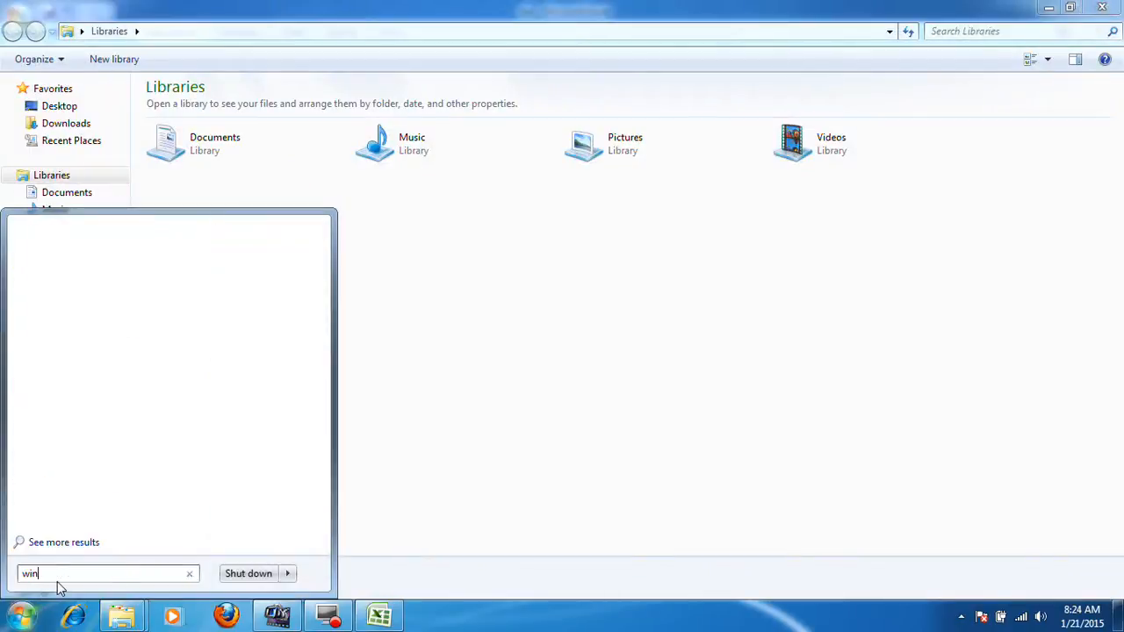
key("Return")
left_click(1110, 12)
left_click(1111, 13)
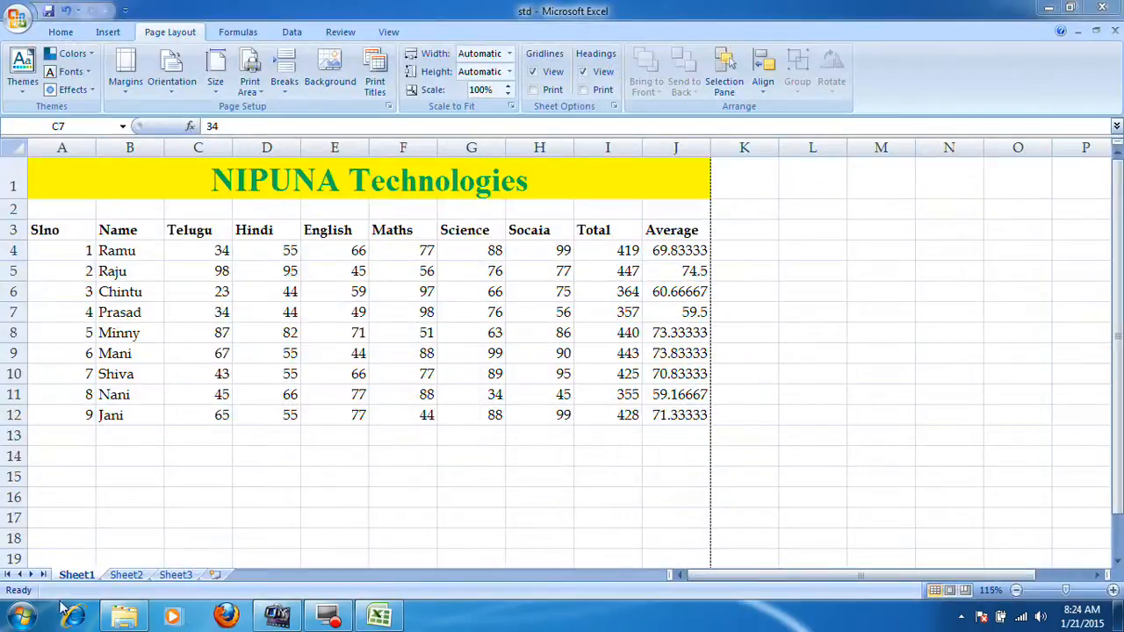
Launch Microsoft Word by running the winword command.
left_click(21, 614)
type("winwor")
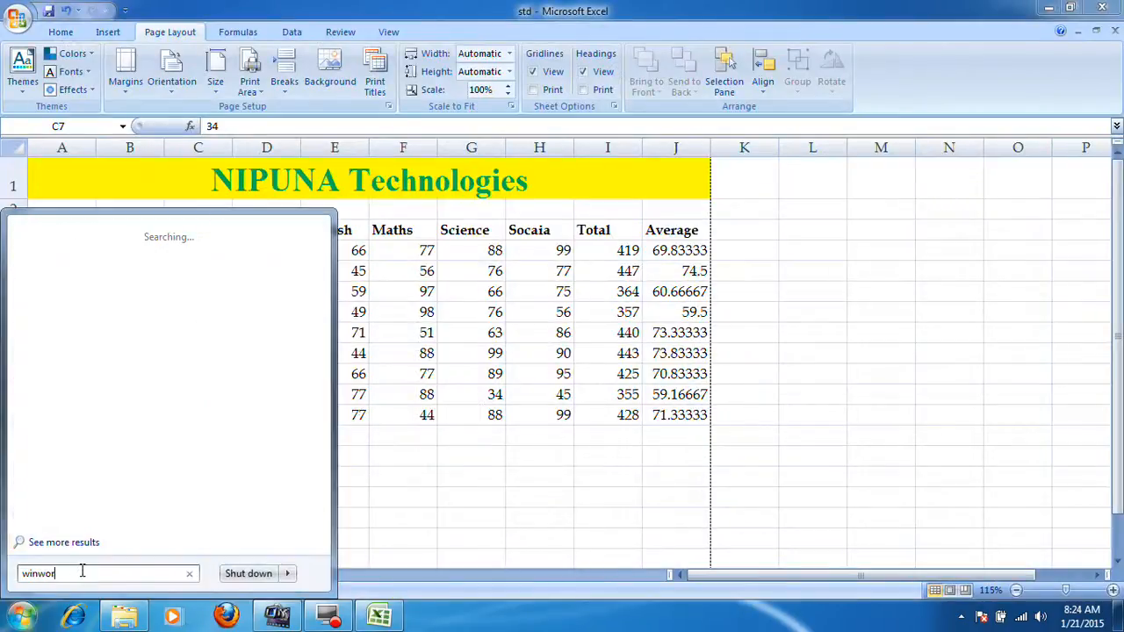
type("d")
key("Return")
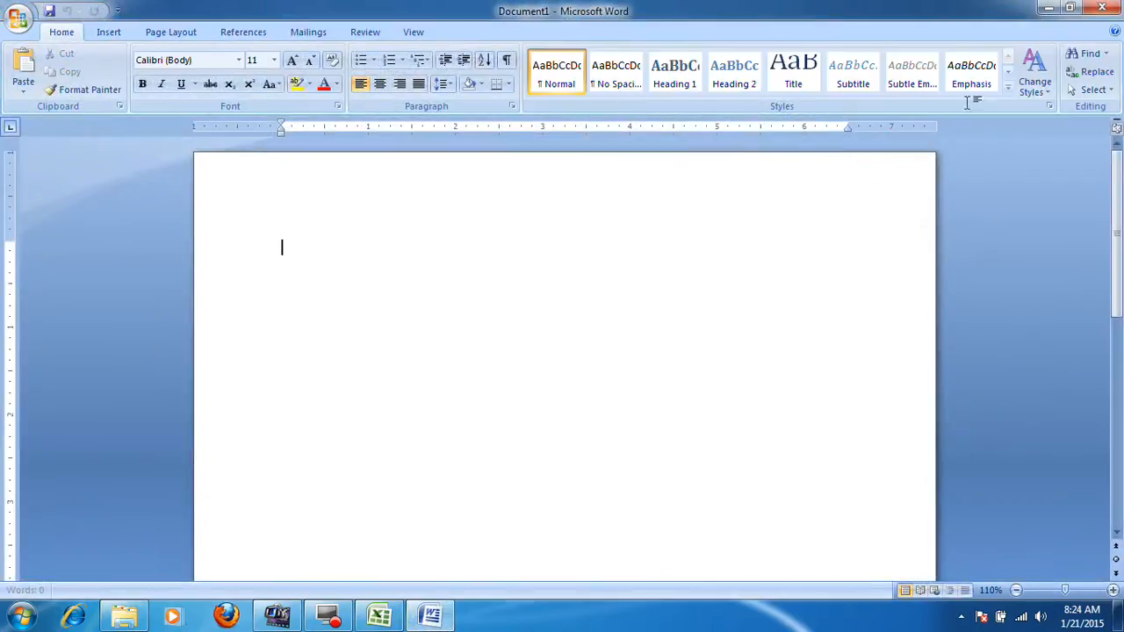
Restore the blank Word document's window to a smaller size, narrow it and shift it sideways over the spreadsheet.
left_click(1069, 9)
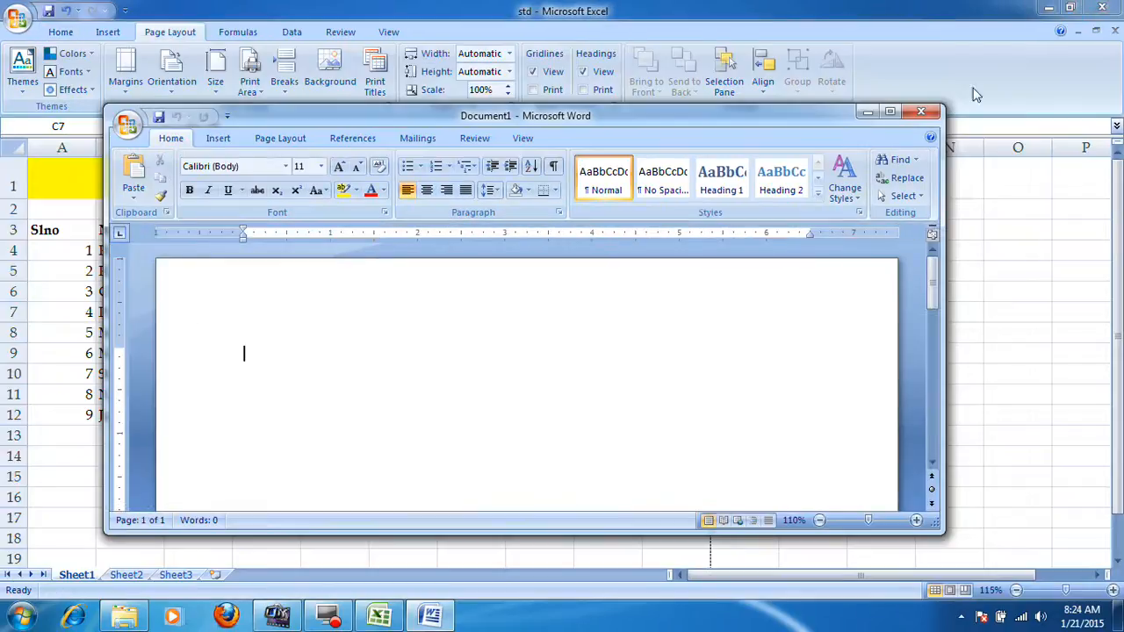
left_click_drag(941, 205, 702, 205)
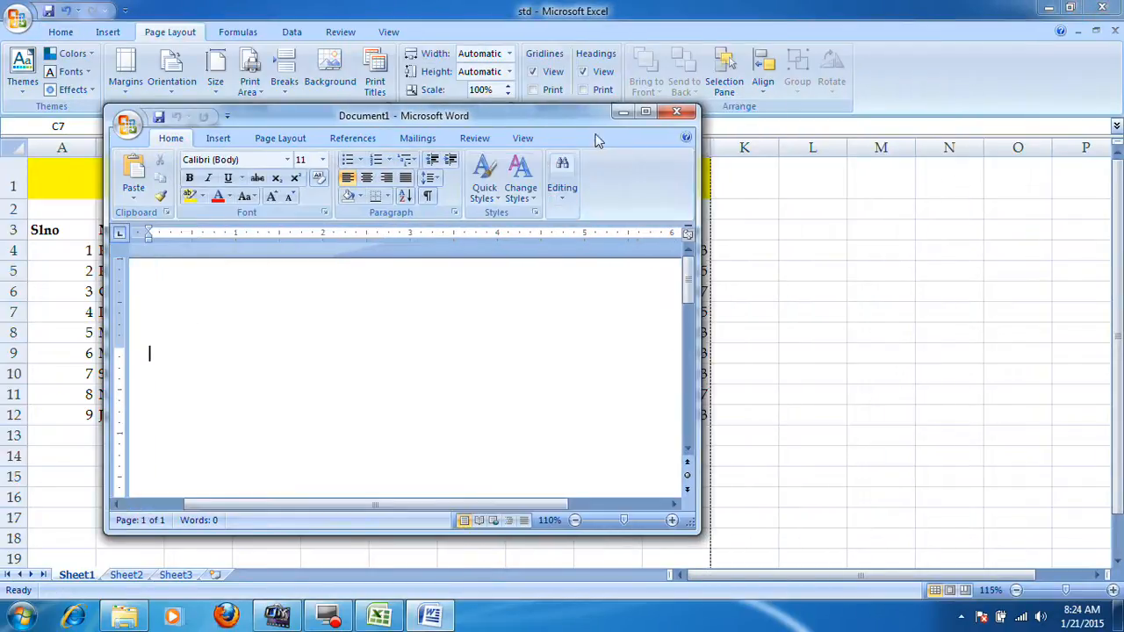
left_click_drag(571, 114, 759, 114)
Restore the Excel window to a smaller size and close the MS EXCEL-2007 folder window behind it.
left_click(1073, 9)
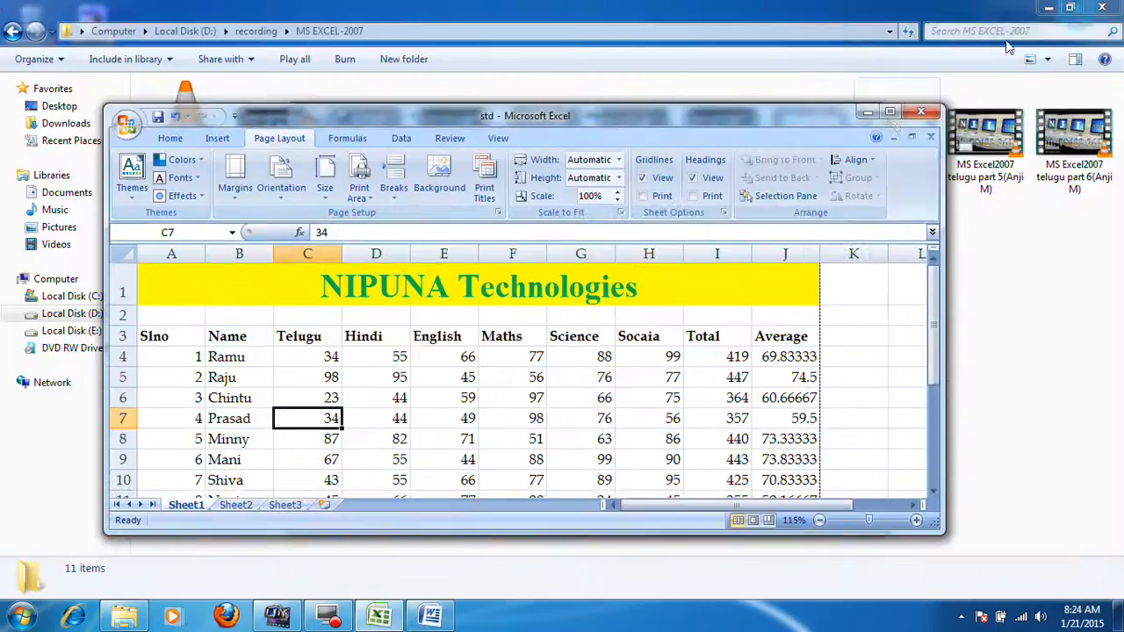
left_click(1101, 7)
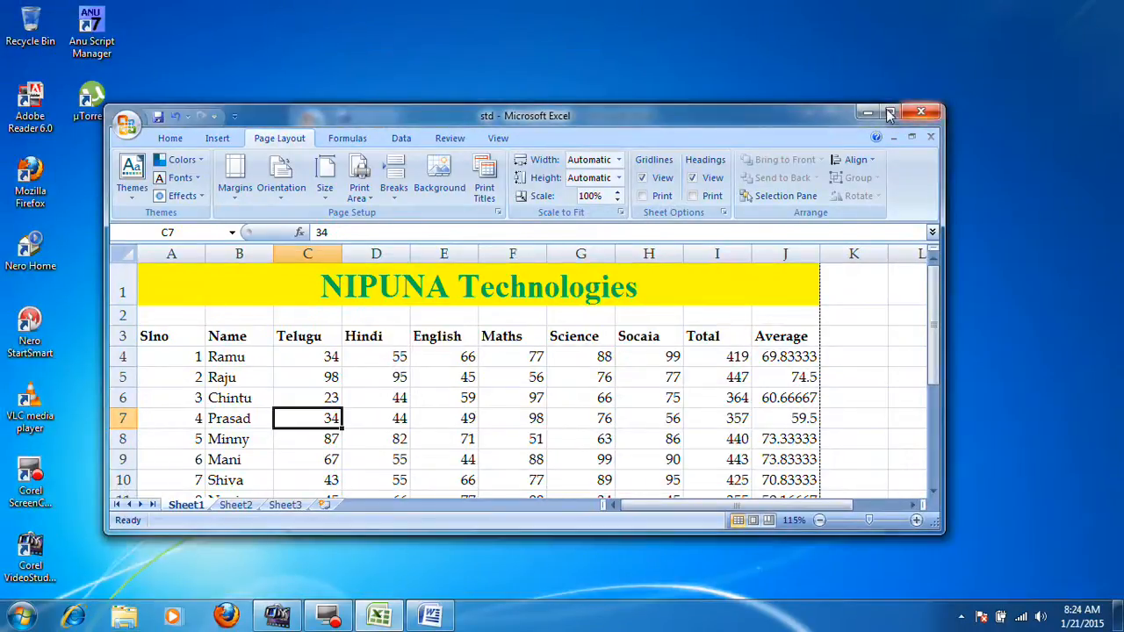
left_click(890, 111)
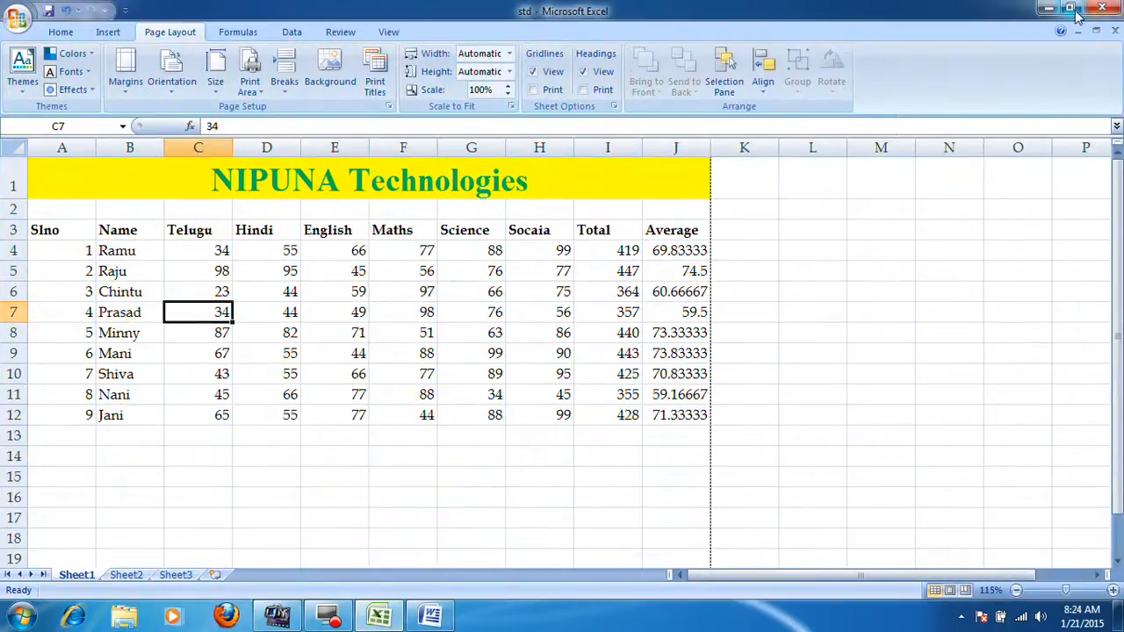
left_click(1073, 8)
Resize and move the Excel window so that it fills the left half of the desktop.
left_click_drag(943, 227, 676, 224)
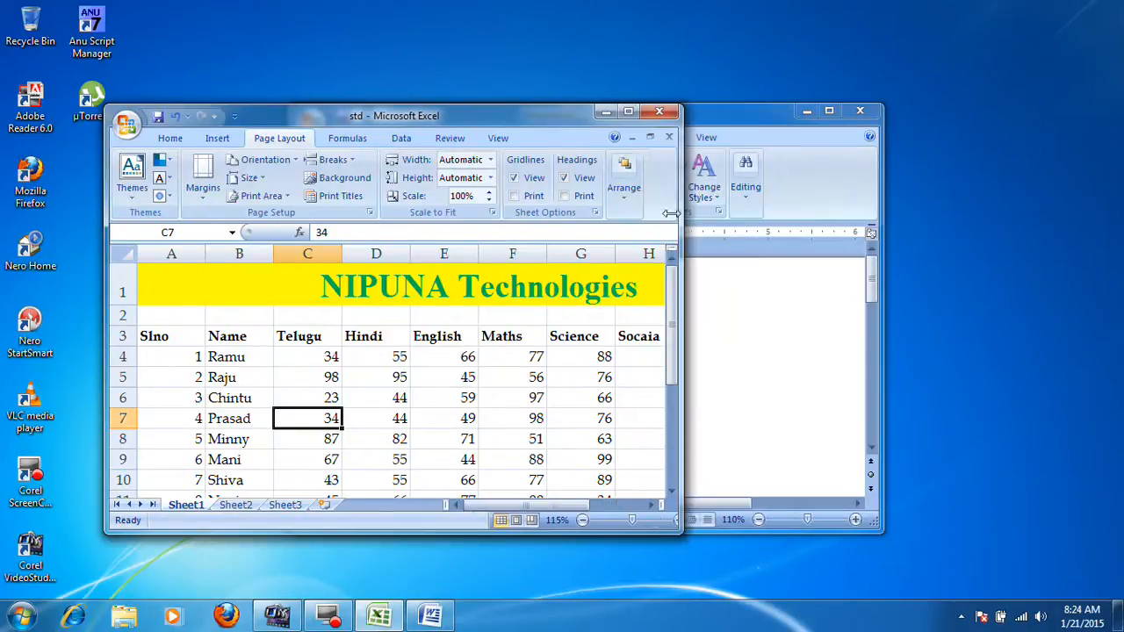
left_click_drag(546, 119, 405, 45)
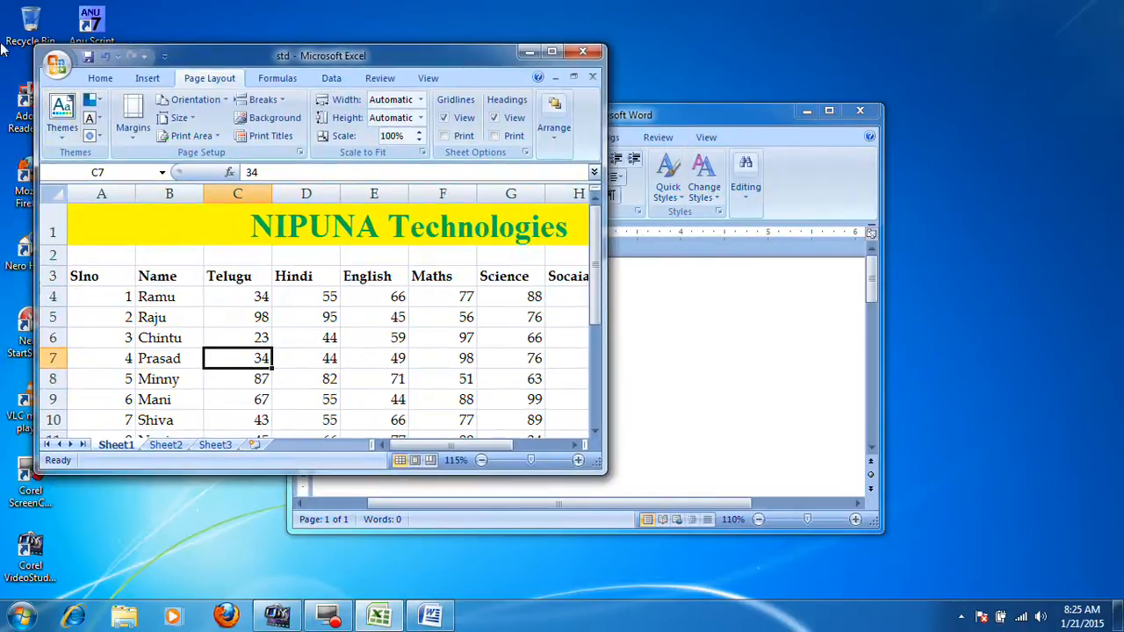
left_click_drag(288, 55, 253, 13)
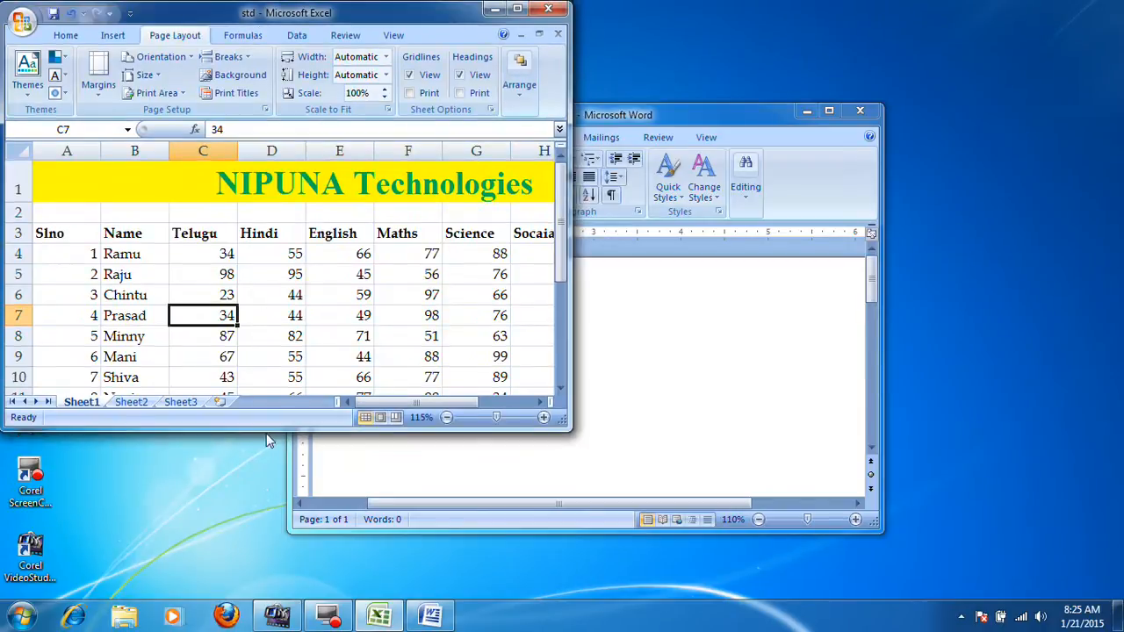
left_click_drag(266, 431, 325, 597)
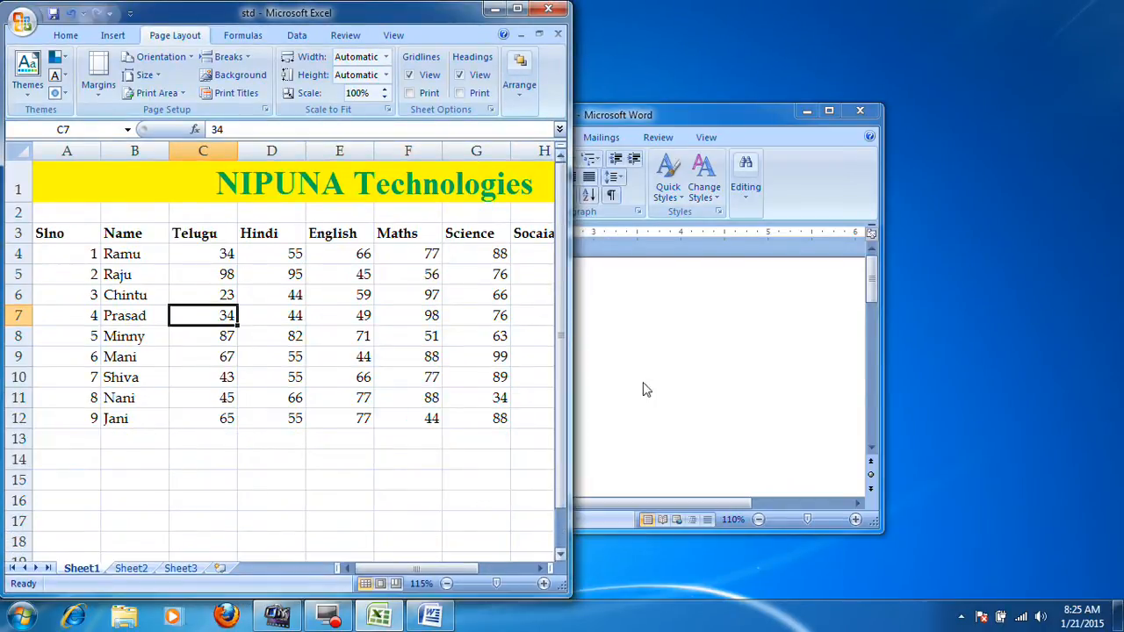
Move and resize the Word window so that it fills the right half of the desktop beside Excel.
left_click_drag(681, 118, 970, 17)
left_click_drag(584, 203, 658, 204)
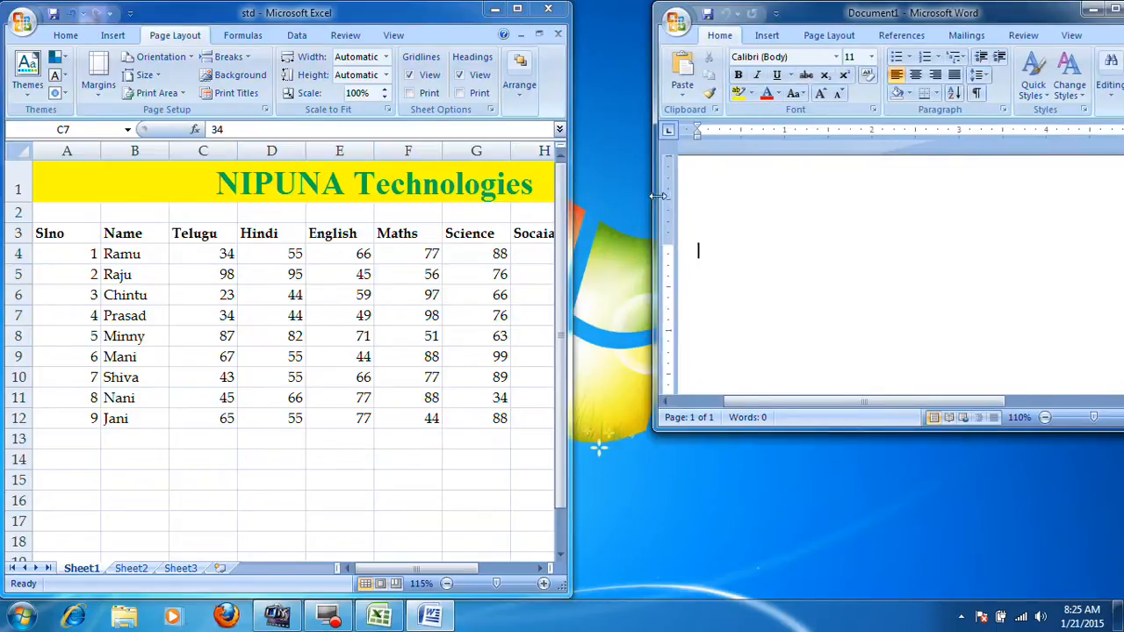
left_click_drag(864, 15, 783, 16)
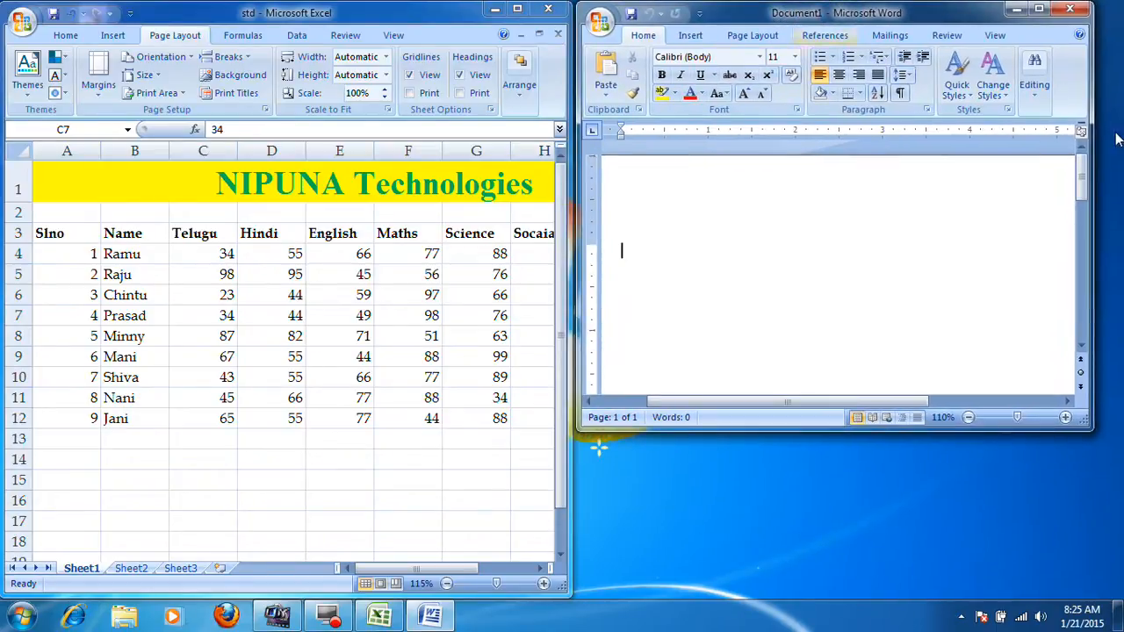
left_click_drag(1116, 156, 1122, 157)
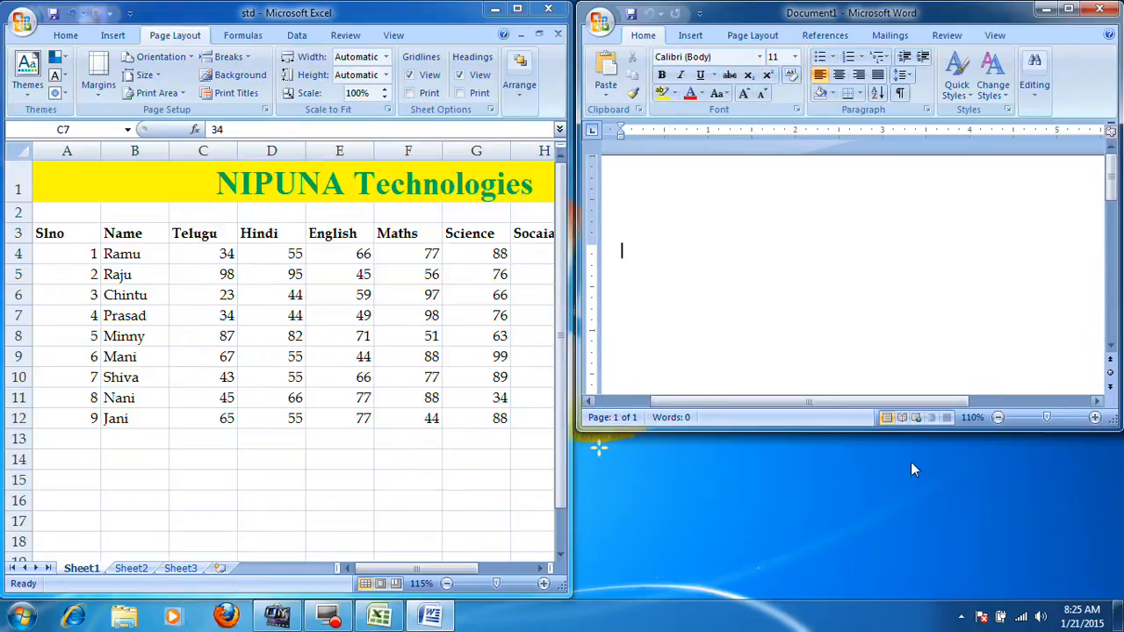
left_click_drag(902, 430, 900, 597)
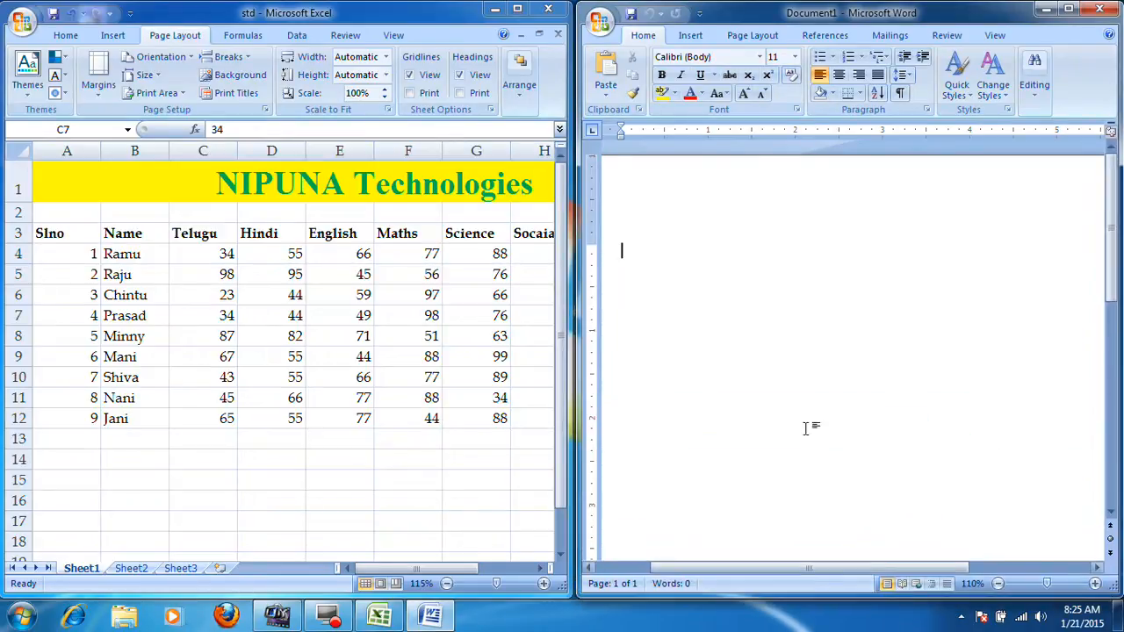
Display Word's Page Layout options beside the spreadsheet's and compare the two sets.
left_click(752, 35)
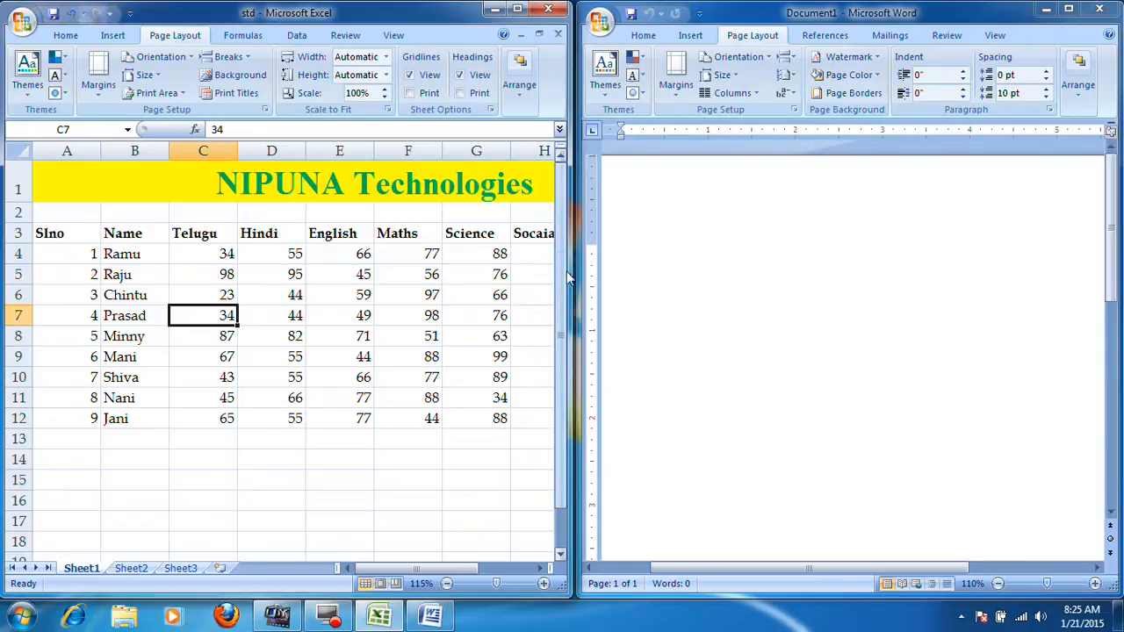
left_click(219, 419)
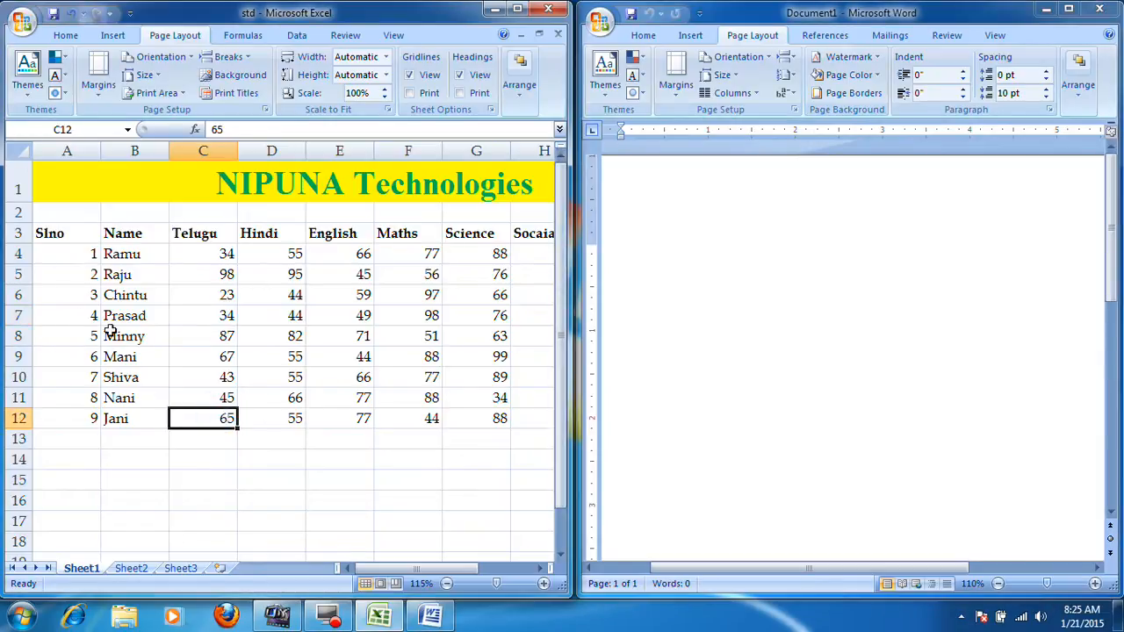
left_click(153, 289)
left_click(386, 268)
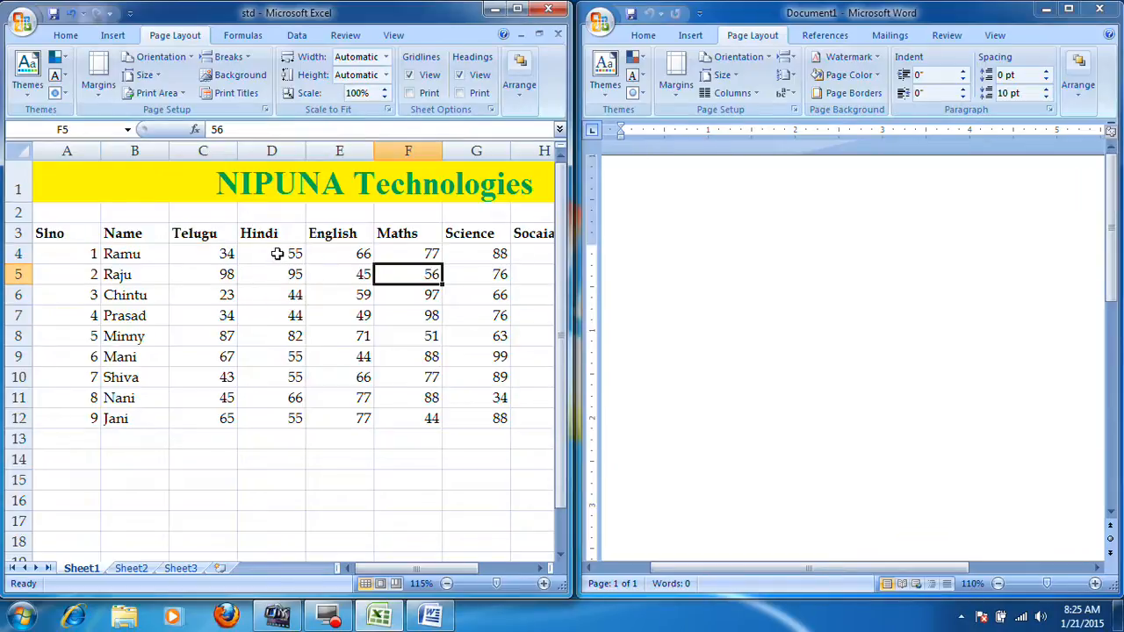
Open the print preview of the marks sheet and examine how the page prints.
left_click(24, 24)
mouse_move(76, 211)
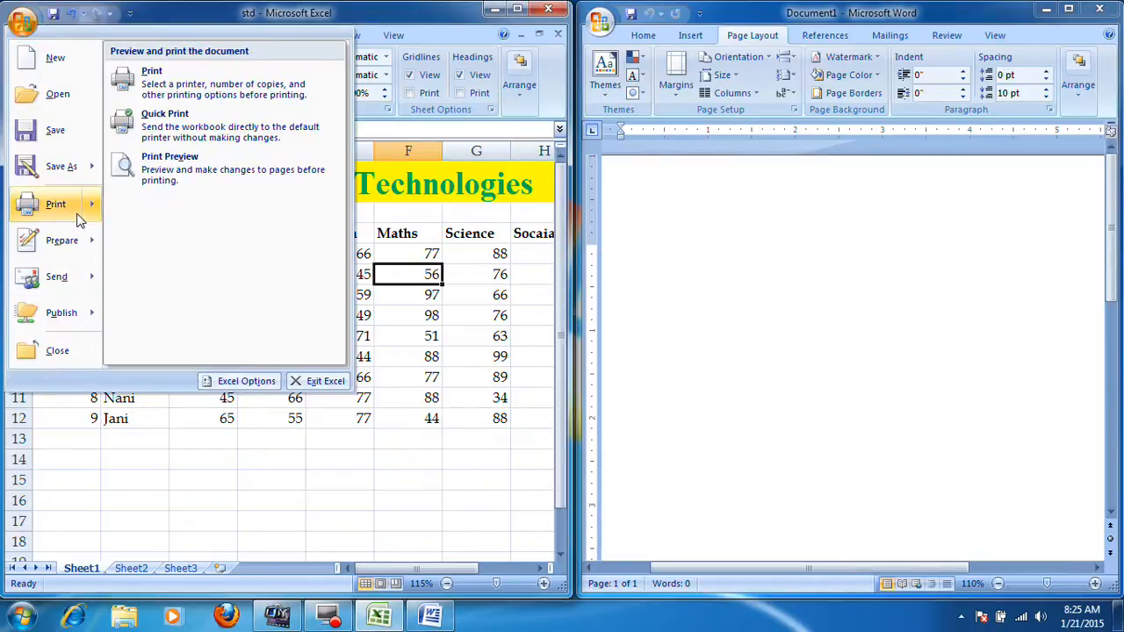
left_click(198, 185)
scroll(351, 307, "up", 4)
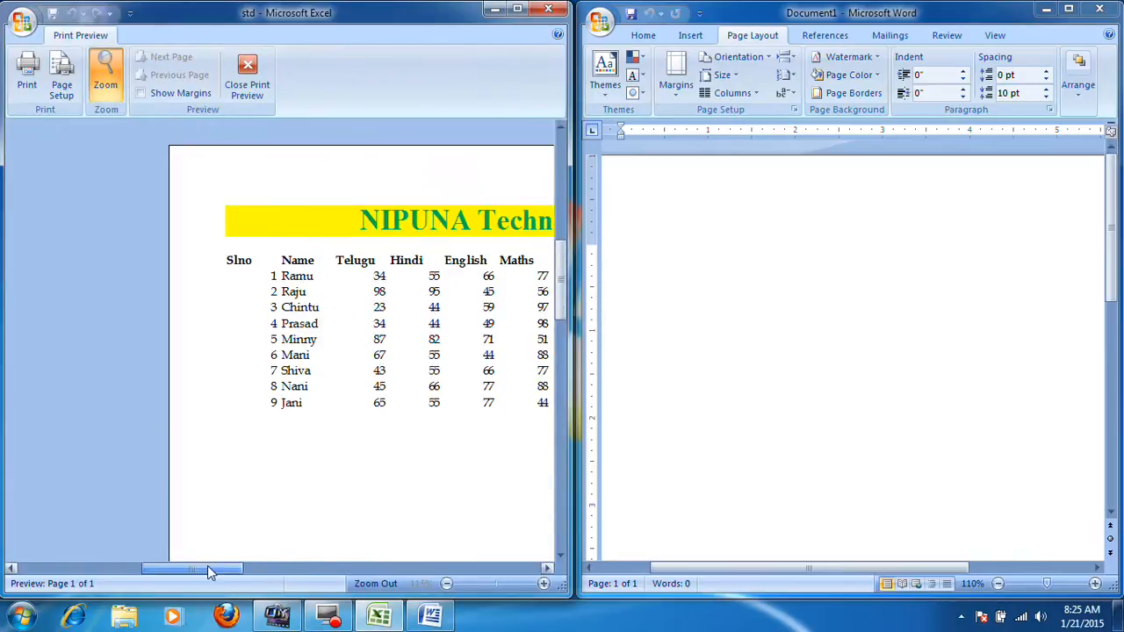
left_click(221, 569)
mouse_move(249, 575)
left_mouse_down()
mouse_move(357, 568)
mouse_move(233, 562)
left_mouse_up()
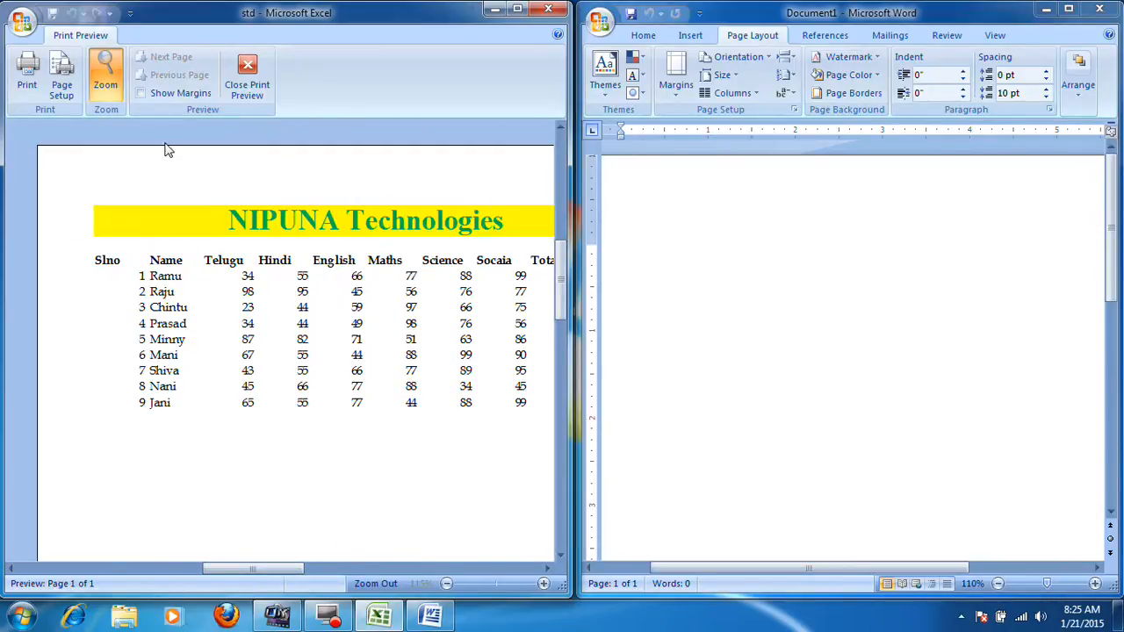
Show the page margin guides in the preview, view them with the Excel window maximized, and hide them again.
left_click(142, 93)
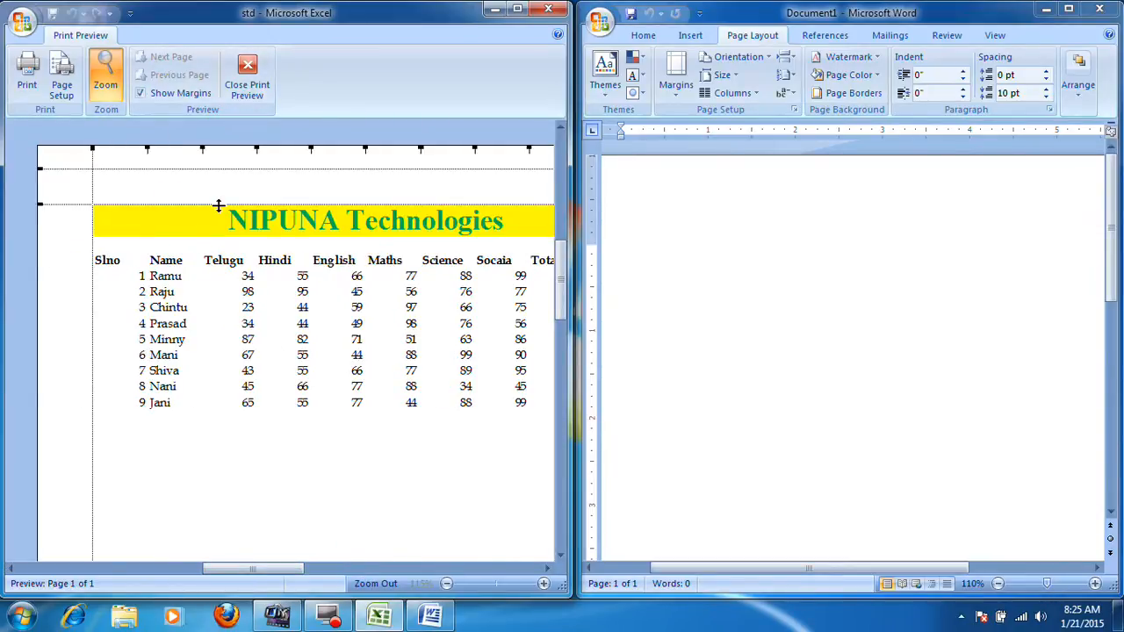
left_click(517, 9)
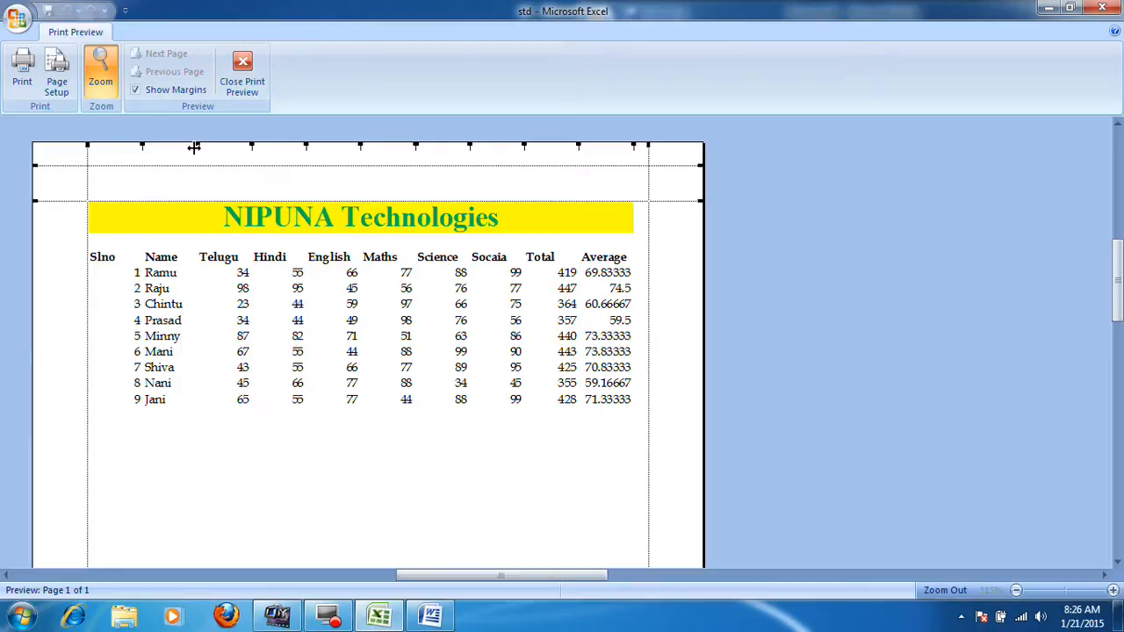
left_click(139, 90)
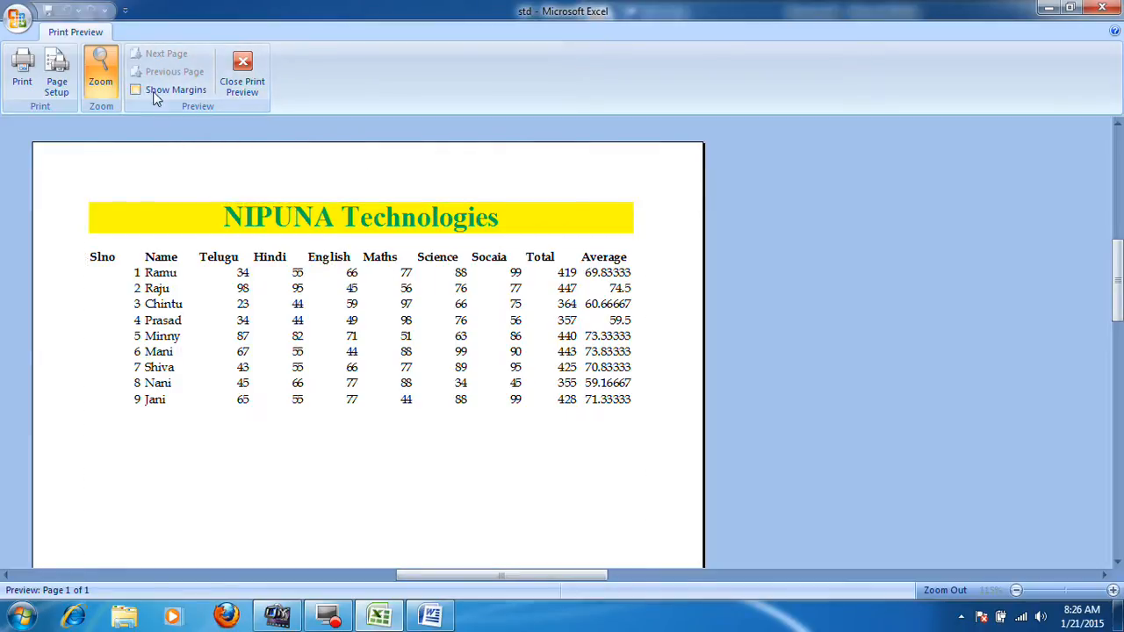
Restore the Excel window to full height beside Word and close the print preview.
left_click(1069, 8)
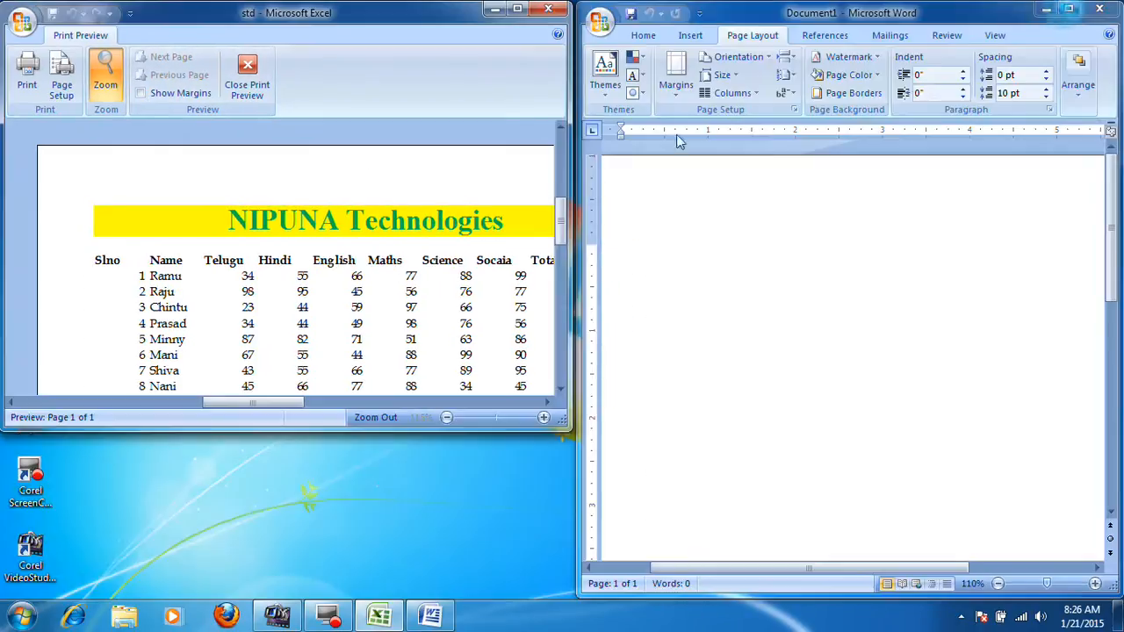
double_click(295, 427)
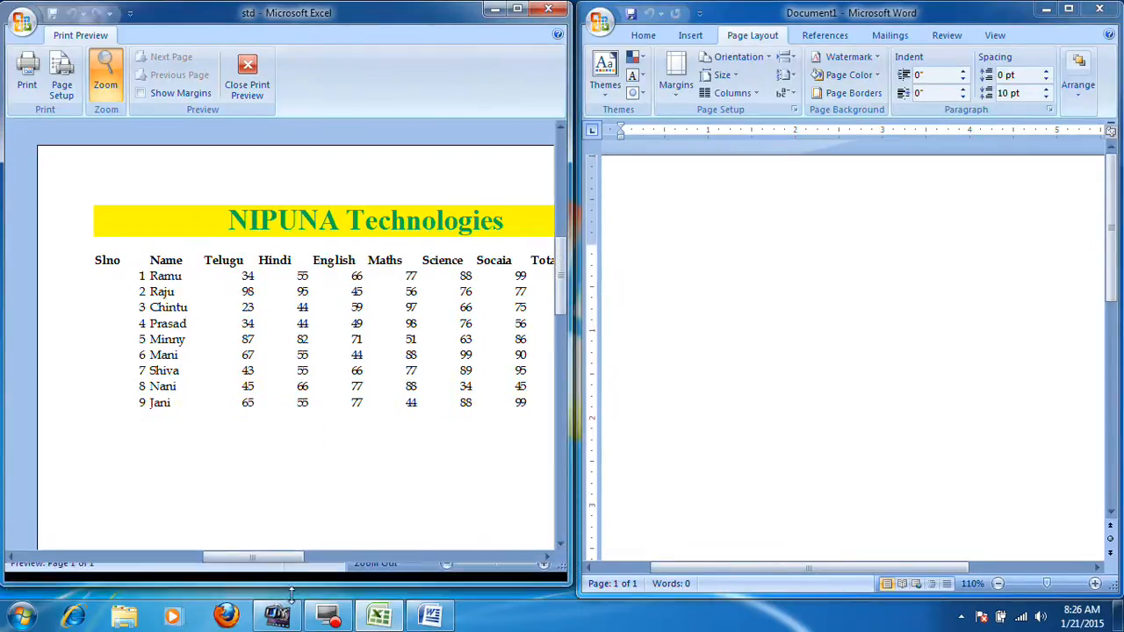
left_click(266, 89)
left_click_drag(293, 479, 351, 481)
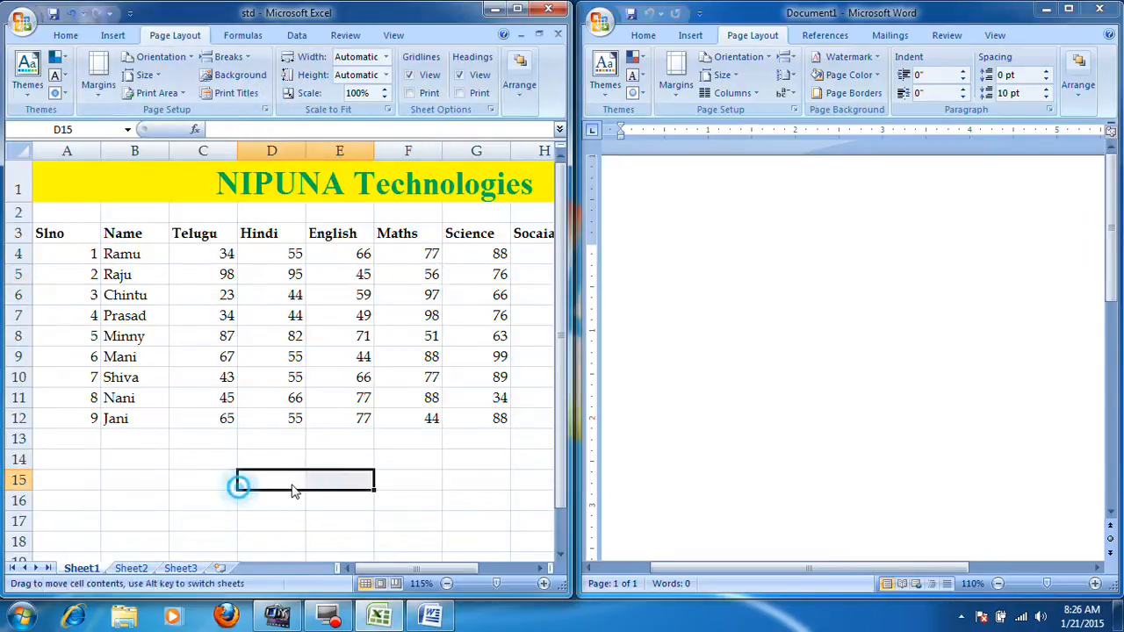
left_click(199, 479)
left_click(203, 456)
left_click(254, 459)
left_click(316, 463)
left_click(389, 467)
left_click(492, 467)
left_click(399, 501)
left_click(346, 505)
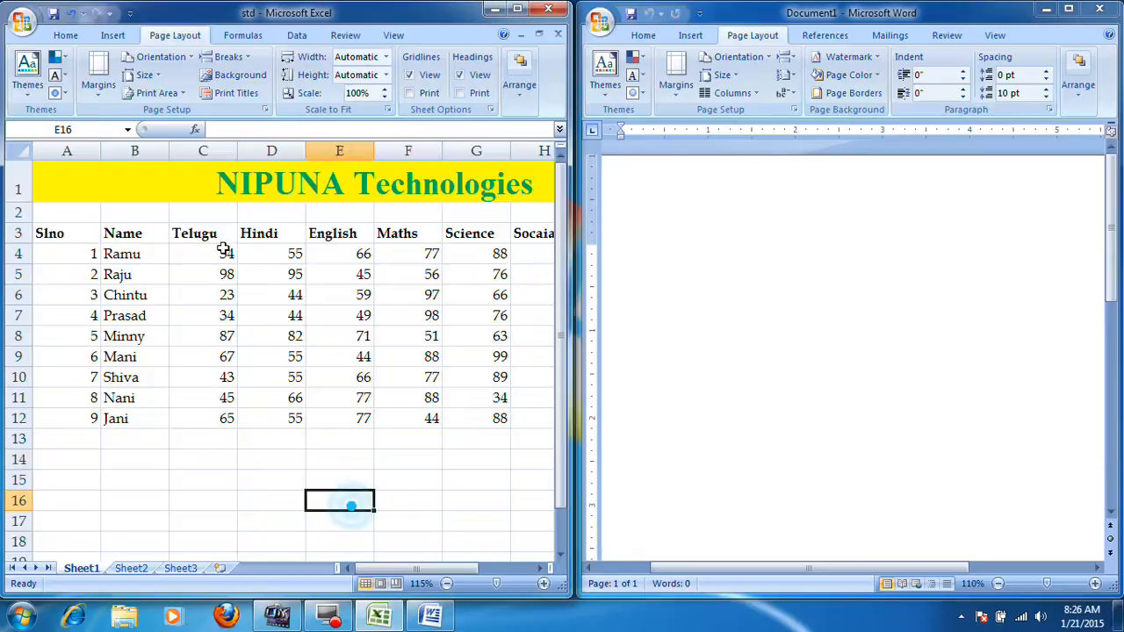
Preview the sheet's printout to check whether cell gridlines print, and return to the worksheet.
left_click(28, 32)
mouse_move(79, 203)
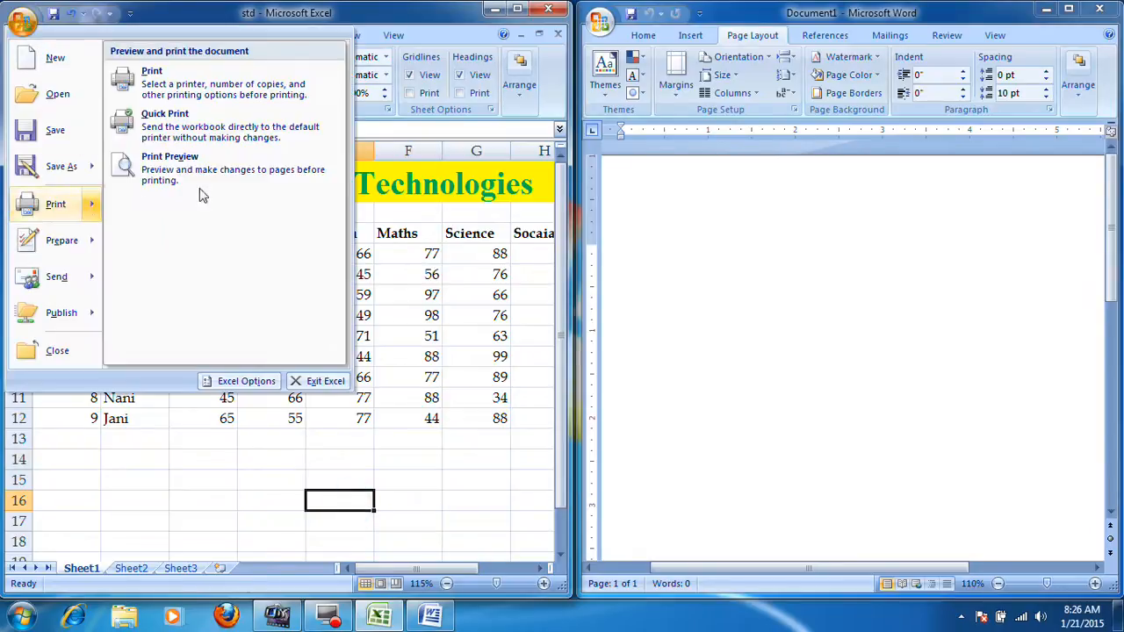
left_click(208, 174)
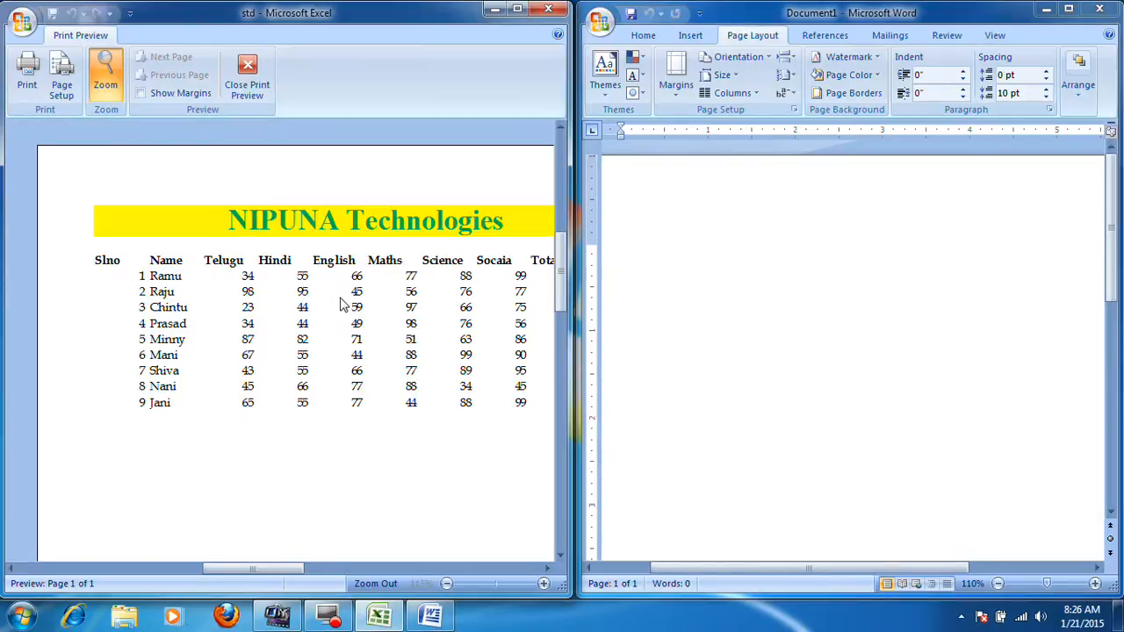
left_click(249, 98)
Apply All Borders to the marks table in A3:J12, with the Excel window maximized.
left_click_drag(63, 241, 483, 419)
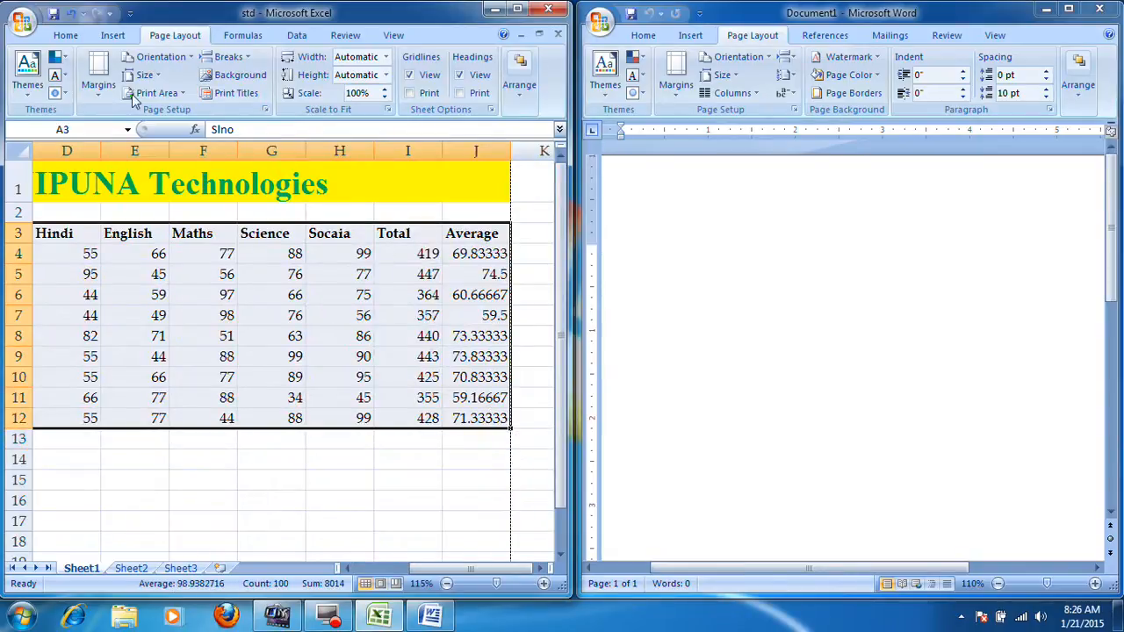
left_click(65, 35)
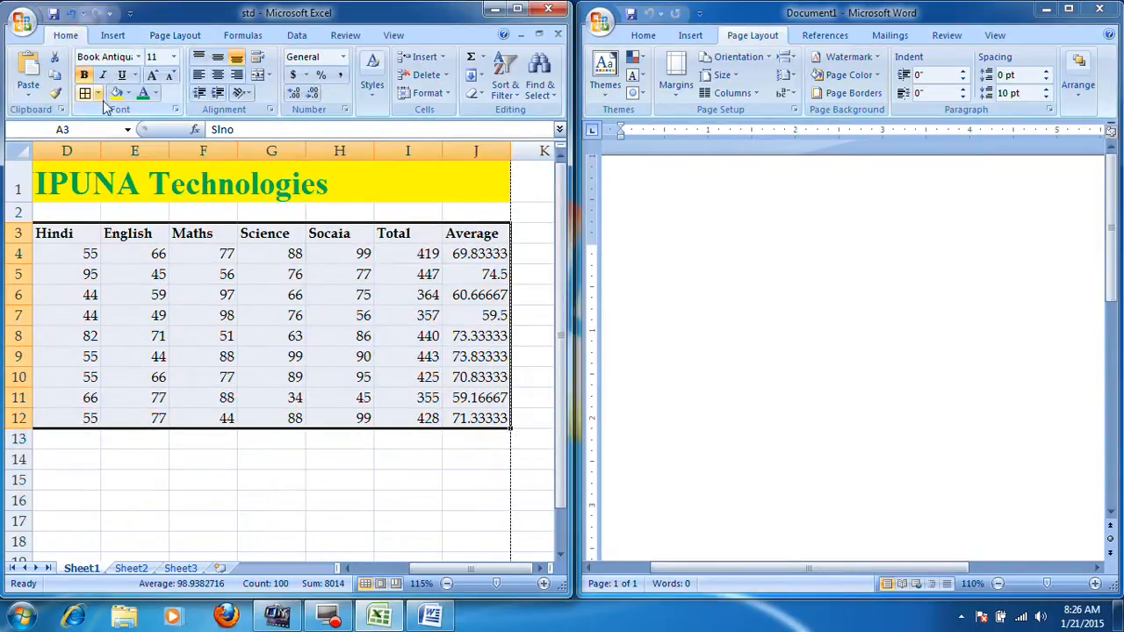
left_click(517, 9)
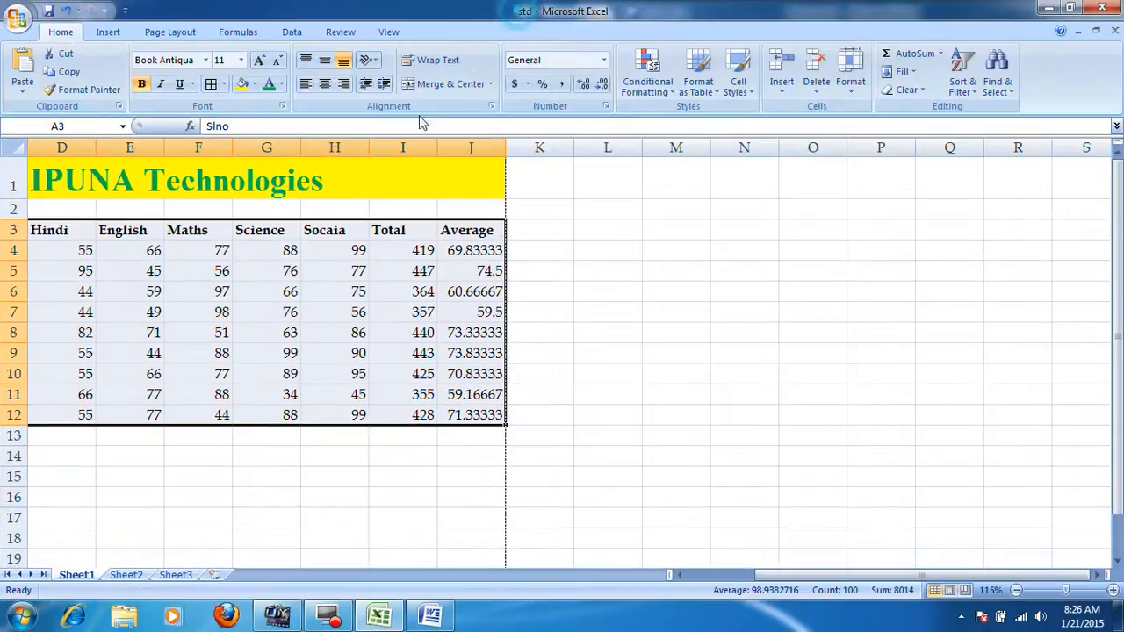
left_click(212, 83)
left_click(362, 351)
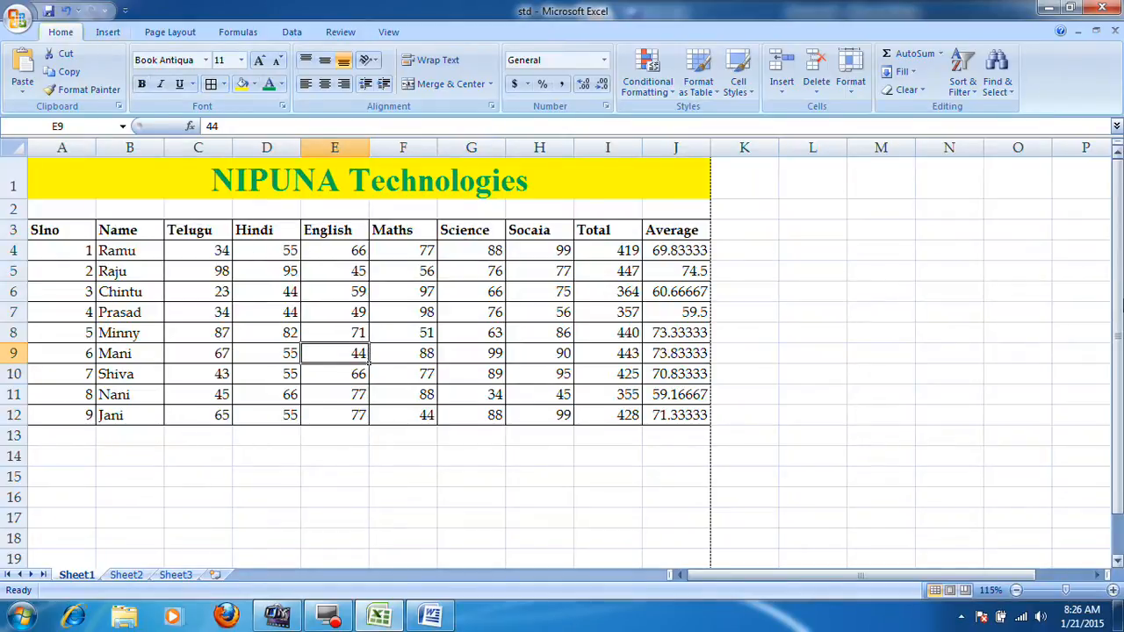
Check the bordered marks table in print preview and return to the worksheet.
left_click(17, 18)
mouse_move(75, 215)
left_click(195, 171)
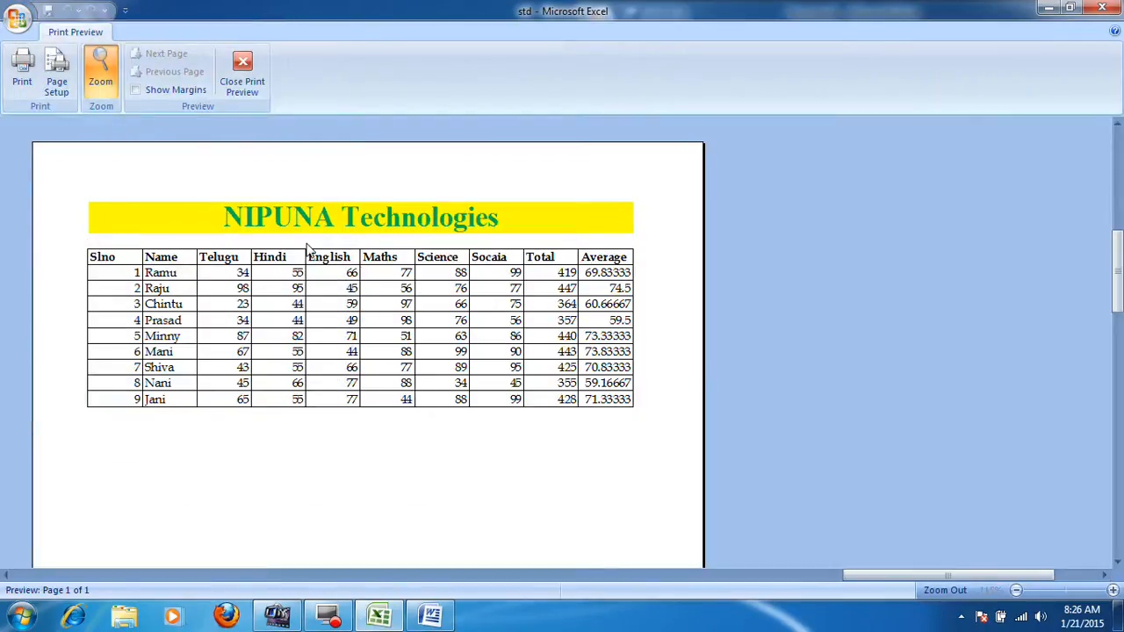
left_click(243, 70)
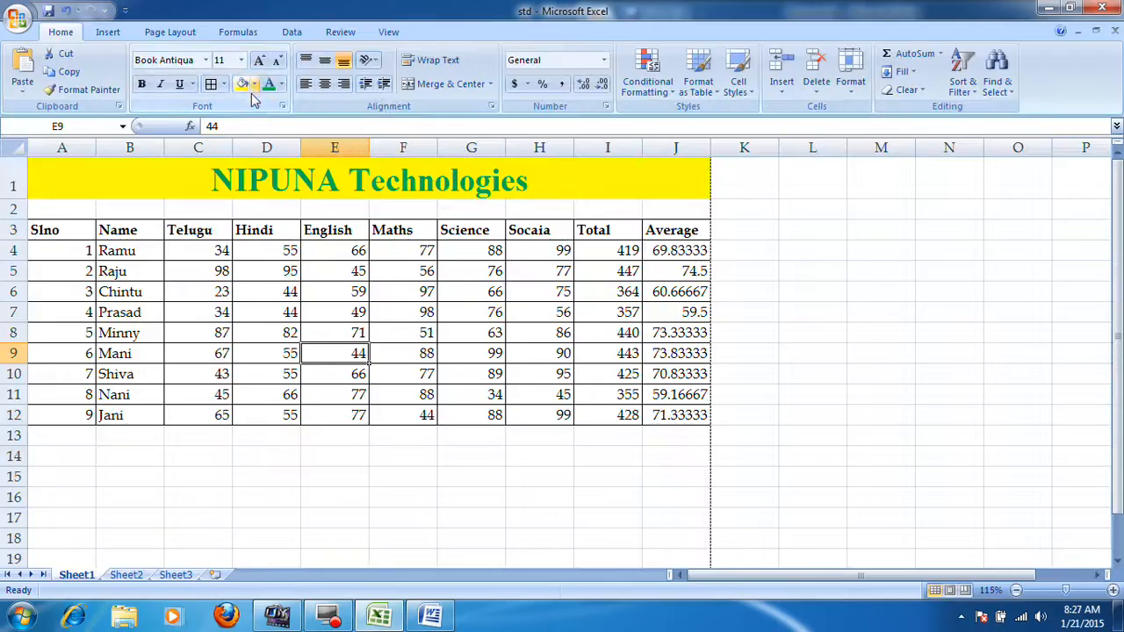
Restore the Excel window to full height beside Word and set the worksheet's page orientation to Landscape.
left_click(1071, 8)
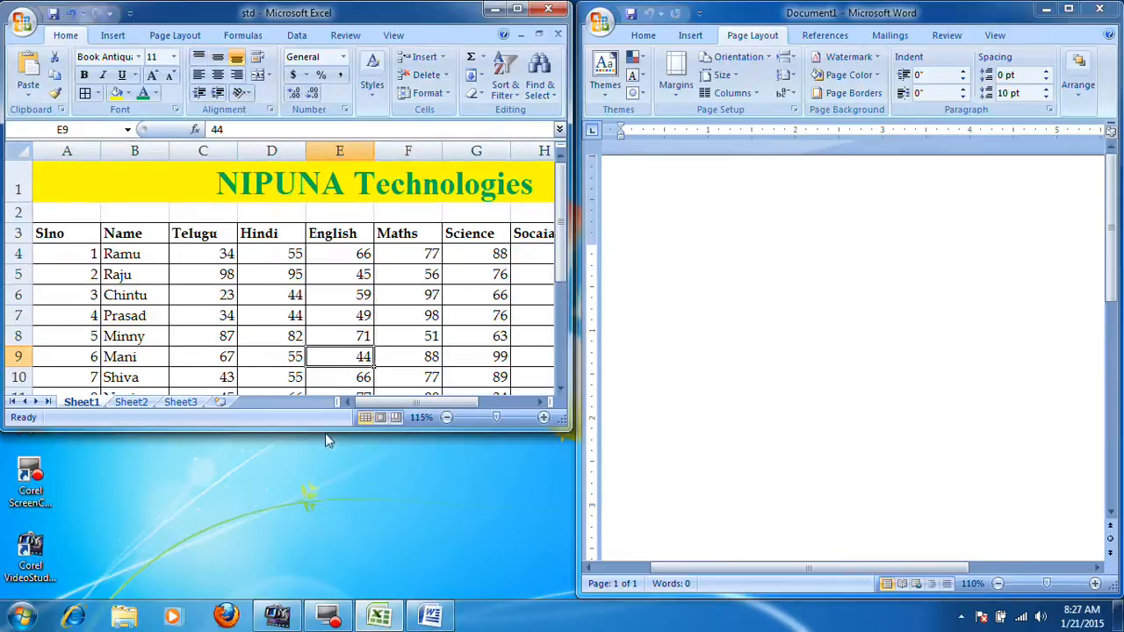
left_click_drag(333, 427, 333, 598)
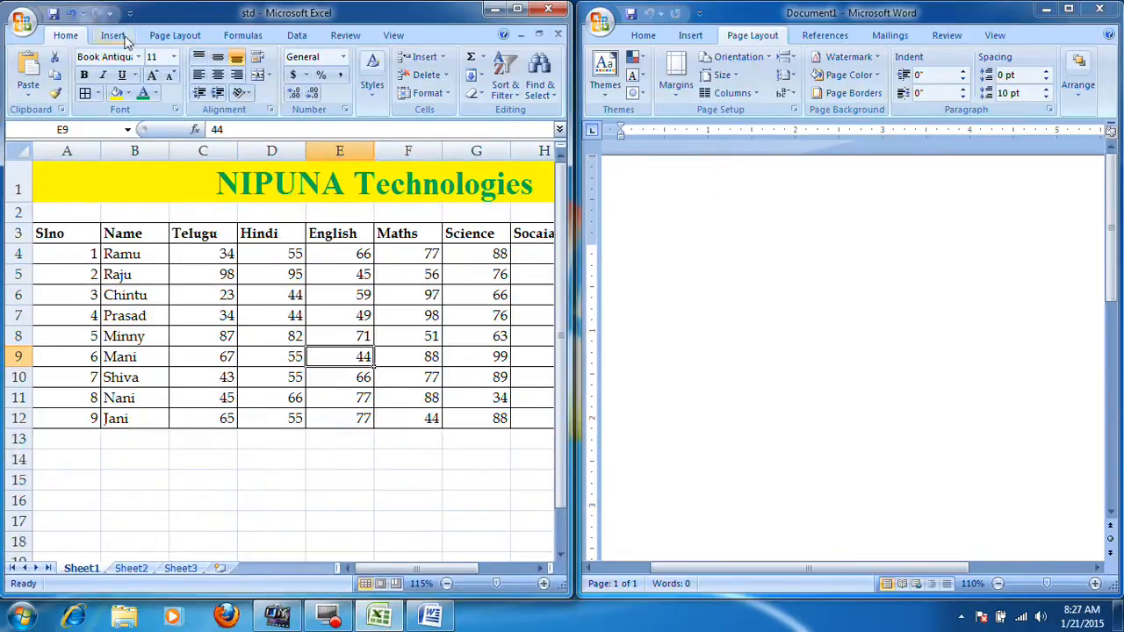
left_click(164, 36)
left_click(175, 56)
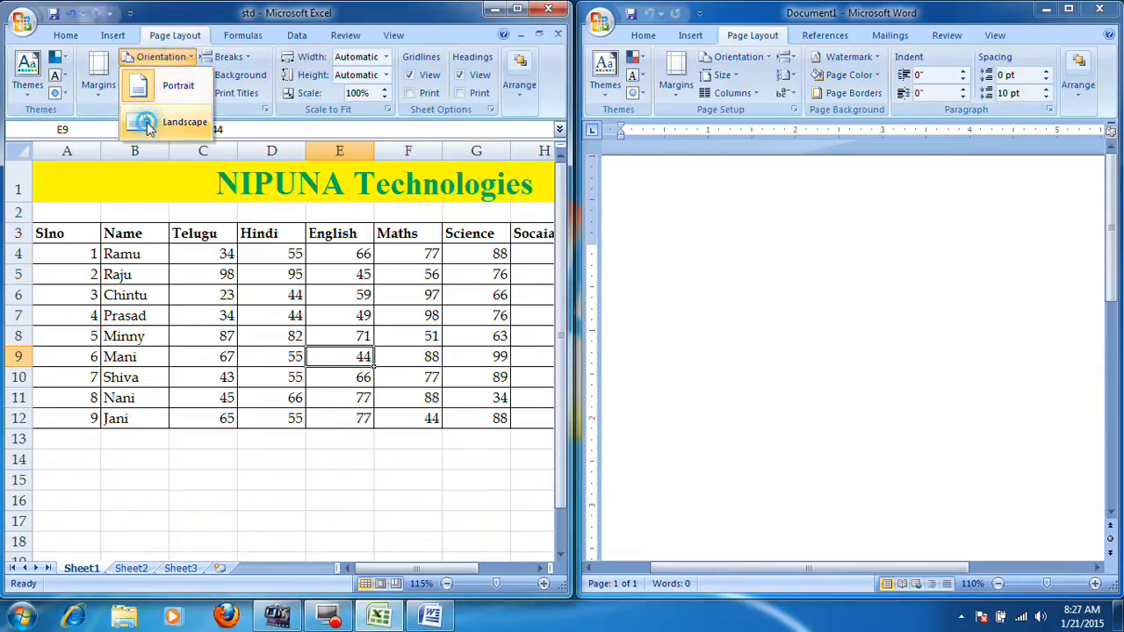
left_click(158, 88)
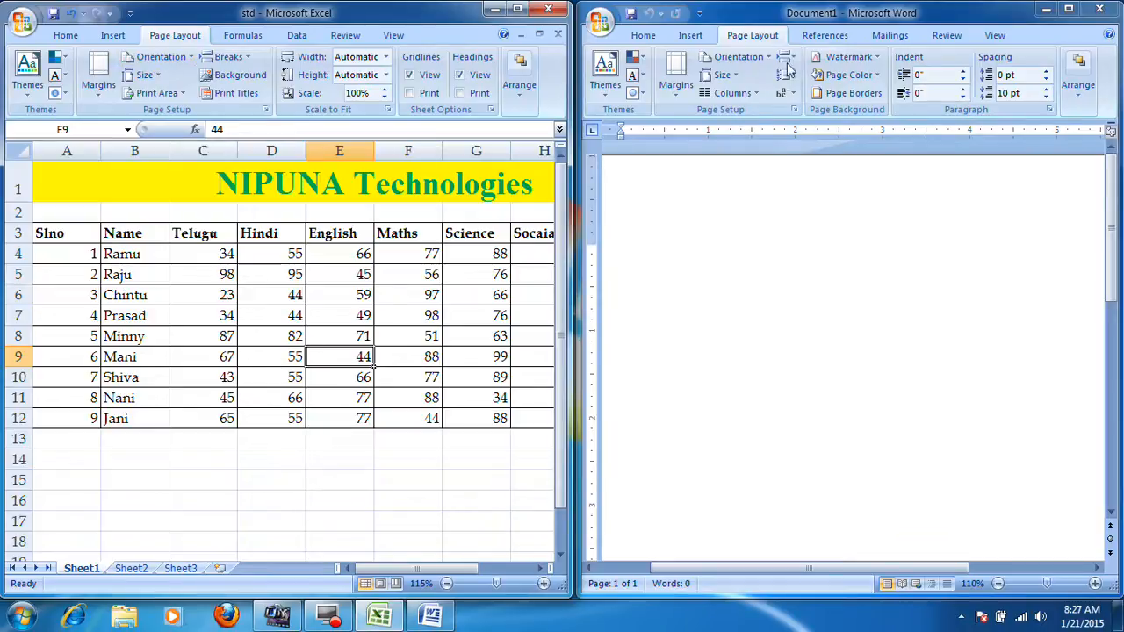
Display the Word document's page orientation options for comparison with Excel's, and return to the worksheet.
left_click(724, 55)
left_click(735, 56)
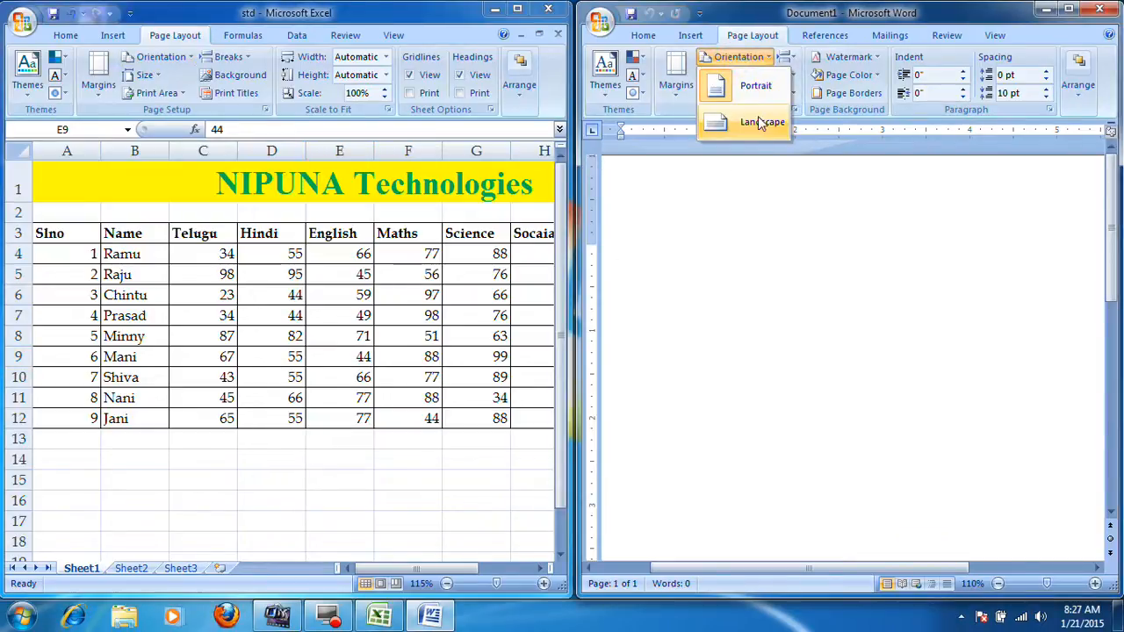
left_click(164, 79)
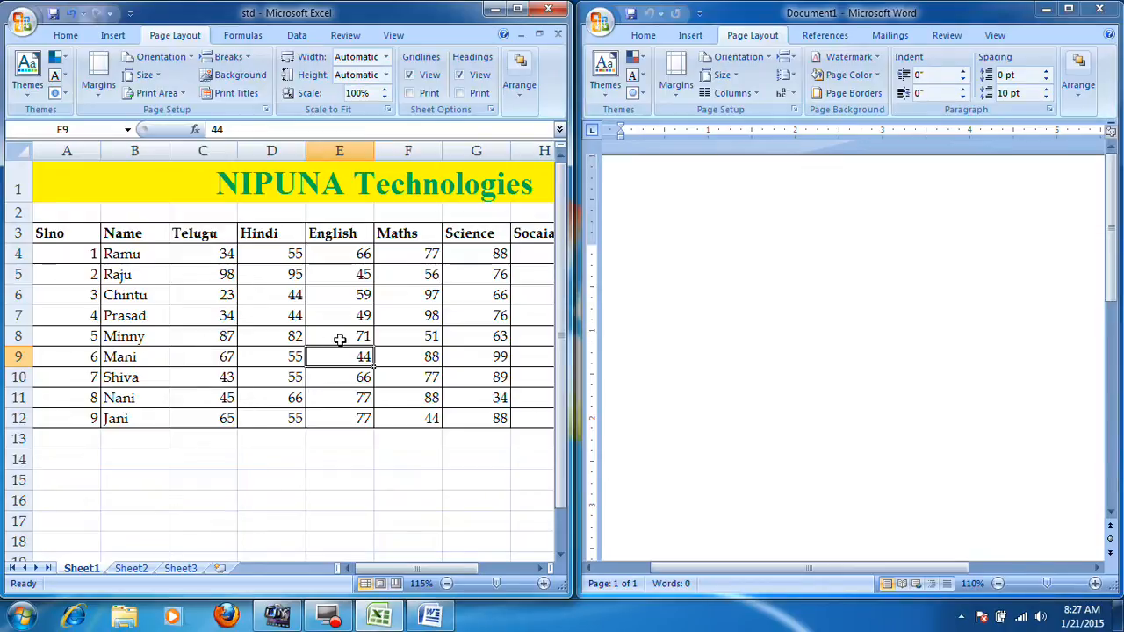
Set the paper size to A4 for the worksheet and likewise for the Word document.
left_click(156, 75)
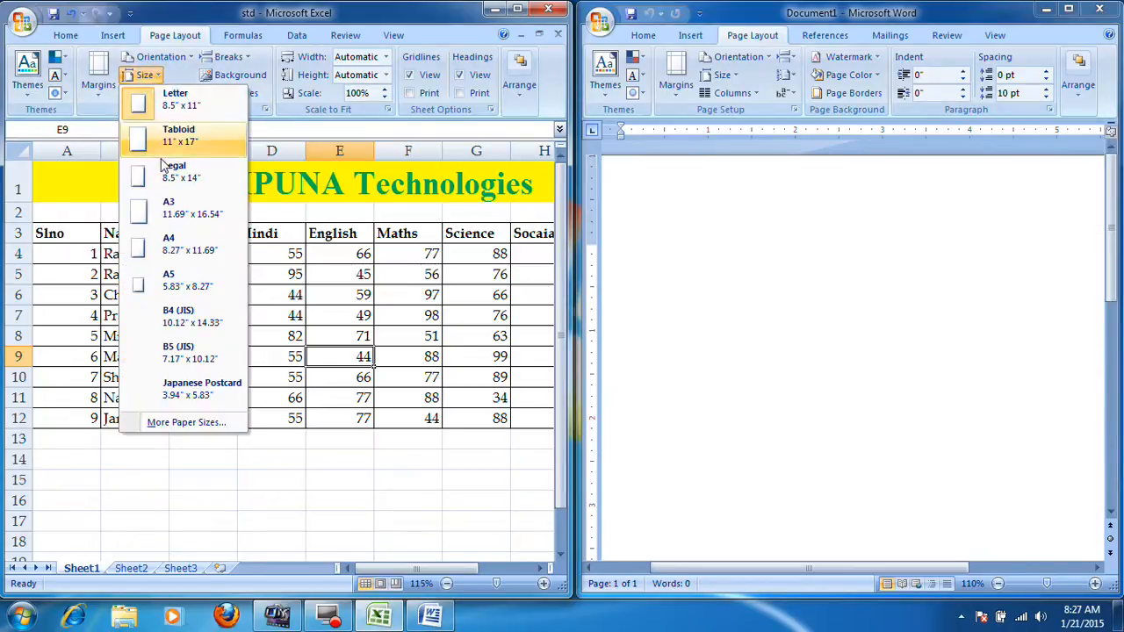
left_click(151, 247)
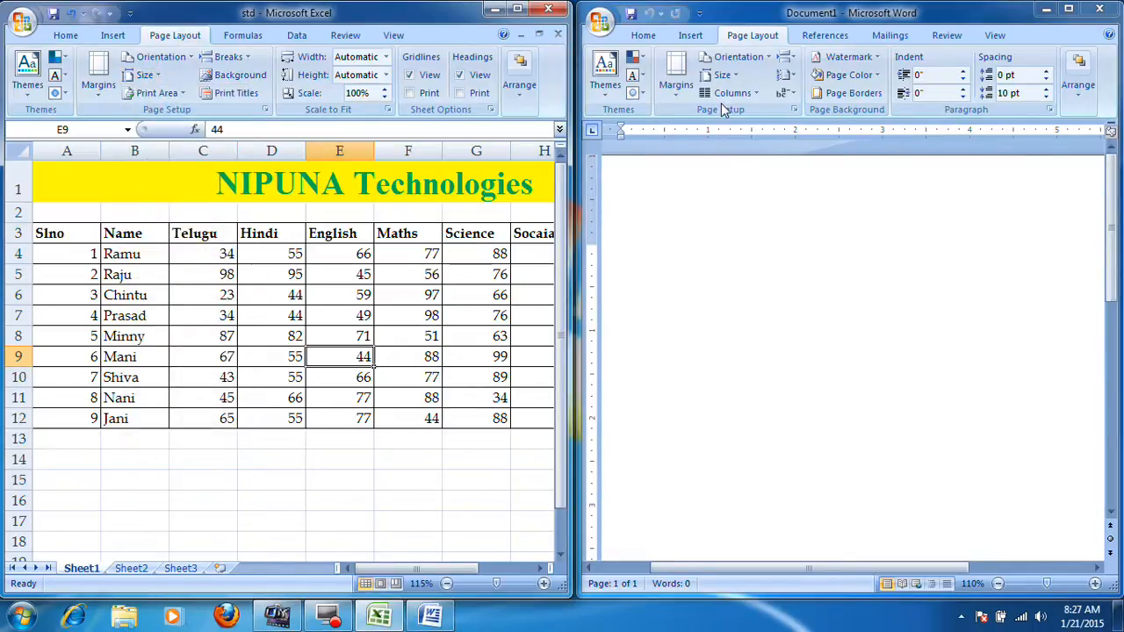
left_click(729, 77)
left_click(729, 77)
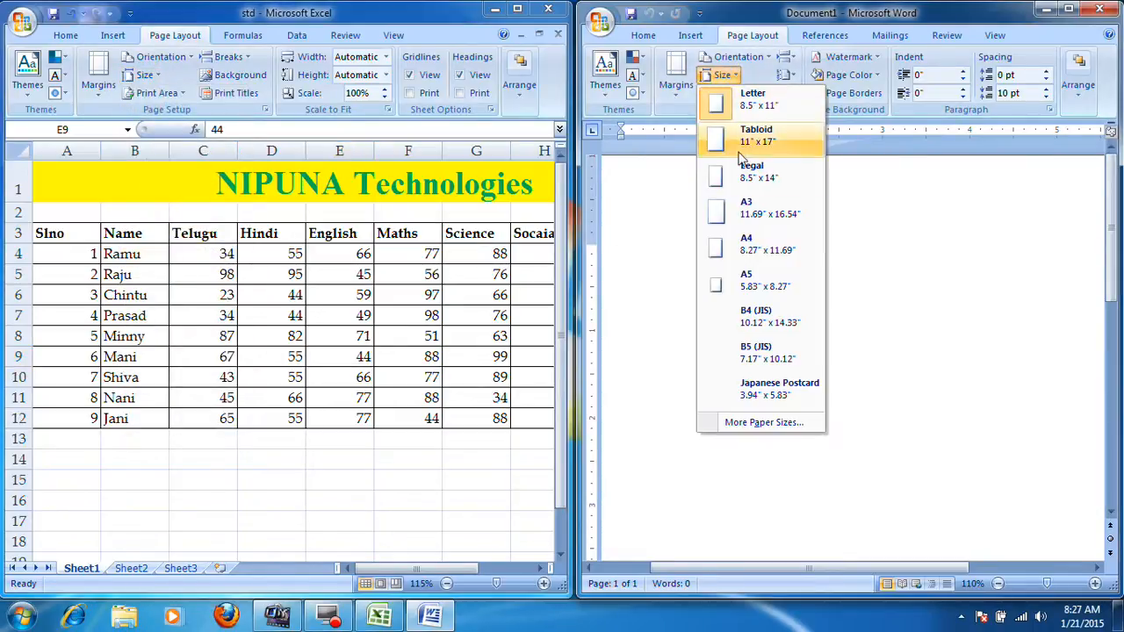
left_click(733, 250)
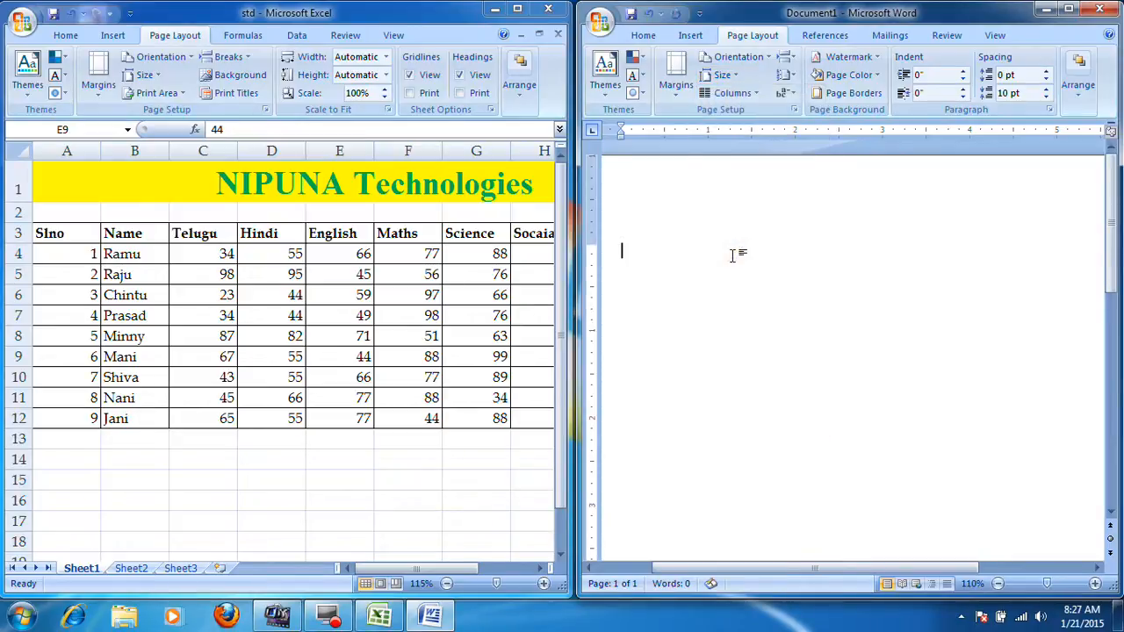
left_click(271, 252)
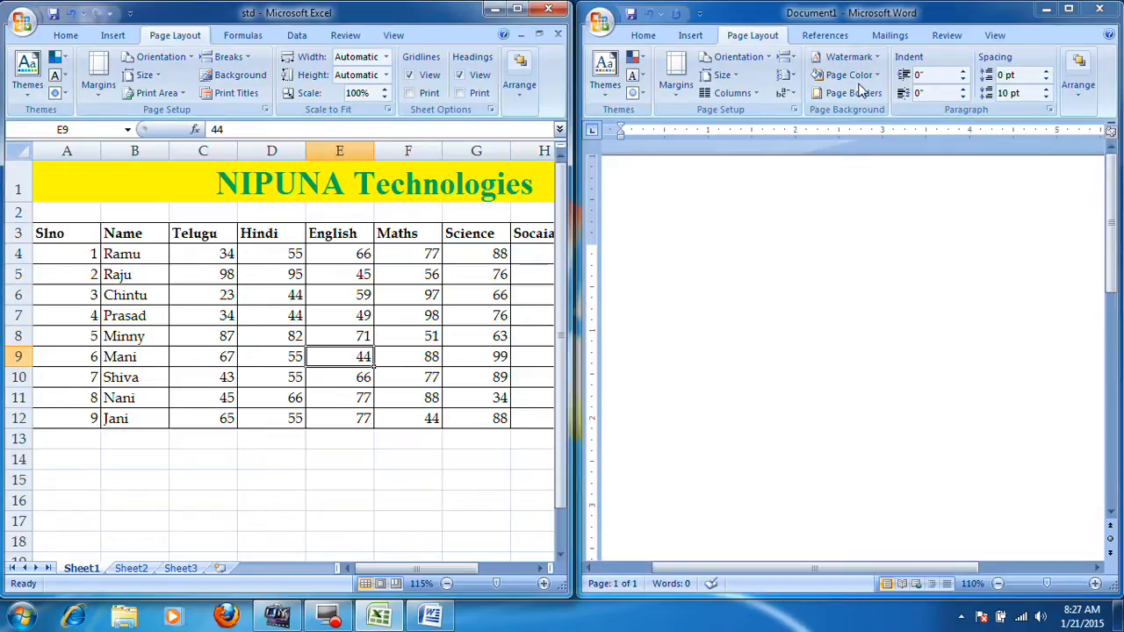
Close the Word document without saving its changes and maximize the Excel window.
left_click(1098, 9)
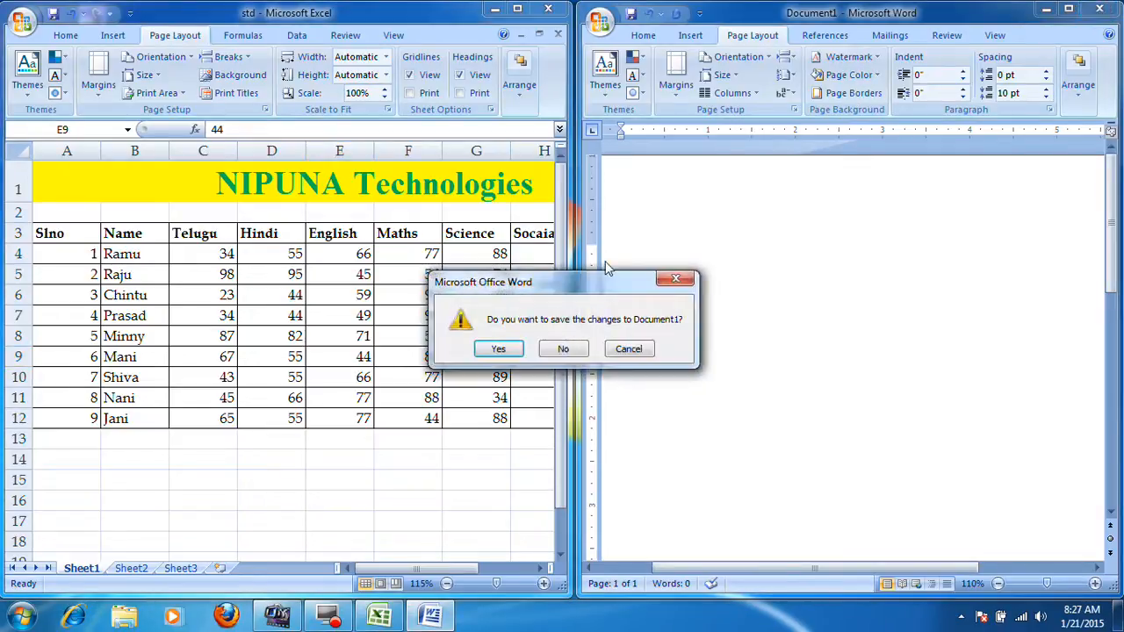
left_click(560, 350)
left_click(517, 9)
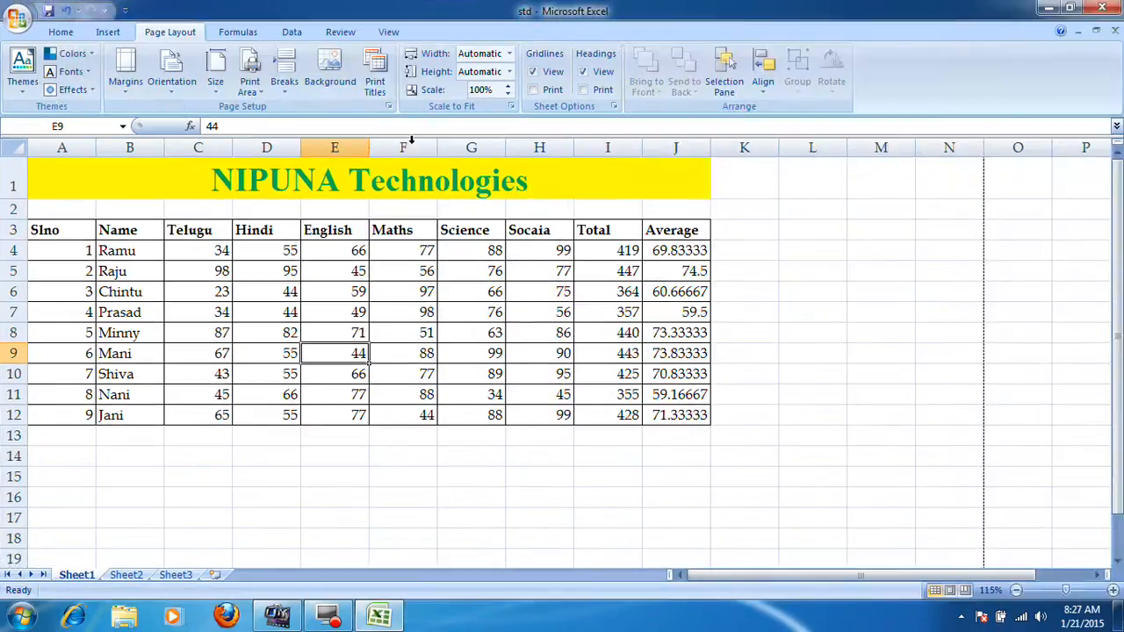
Review the worksheet's paper size, orientation and margin options without changing them.
left_click(215, 83)
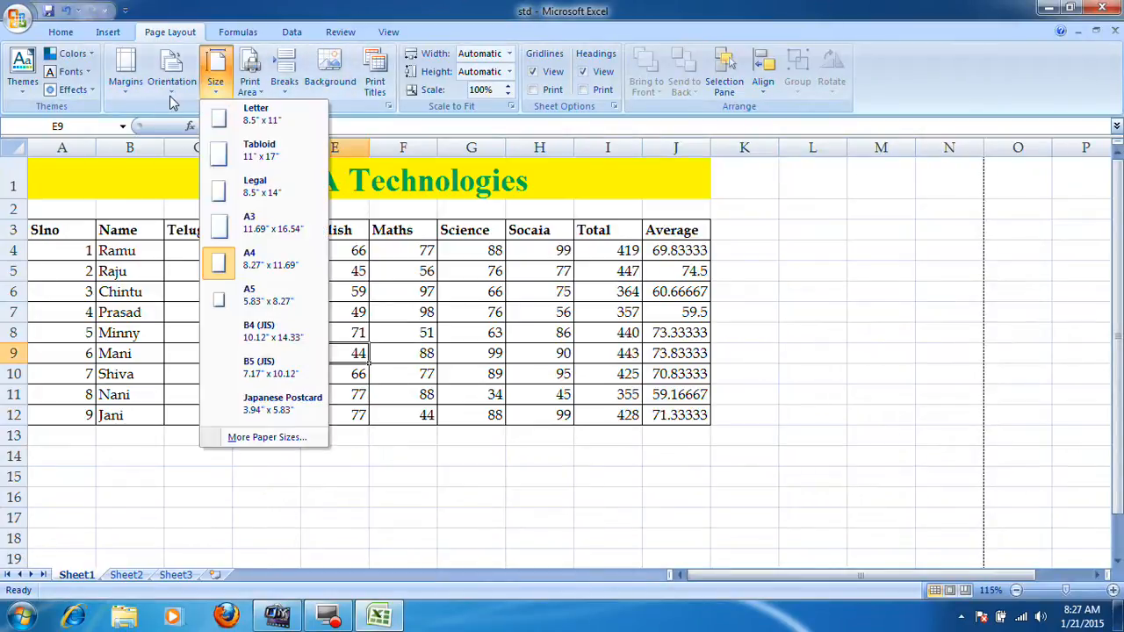
left_click(171, 78)
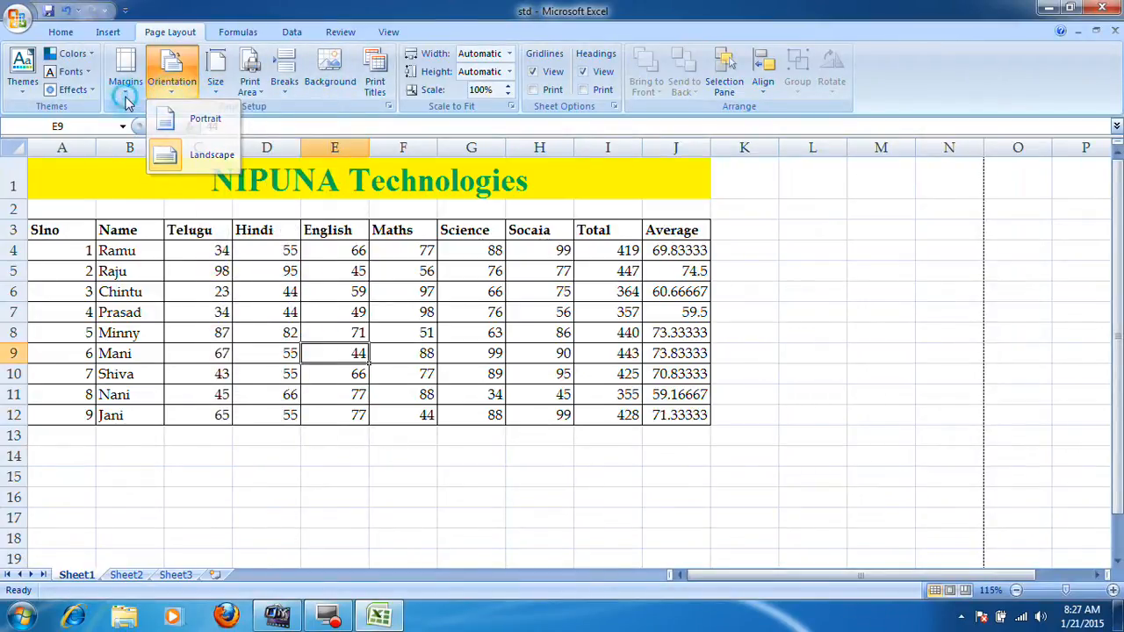
left_click(126, 88)
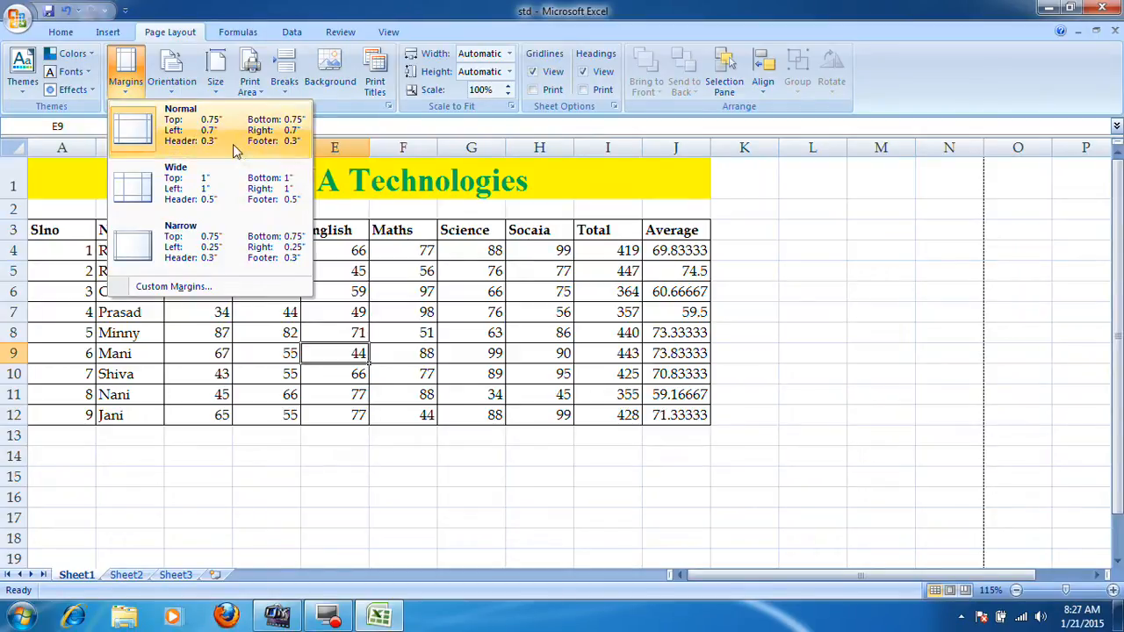
left_click(479, 266)
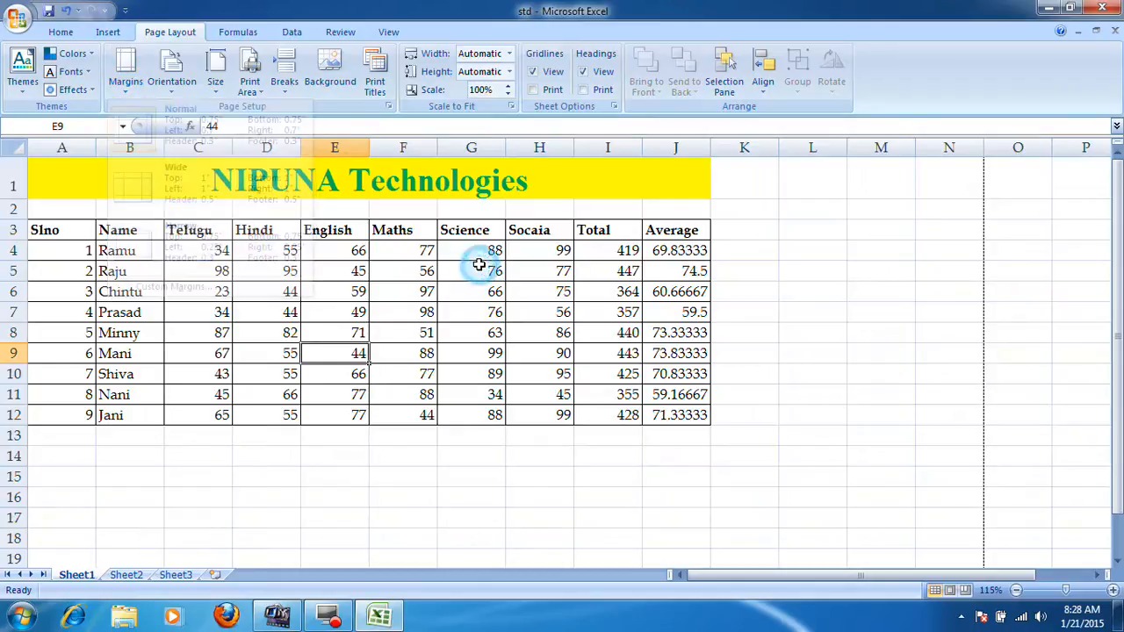
Set the worksheet's orientation to Portrait and inspect the page-break lines across and down the sheet.
left_click(215, 70)
left_click(168, 83)
left_click(180, 119)
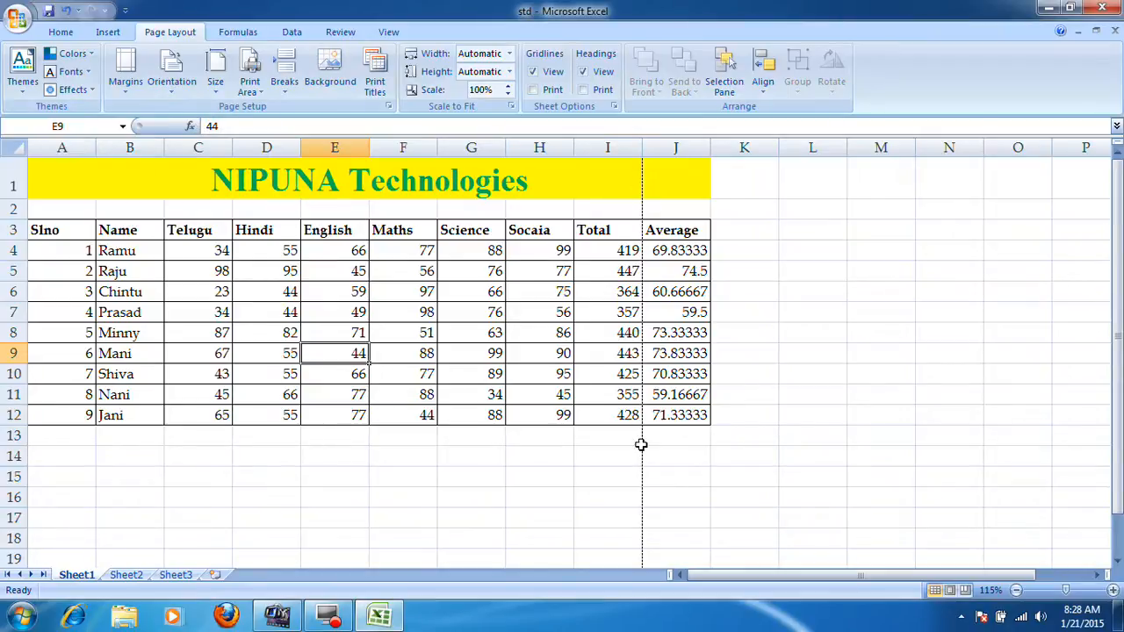
scroll(643, 499, "down", 2)
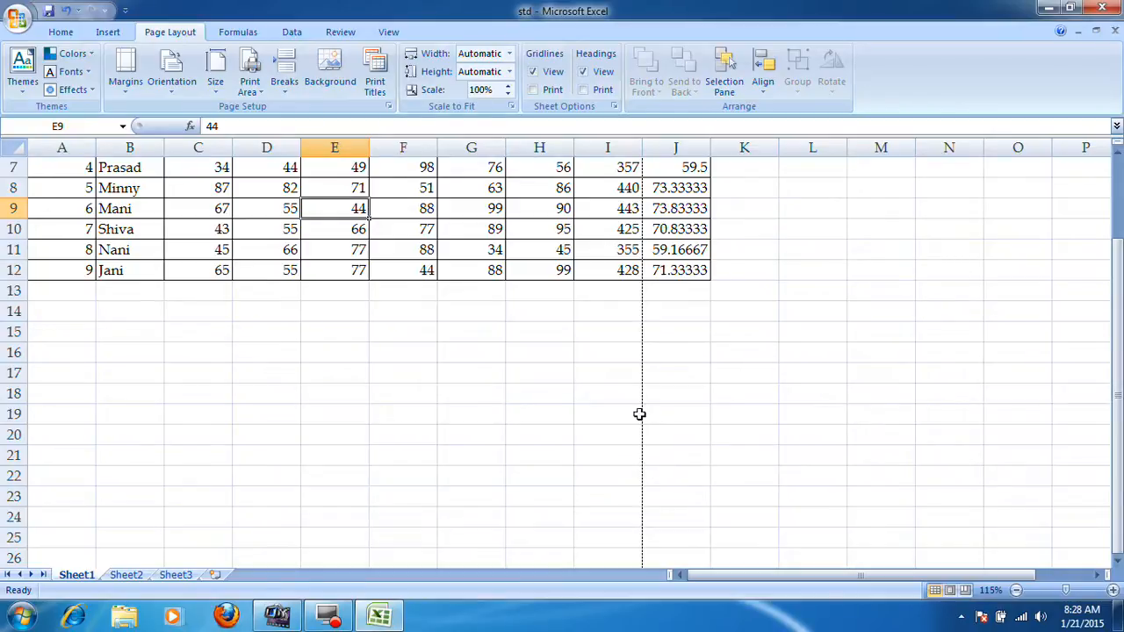
scroll(640, 431, "down", 9)
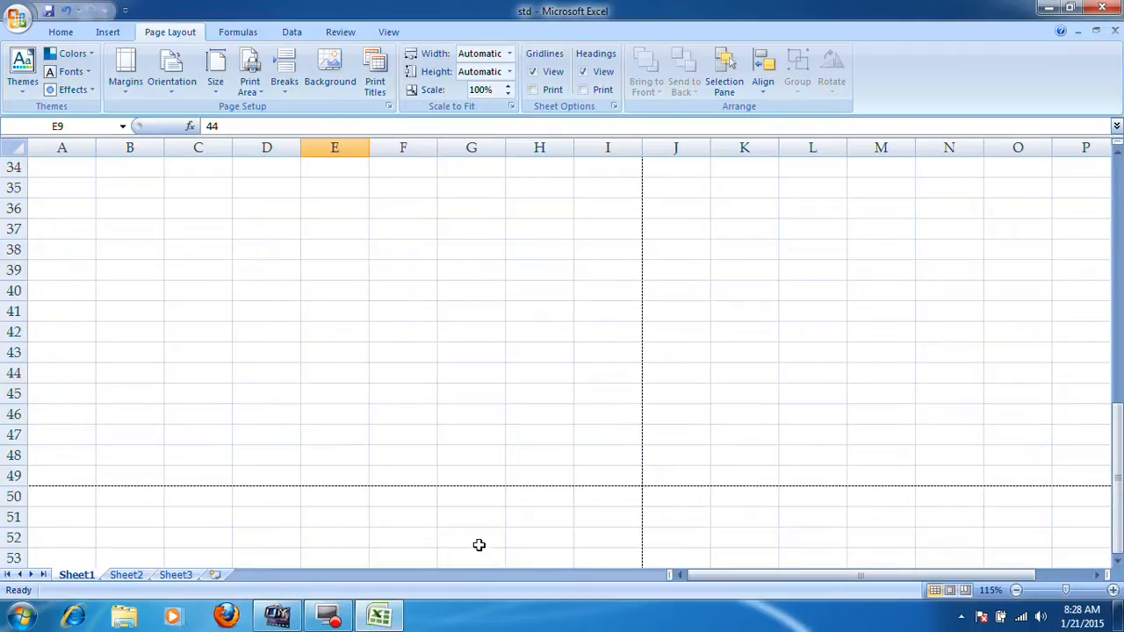
scroll(506, 485, "up", 11)
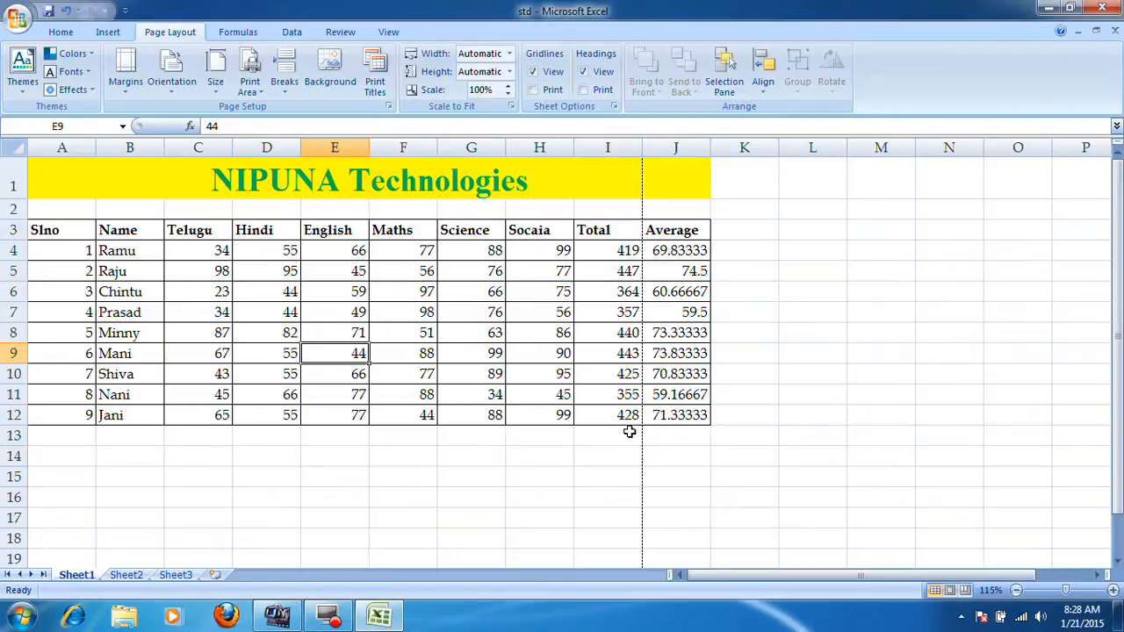
Apply the A4 paper size to the marks worksheet.
left_click(630, 431)
left_click(218, 88)
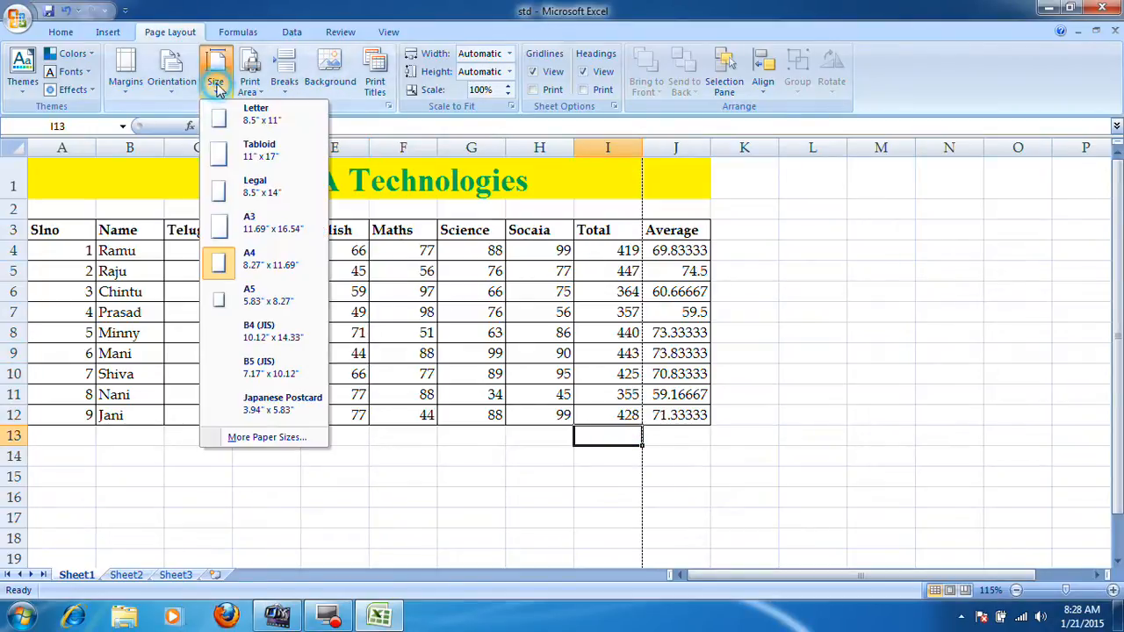
left_click(226, 258)
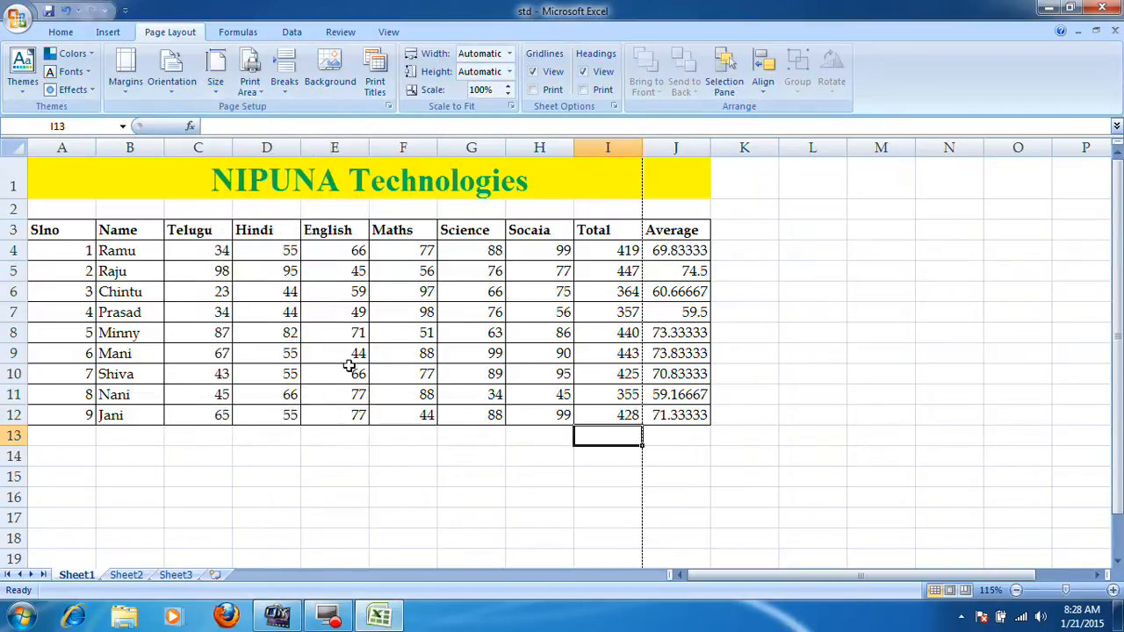
left_click(351, 368)
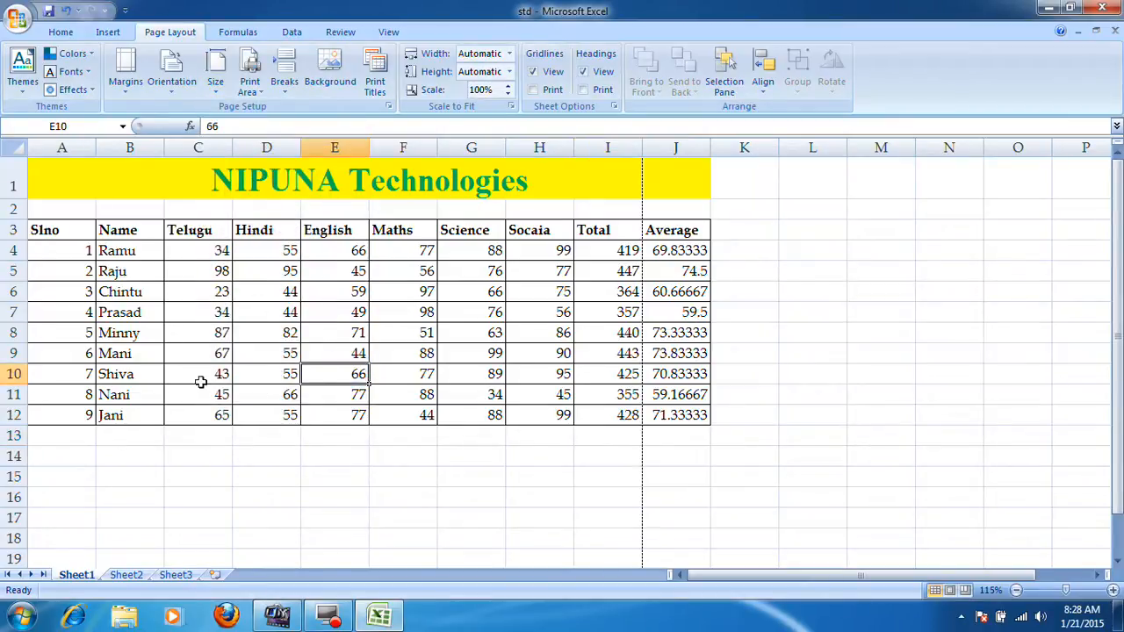
left_click(279, 380)
Examine how the marks table splits across the printed pages in Print Preview, and return to the worksheet.
left_click(15, 19)
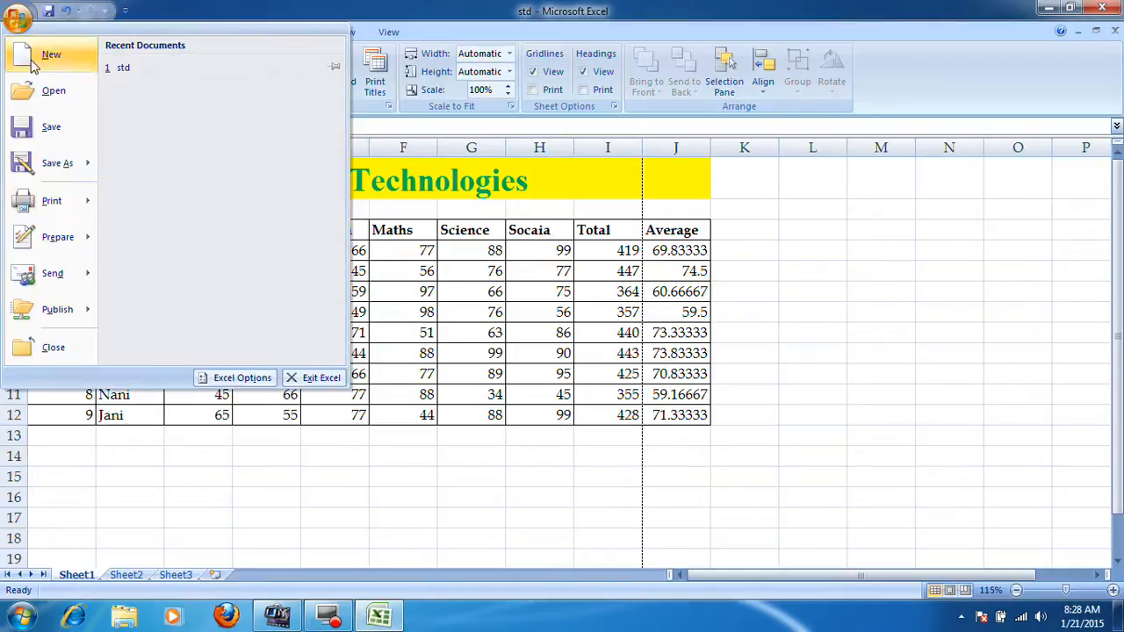
mouse_move(74, 203)
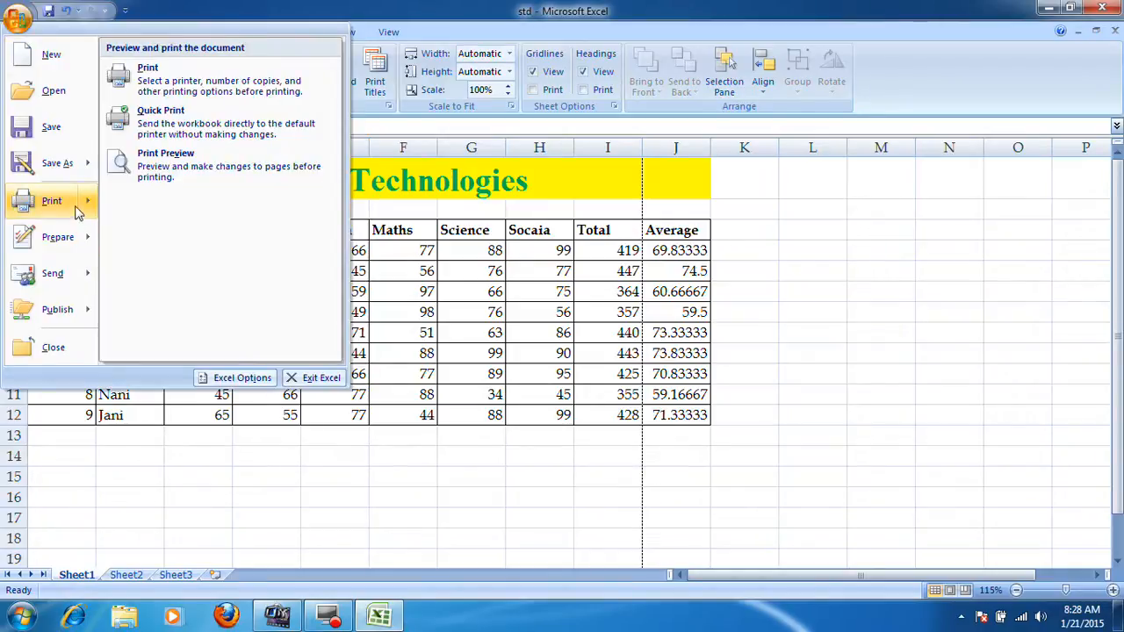
left_click(197, 171)
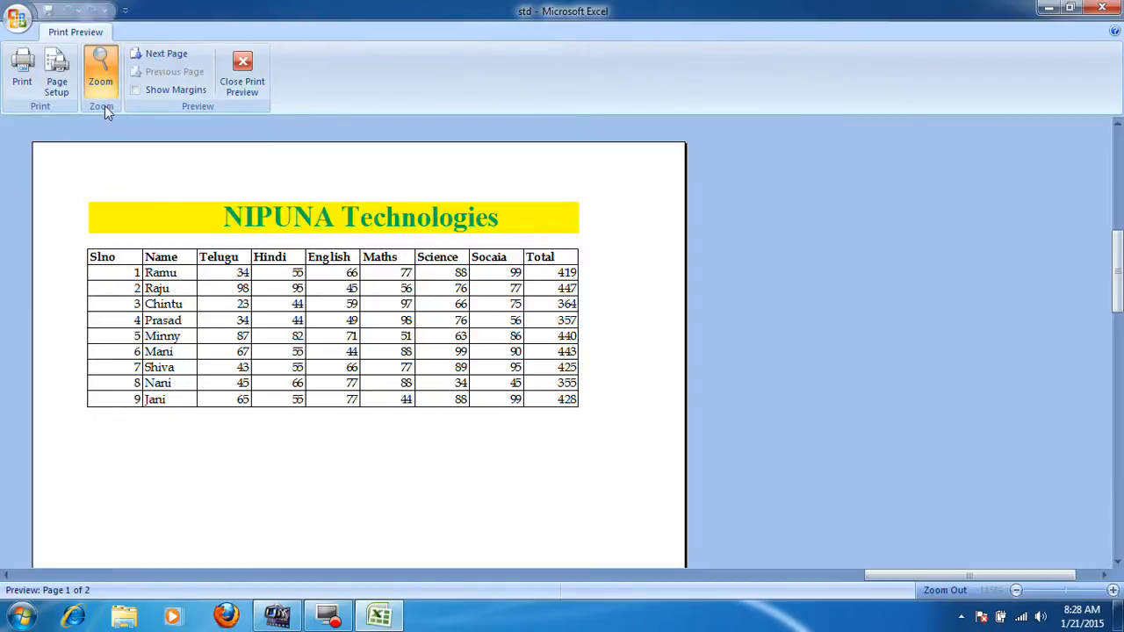
left_click(167, 55)
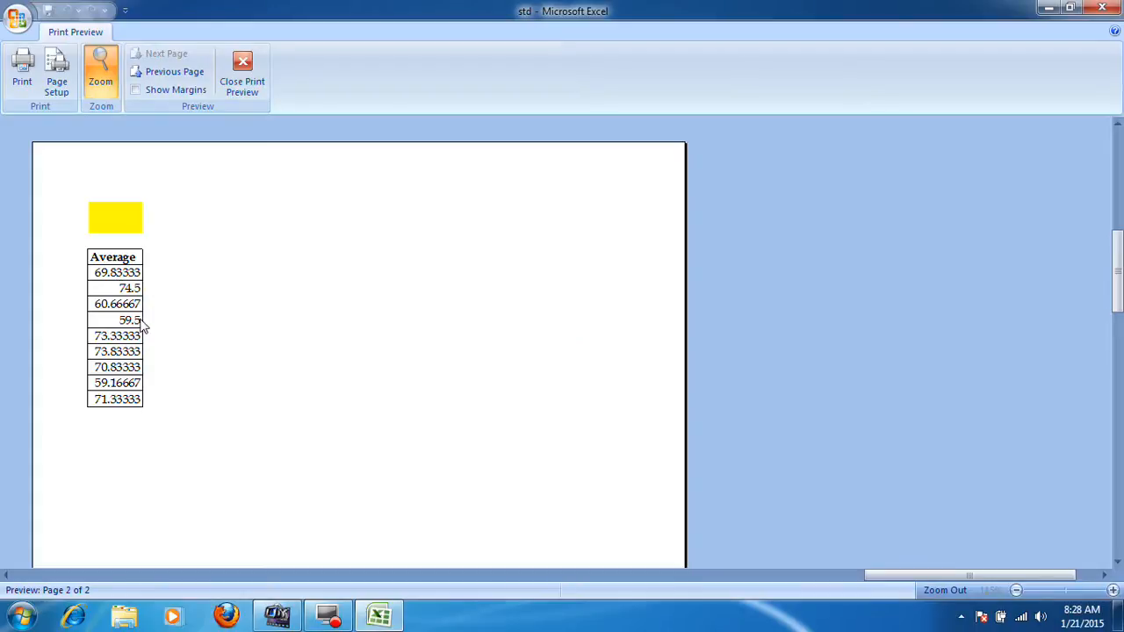
left_click(237, 88)
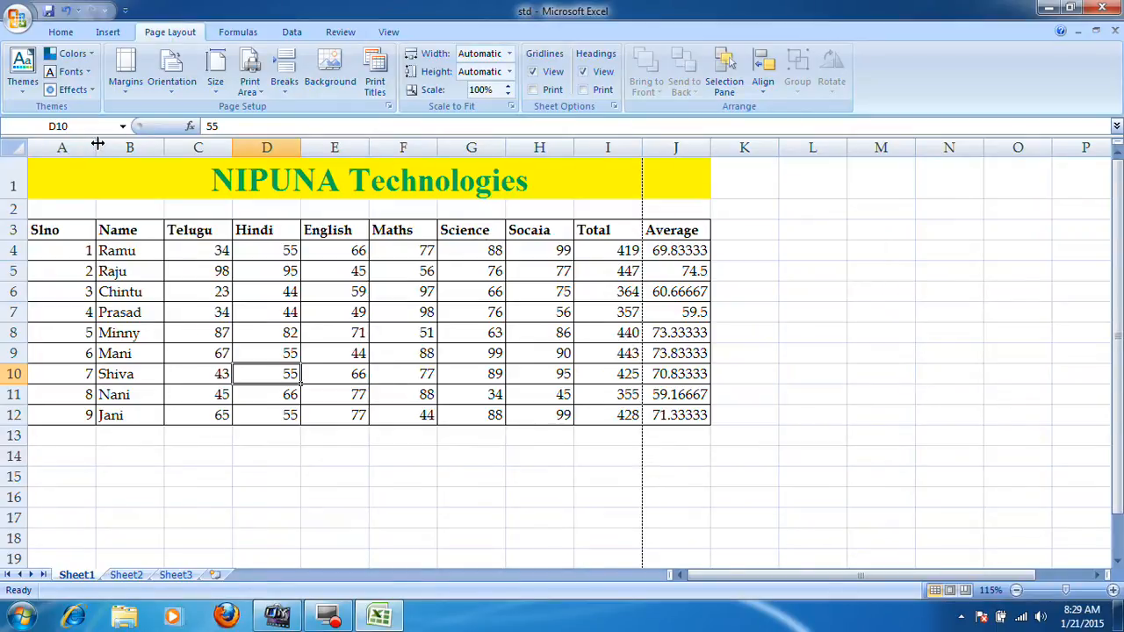
Narrow the Slno column to about its heading's width and center the serial numbers in A4:A12 horizontally and vertically.
left_click_drag(99, 147, 67, 147)
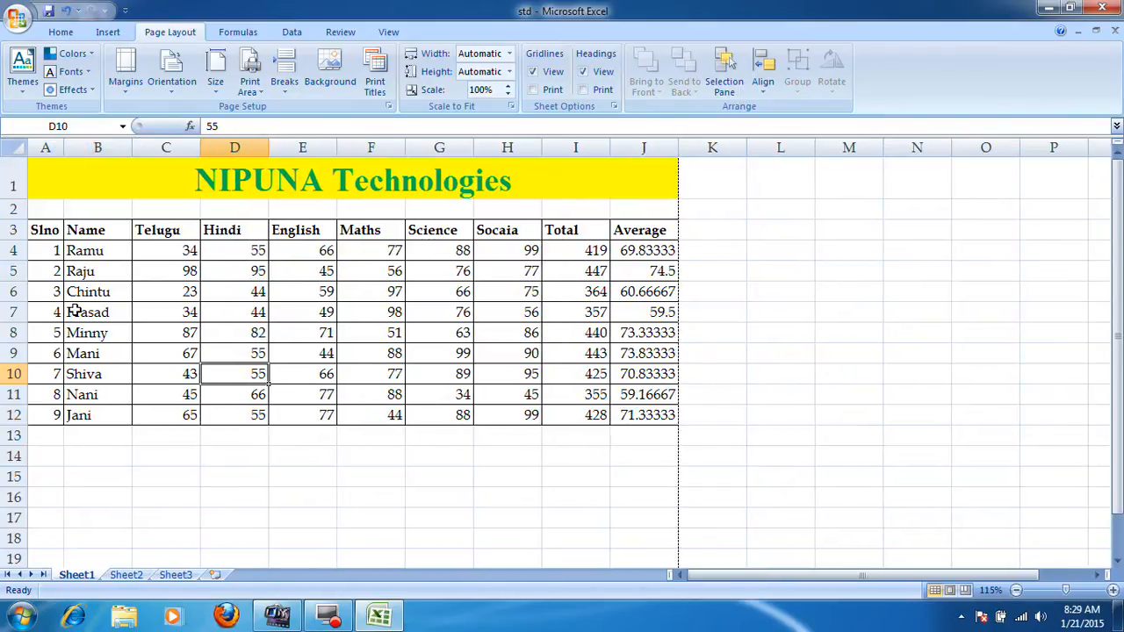
left_click_drag(50, 253, 50, 416)
left_click(61, 31)
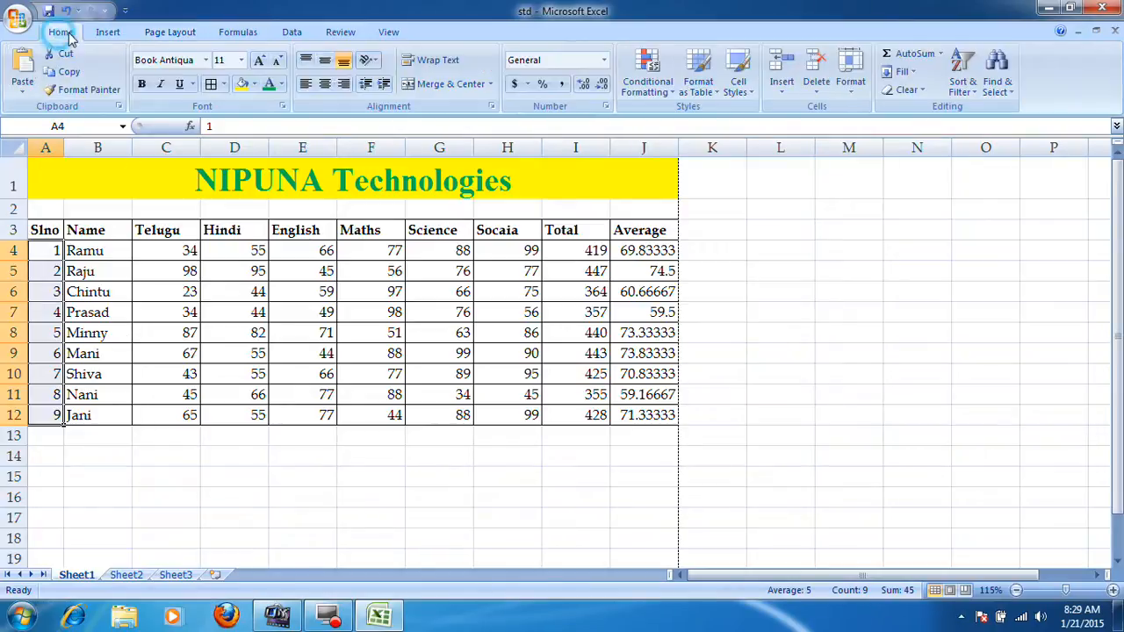
left_click(326, 61)
left_click(324, 83)
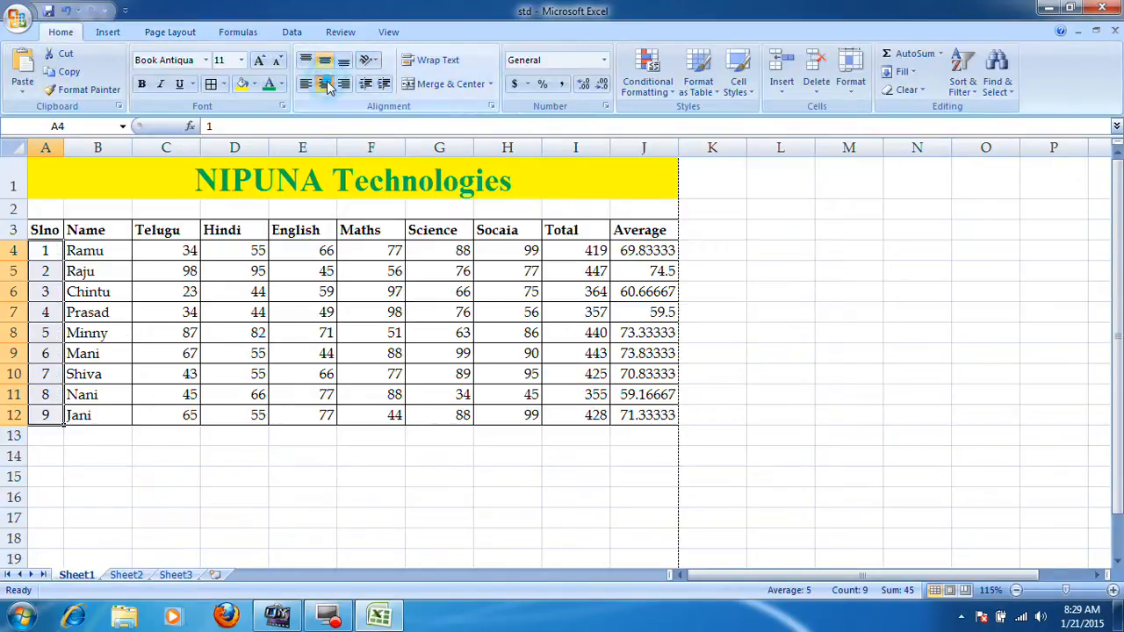
left_click(355, 301)
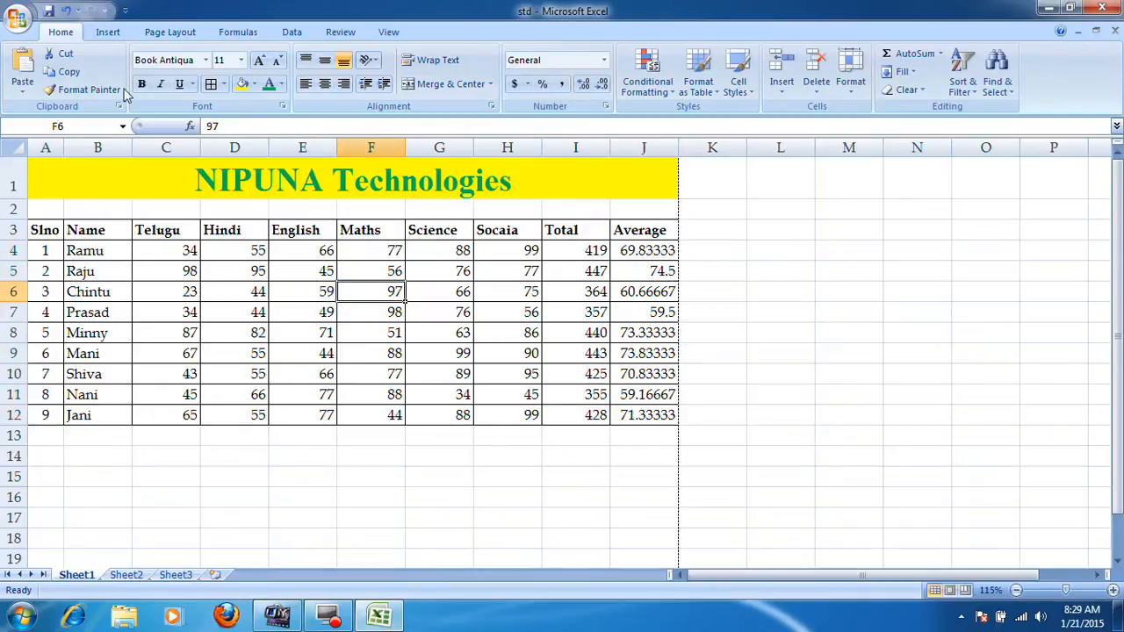
Check the narrowed table's page fit in Print Preview and close the preview.
left_click(16, 19)
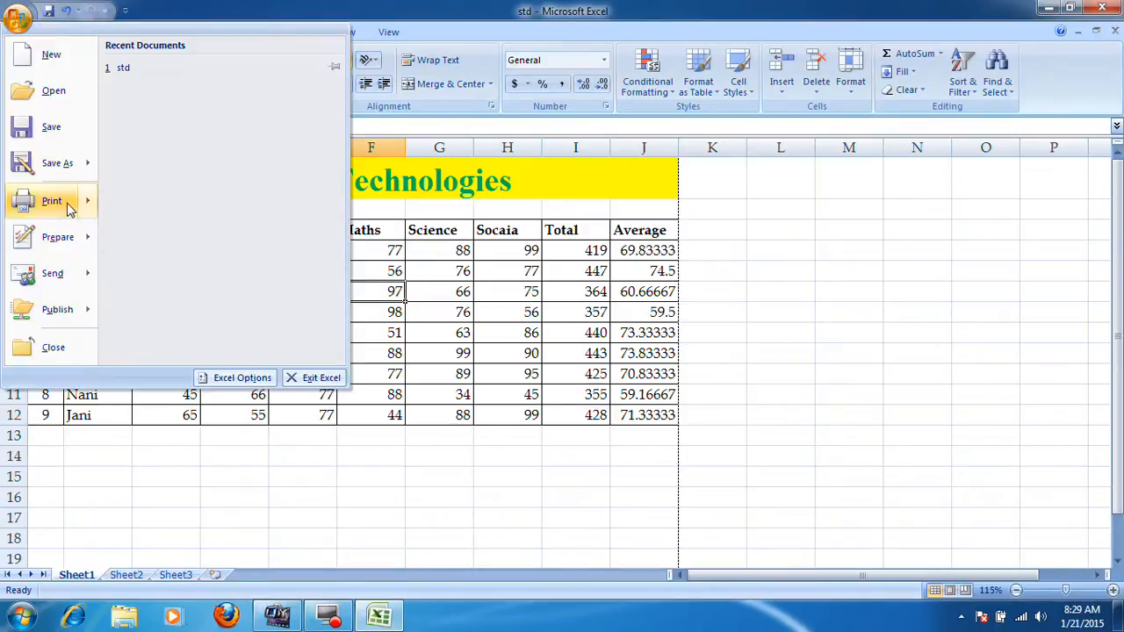
mouse_move(83, 198)
left_click(232, 230)
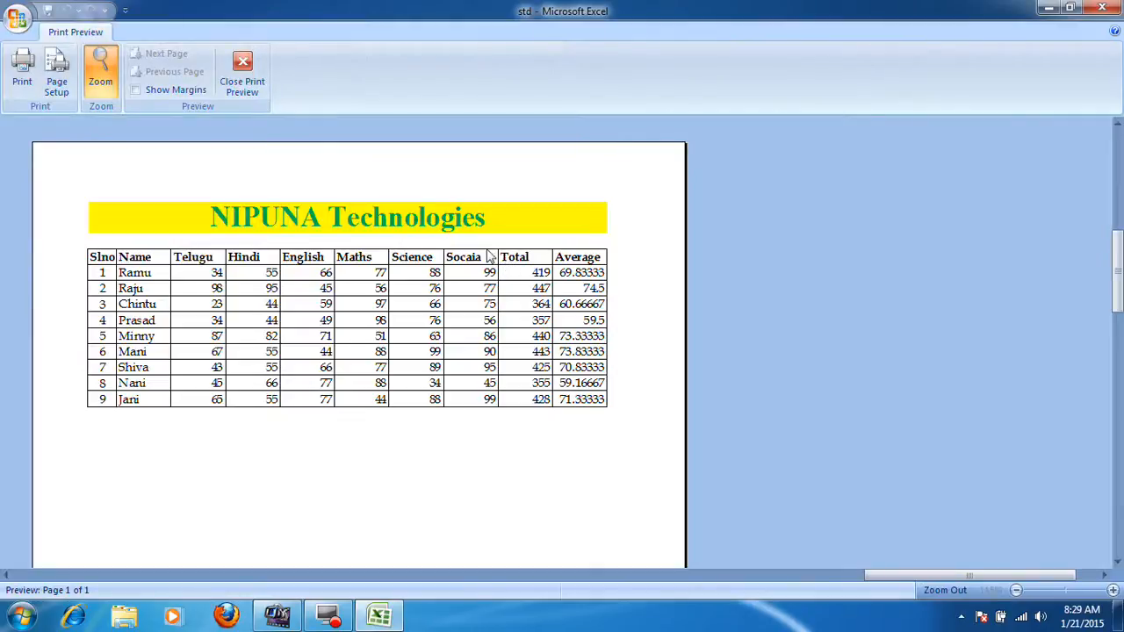
left_click(243, 72)
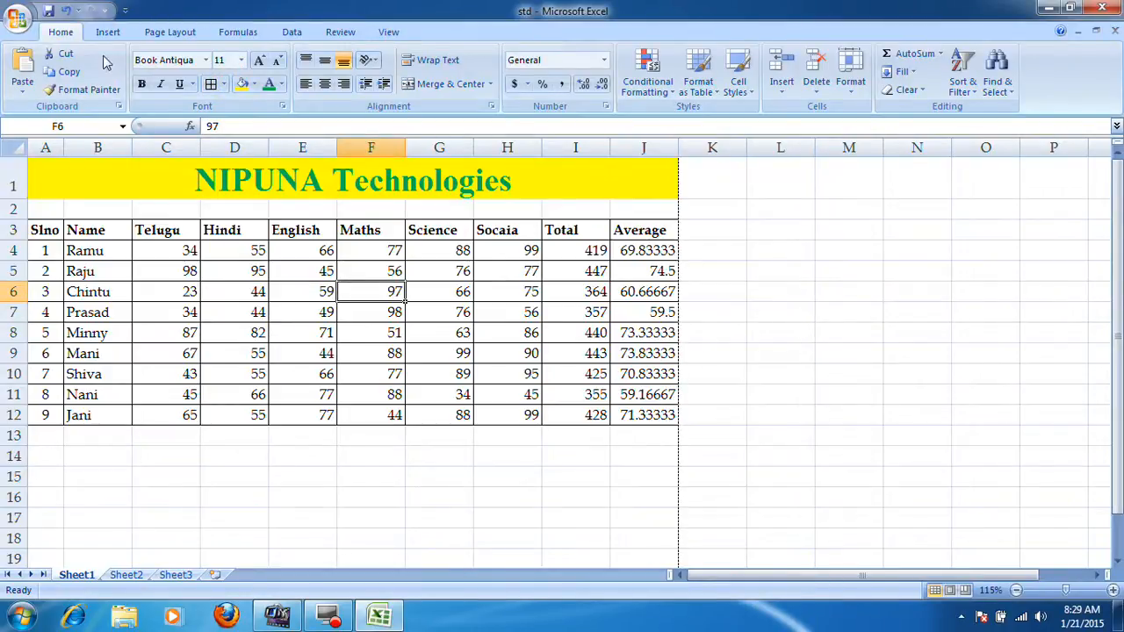
Enter placeholder text in K3:K8 (asdf, sadf, saf, asd, fsad, sdaf) and L3:L8 (sd, sdaf, asd, asd, sad, sadf).
left_click(172, 35)
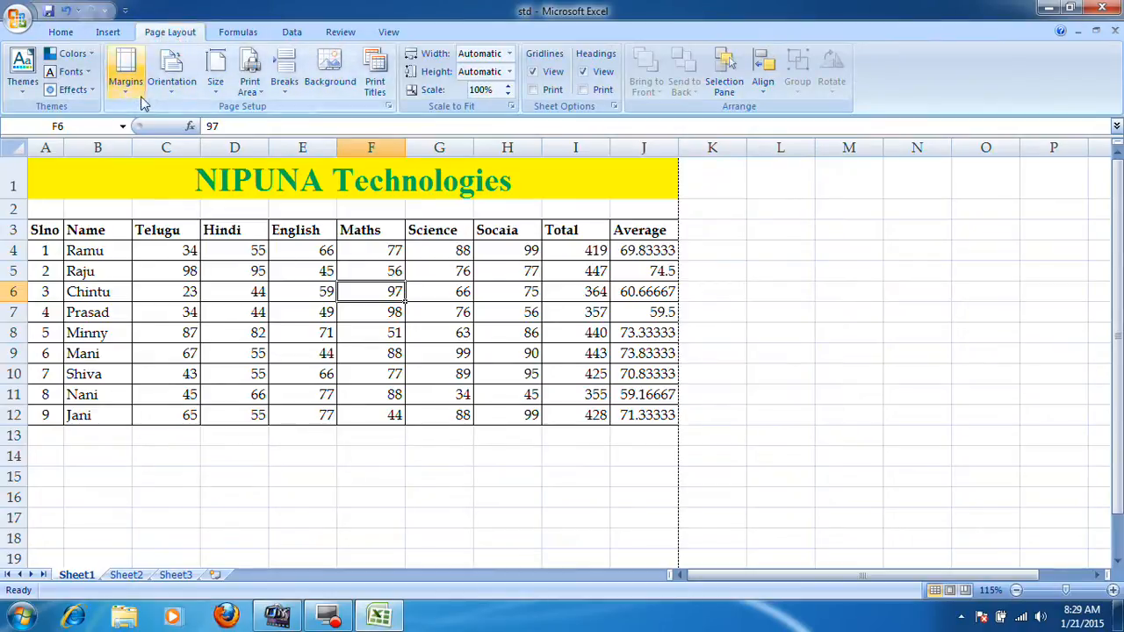
left_click(716, 234)
type("asdf")
key("Tab")
type("sd")
key("Return")
key("Return")
type("sdaf")
key("Left")
type("saf")
key("Up")
type("sadf\tsdaf")
key("Down")
type("f asd")
key("Left")
type("asd")
key("Up")
key("Right")
type("asd")
key("Return")
key("Return")
type("sad")
key("Left")
type("fsad")
key("Return")
type("sdaf")
key("Tab")
type("sadf")
key("Down")
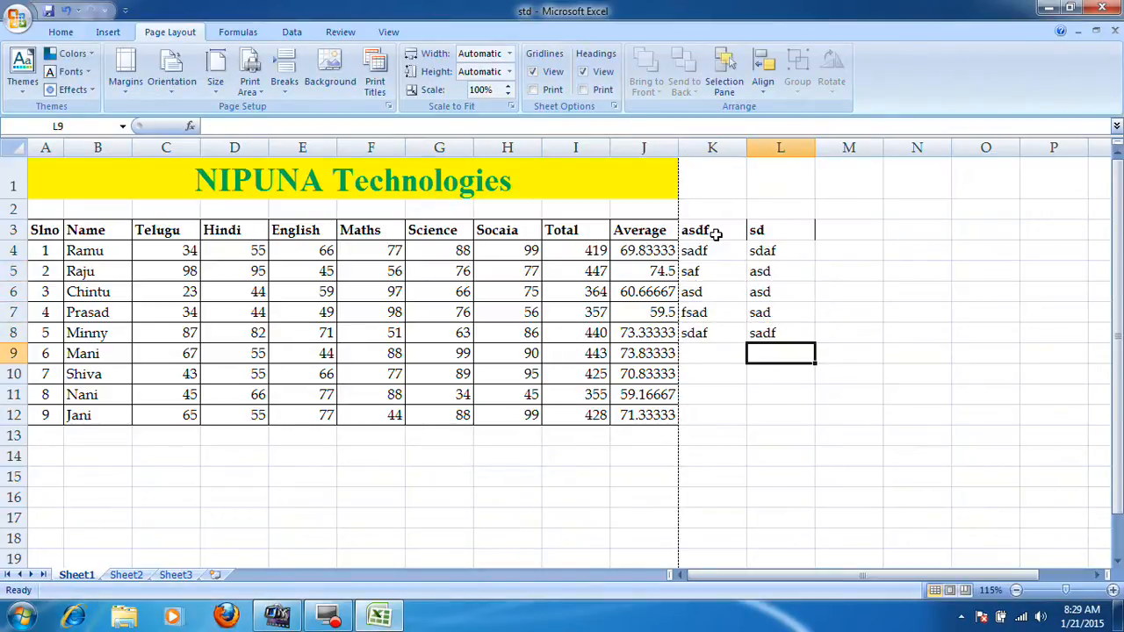
Show the custom margin settings for the worksheet and close them without changes.
left_click(125, 72)
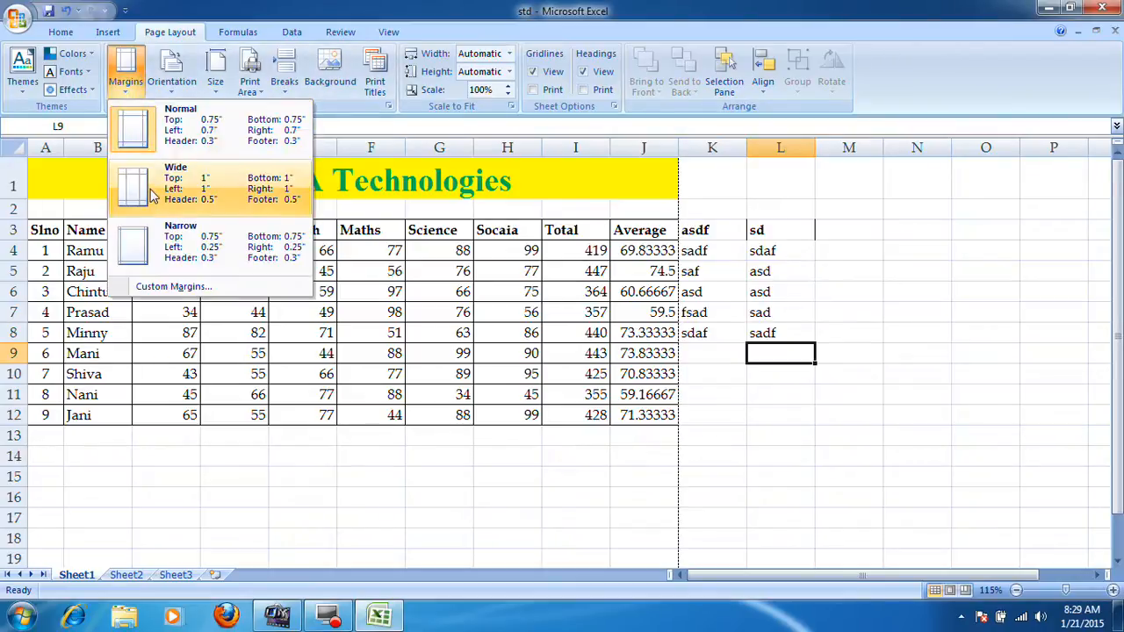
left_click(186, 287)
left_click_drag(786, 171, 393, 153)
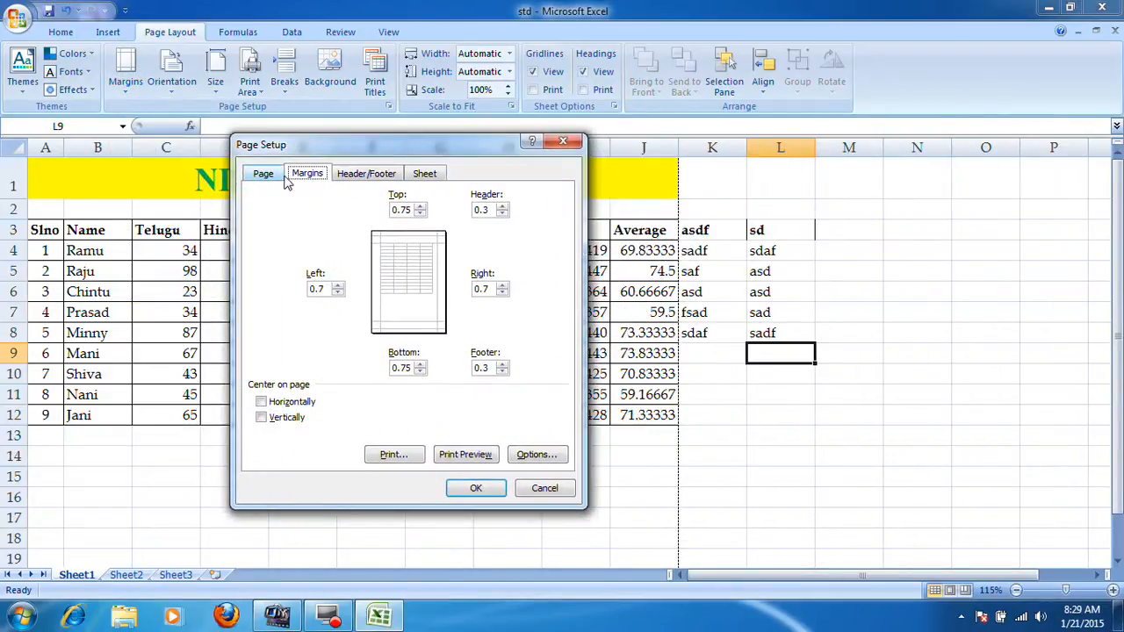
left_click(562, 142)
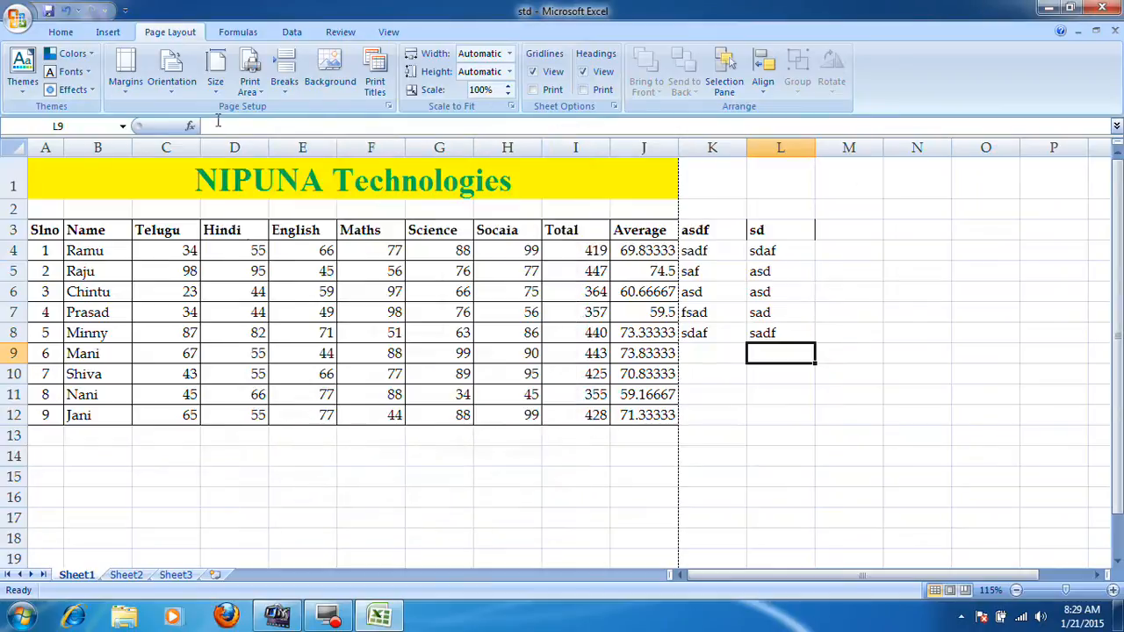
Review the Page Setup dialog's page, margin and header/footer settings, including the available paper sizes.
left_click(388, 106)
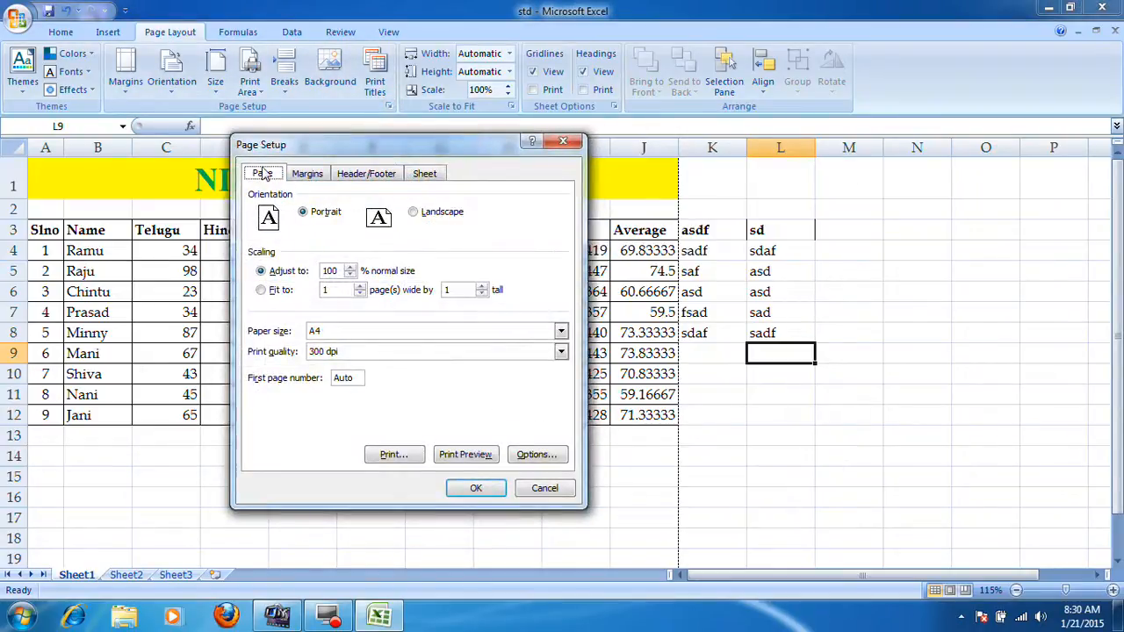
left_click(305, 176)
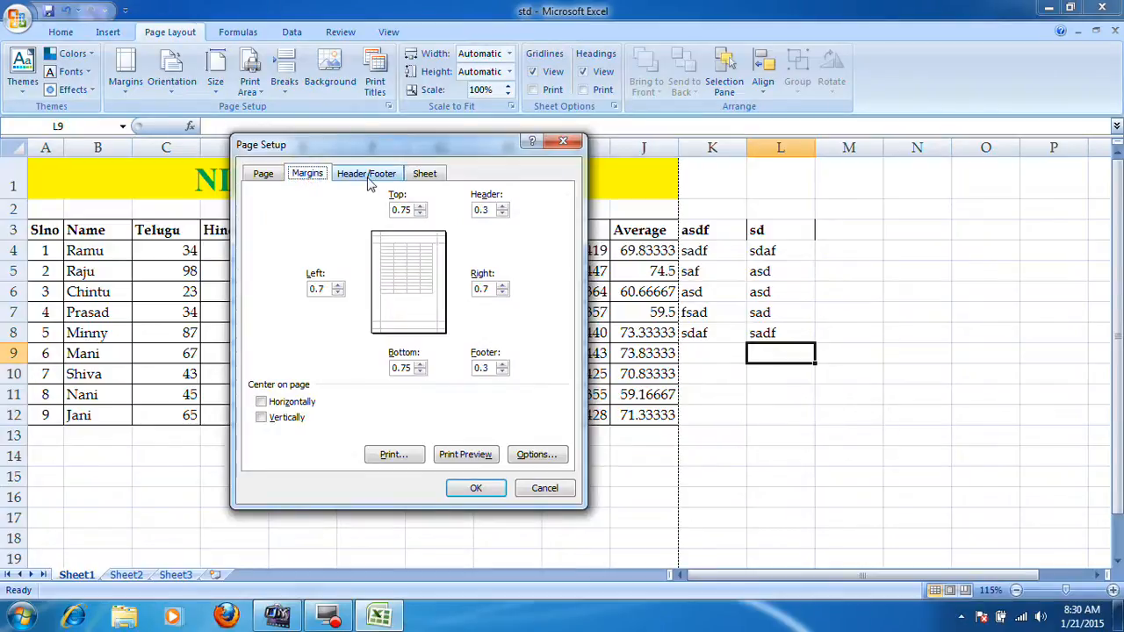
left_click(342, 179)
left_click(297, 179)
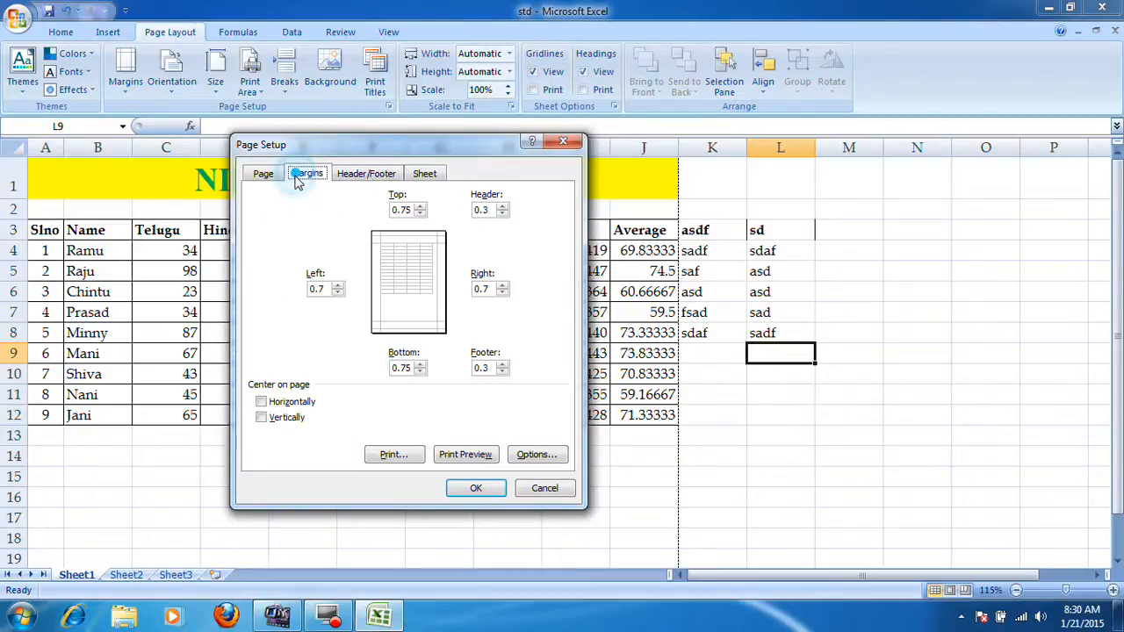
left_click(274, 176)
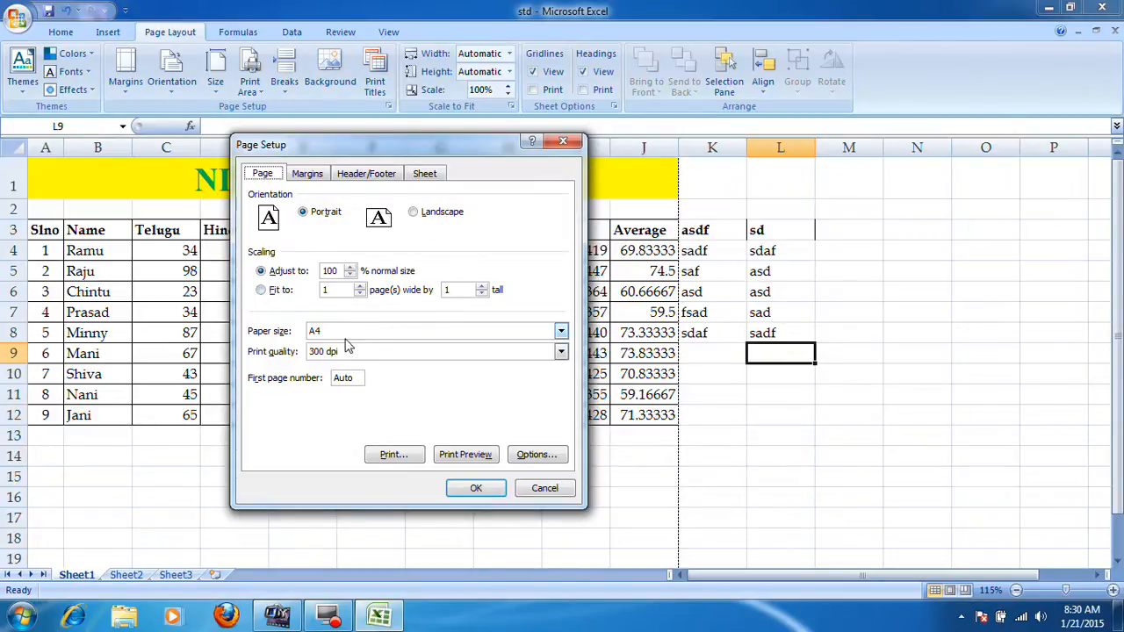
left_click(560, 332)
left_click(561, 334)
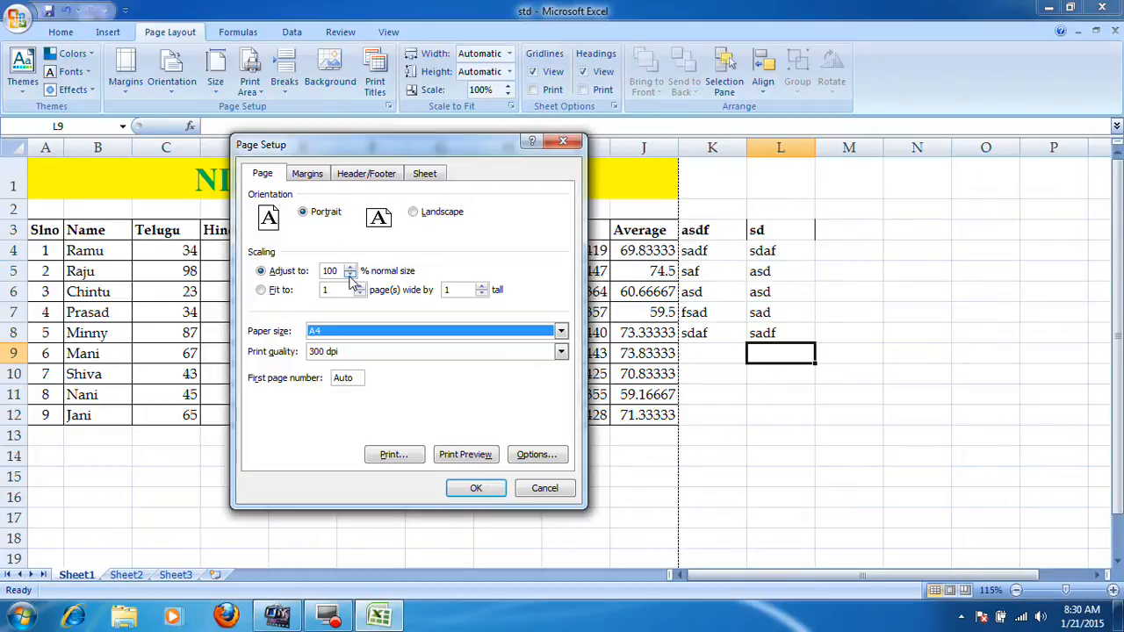
Set the worksheet's left and right page margins to 0.2 inches and apply the page setup.
left_click(314, 174)
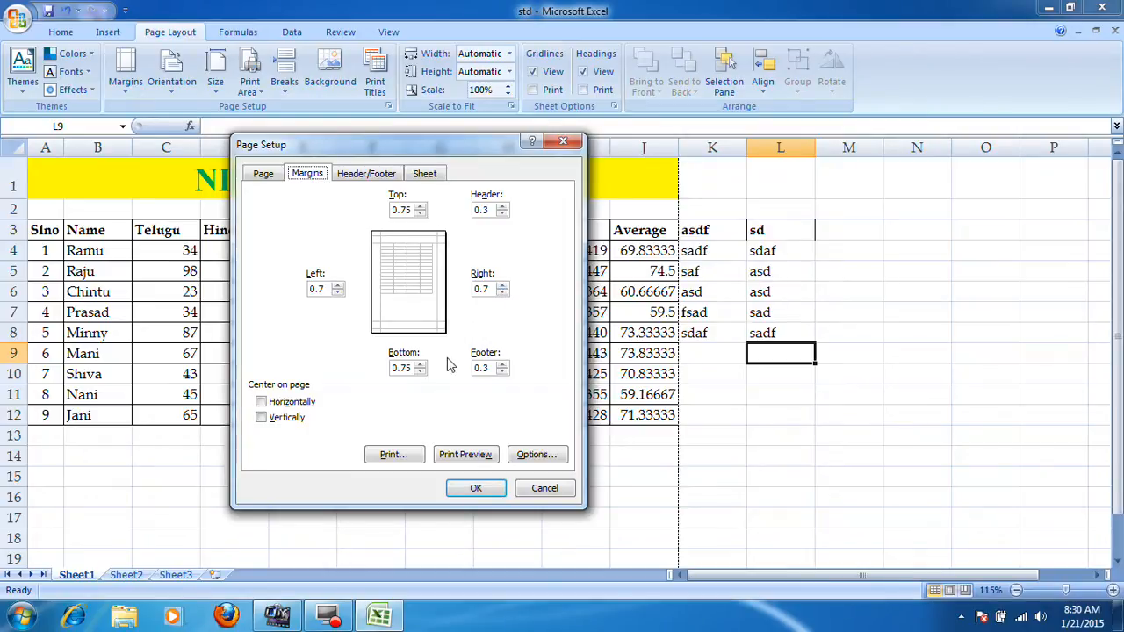
left_click(337, 294)
left_click(337, 293)
left_click(502, 293)
left_click(502, 293)
left_click(475, 488)
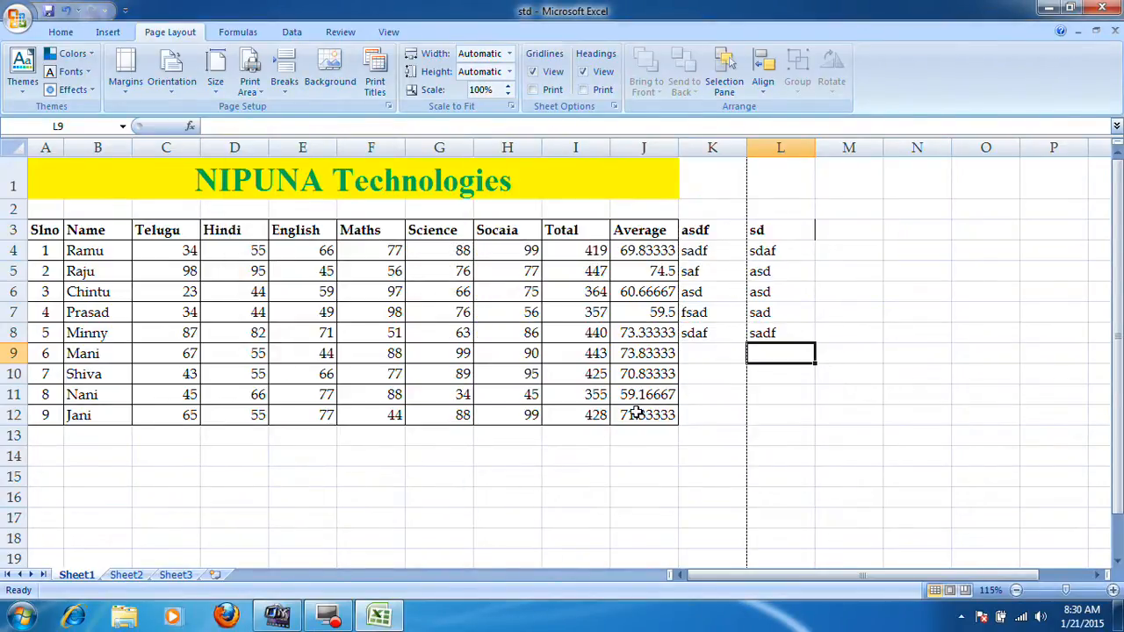
Undo the last cell entry in L8 and apply the Normal margin preset to the worksheet.
key("ctrl+z")
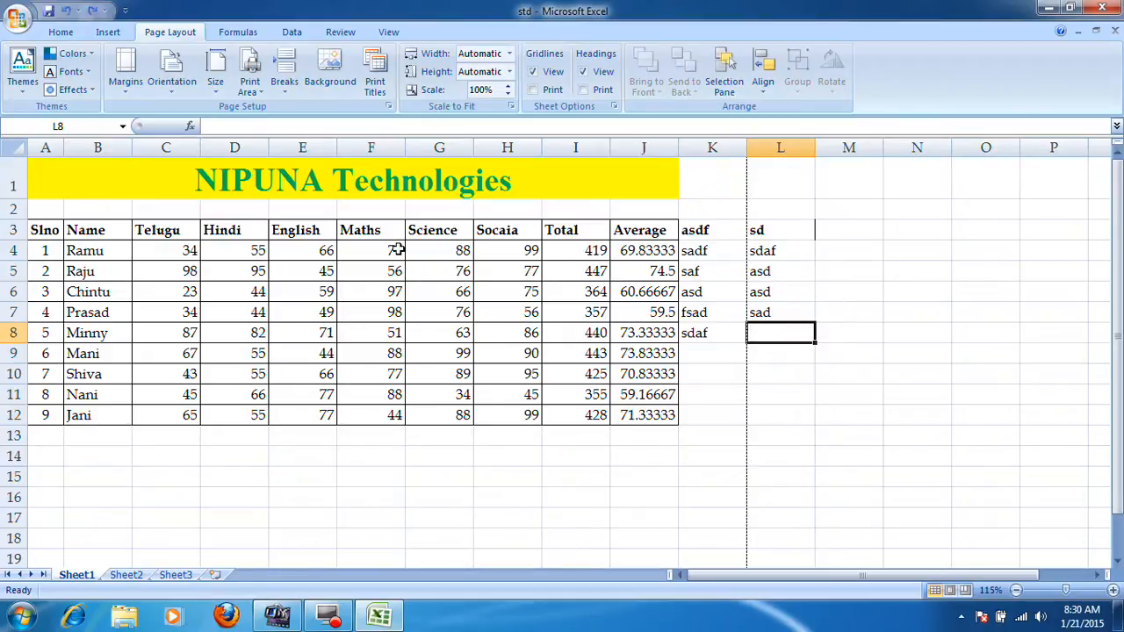
left_click(127, 88)
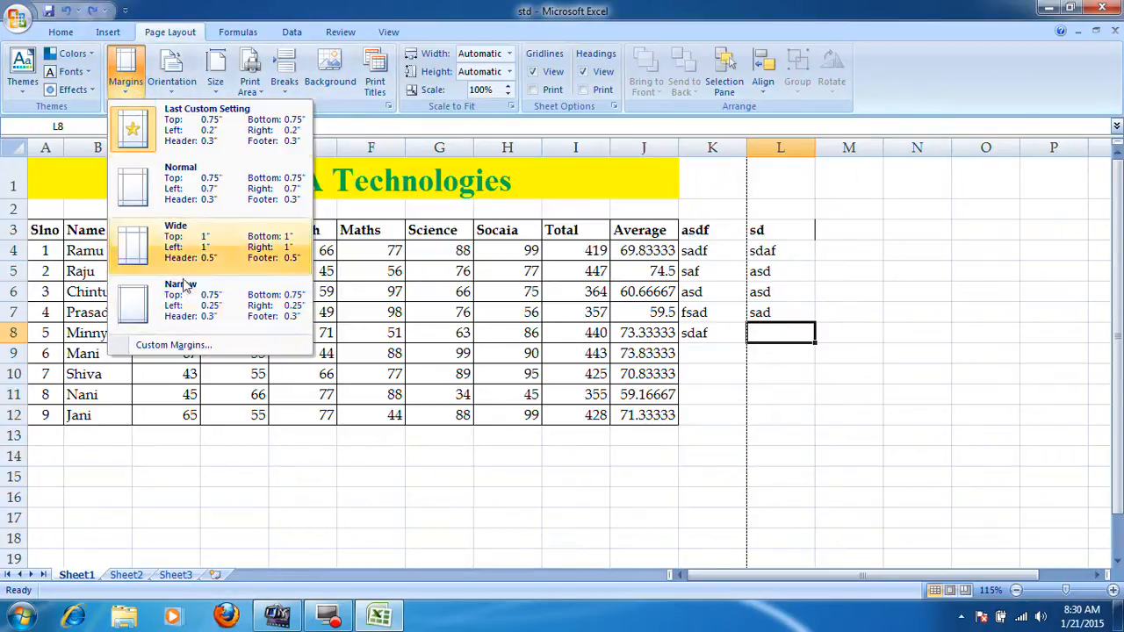
left_click(180, 351)
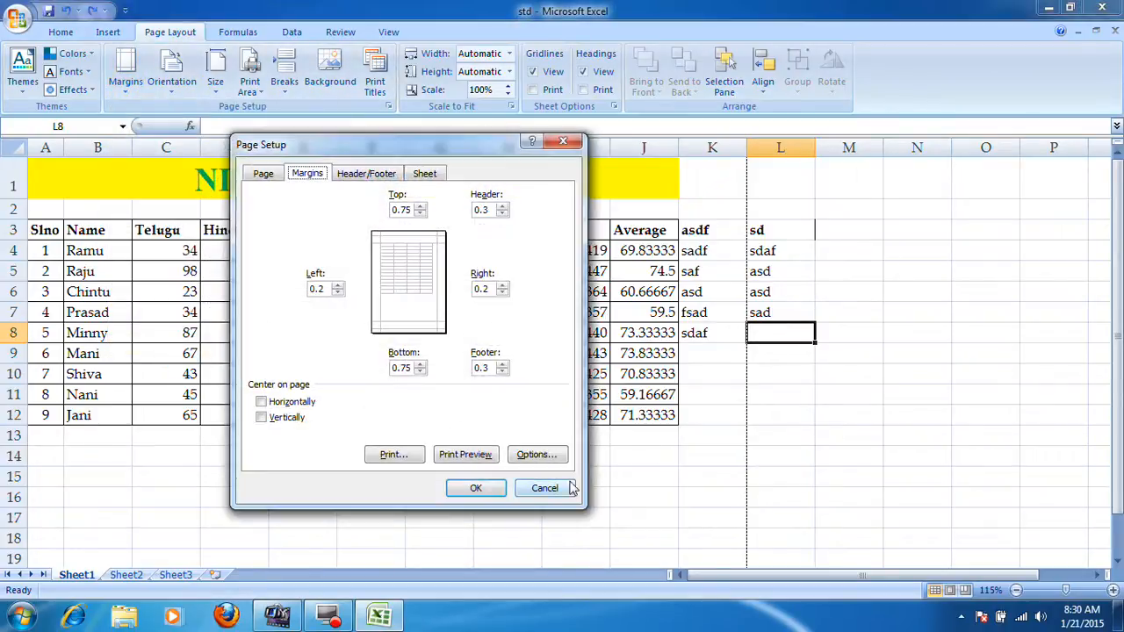
left_click(568, 488)
left_click(125, 66)
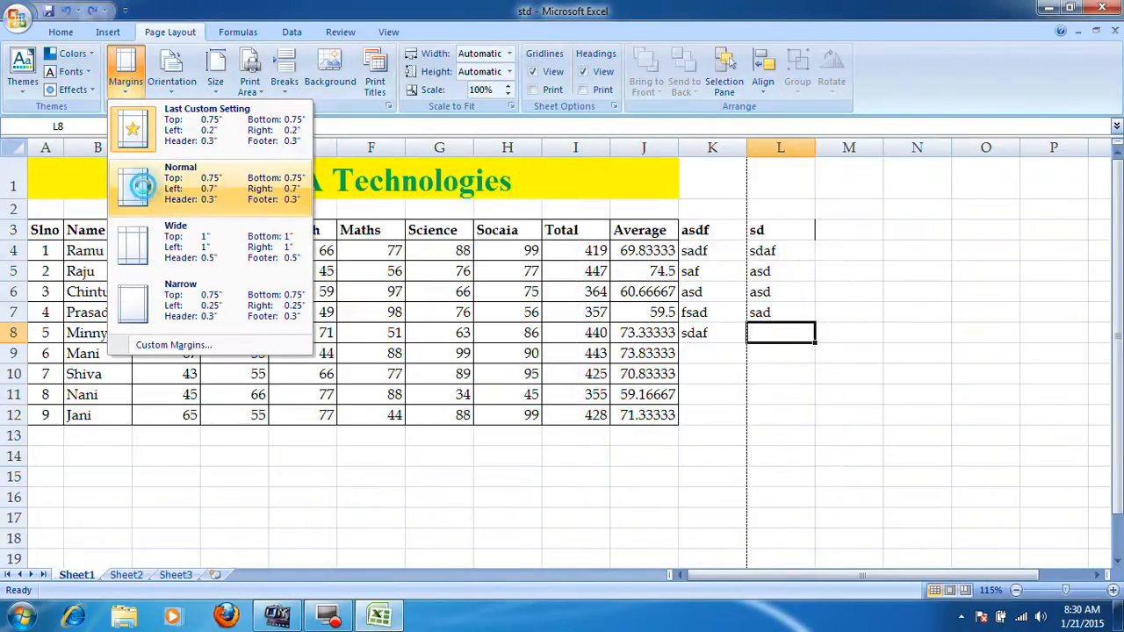
left_click(143, 191)
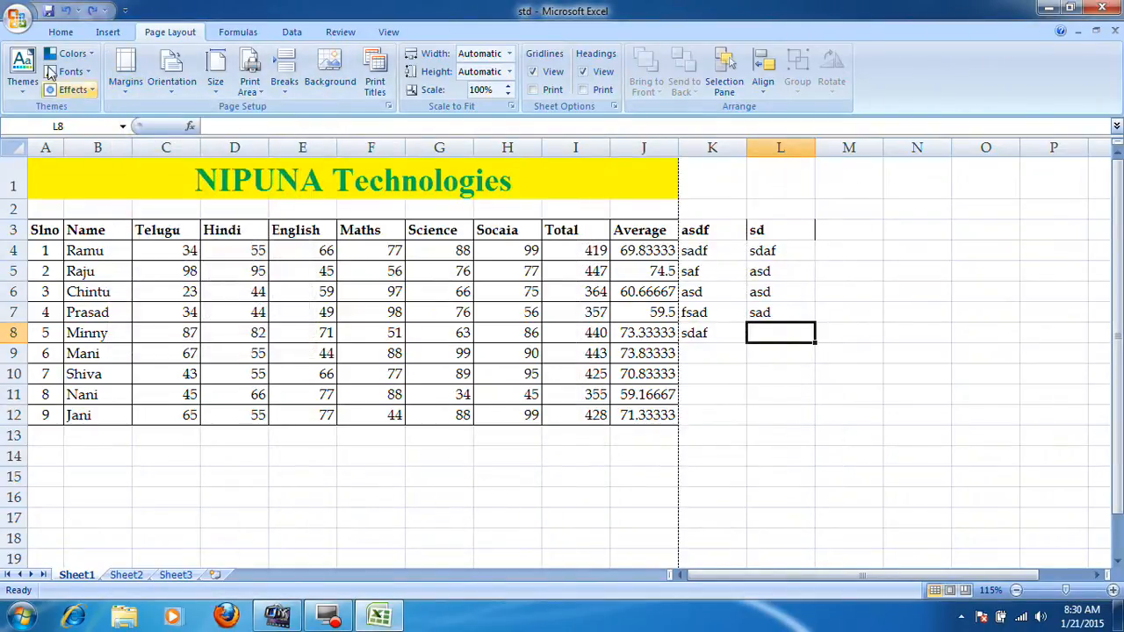
Open the print preview and look through both pages of the marks sheet, returning to the first page.
left_click(17, 17)
mouse_move(54, 203)
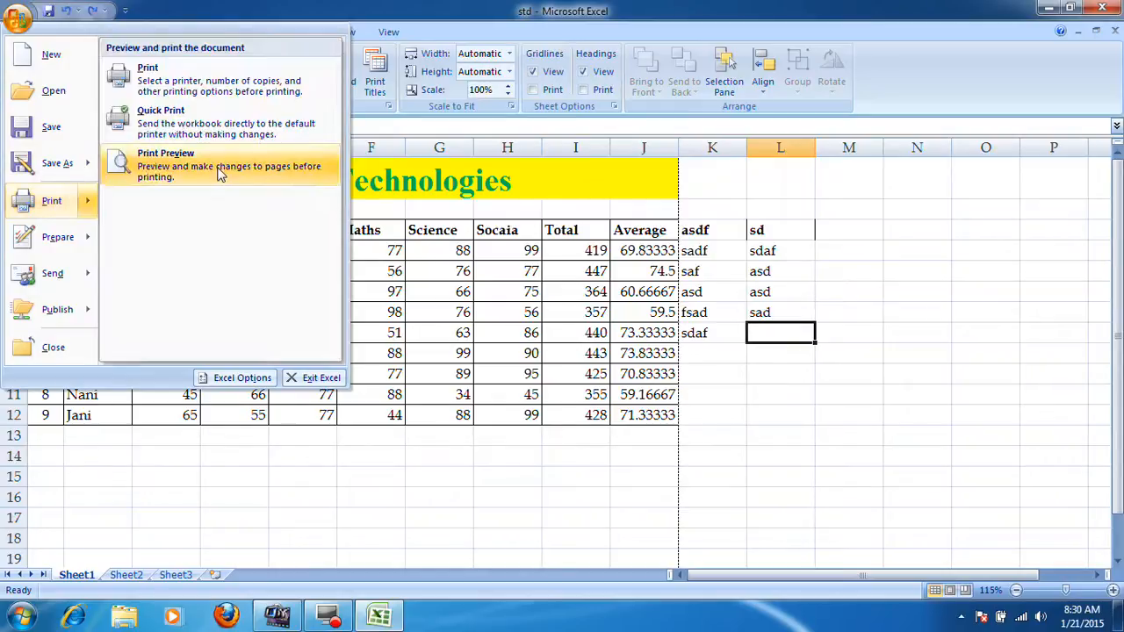
left_click(219, 167)
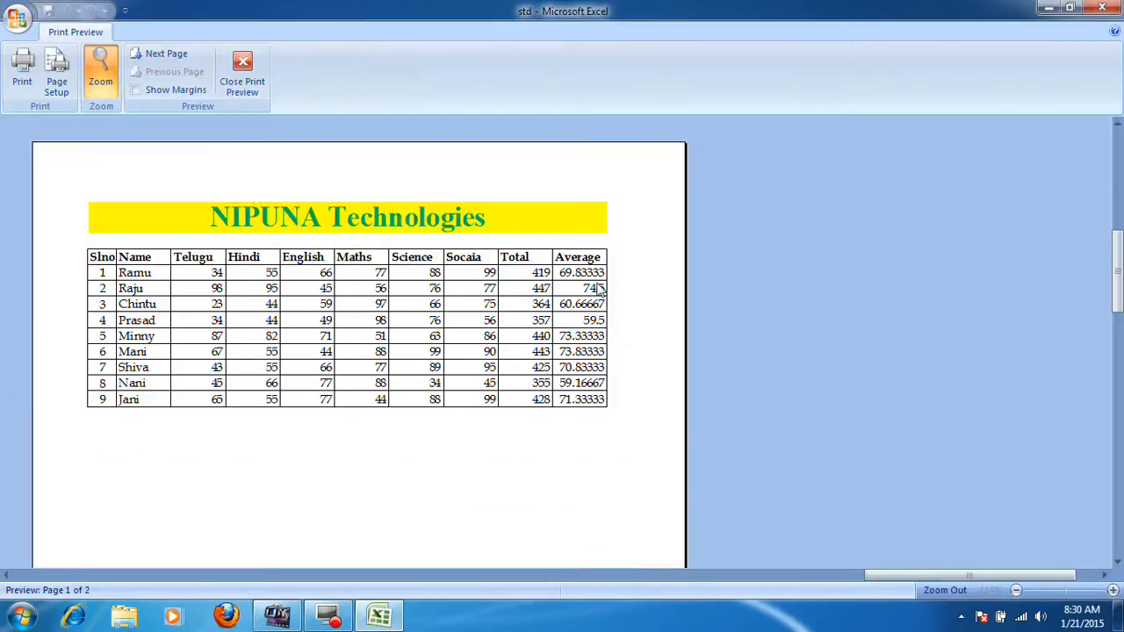
left_click(167, 55)
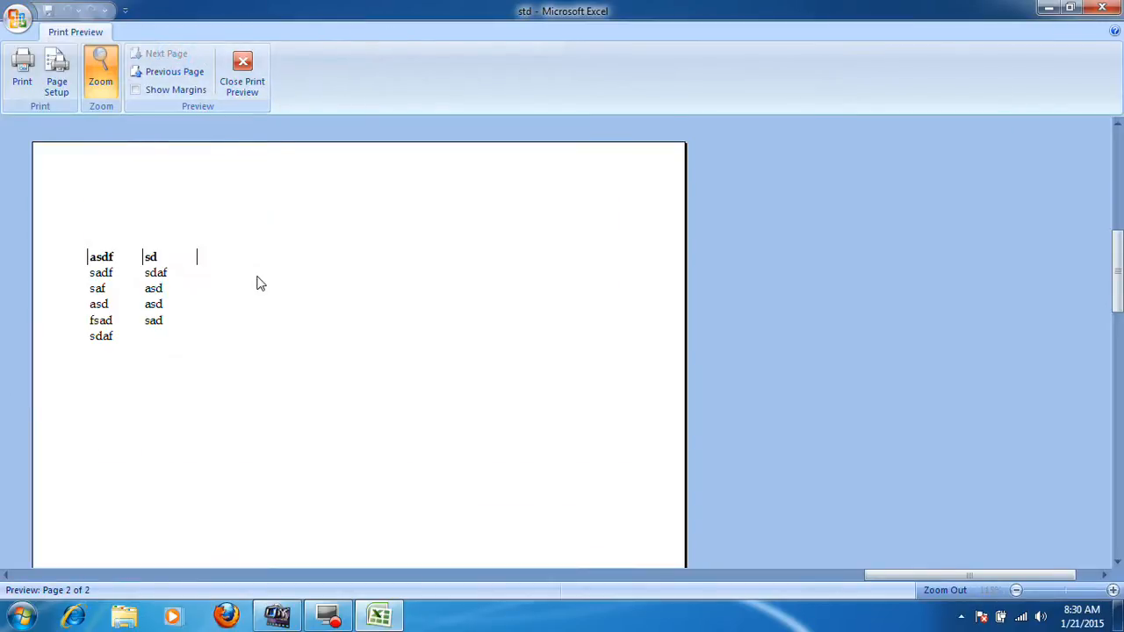
left_click(174, 71)
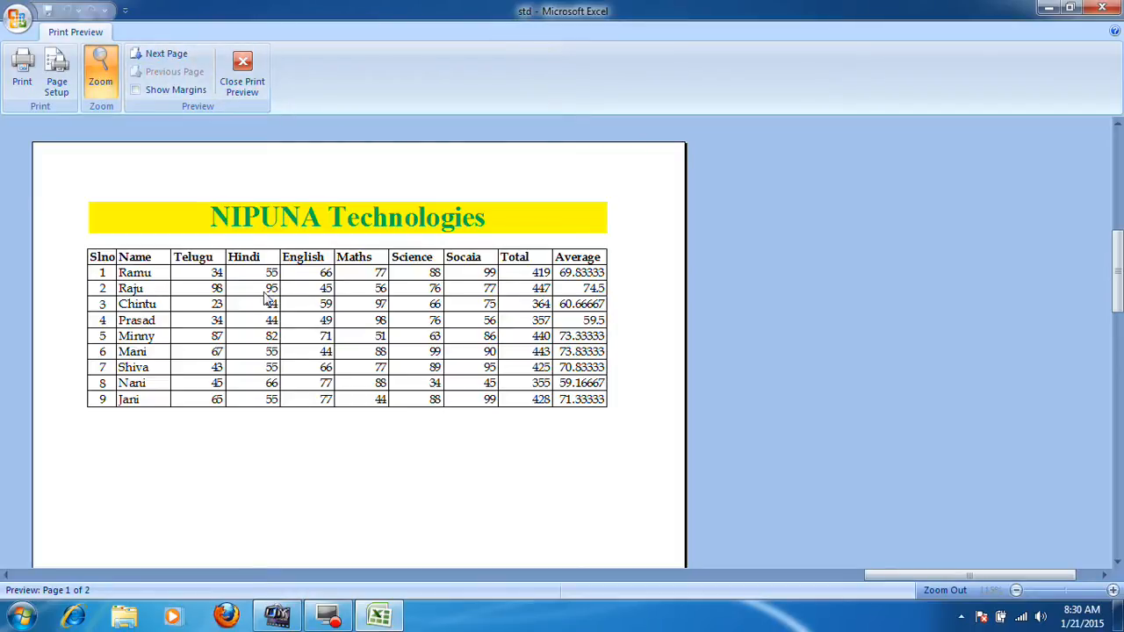
Show the margin guides in the print preview, narrow the left and right margins until columns K and L fit on the page, and close the preview.
left_click(136, 90)
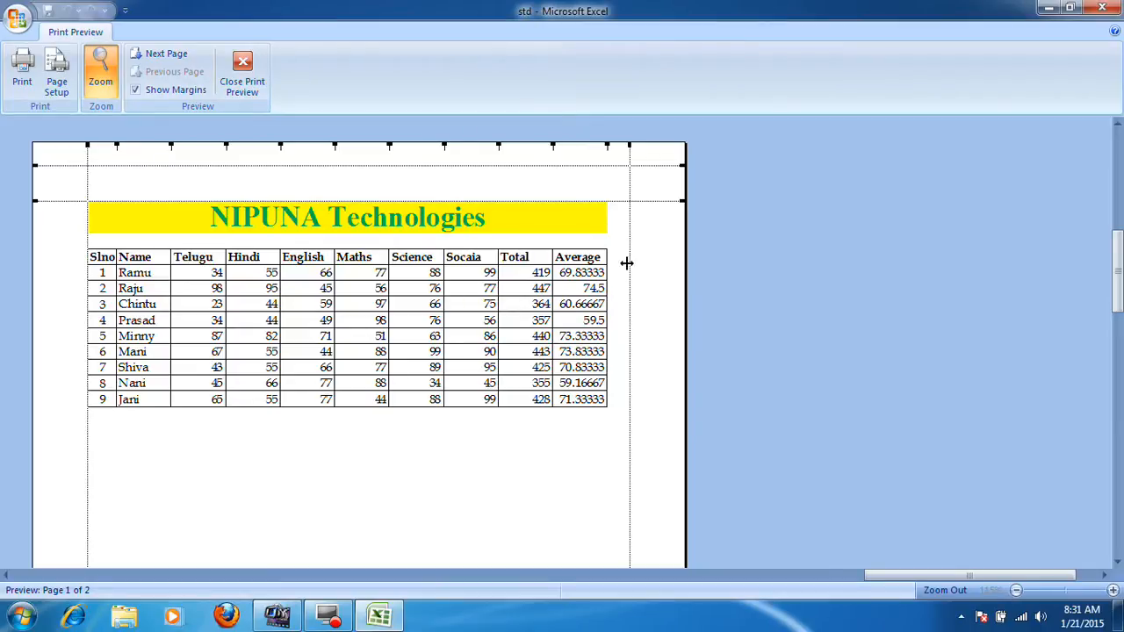
left_click_drag(629, 281, 664, 302)
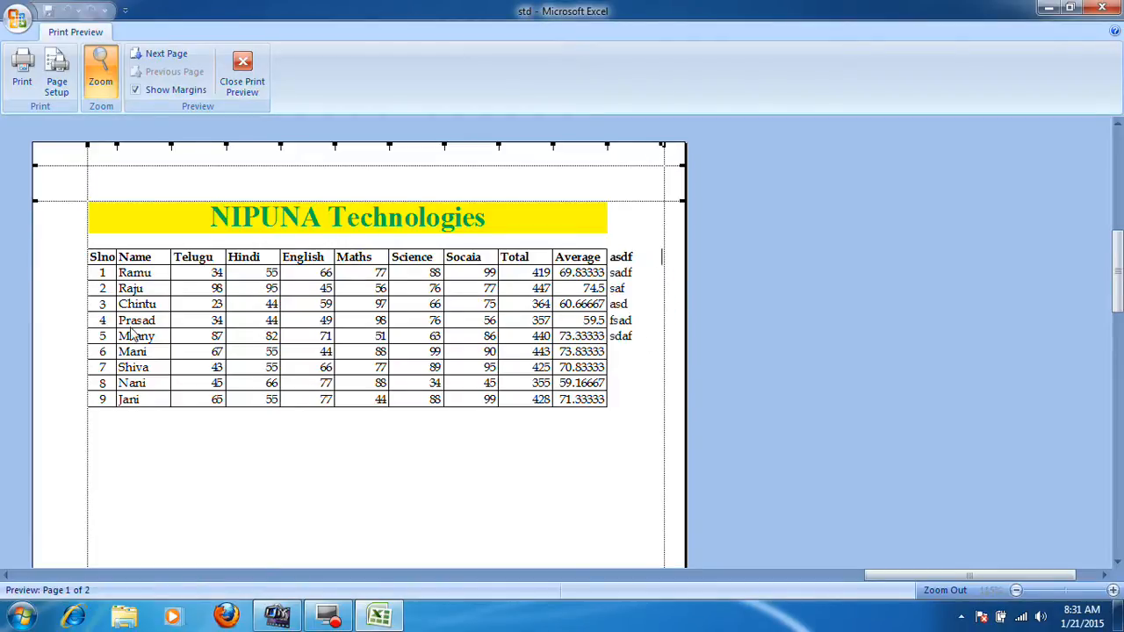
left_click_drag(87, 300, 40, 288)
left_click_drag(660, 297, 674, 301)
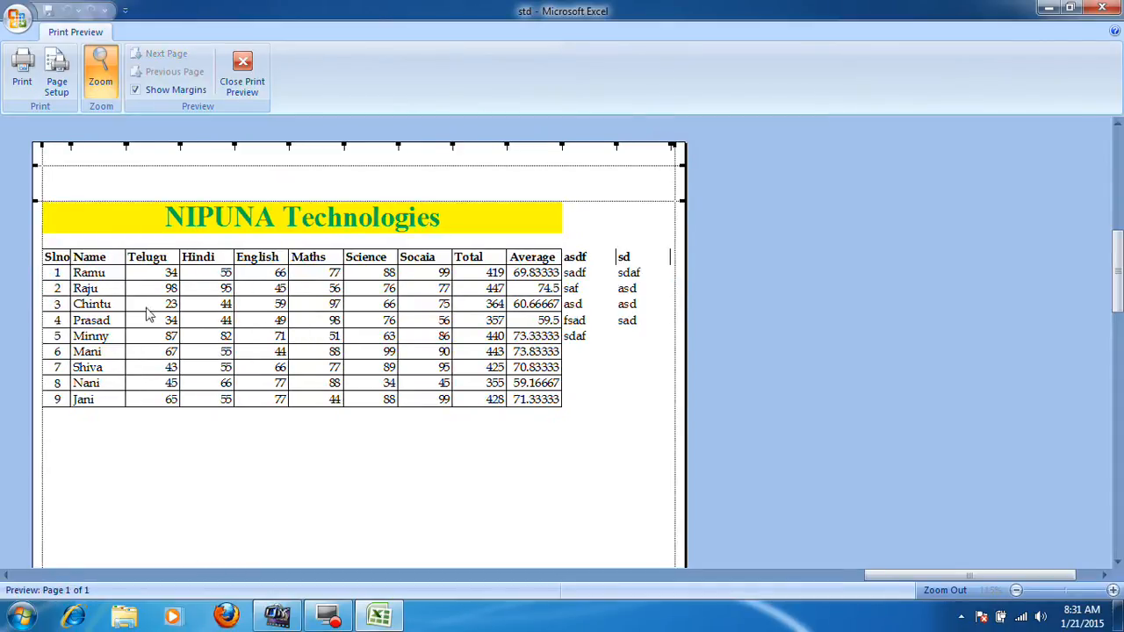
left_click_drag(43, 272, 38, 264)
left_click(250, 90)
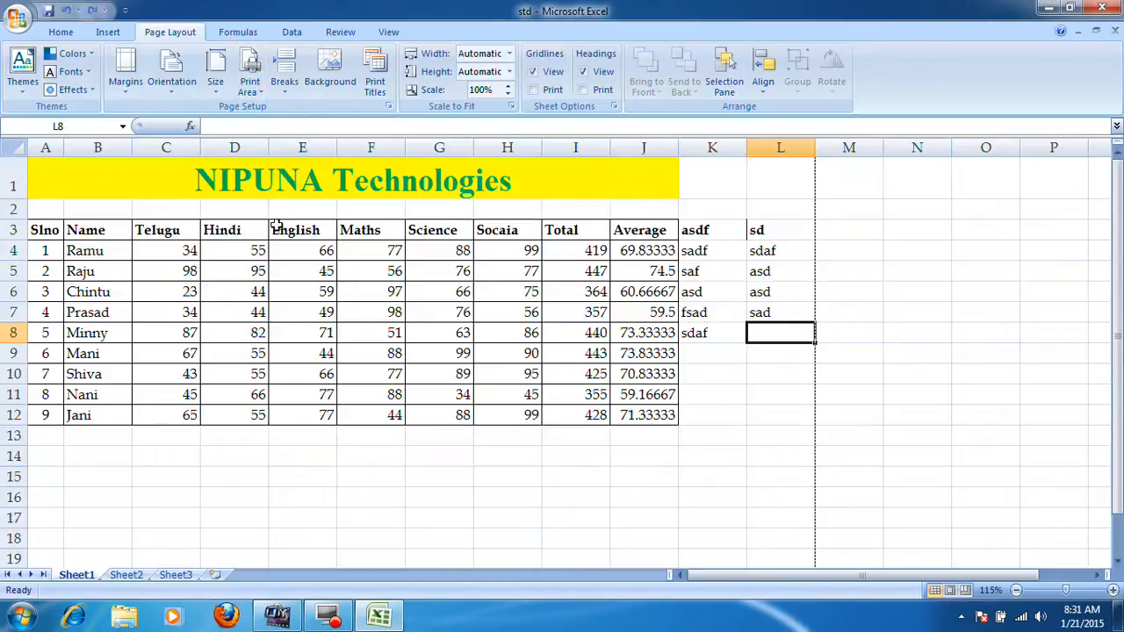
Reapply the Normal margin preset to the worksheet.
left_click(169, 86)
left_click(140, 92)
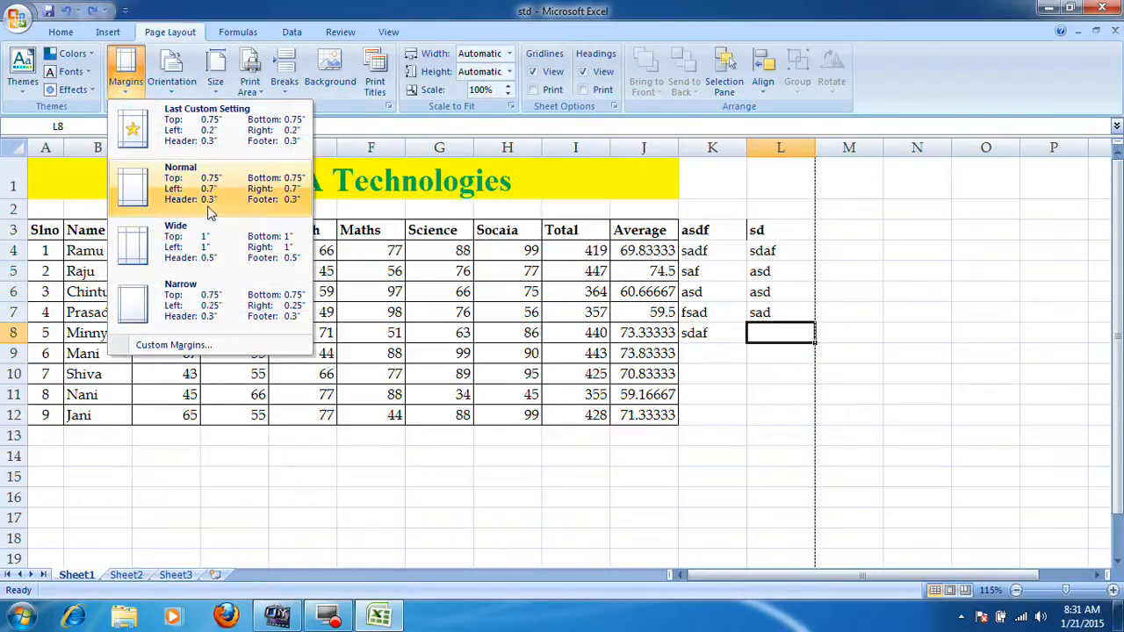
left_click(212, 200)
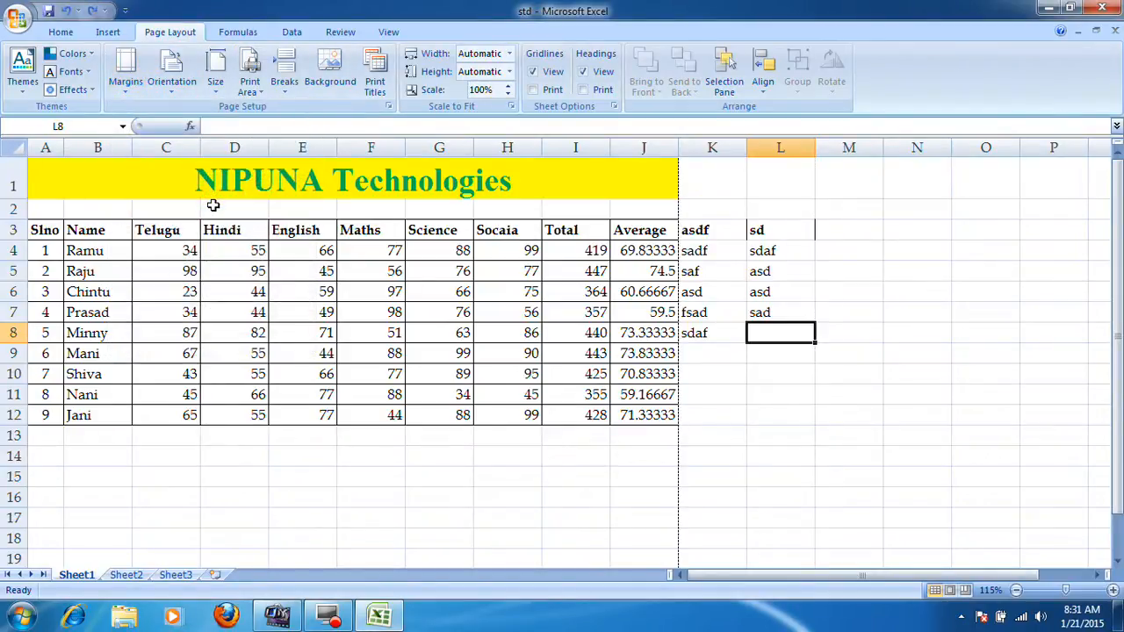
Enter the placeholder headings asdf, asdf and sadf in M3:O3.
left_click(854, 233)
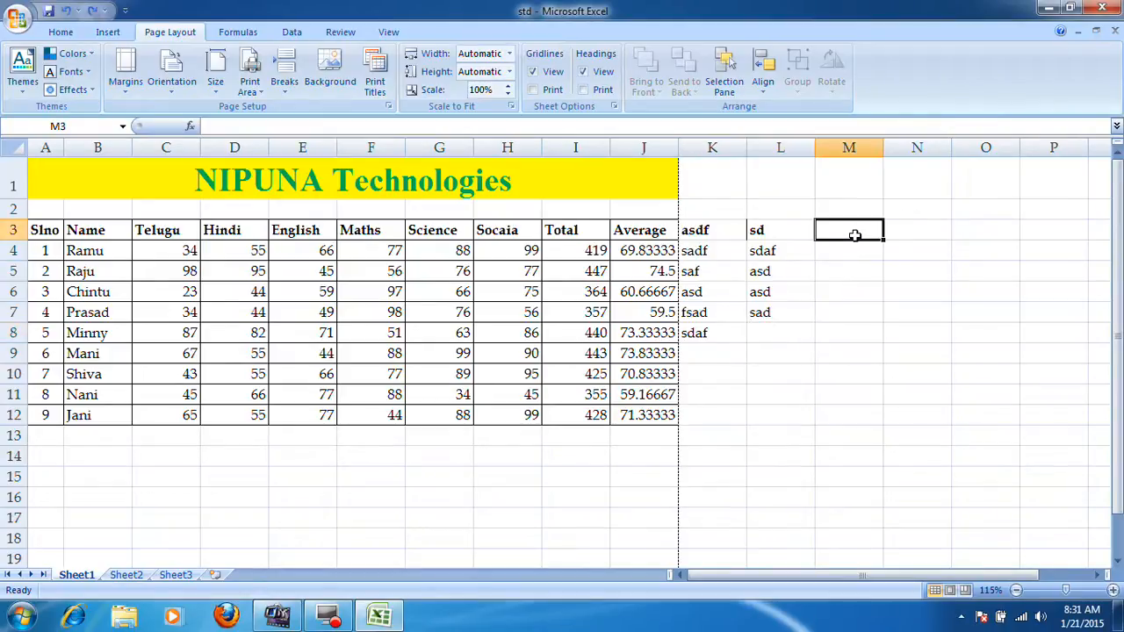
type("asdf")
key("Tab")
type("asdf")
key("Tab")
type("sadf")
key("Tab")
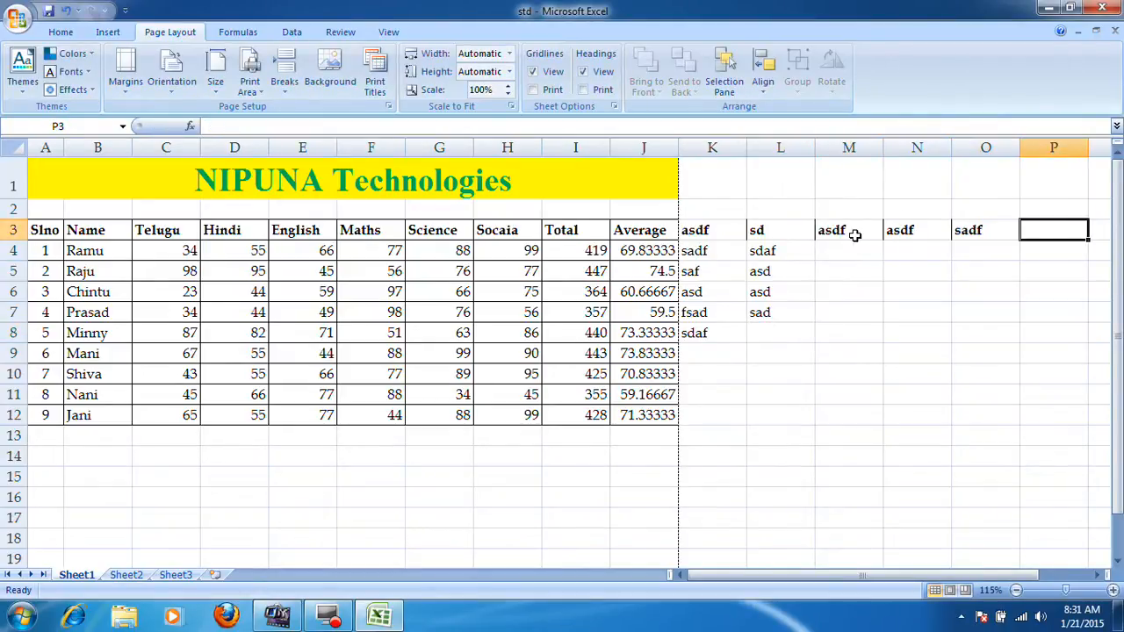
Fill M4:P4 with the placeholder text sad, sdaf, fsadf and sad.
key("Down")
type("sad")
key("Left")
type("fsadf")
key("Left")
type("sdaf")
key("Left")
type("sad")
key("Return")
Enter the placeholder text sdaf, fsad, fasdf in M5:O5 and df, asdf, sdaf in L6:N6.
type("sdaf")
key("Return")
key("Left")
type("df\tasdf\tsdaf")
key("Up")
type("fsad\tfasdf")
key("Down")
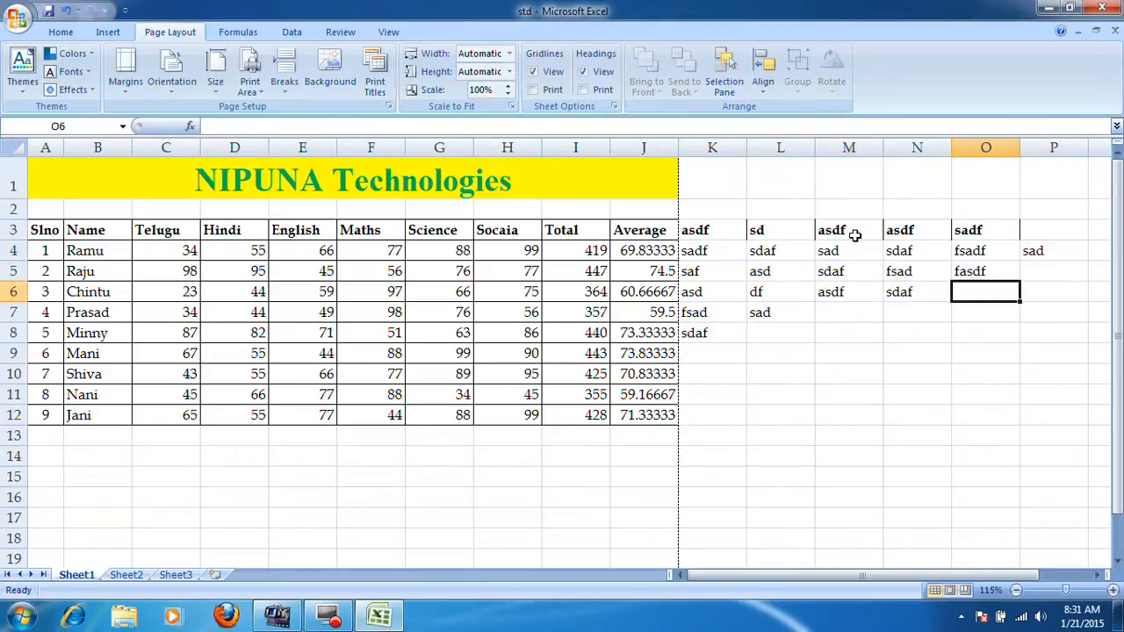
Enter asd in P5 and sad in O6, and end with cell L8 selected.
key("Right")
key("Up")
type("asd")
key("Return")
key("Left")
type("sad")
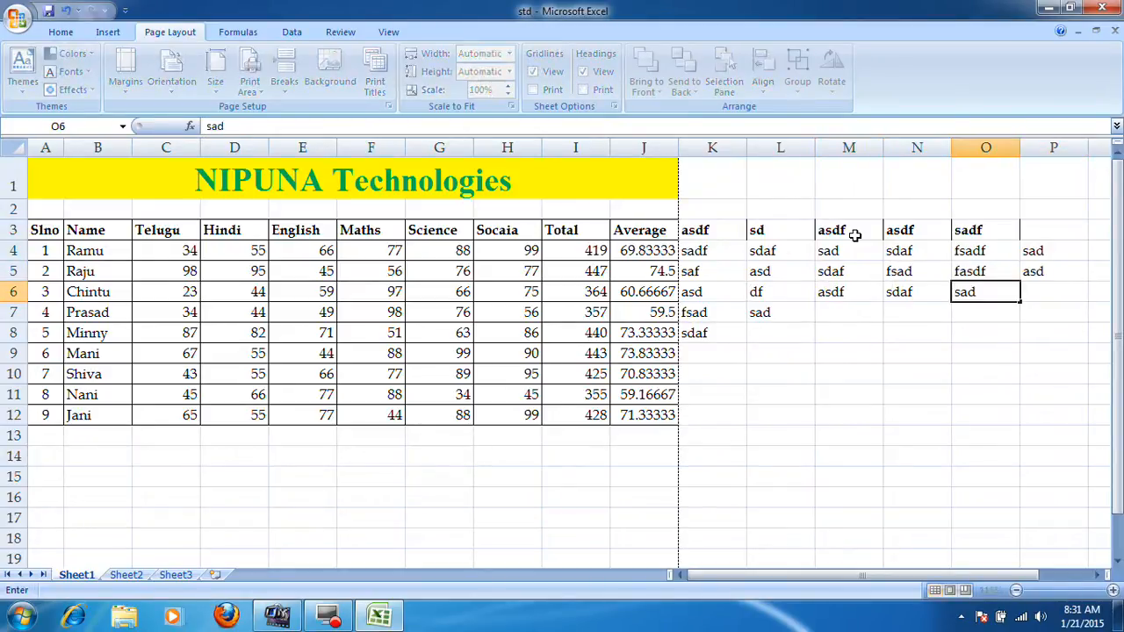
key("Return")
key("Left")
key("Left")
key("Left")
key("Down")
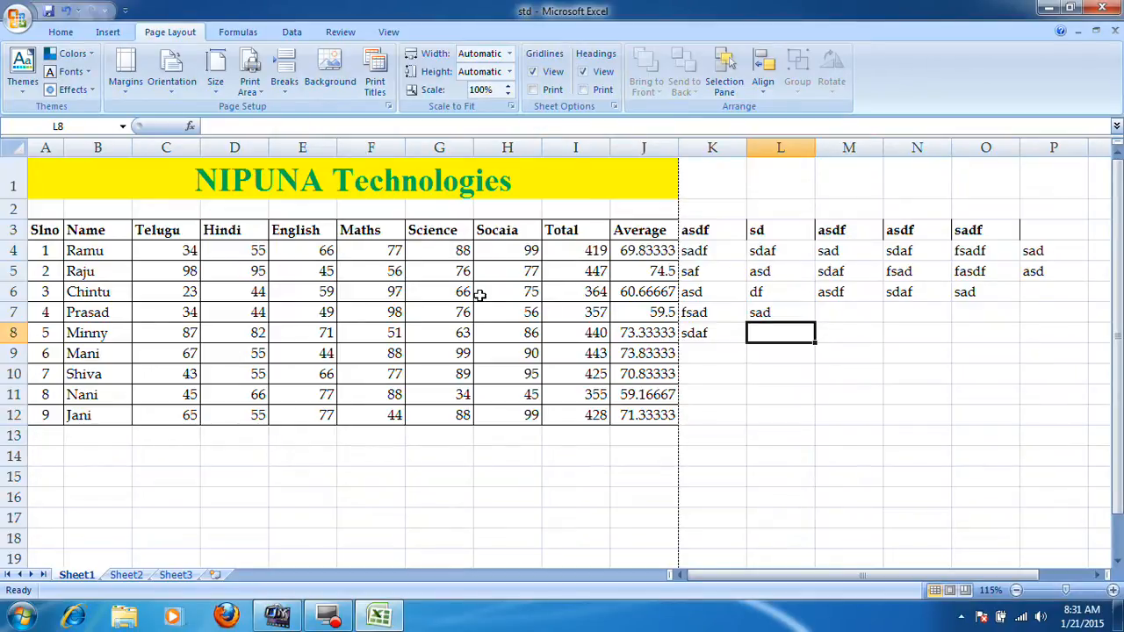
Set the page orientation to Landscape and open the print preview.
left_click(167, 94)
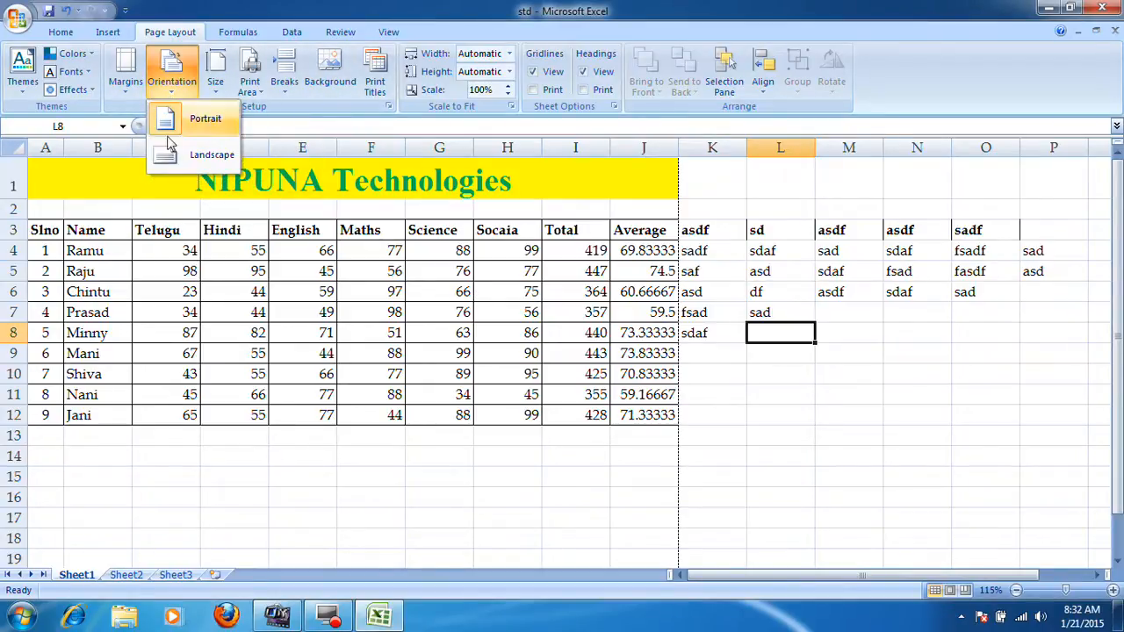
left_click(197, 160)
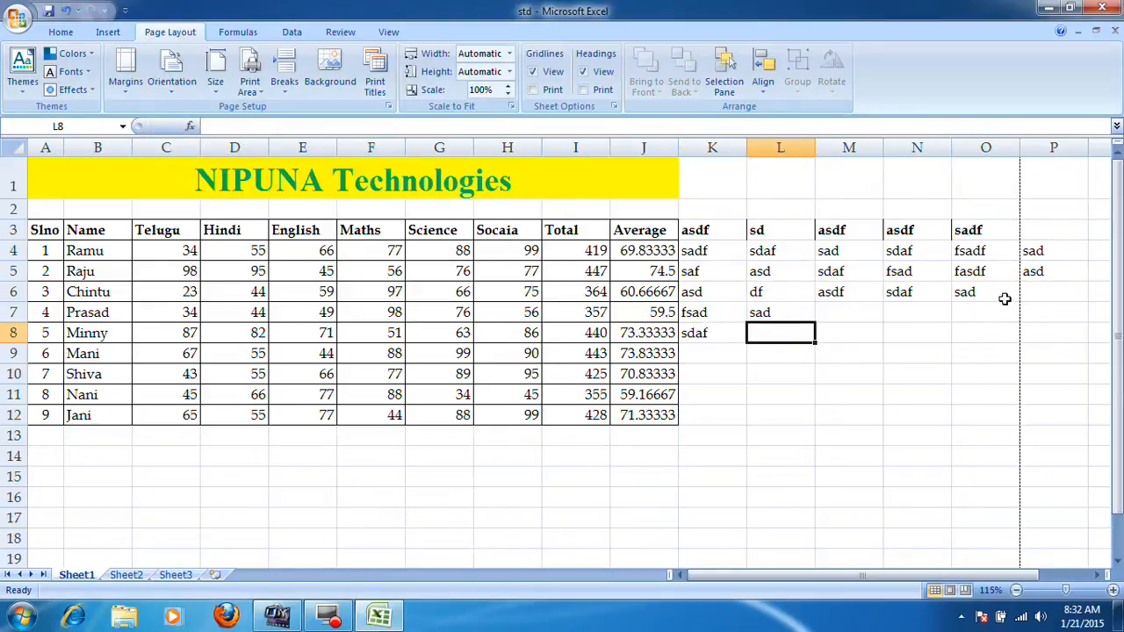
left_click(25, 30)
mouse_move(53, 200)
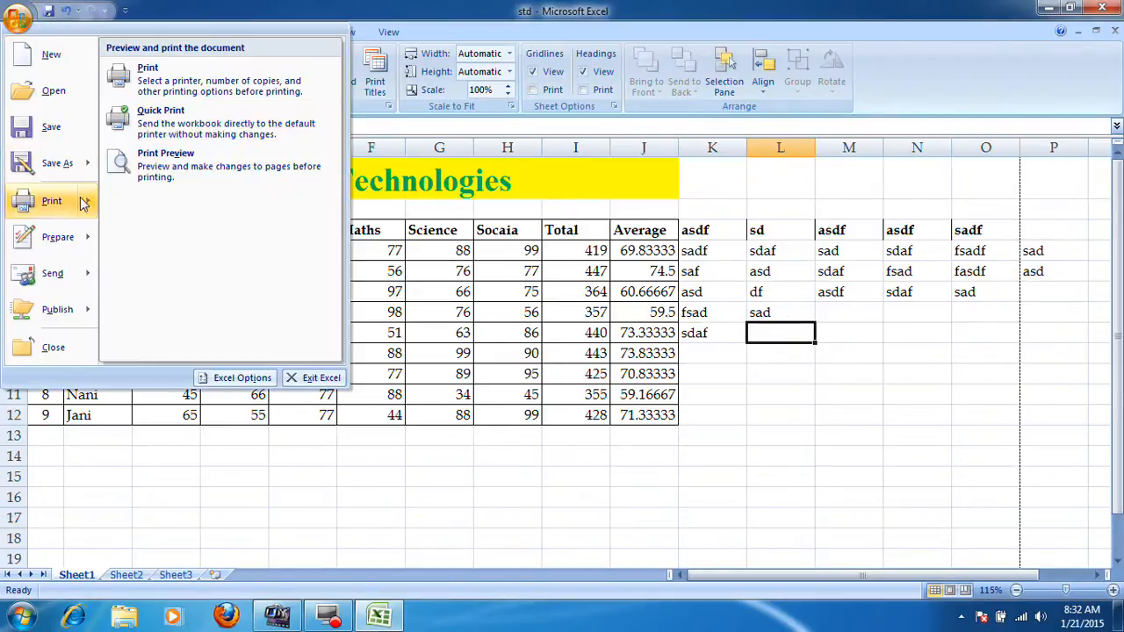
left_click(188, 162)
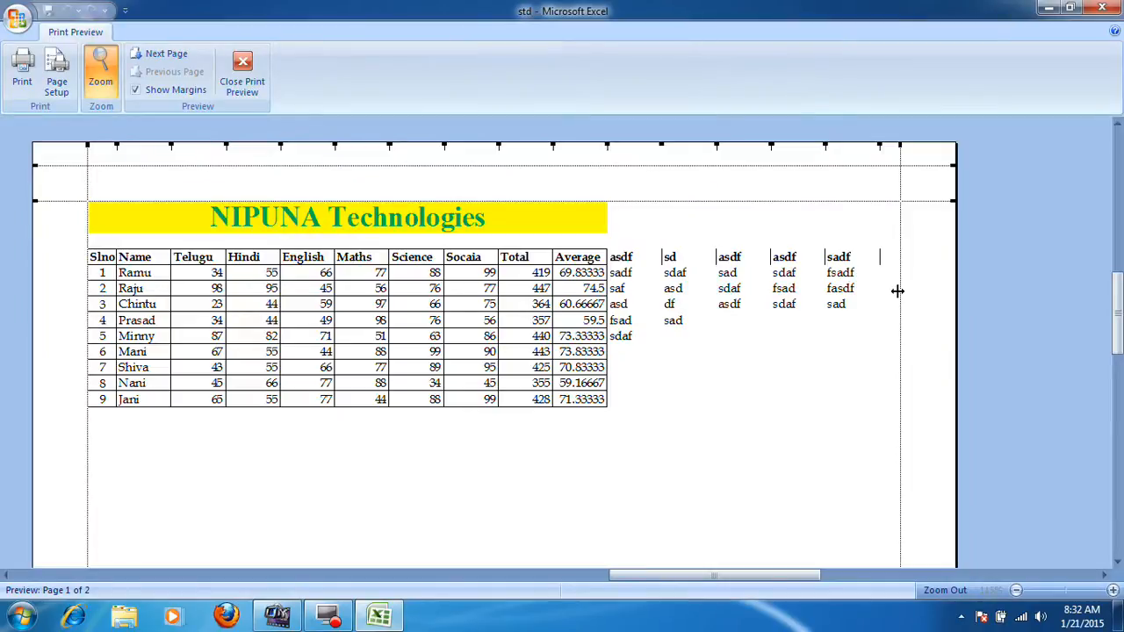
Narrow the right margin in the print preview, and reapply the Normal margin preset back in the worksheet.
left_click_drag(899, 290, 932, 304)
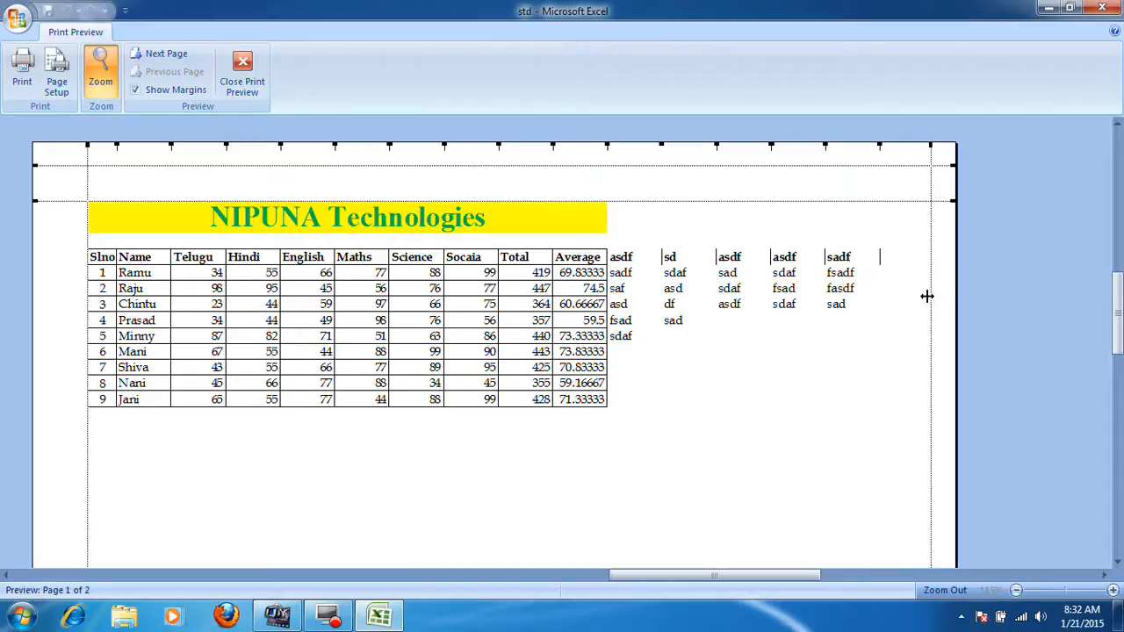
left_click(917, 305)
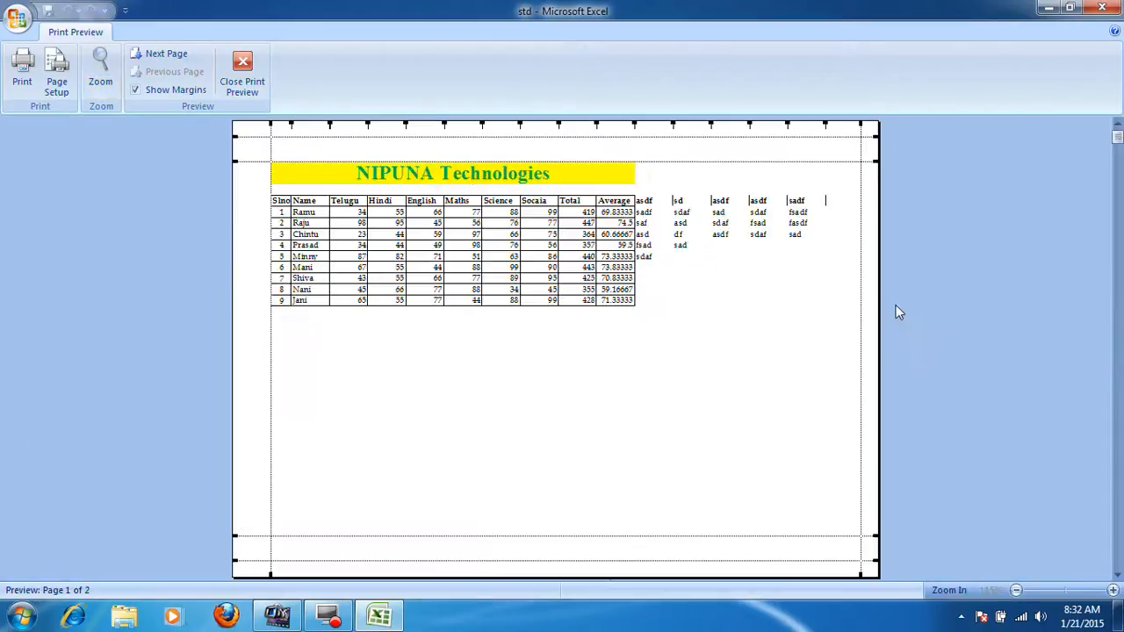
left_click(241, 88)
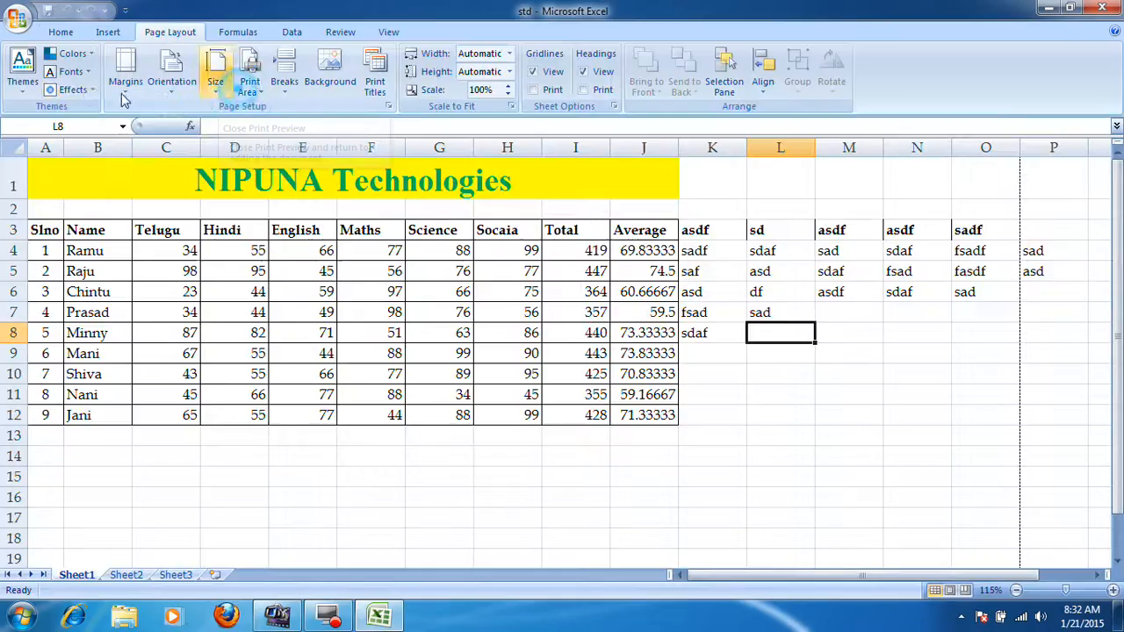
left_click(126, 88)
left_click(175, 181)
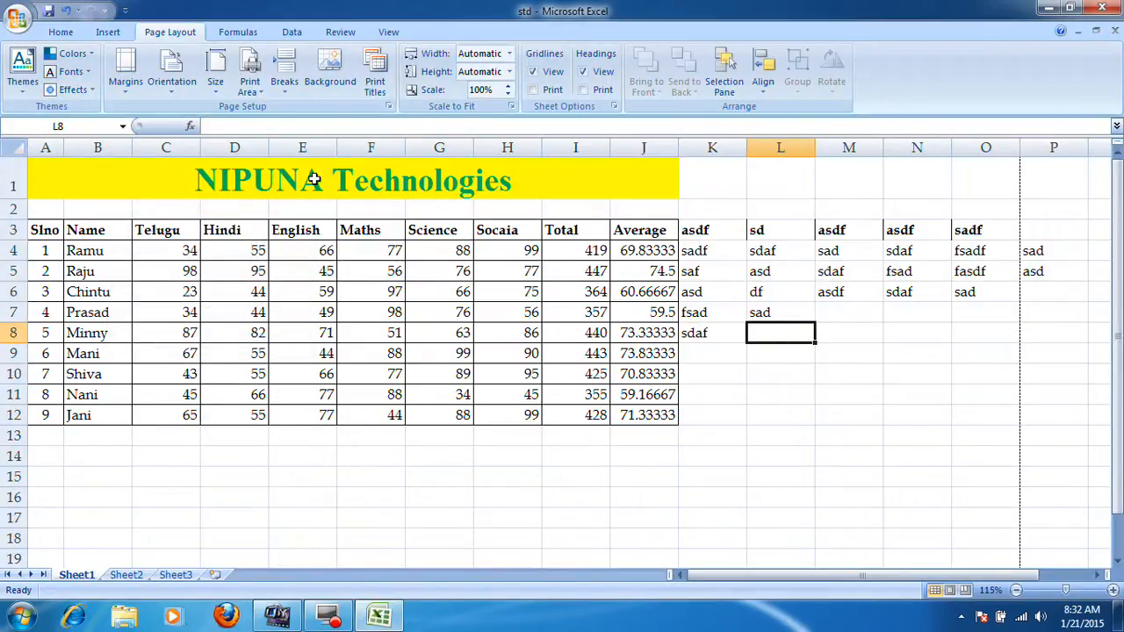
Review the page break options and the Page Setup dialog's orientation, scaling and paper settings.
left_click(279, 92)
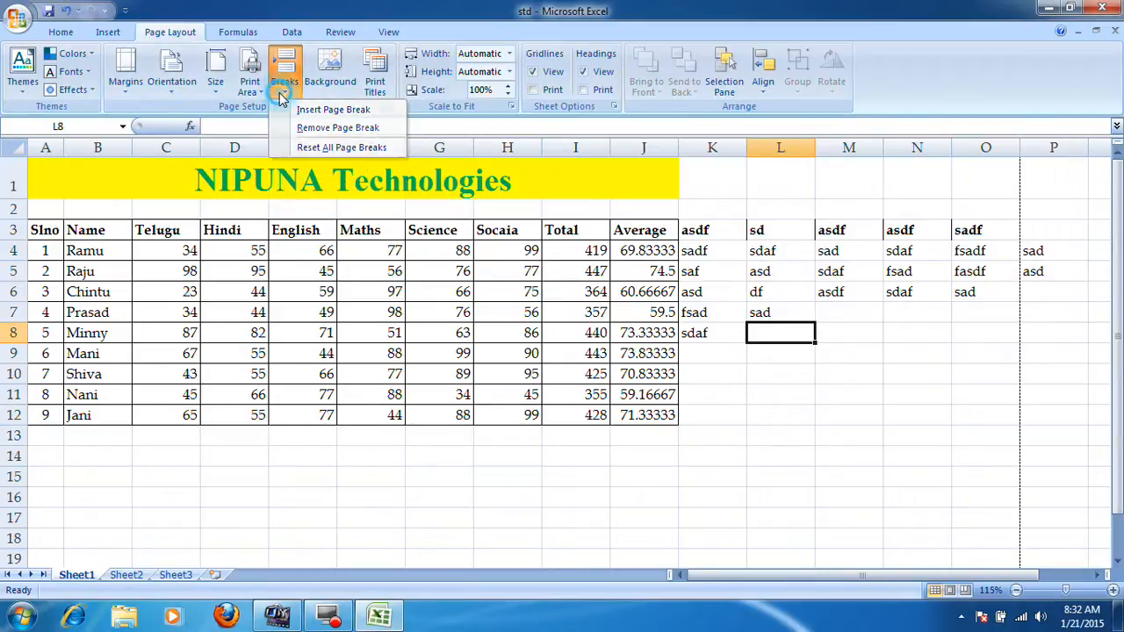
left_click(280, 92)
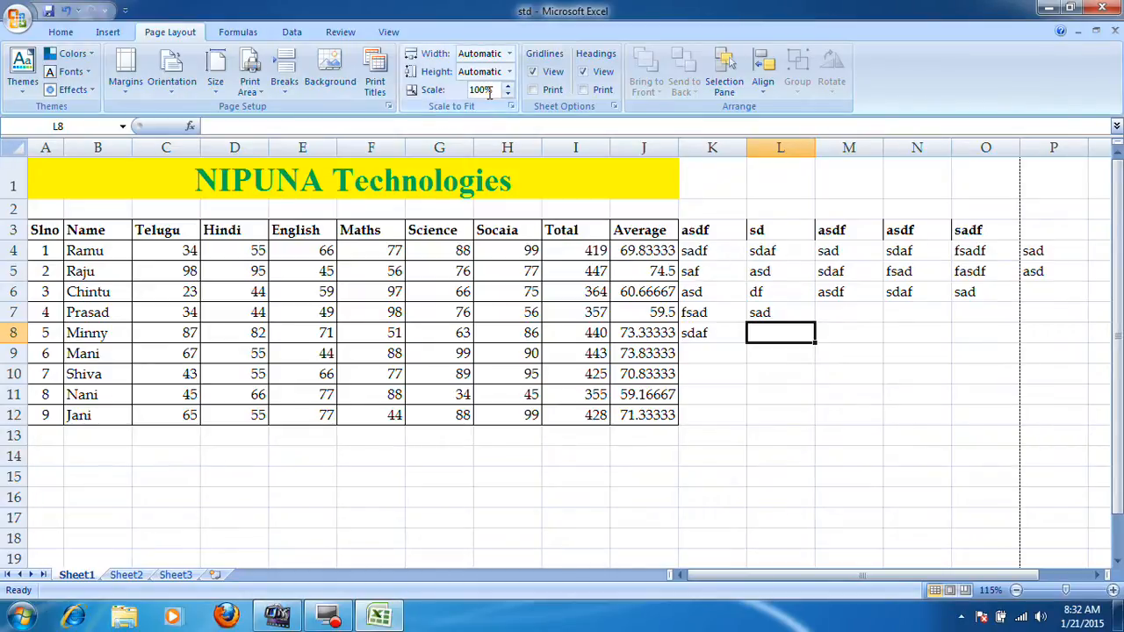
left_click(389, 106)
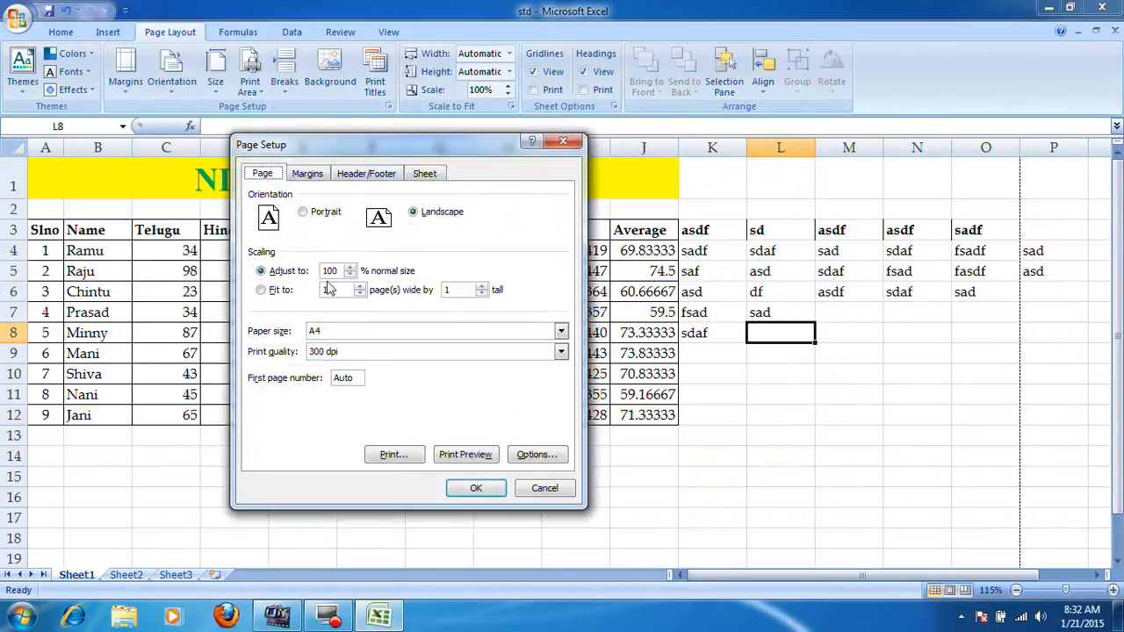
left_click(544, 488)
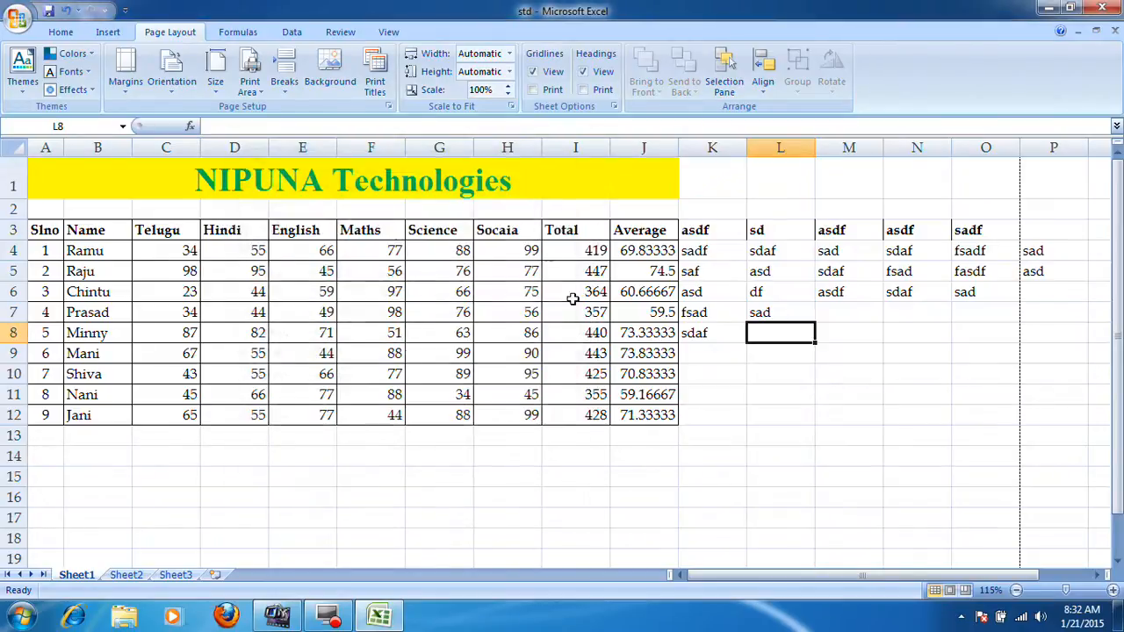
Try a print width of 2 pages, and set the scale-to-fit width to 1 page.
left_click(508, 53)
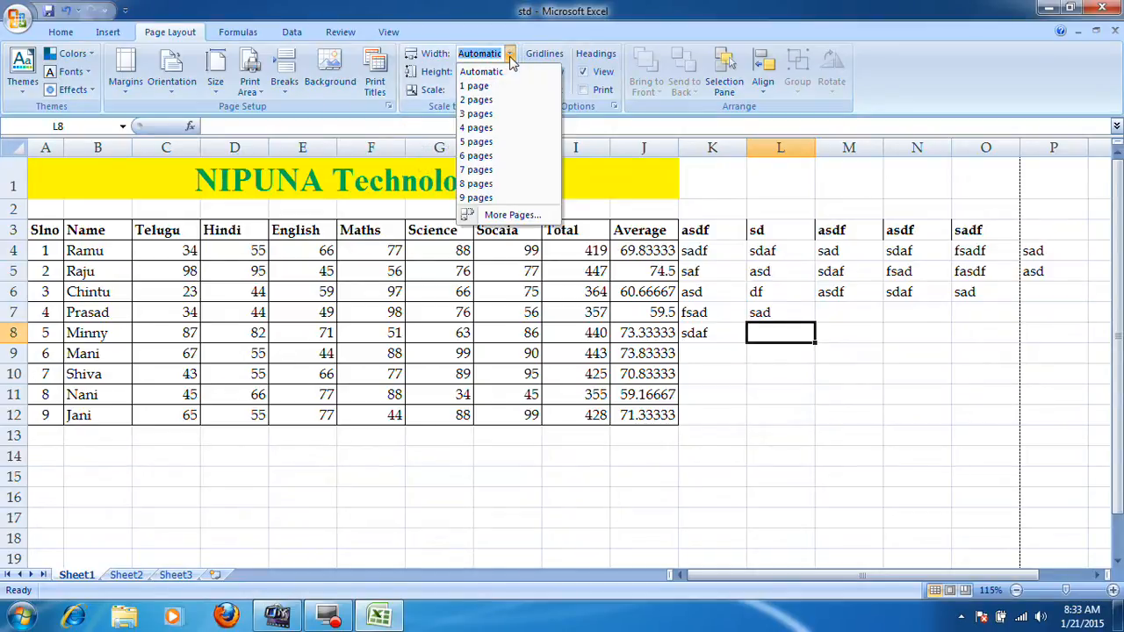
left_click(501, 102)
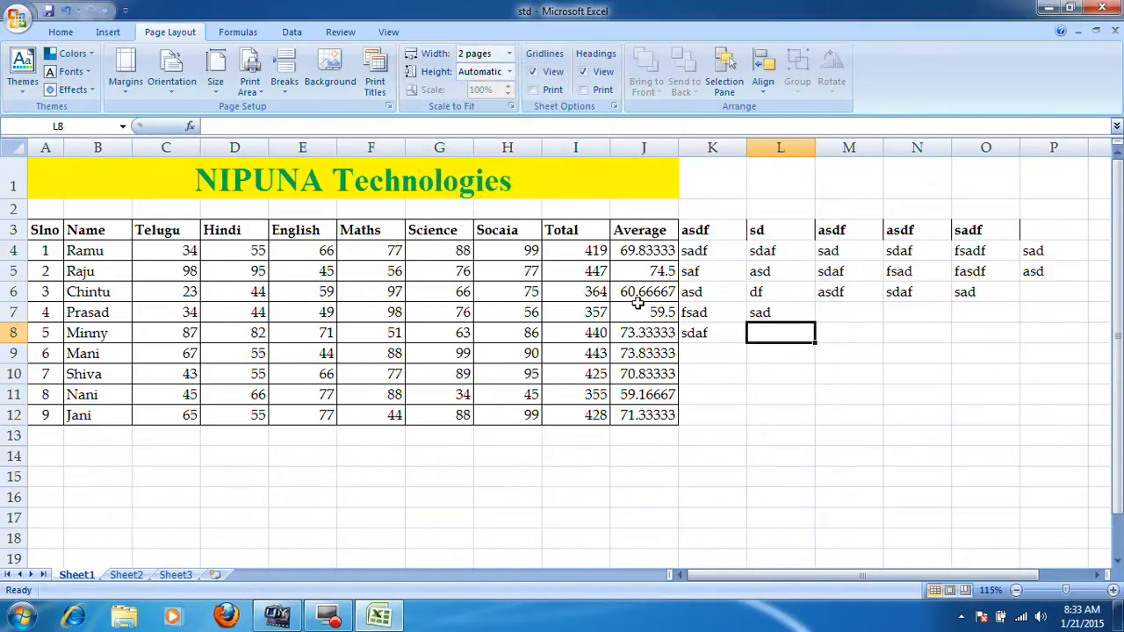
left_click(508, 54)
left_click(506, 86)
left_click_drag(909, 559, 697, 542)
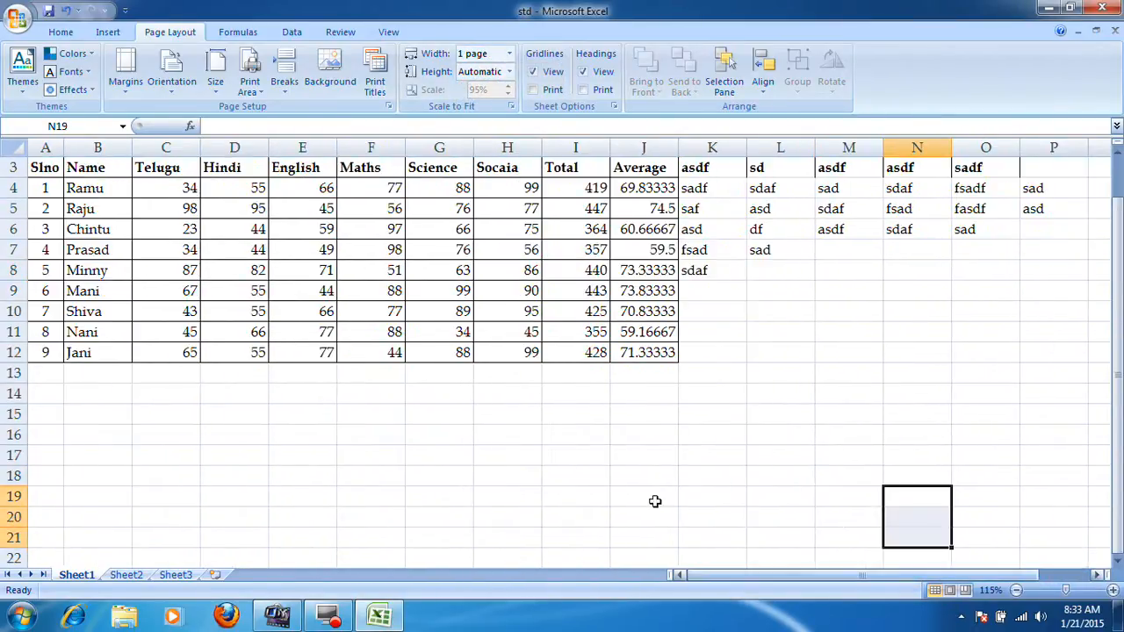
Check the one-page-wide layout of the sheet in the print preview, and return to the worksheet.
scroll(553, 356, "up", 1)
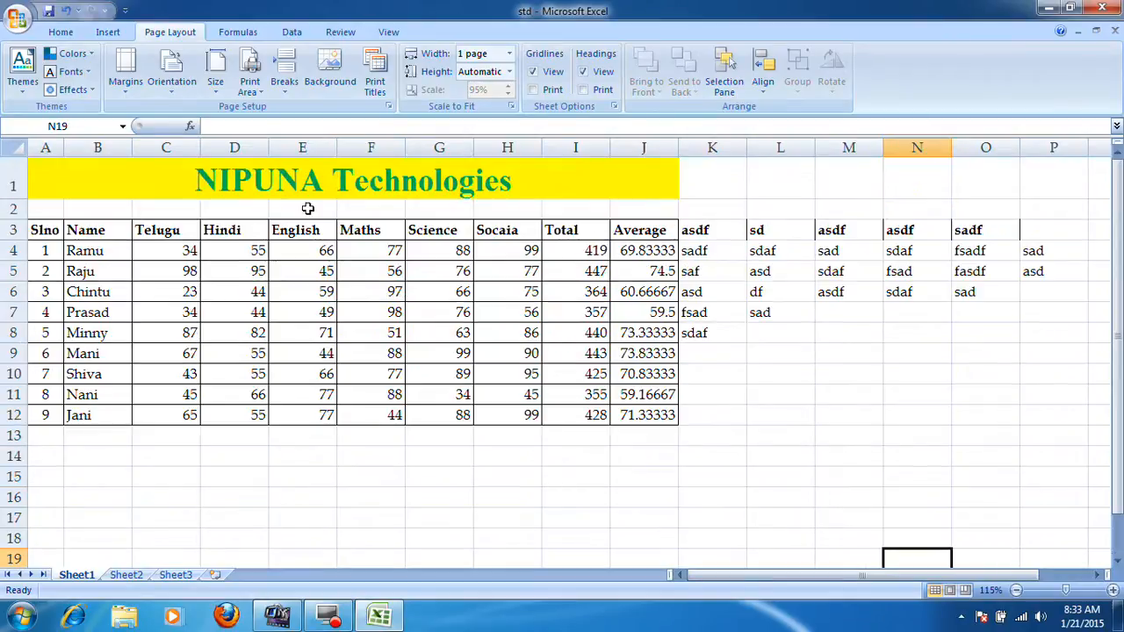
left_click(18, 16)
mouse_move(61, 201)
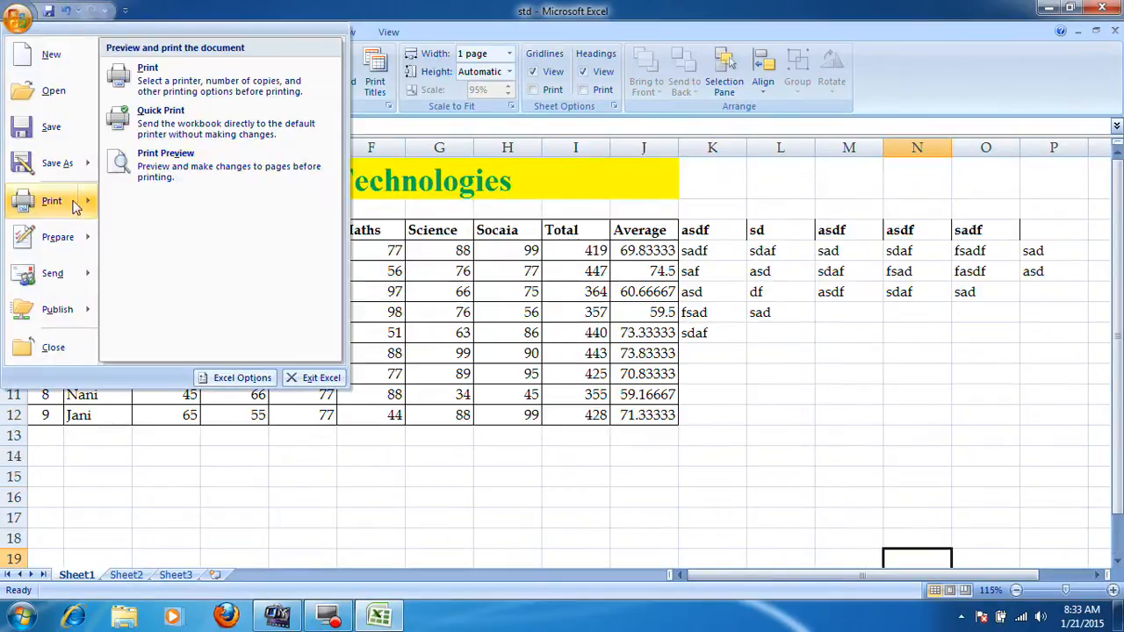
left_click(166, 175)
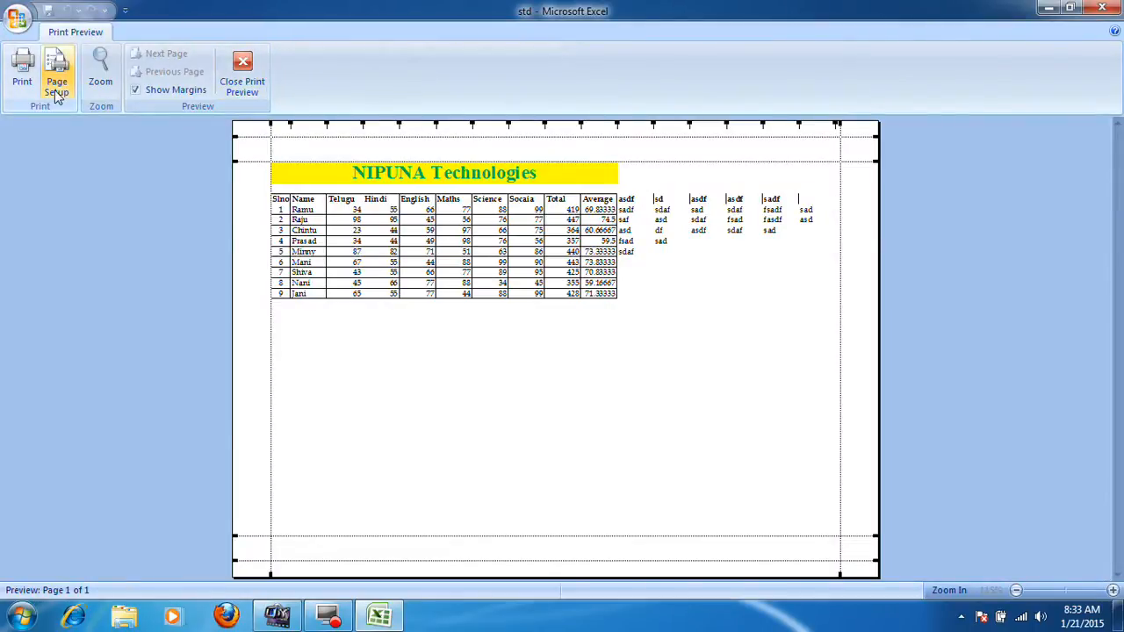
left_click(233, 88)
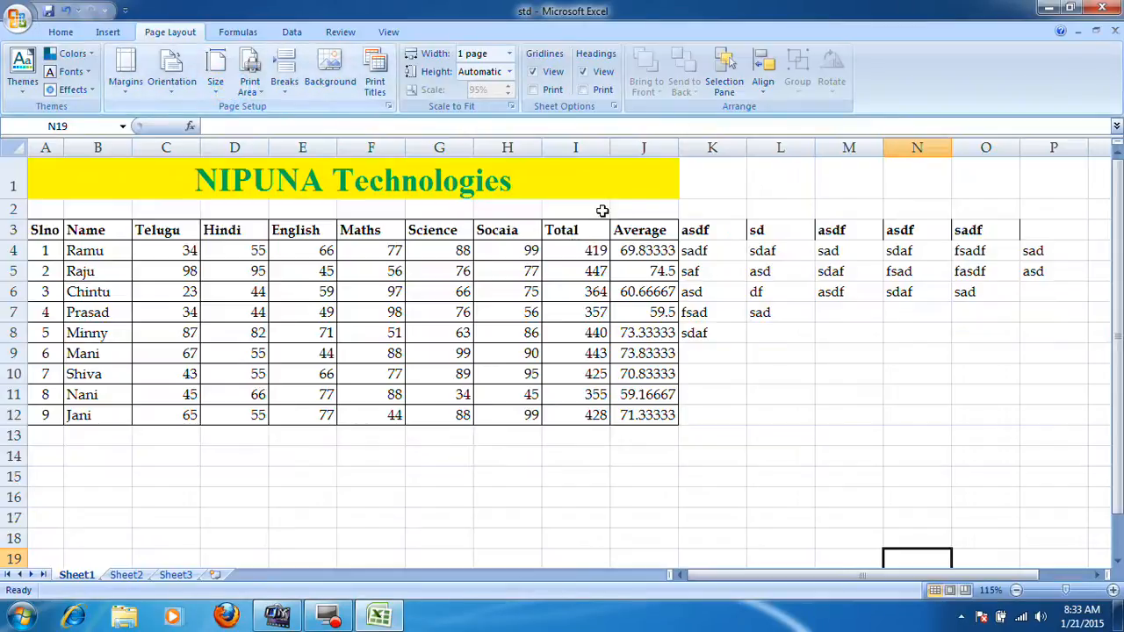
Set the scale-to-fit width back to Automatic and the print scale to 100%.
left_click(509, 54)
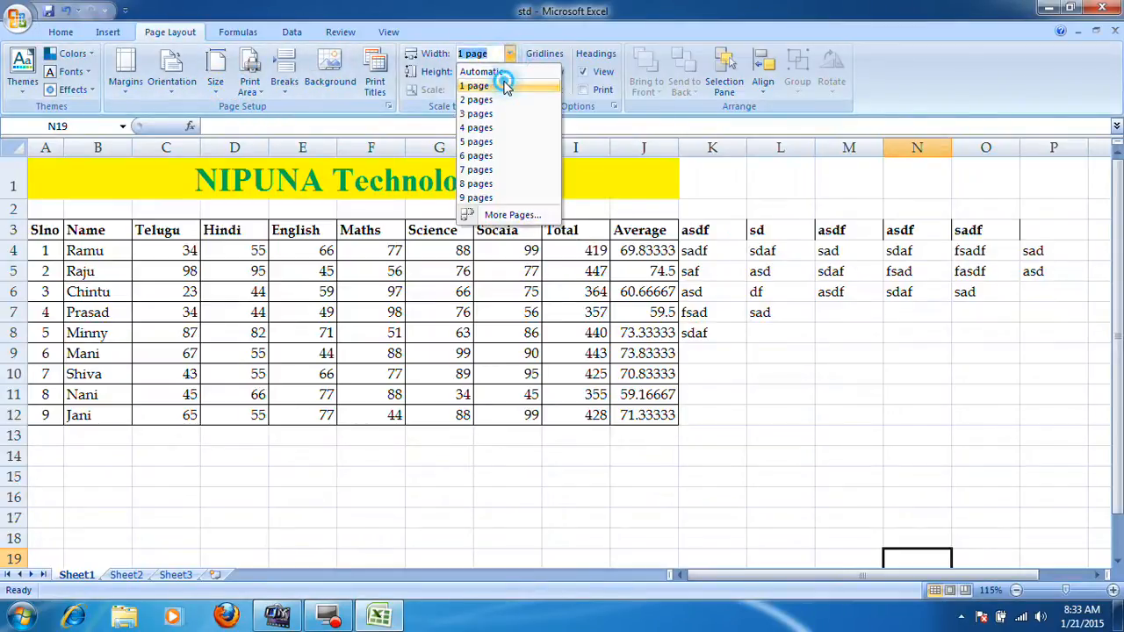
left_click(509, 54)
left_click(510, 72)
left_click(509, 71)
left_click(510, 54)
left_click(492, 75)
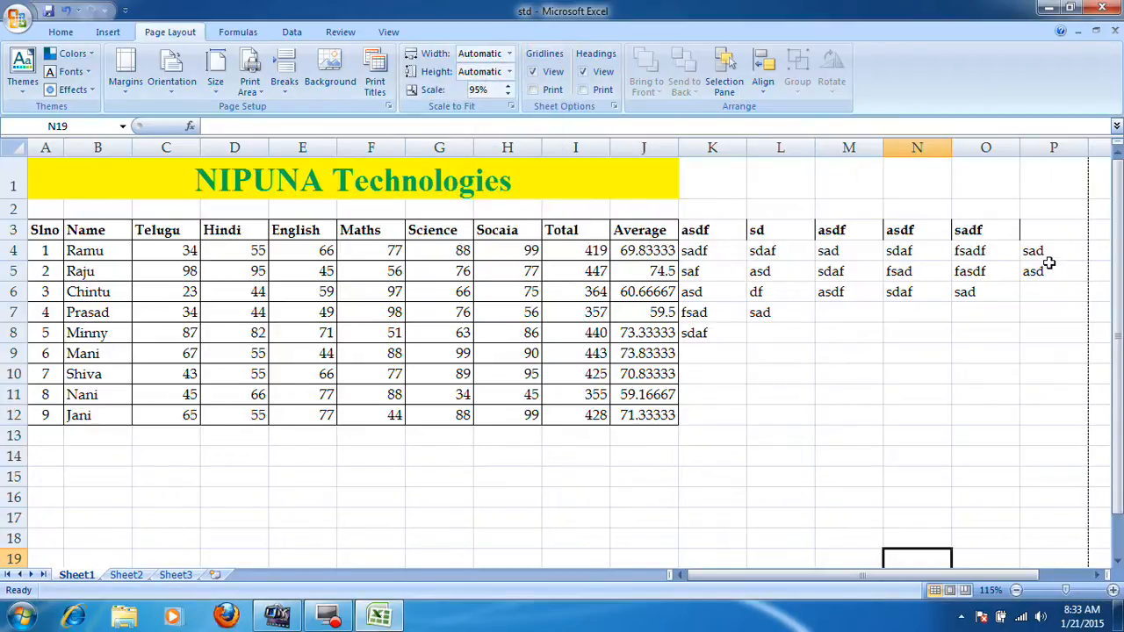
mouse_move(948, 575)
left_mouse_down()
mouse_move(1001, 575)
mouse_move(948, 574)
left_mouse_up()
left_click(506, 87)
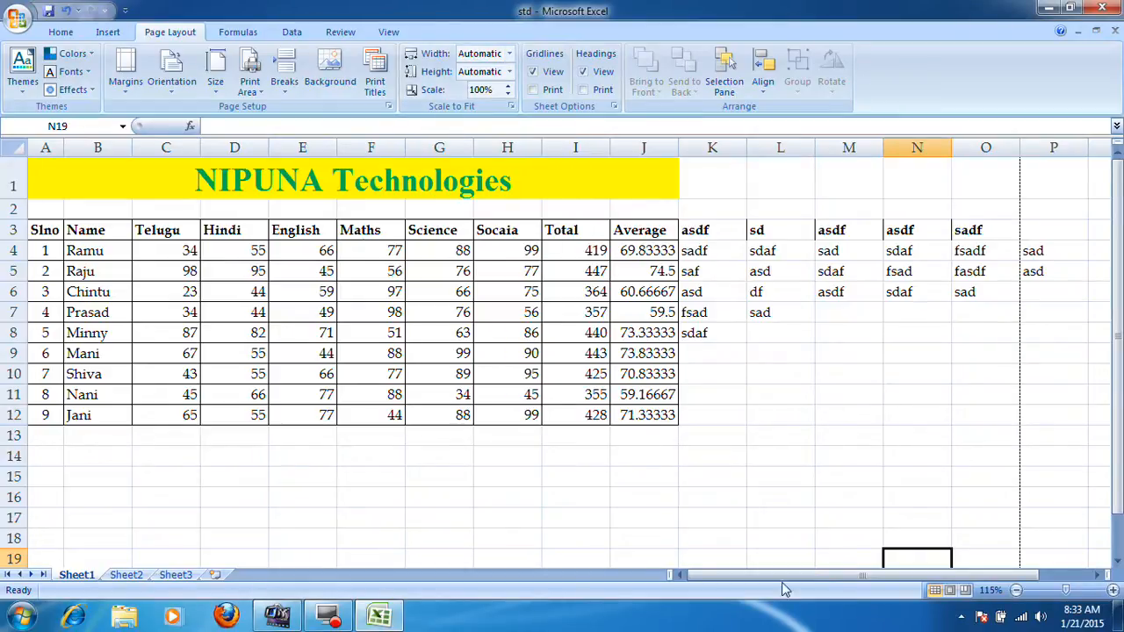
View the sheet in Page Layout view, and switch to Page Break Preview with its welcome message turned off for good.
left_click(949, 590)
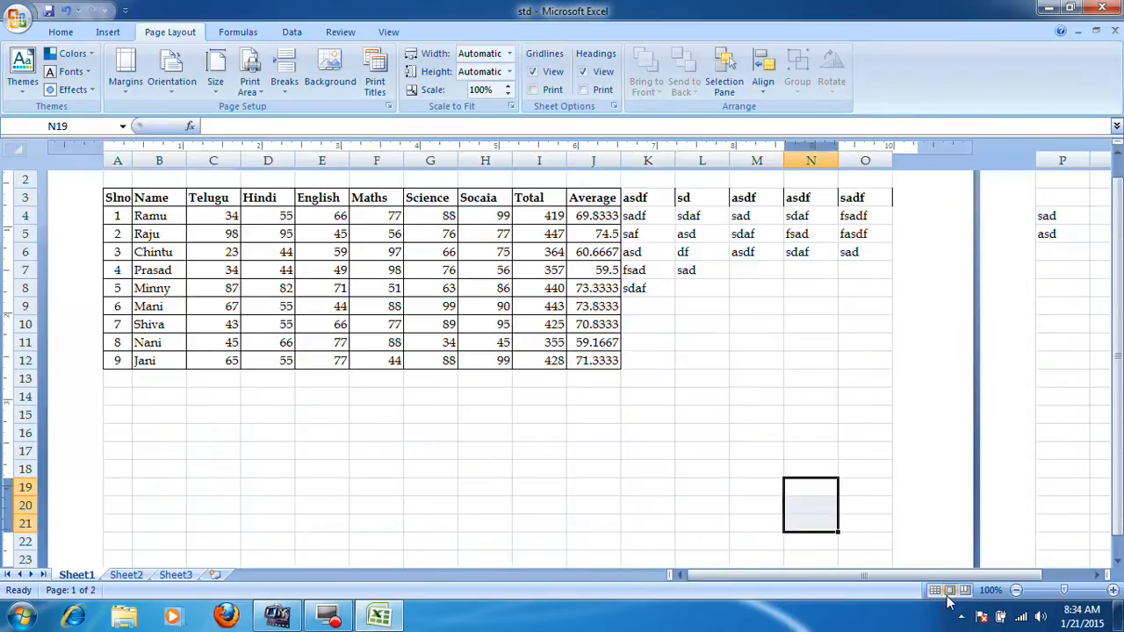
scroll(873, 456, "up", 3)
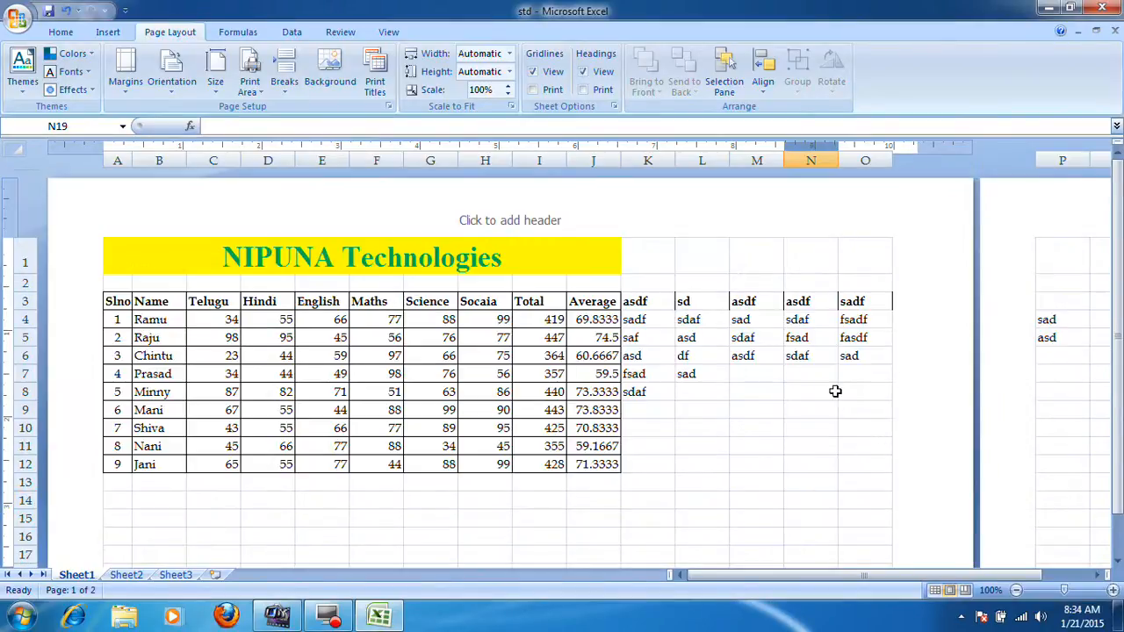
left_click(964, 589)
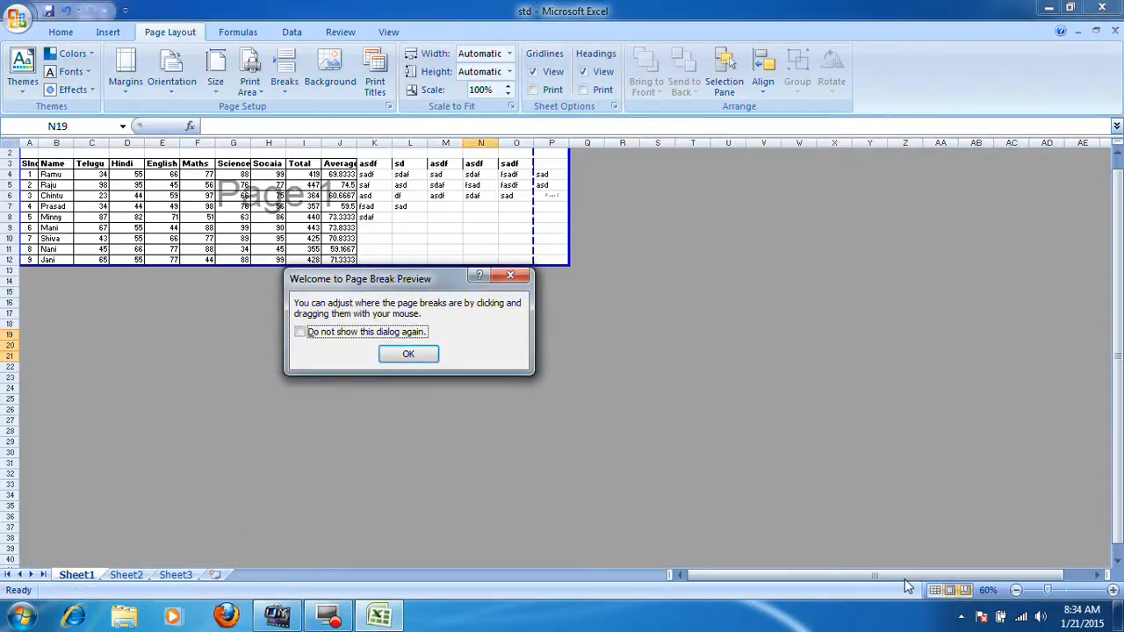
left_click(301, 332)
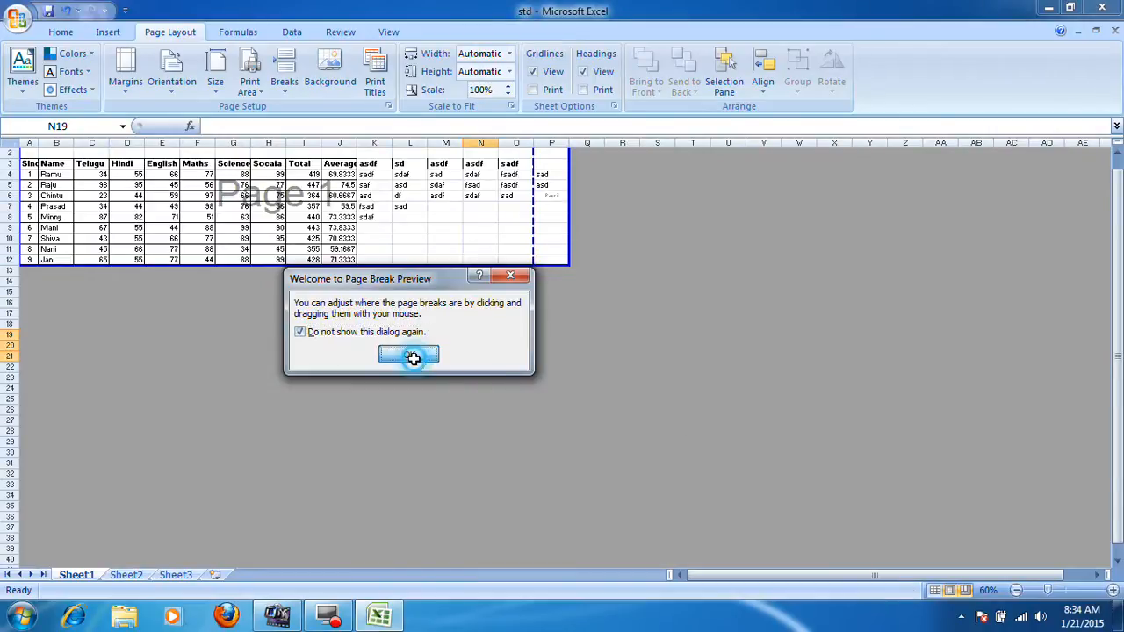
left_click(408, 354)
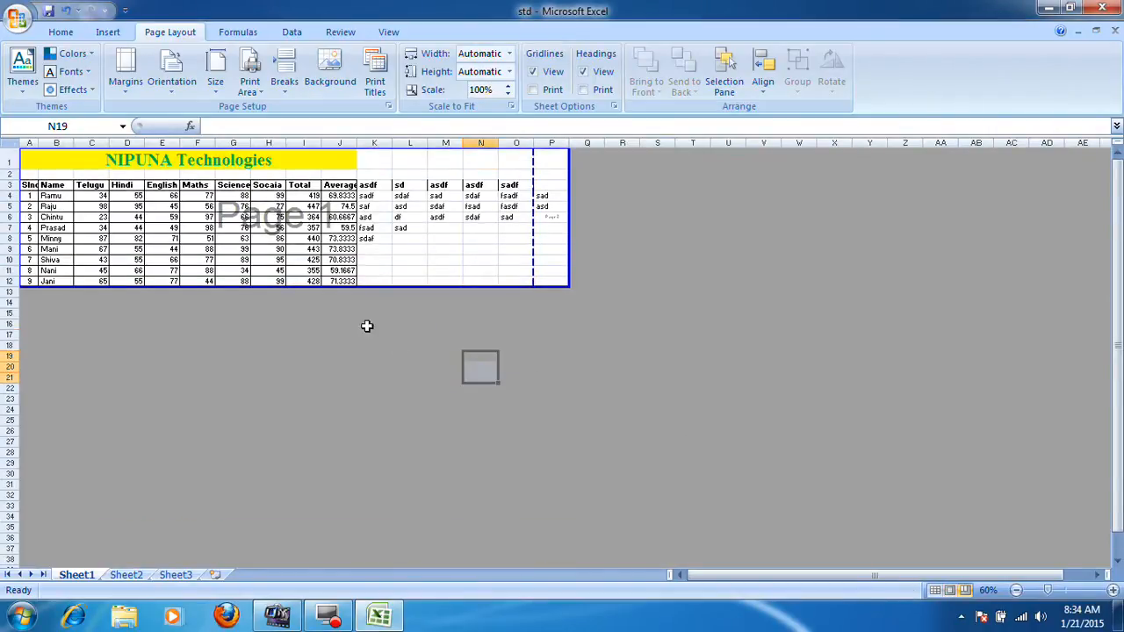
scroll(373, 327, "up", 3)
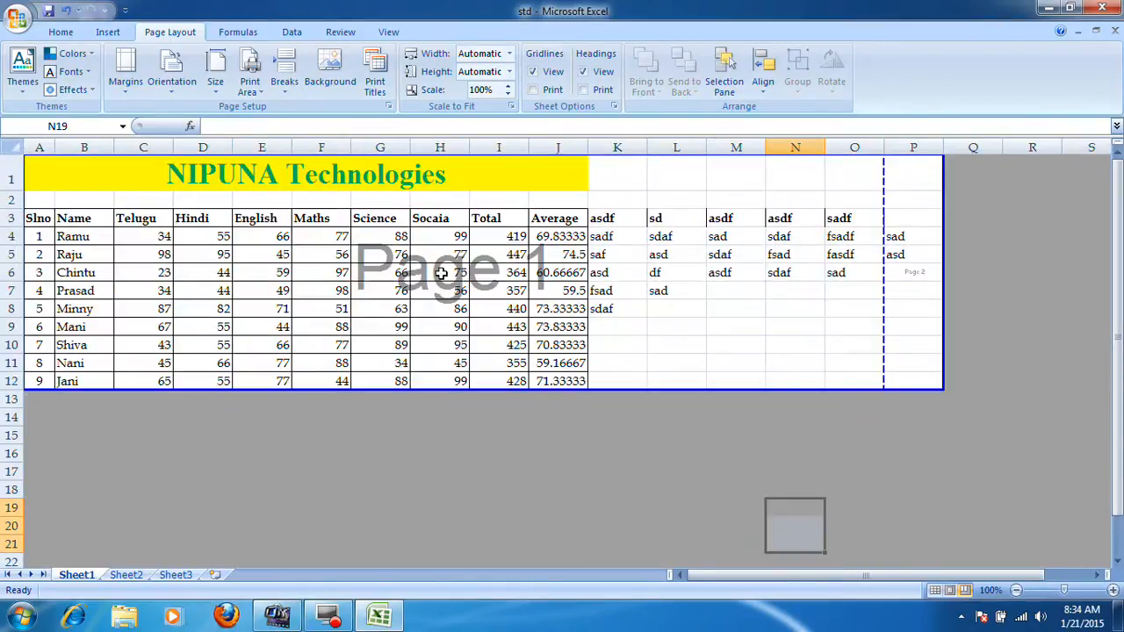
left_click(384, 39)
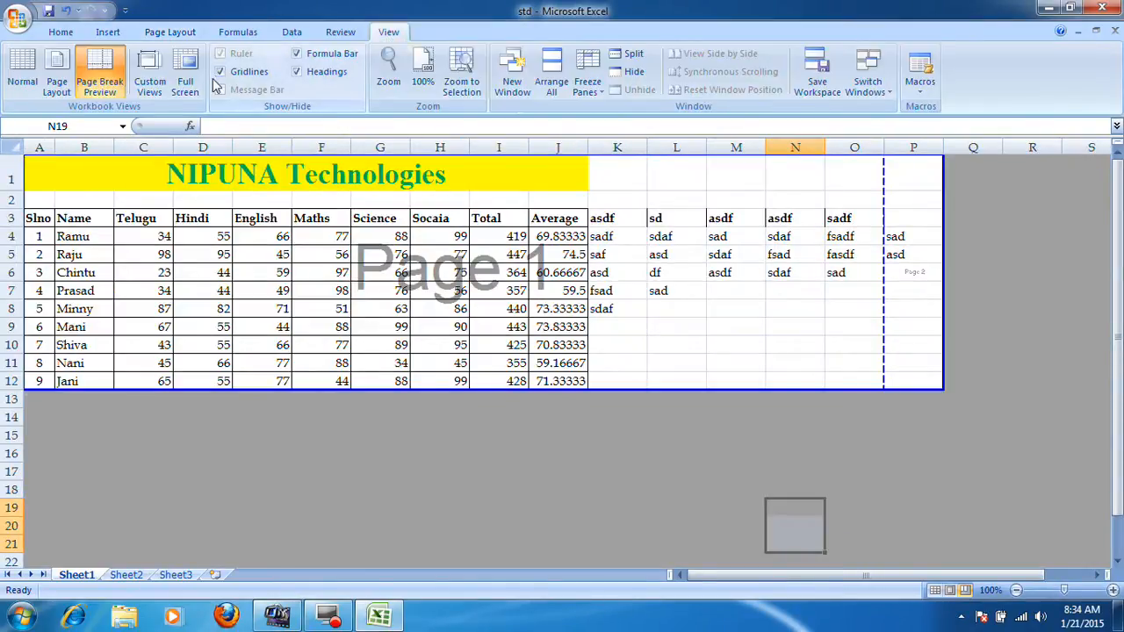
left_click(388, 78)
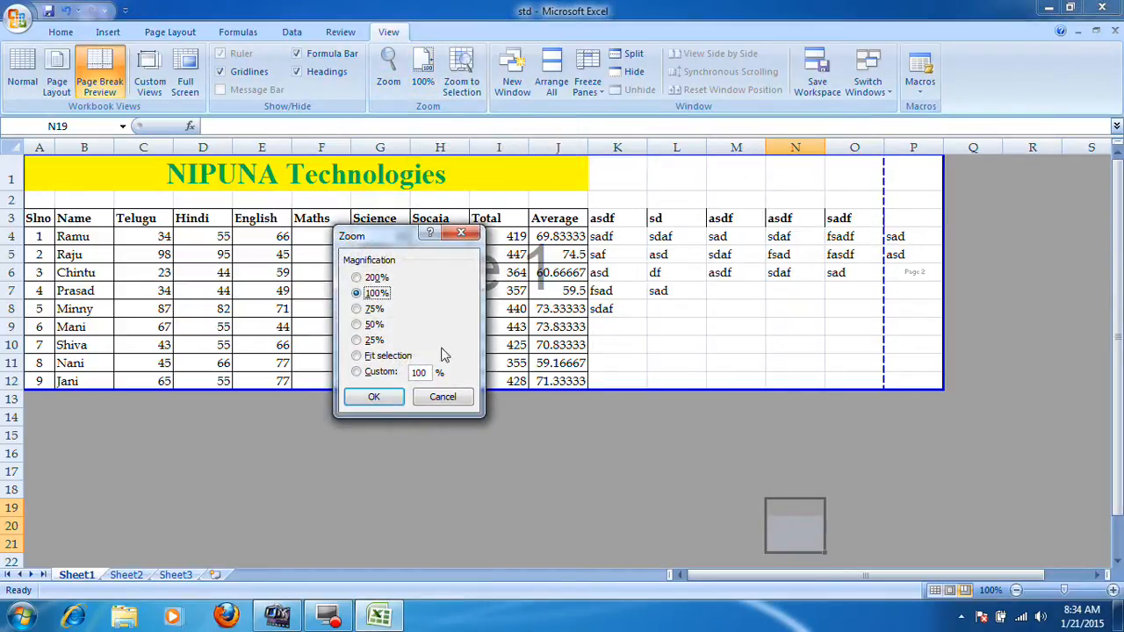
left_click(458, 395)
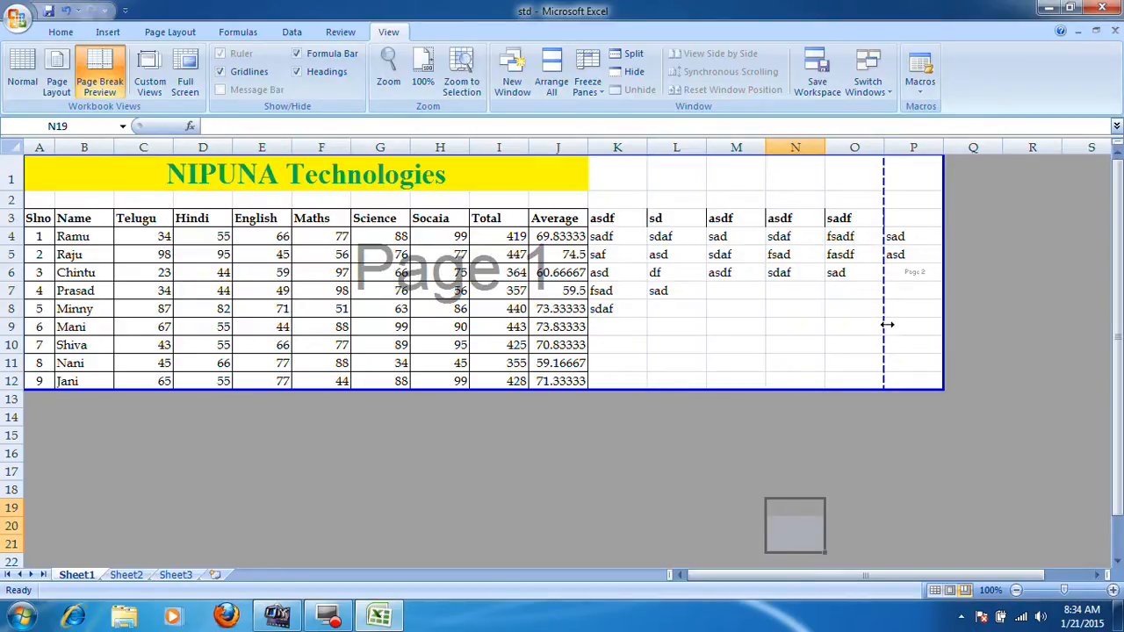
Move the vertical page break past column P so it falls on page 1, and return to Normal view.
left_click_drag(886, 324, 953, 333)
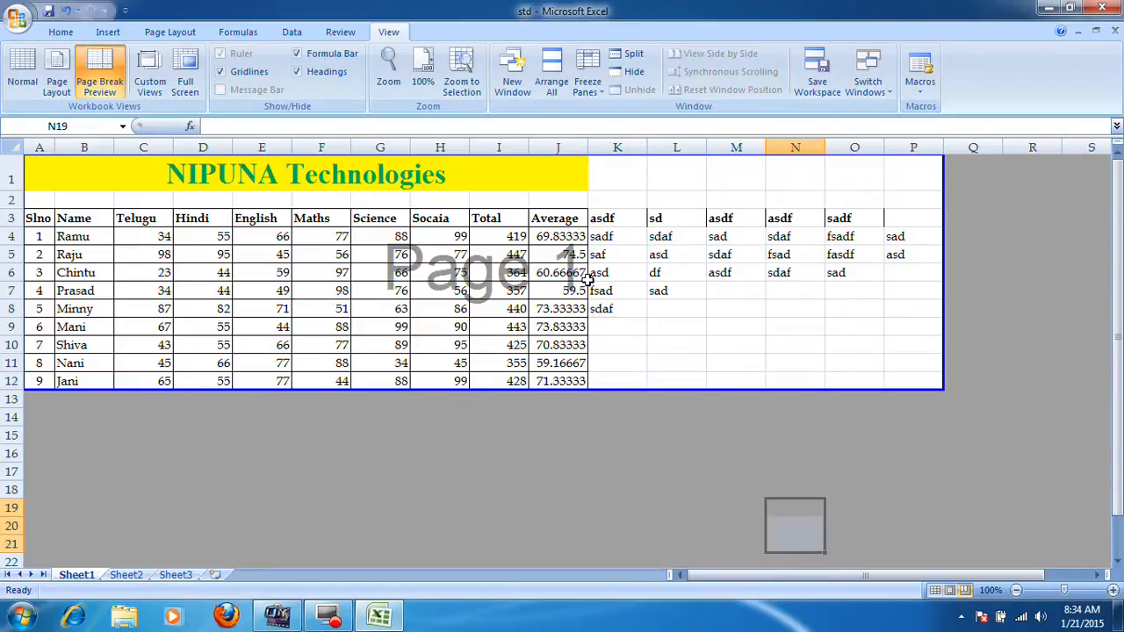
left_click(167, 35)
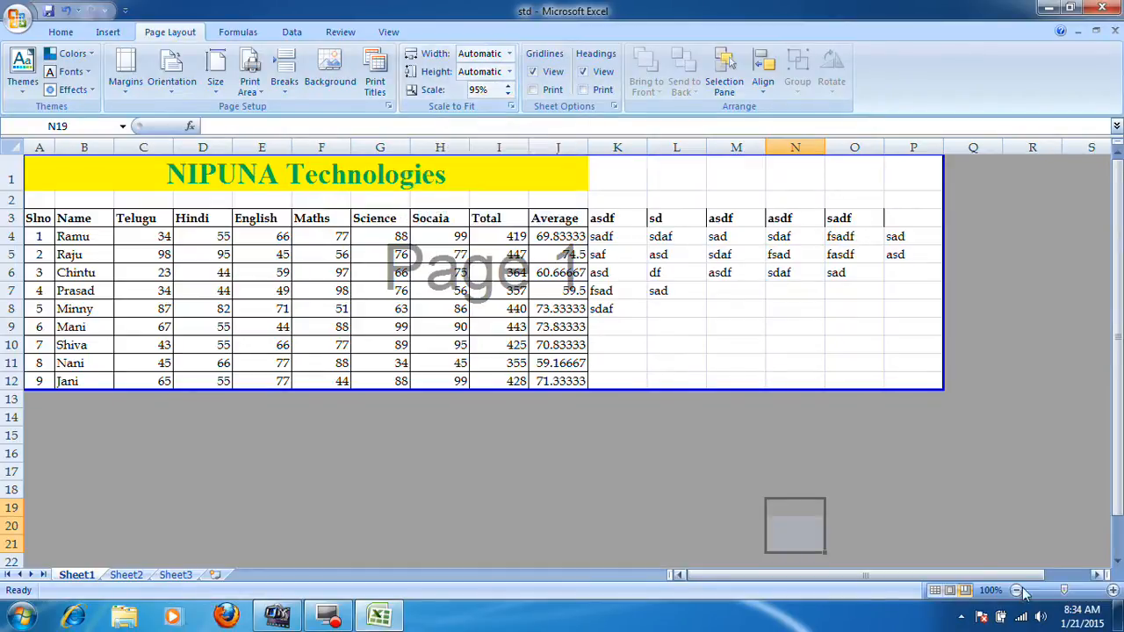
left_click(935, 590)
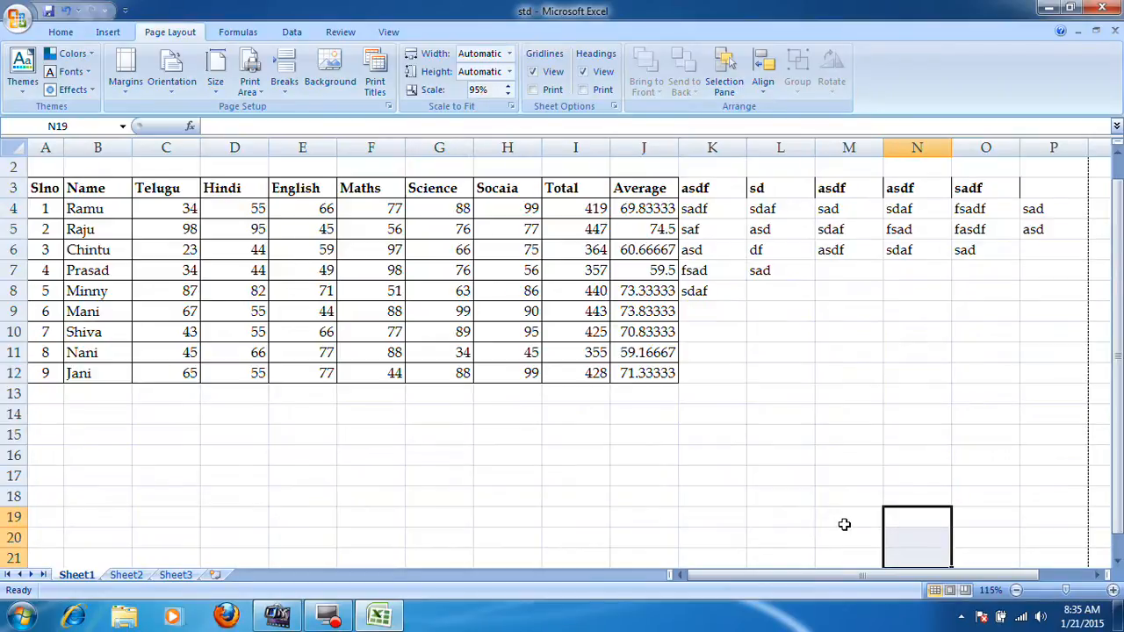
scroll(733, 417, "up", 1)
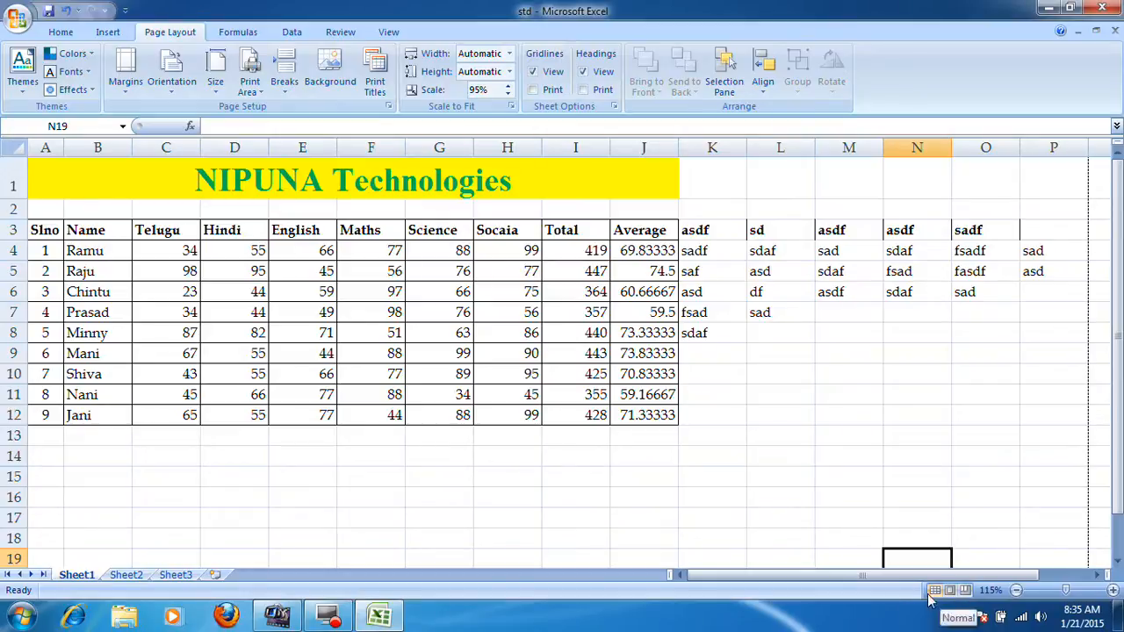
Review the margin and centring settings in the Page Setup dialog, leaving them unchanged.
left_click(430, 374)
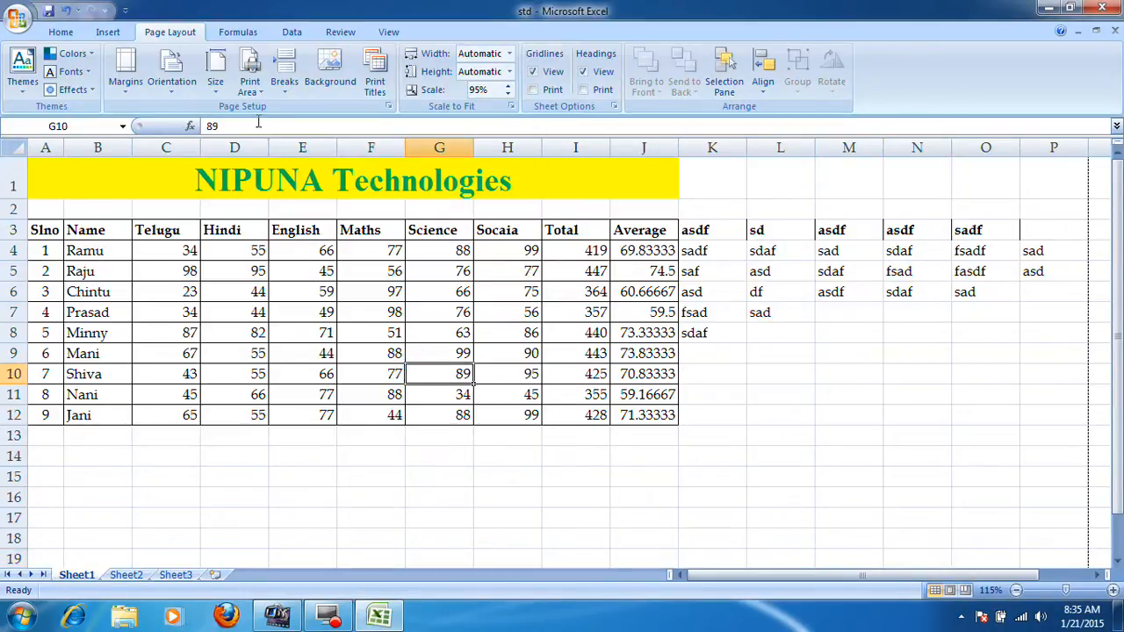
left_click(211, 93)
left_click(212, 93)
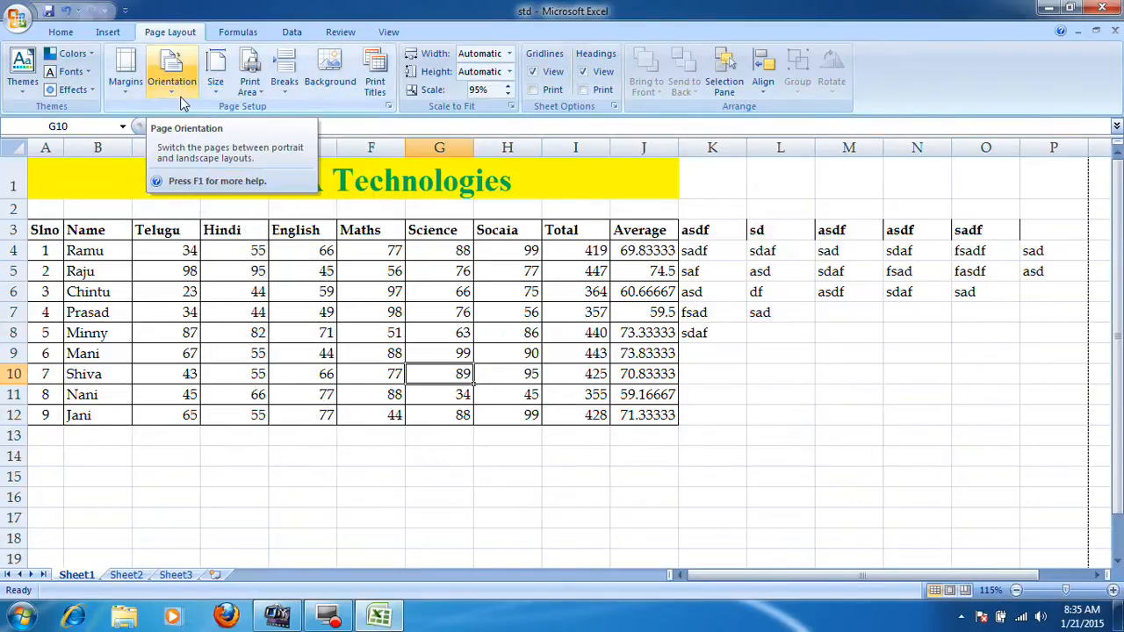
left_click(388, 106)
left_click(308, 173)
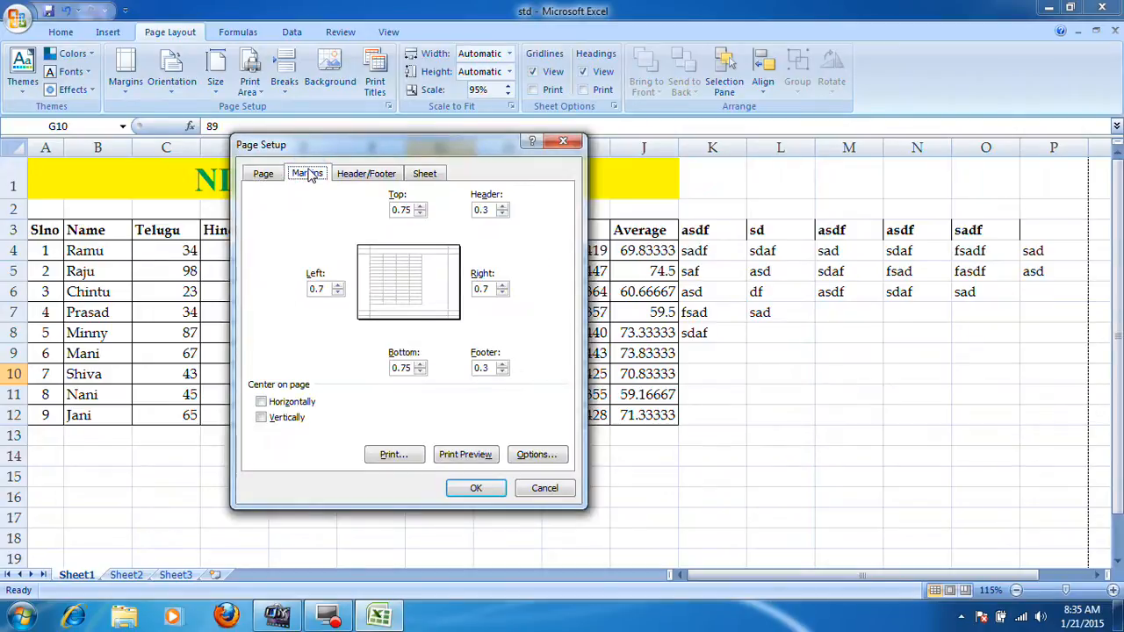
left_click(546, 489)
Open the print preview and centre the sheet horizontally on the page through its page setup.
left_click(19, 20)
mouse_move(75, 202)
left_click(145, 151)
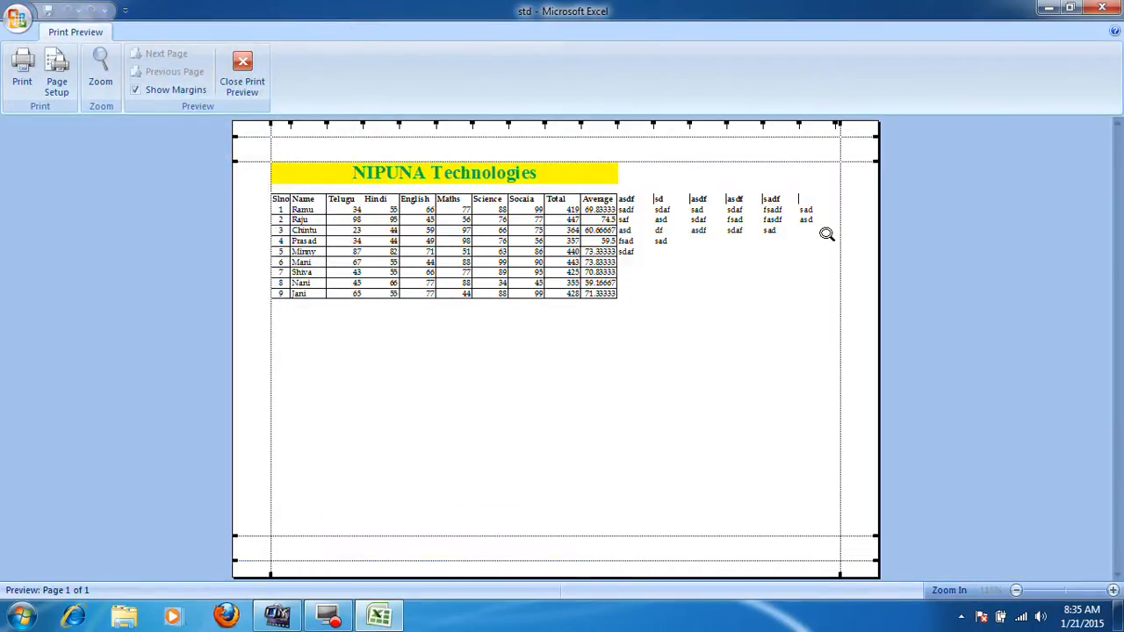
left_click(58, 85)
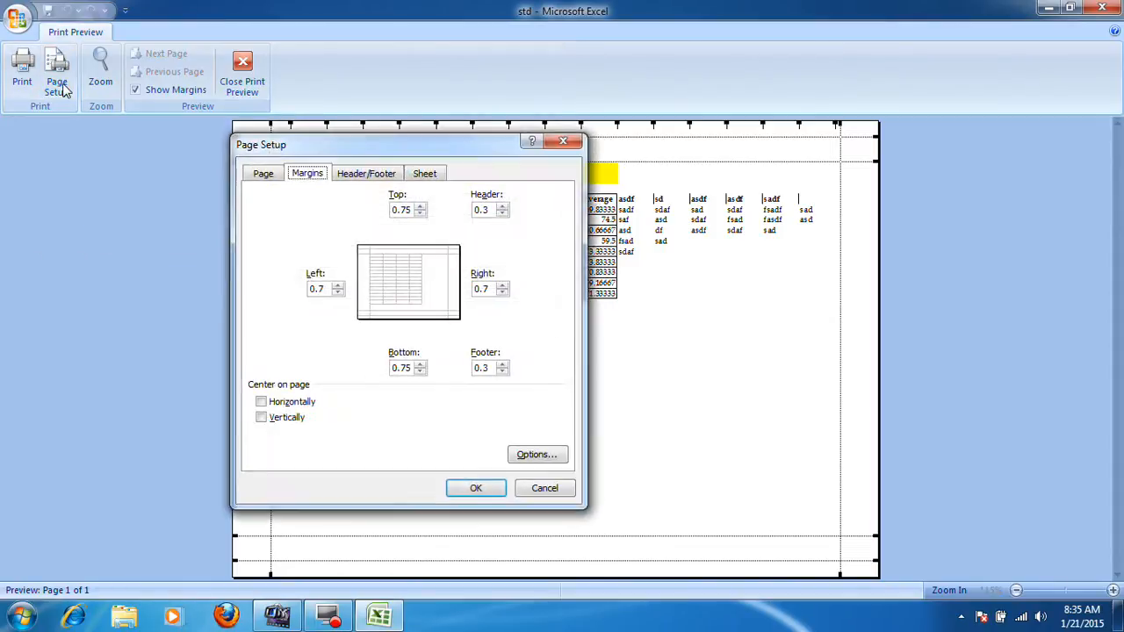
left_click_drag(430, 140, 936, 70)
left_click(823, 96)
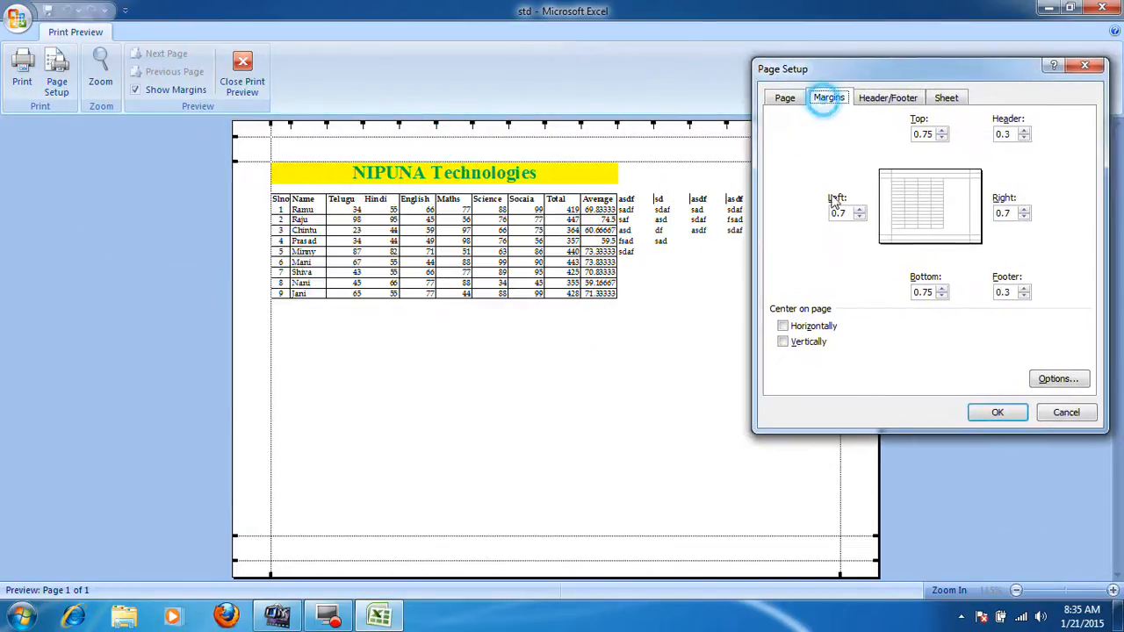
left_click(796, 330)
left_click(995, 410)
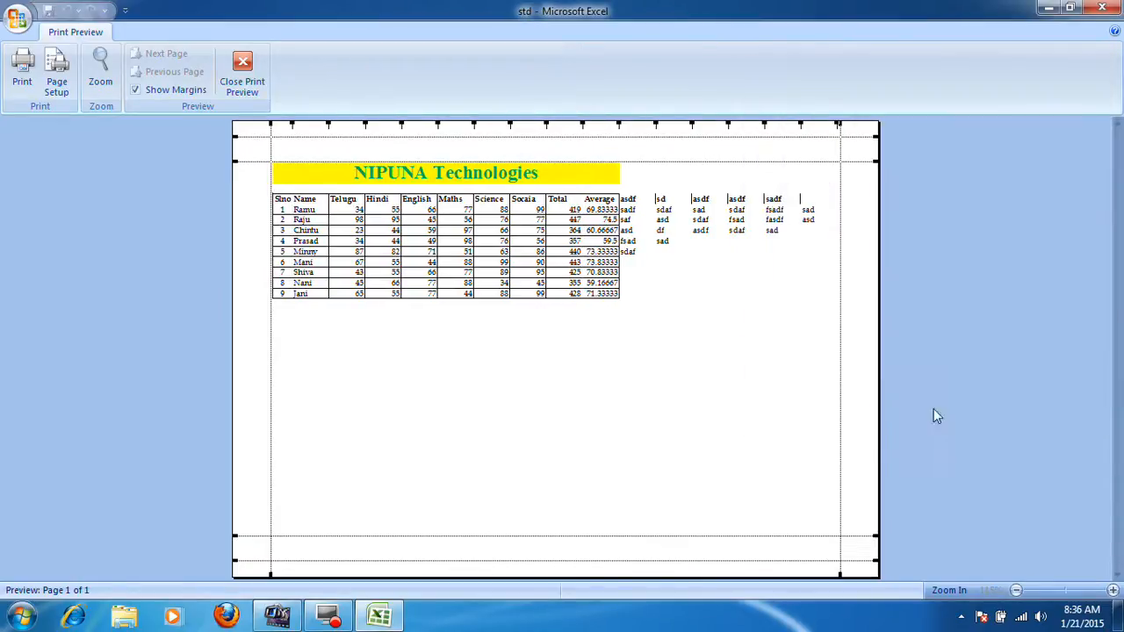
Try centring the sheet vertically on the page, and clear the vertical centring again.
left_click(72, 93)
left_click(802, 343)
left_click(987, 412)
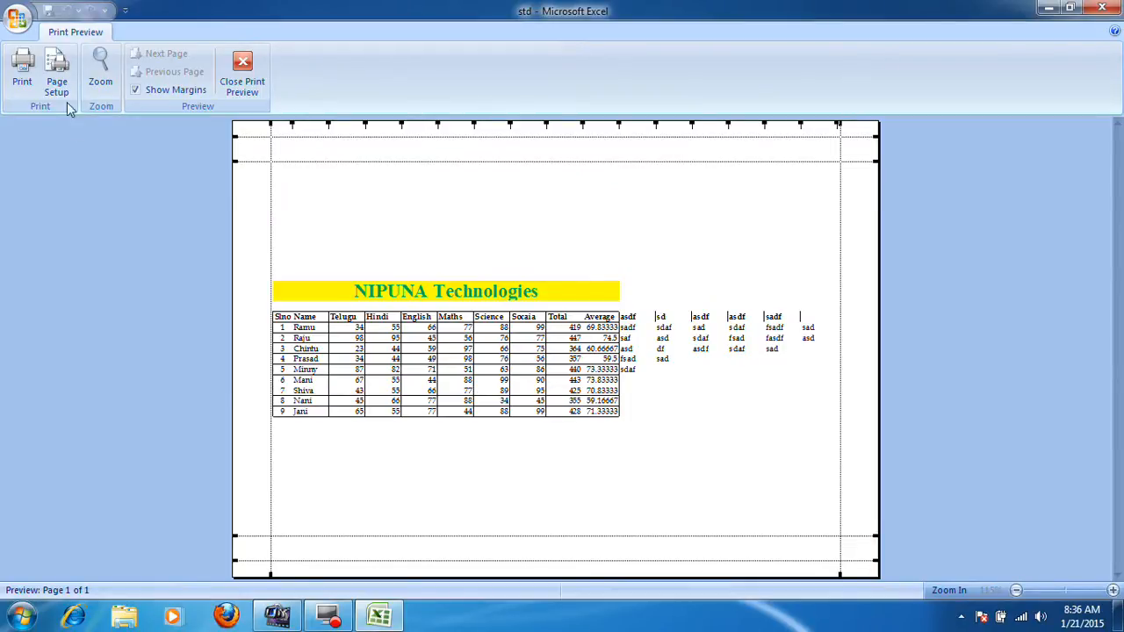
left_click(54, 74)
left_click(785, 340)
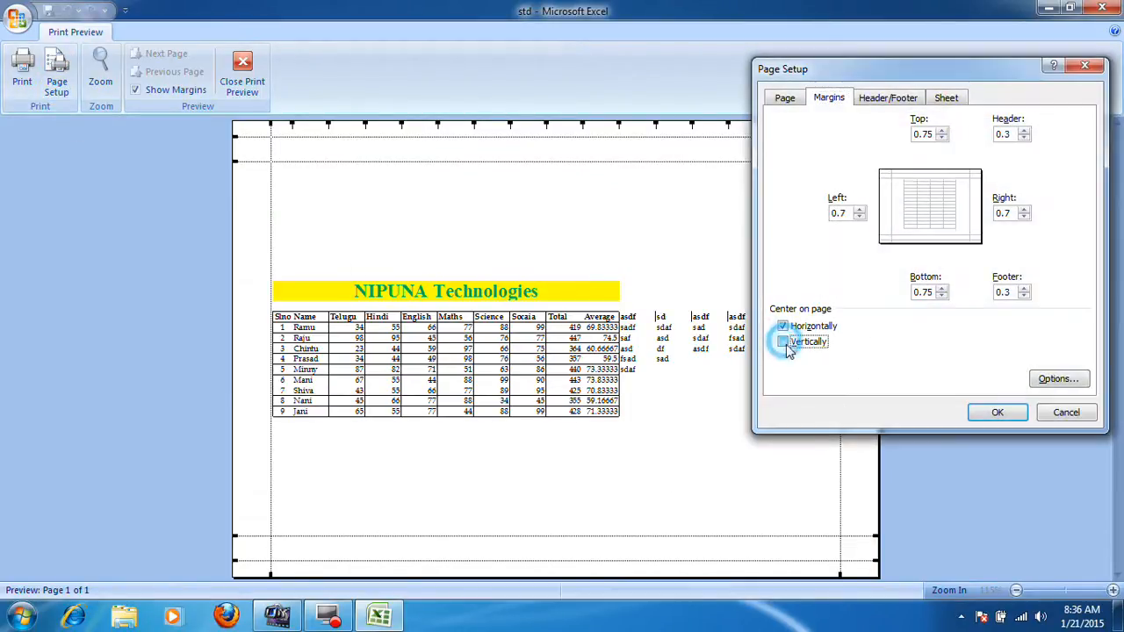
left_click(998, 411)
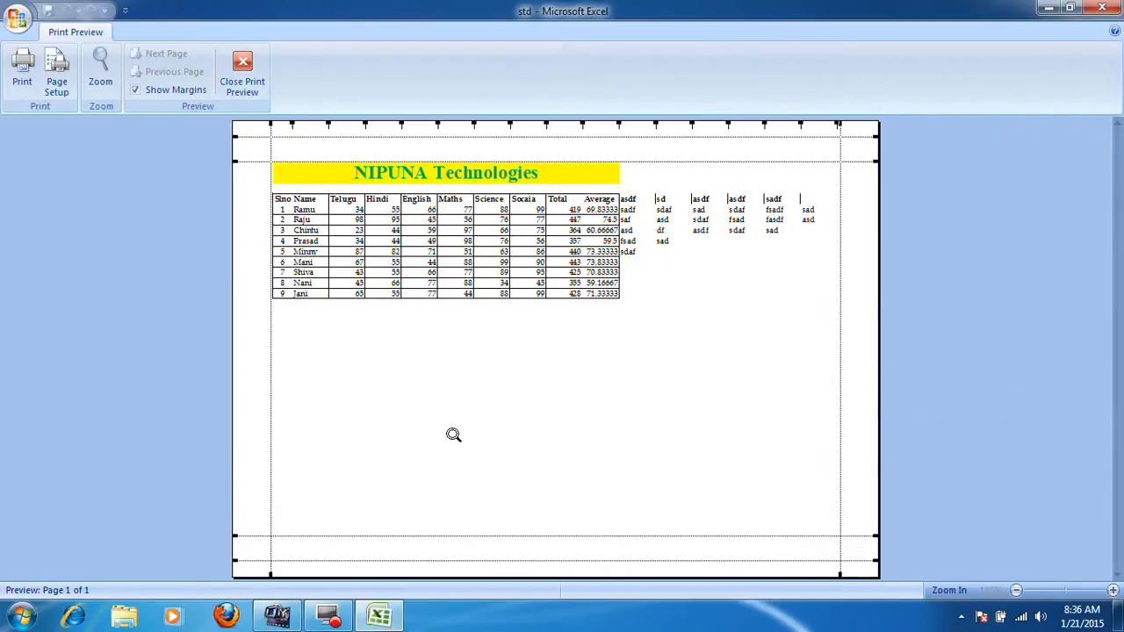
Close the print preview and add a custom header reading NIPUNA TECHNOLOGIES in the center section.
left_click(245, 86)
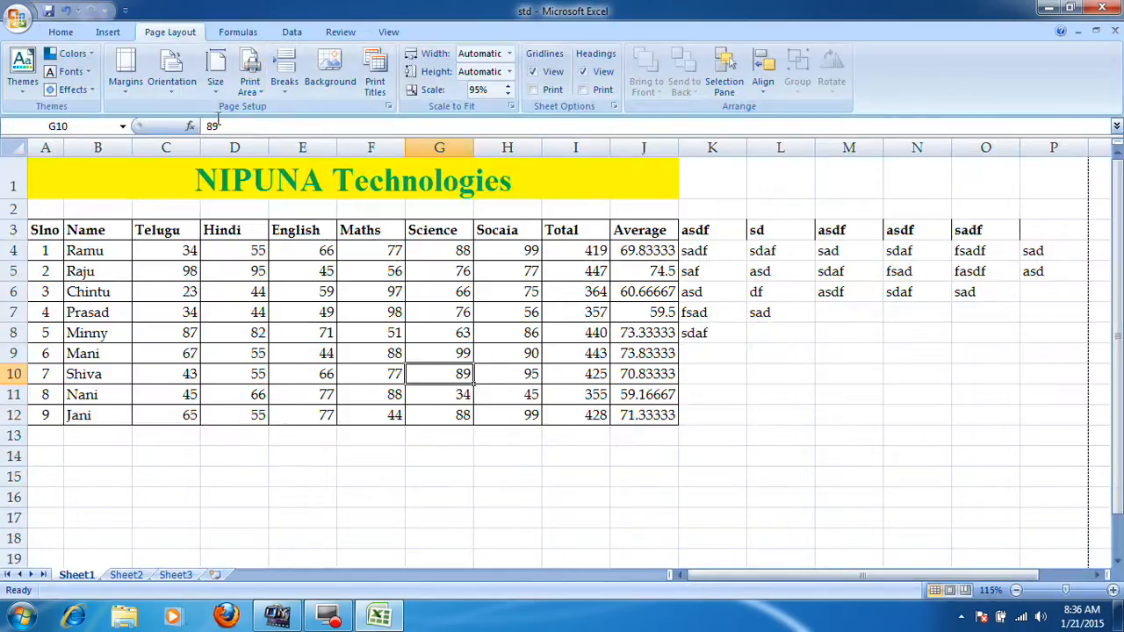
left_click(388, 106)
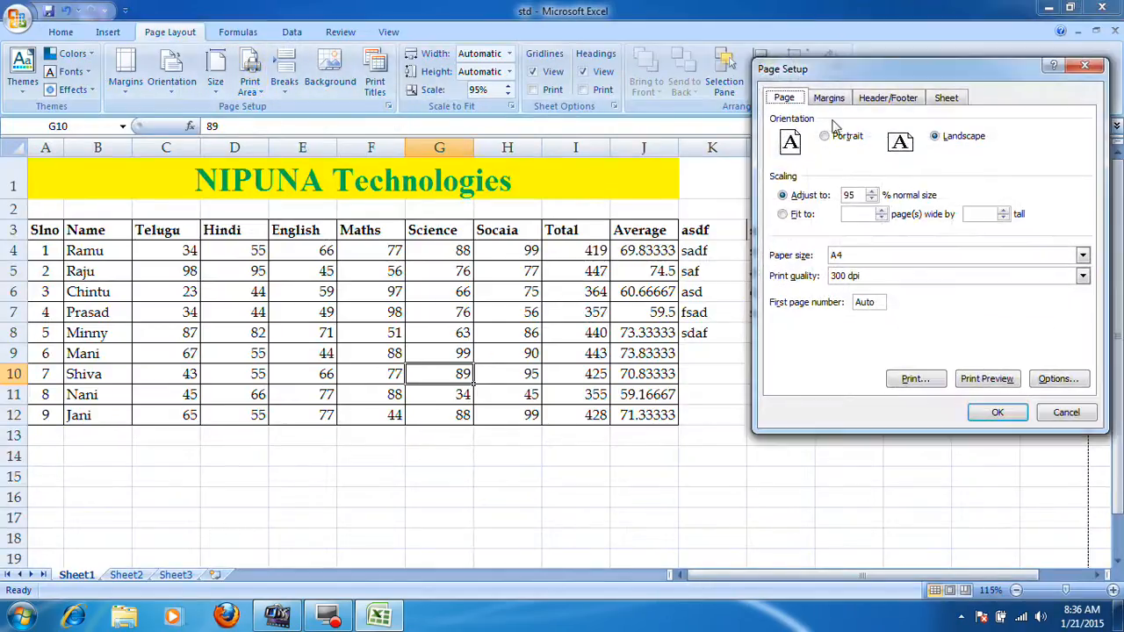
left_click(904, 103)
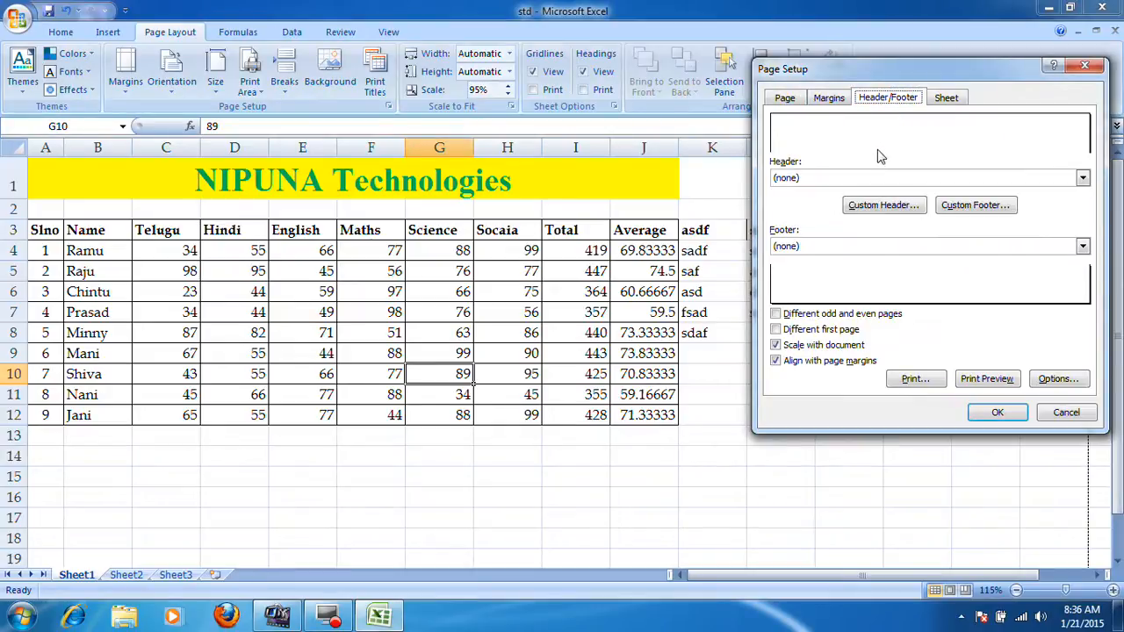
left_click(904, 209)
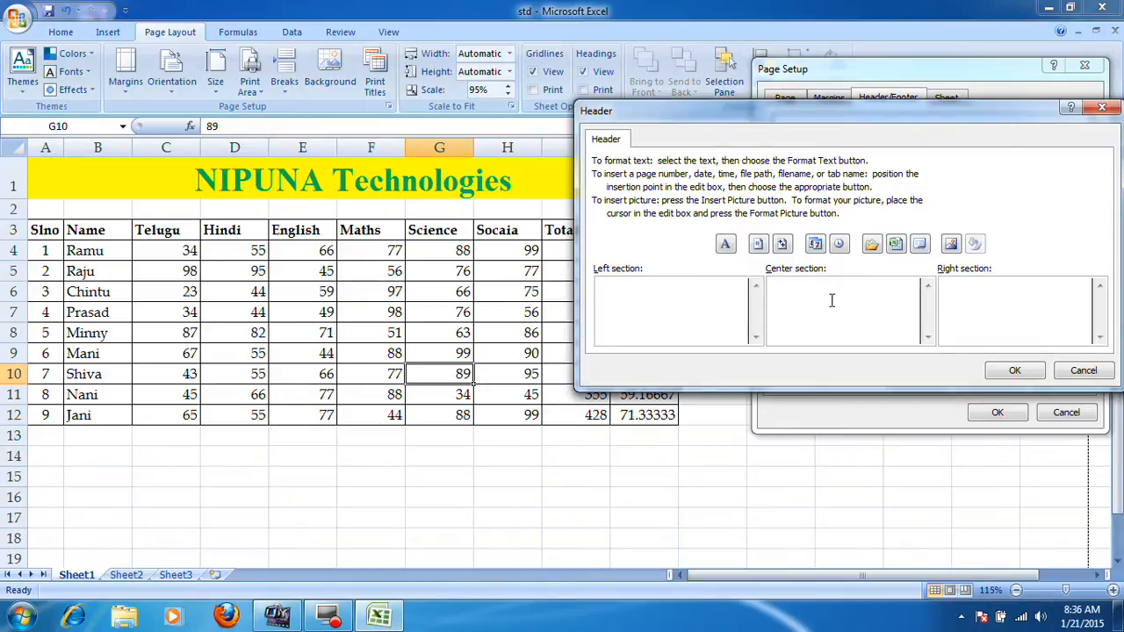
left_click(832, 300)
left_click(1007, 302)
left_click(865, 301)
type("NIPUNA TECHNOLOGIES")
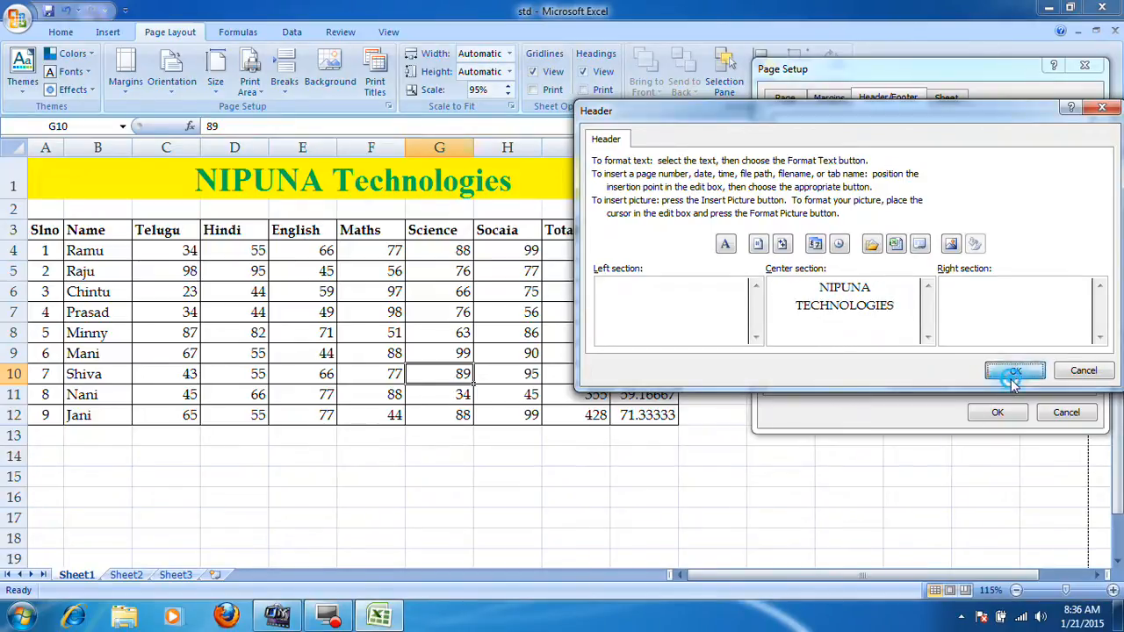
left_click(1014, 372)
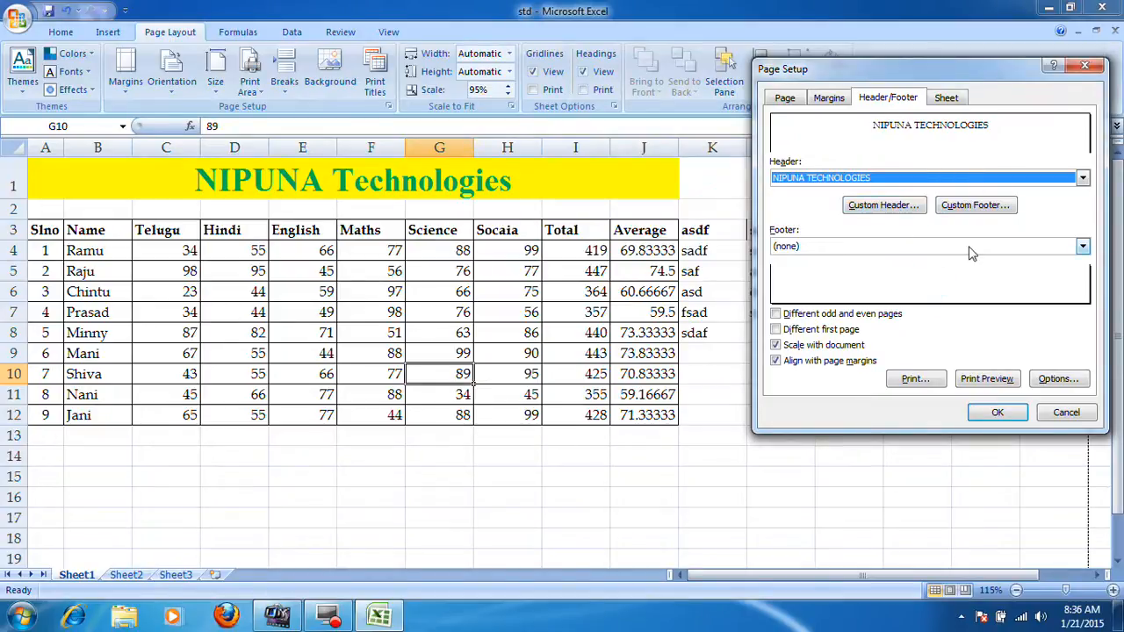
Add a custom footer with the page number, a slash and the total pages in the right section, and apply the page setup.
left_click(979, 207)
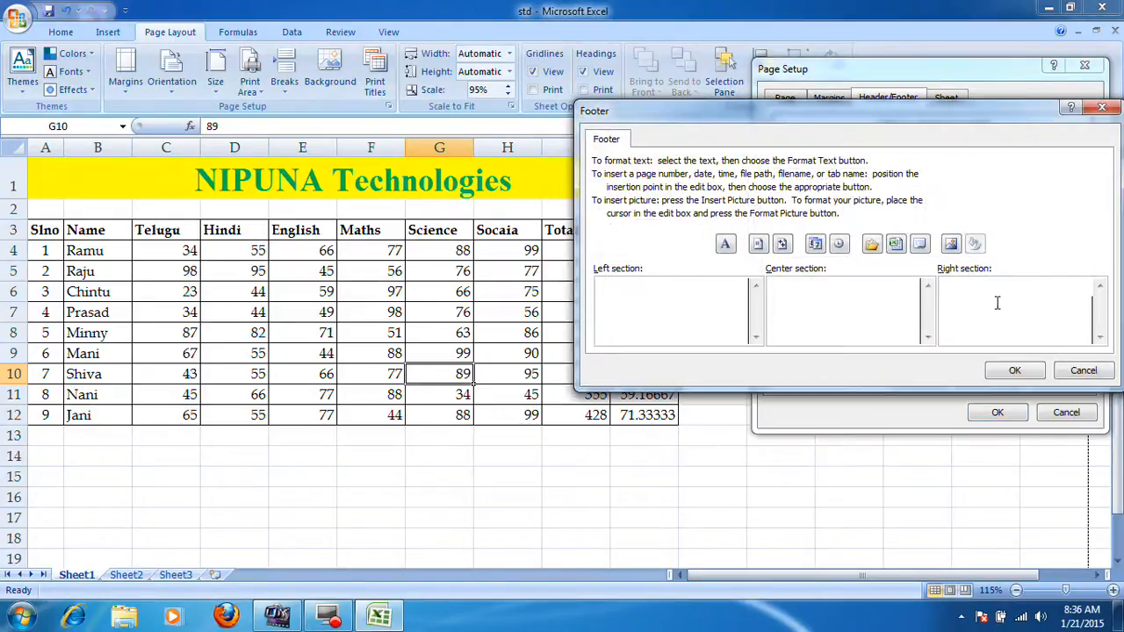
left_click(761, 247)
type("/")
left_click(784, 245)
left_click(1010, 369)
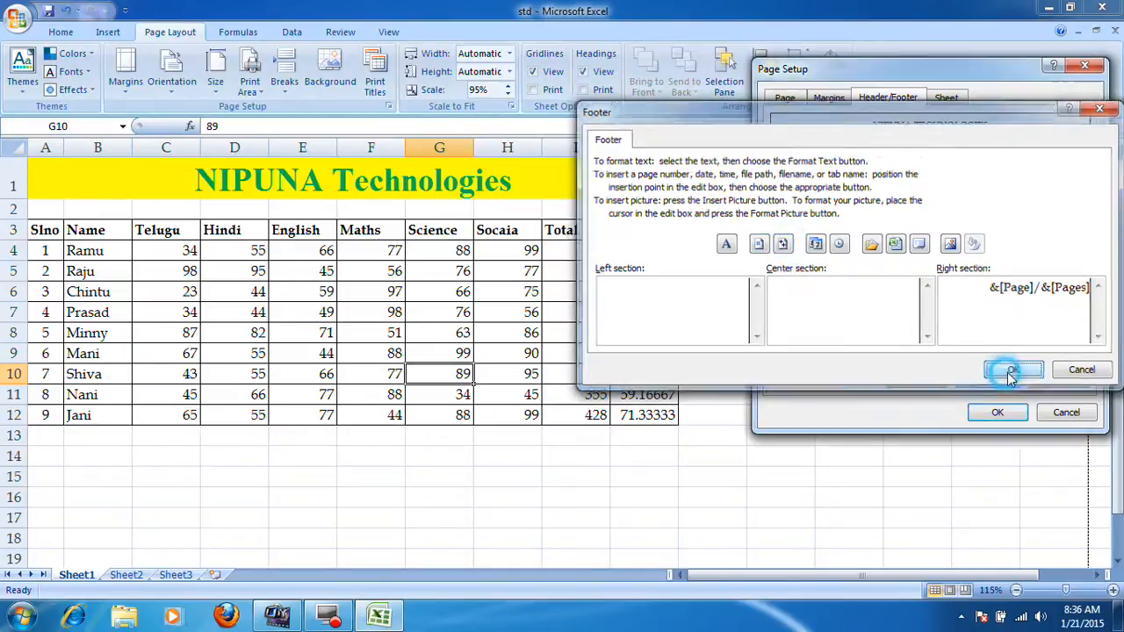
left_click(998, 411)
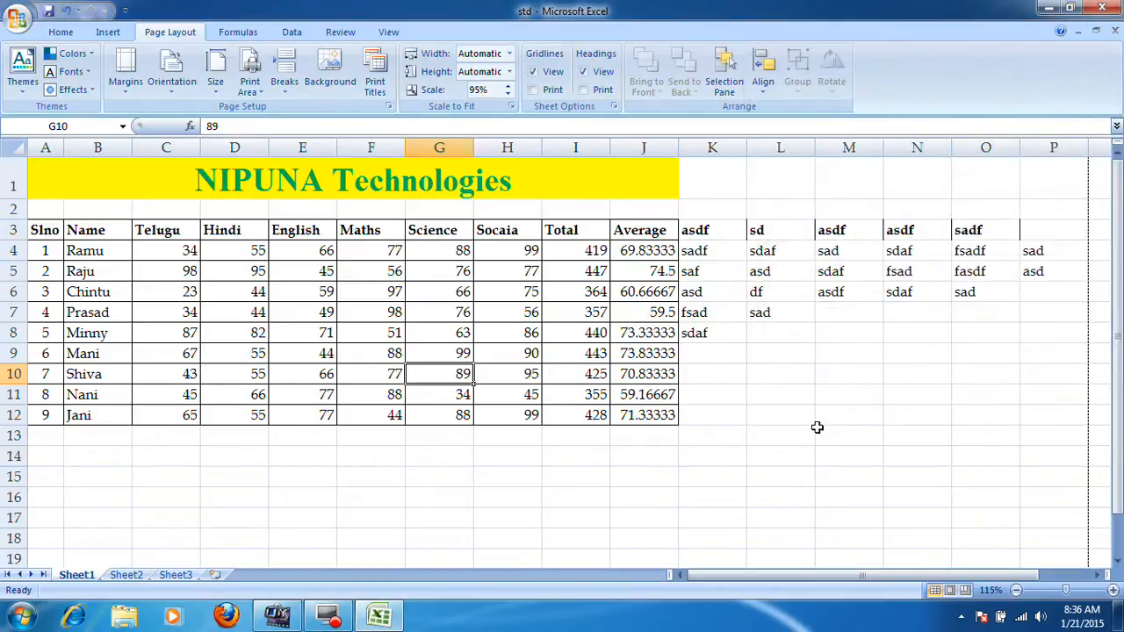
Check the new header and footer in the print preview, and return to the worksheet.
left_click(704, 374)
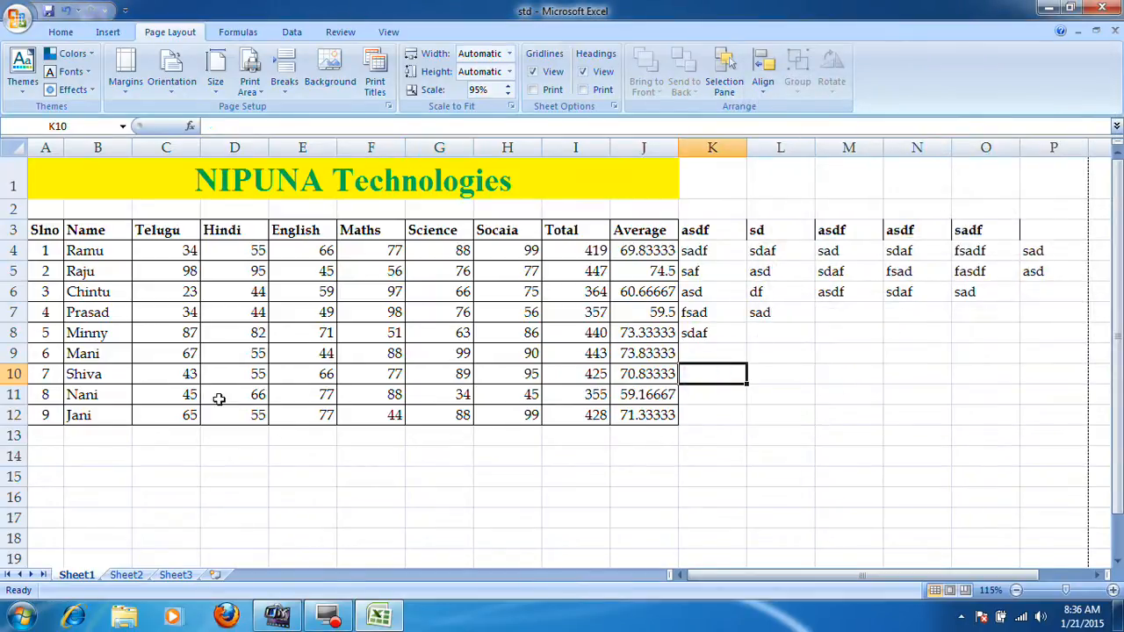
left_click(18, 17)
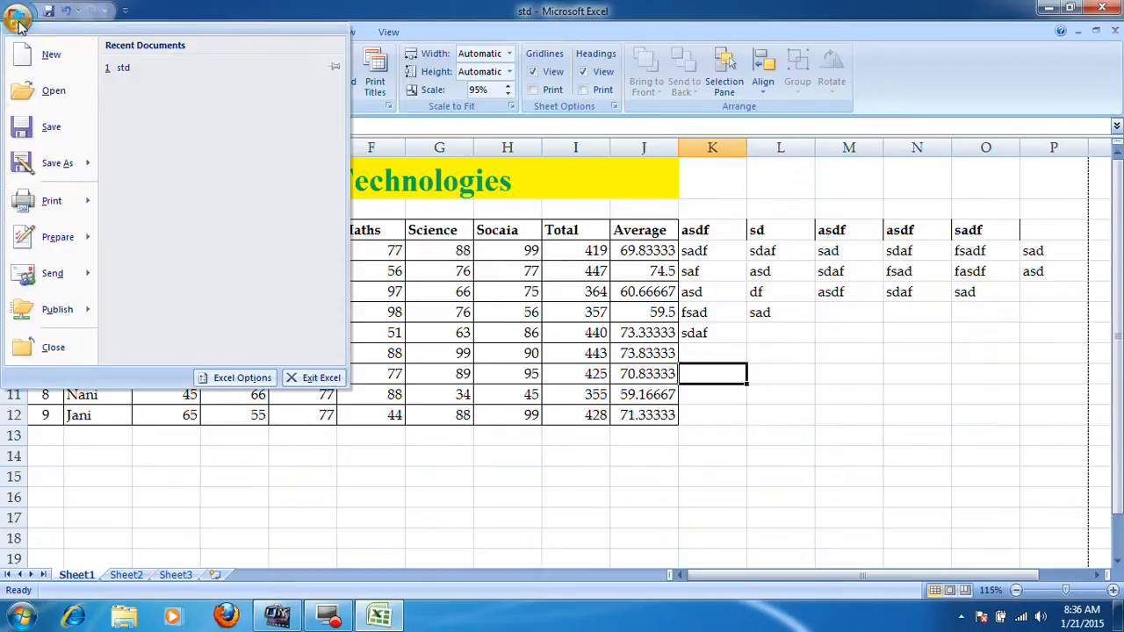
mouse_move(66, 201)
left_click(232, 173)
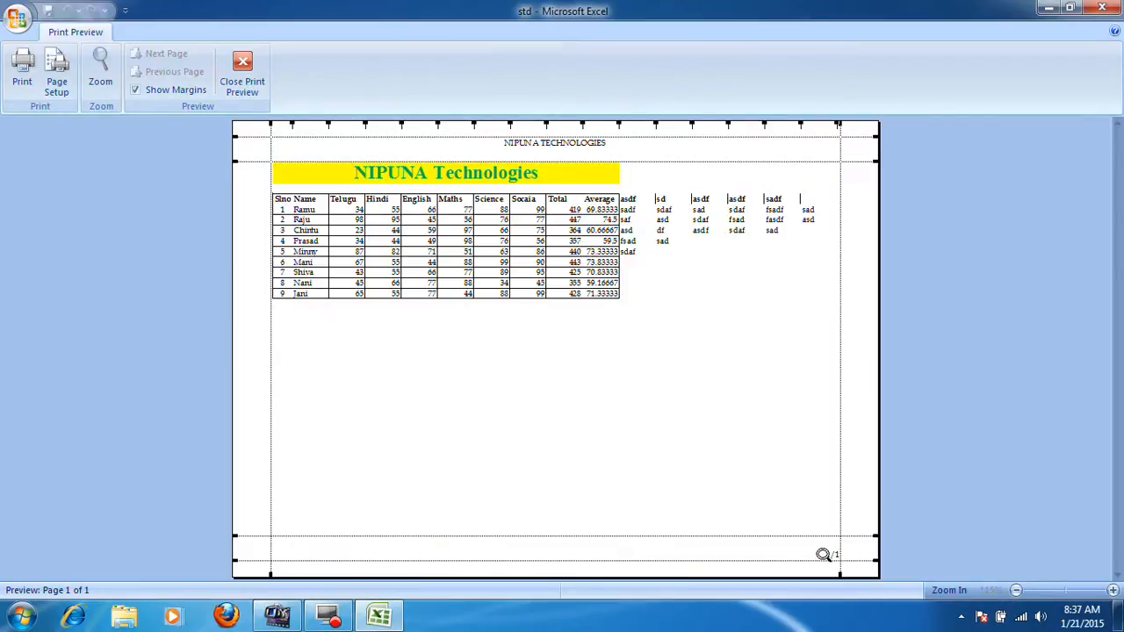
left_click(236, 96)
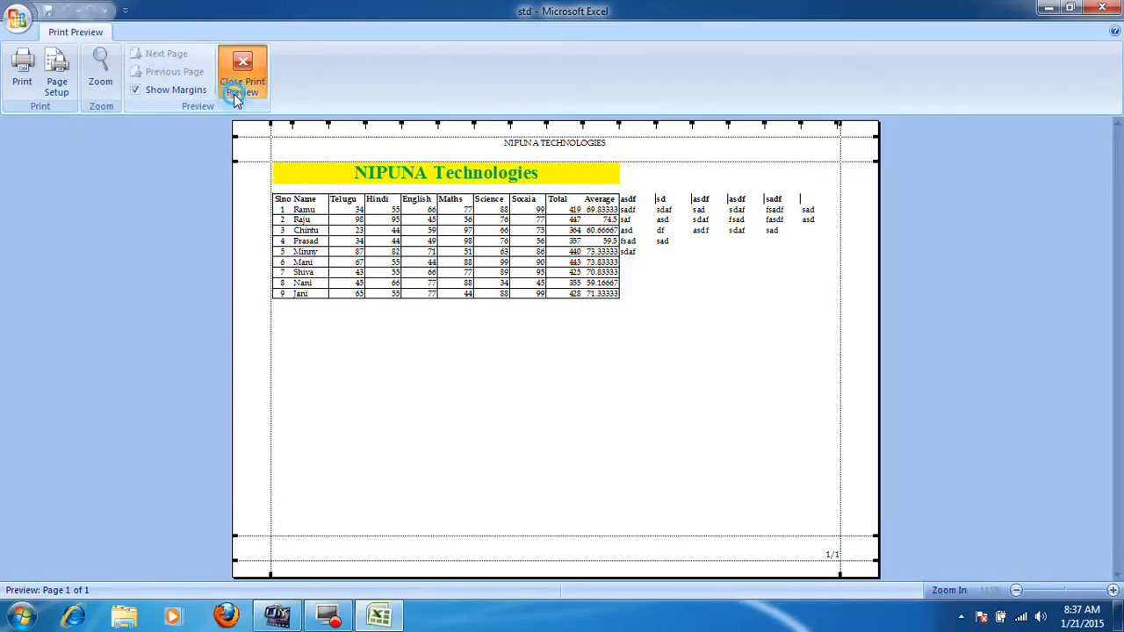
Delete the NIPUNA TECHNOLOGIES text from the custom header's center section.
left_click(388, 106)
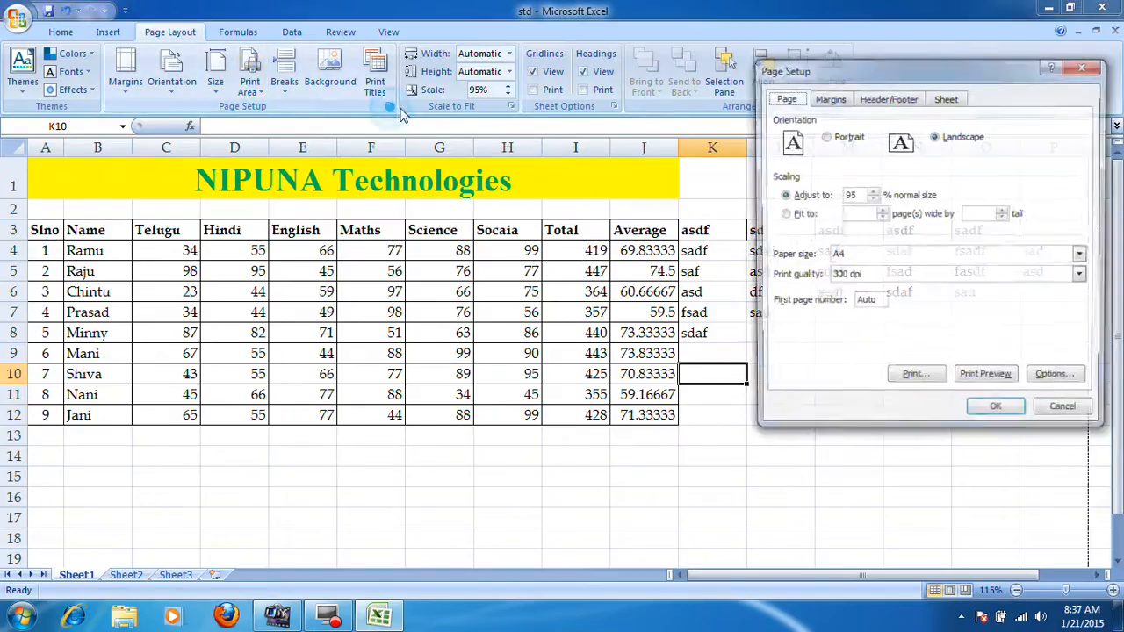
left_click(903, 99)
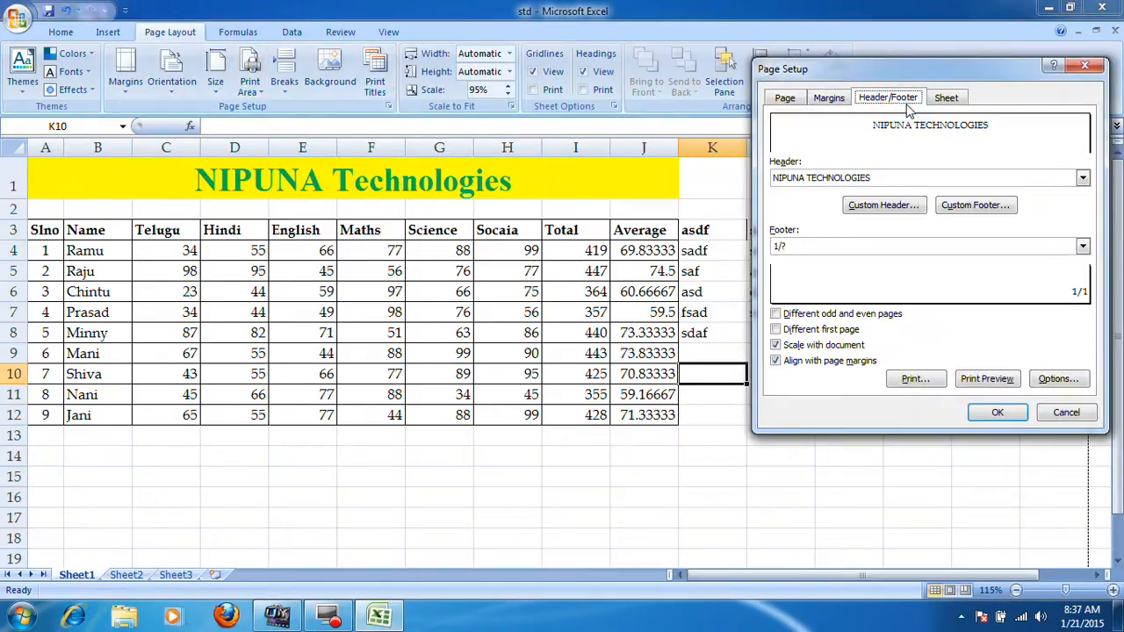
left_click(902, 208)
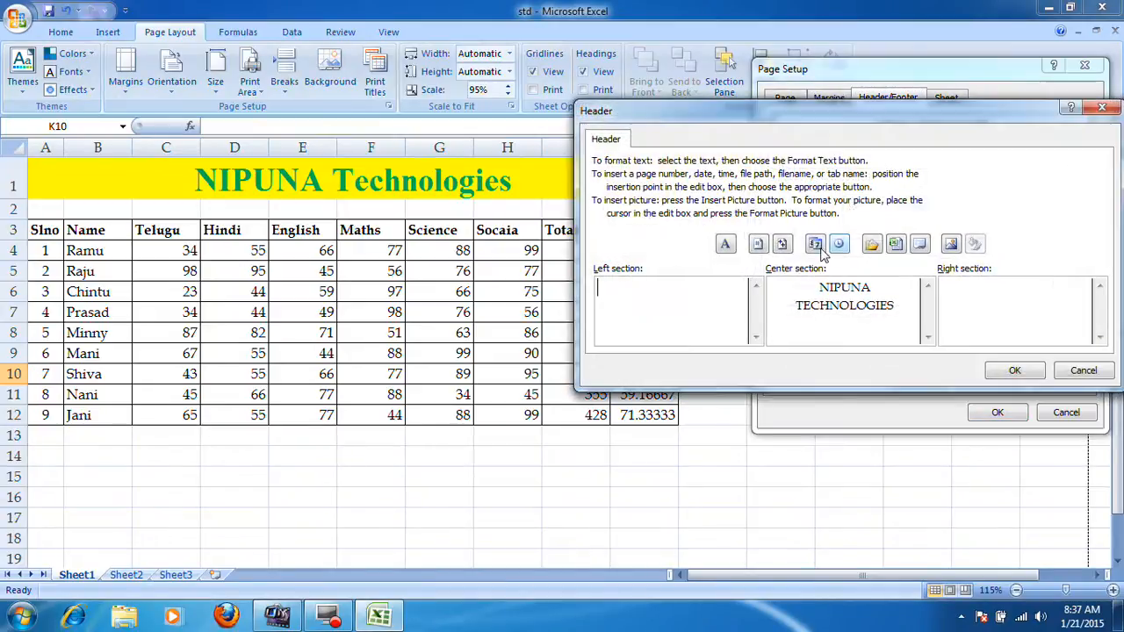
left_click_drag(786, 291, 916, 328)
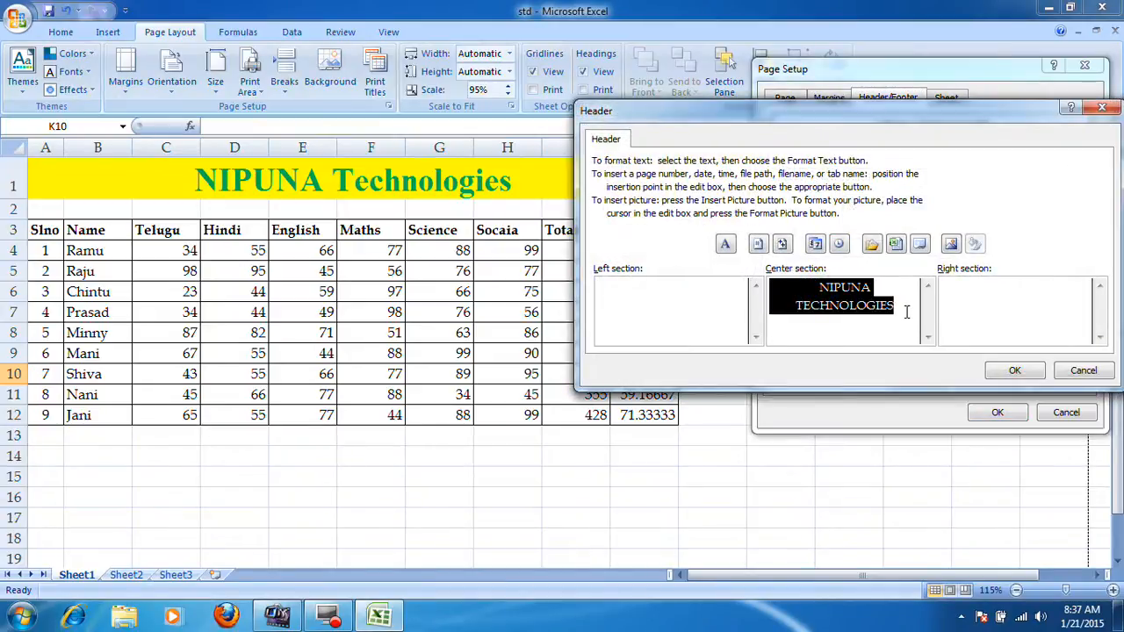
key("Delete")
left_click(1015, 369)
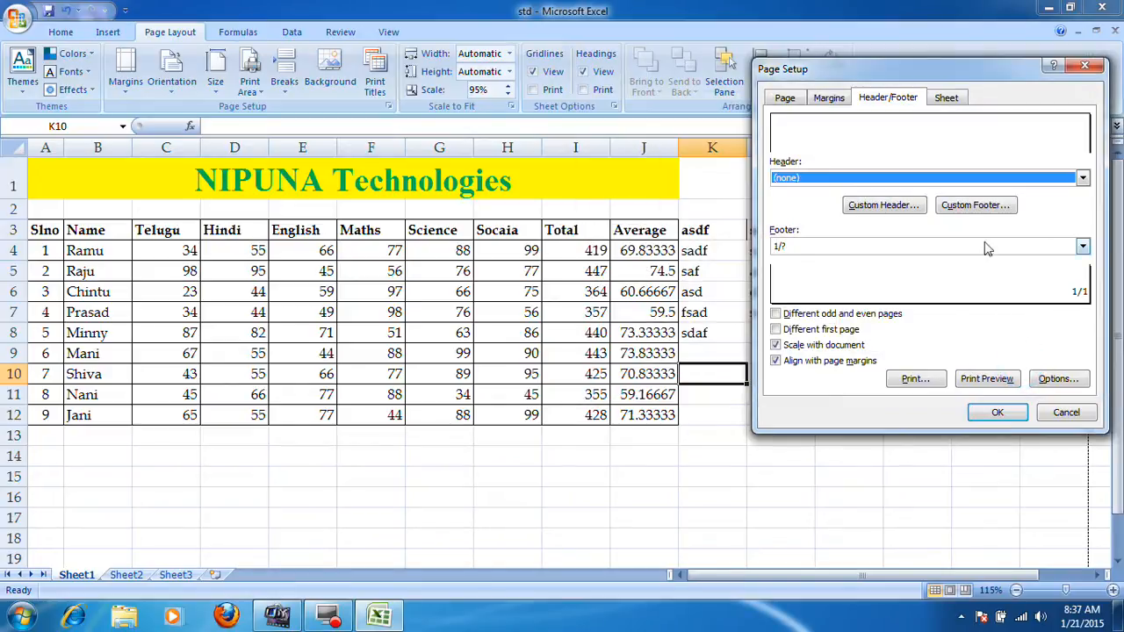
Delete the page numbering from the custom footer's right section and apply the page setup.
left_click(976, 208)
triple_click(984, 288)
key("Delete")
left_click(1014, 369)
left_click(1007, 416)
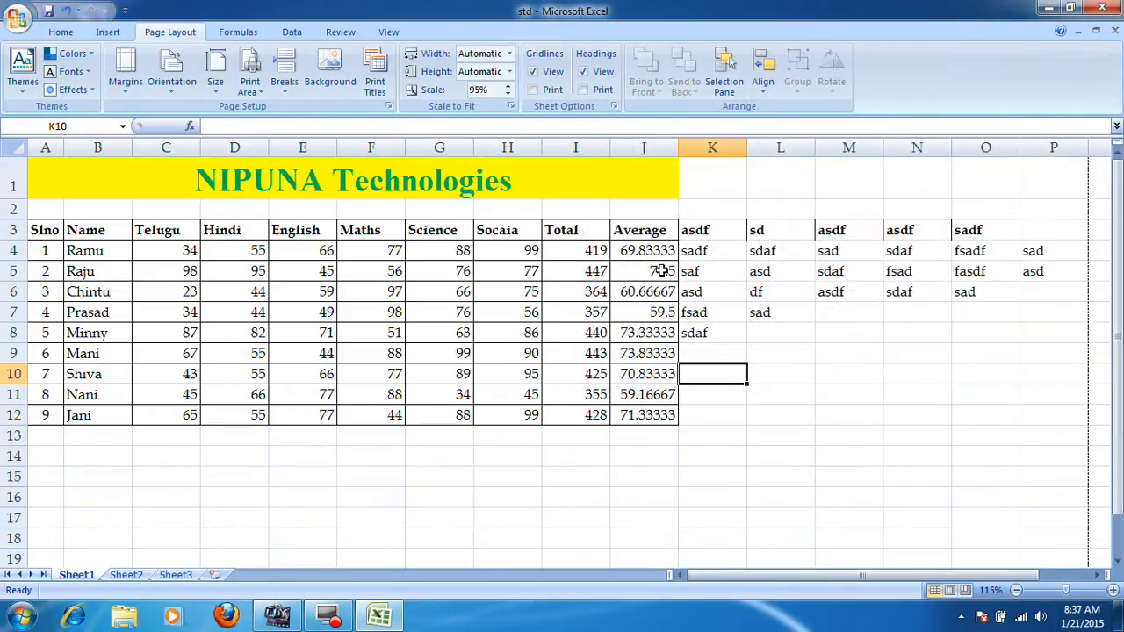
Examine the sheet without header and footer in the print preview, and return to the worksheet.
left_click(17, 18)
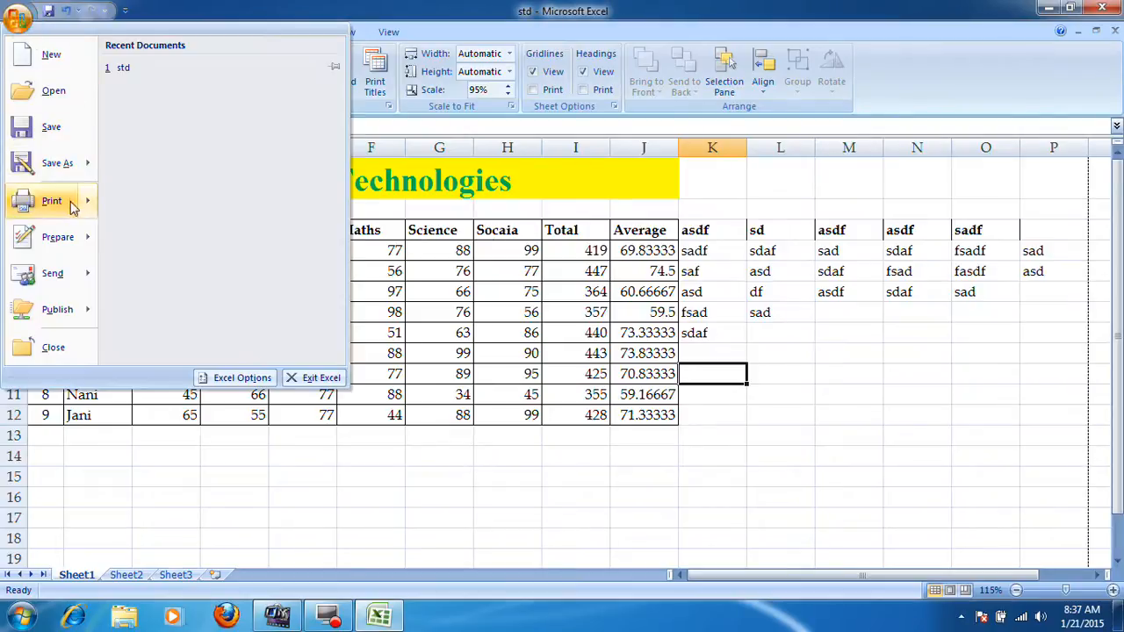
mouse_move(53, 200)
left_click(175, 220)
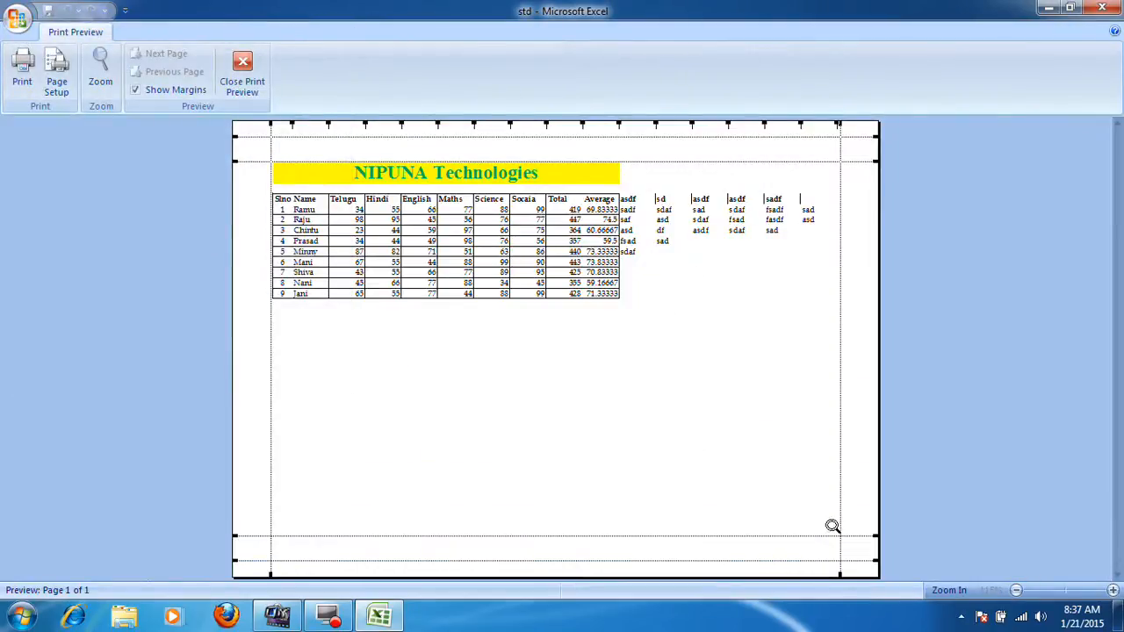
left_click(244, 75)
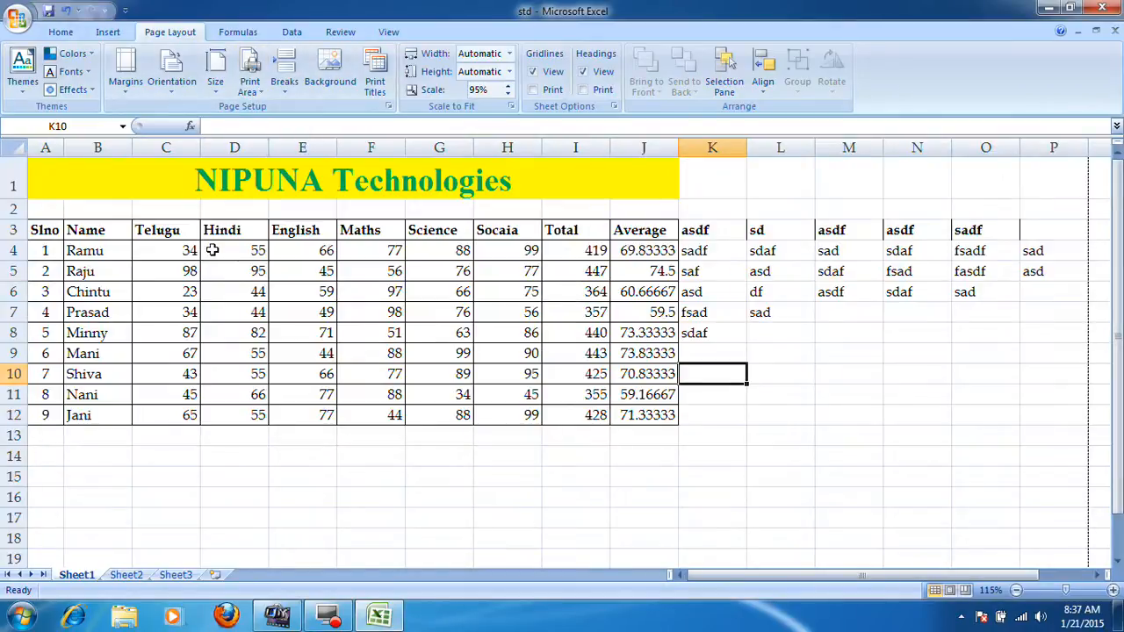
left_click(180, 272)
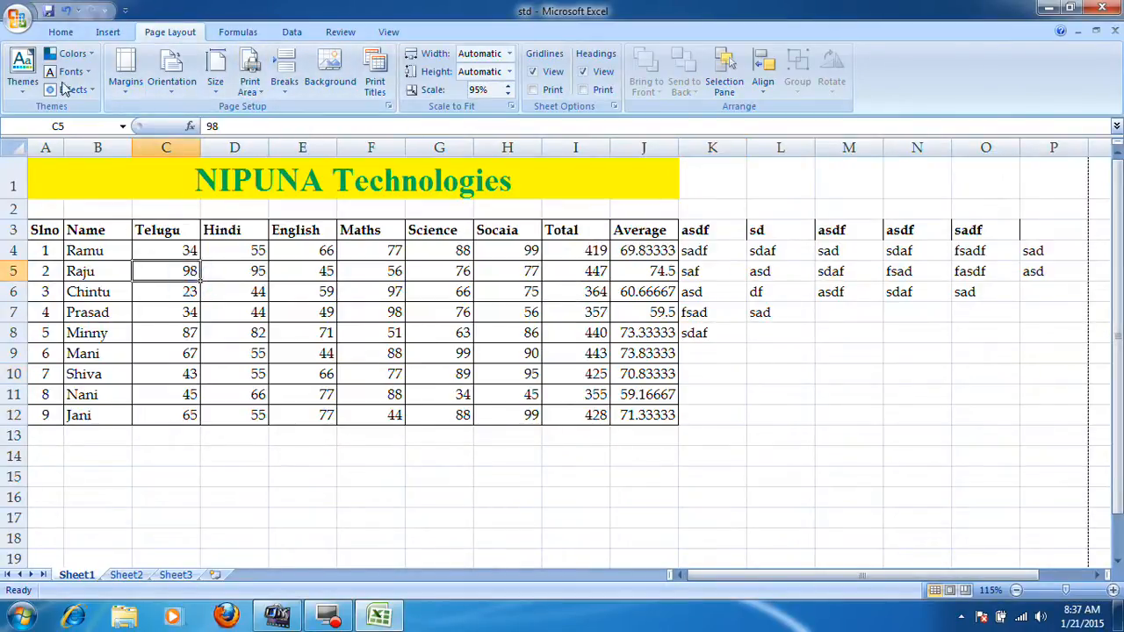
left_click(18, 18)
mouse_move(61, 206)
left_click(211, 189)
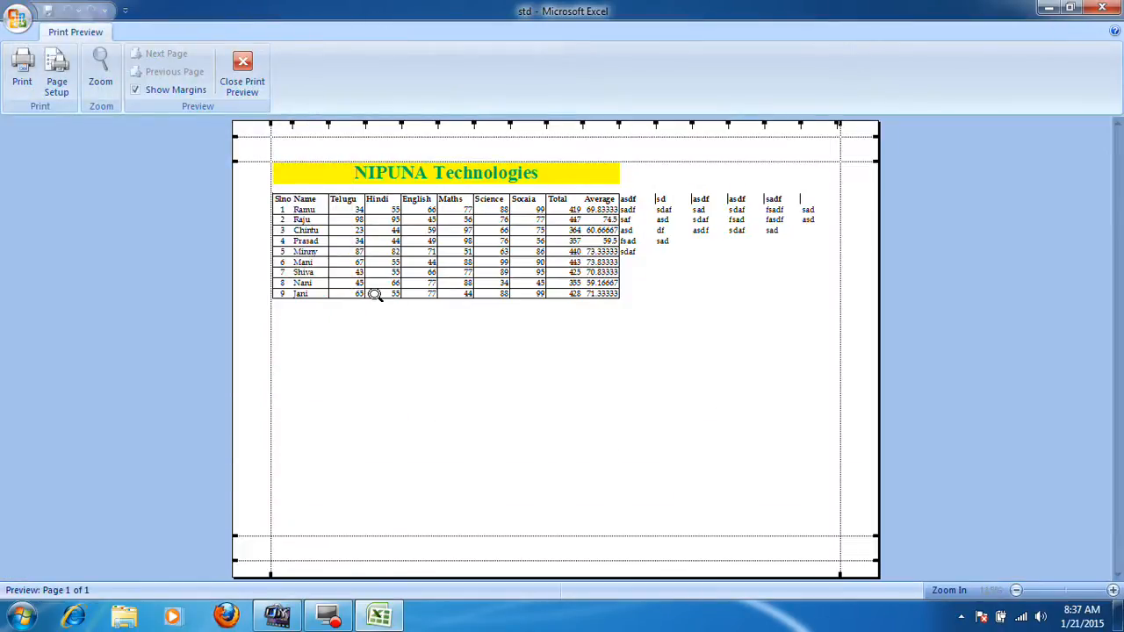
left_click(245, 88)
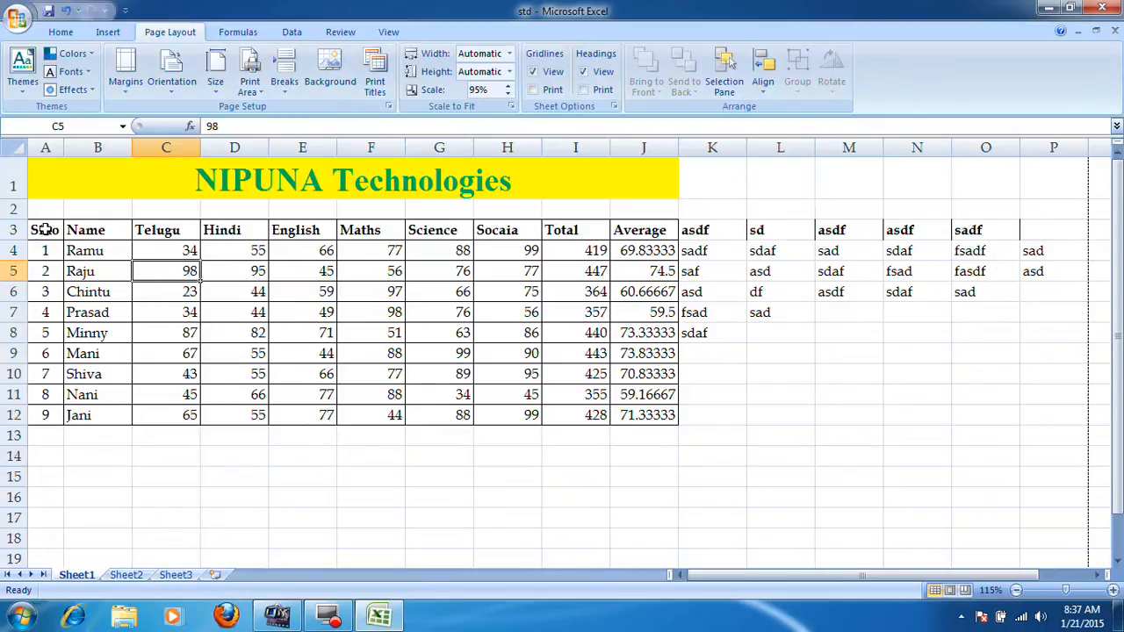
Set the range A3:E12, from the Slno column through the English column, as the print area.
left_click_drag(46, 227, 305, 425)
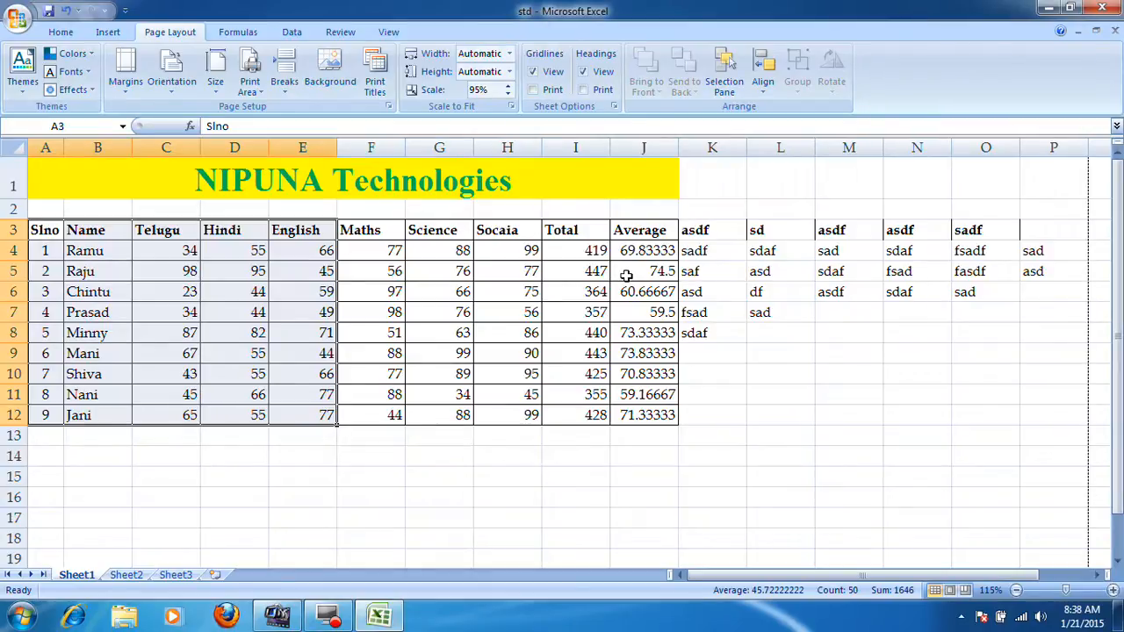
left_click(325, 331)
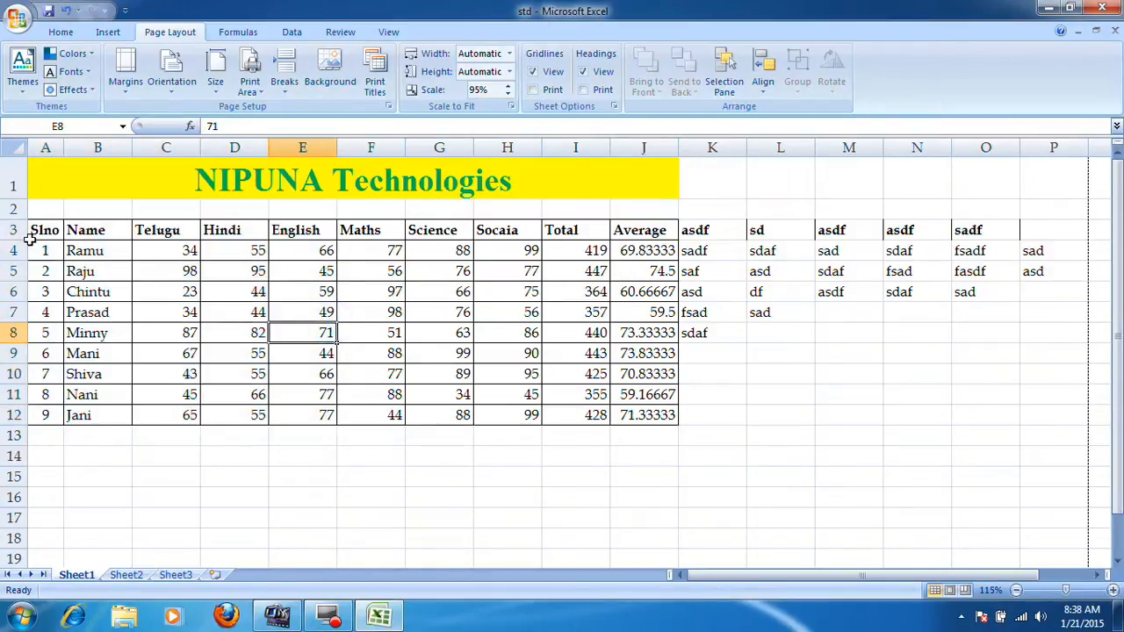
left_click_drag(42, 230, 311, 419)
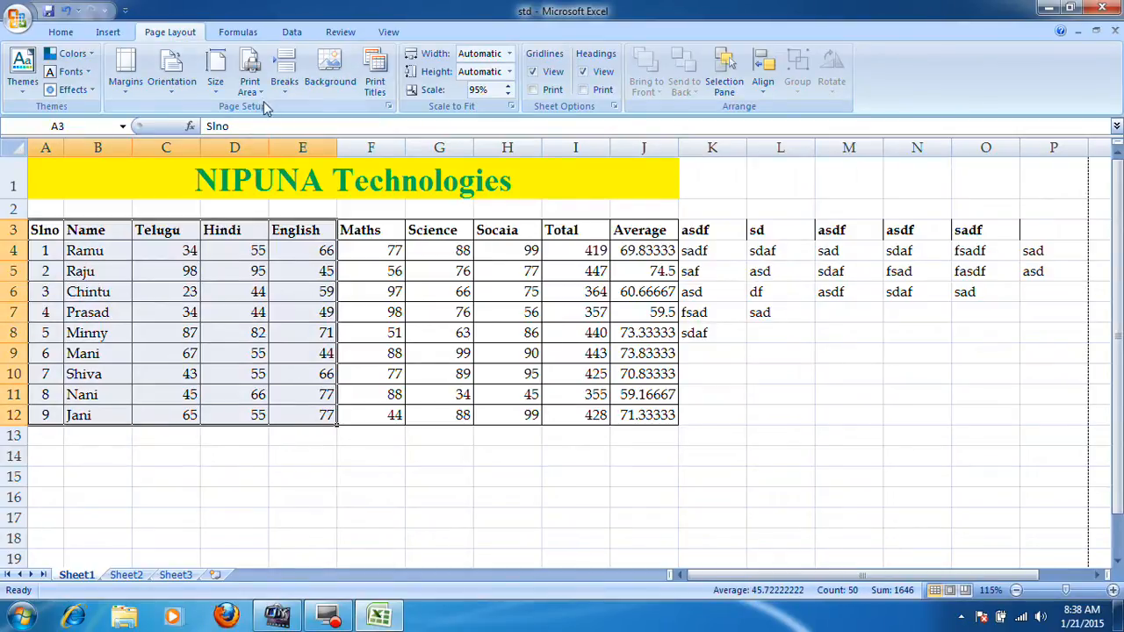
left_click(251, 88)
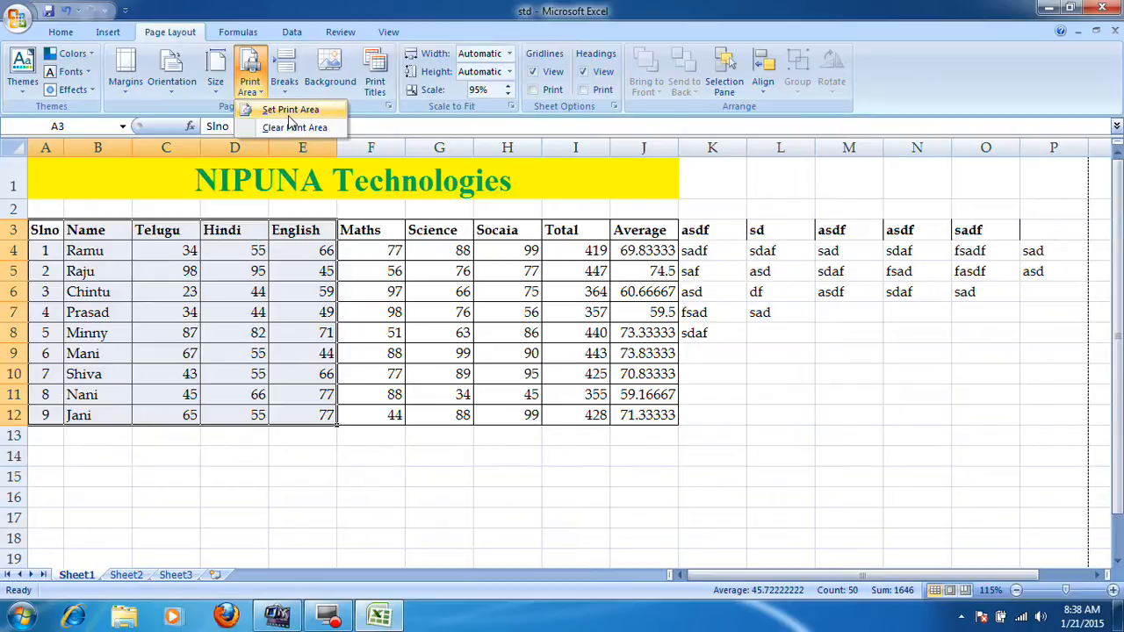
left_click(290, 110)
left_click(412, 376)
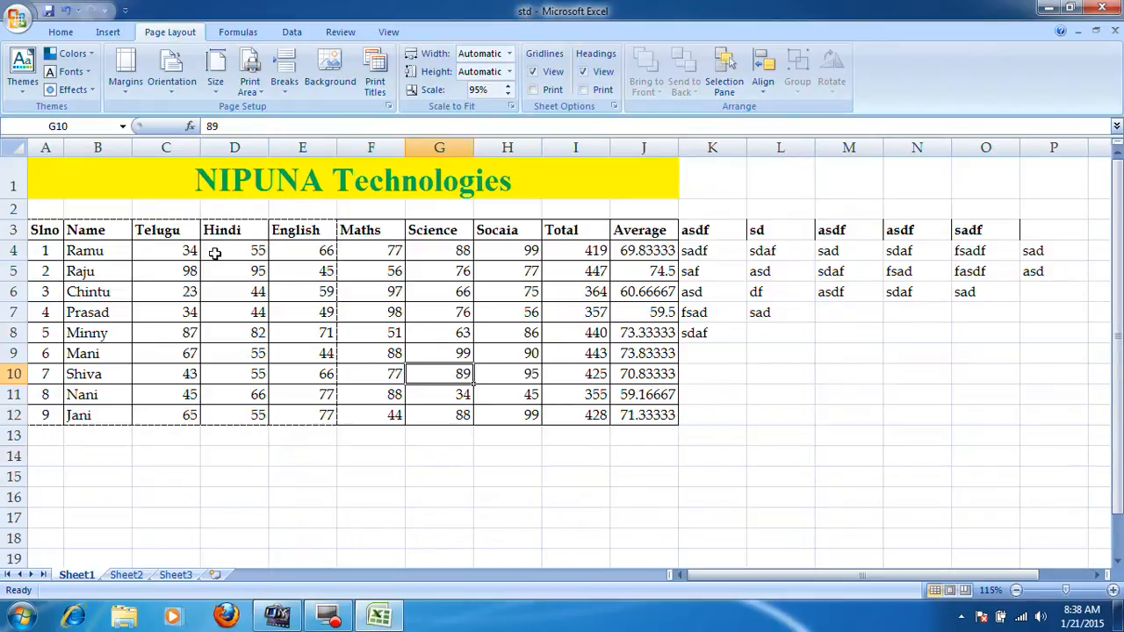
Check the restricted print area in the print preview, and return to the worksheet.
left_click(18, 18)
mouse_move(87, 196)
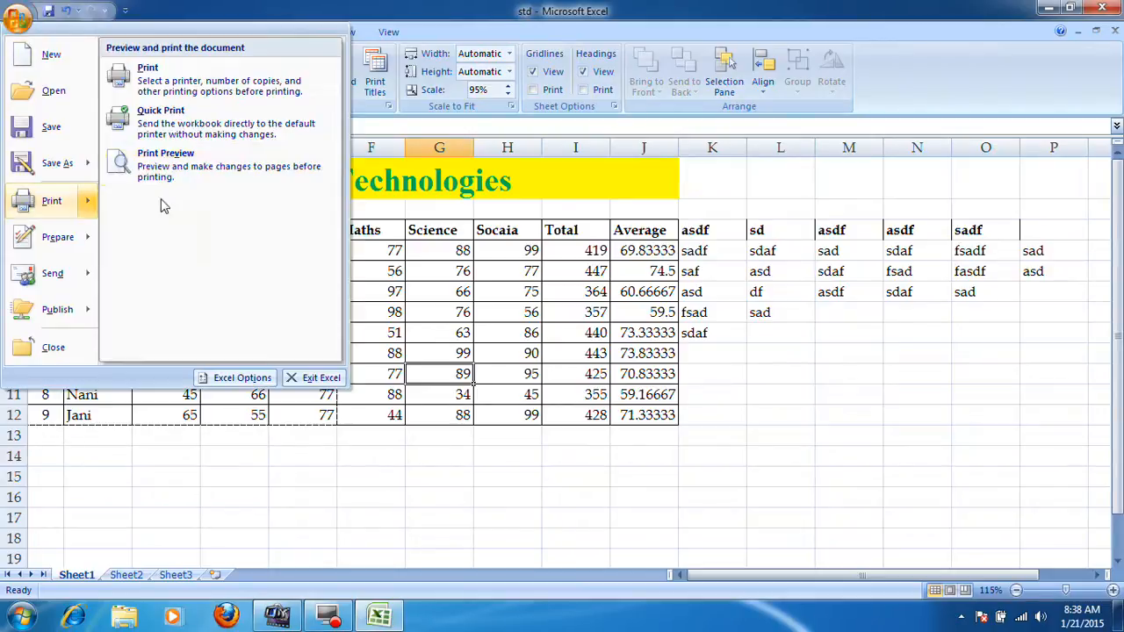
left_click(220, 166)
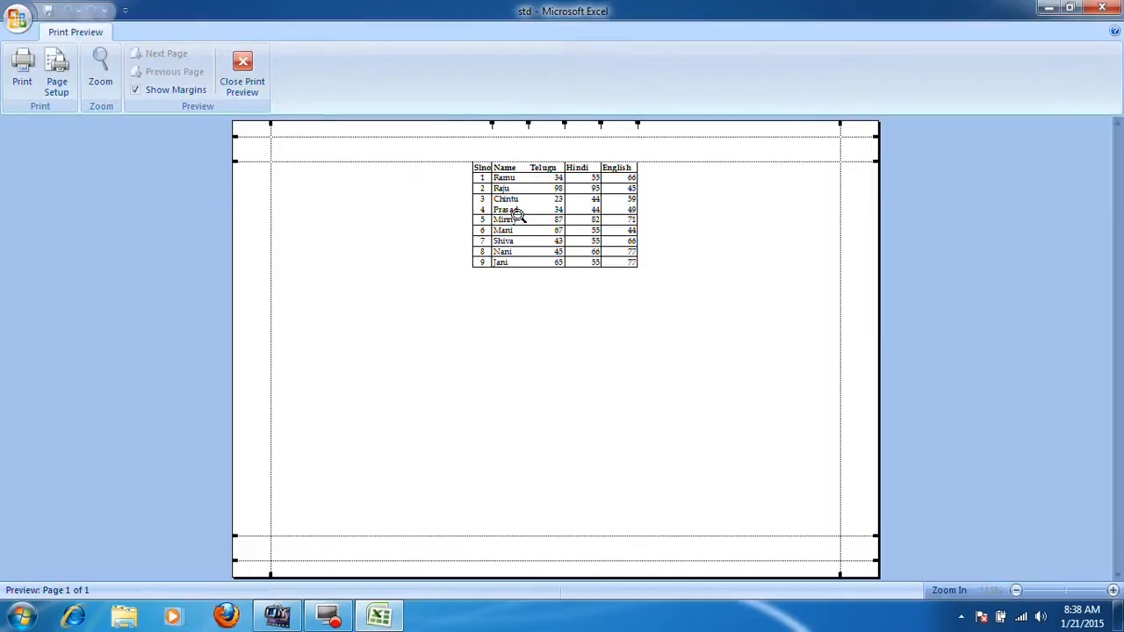
left_click(242, 83)
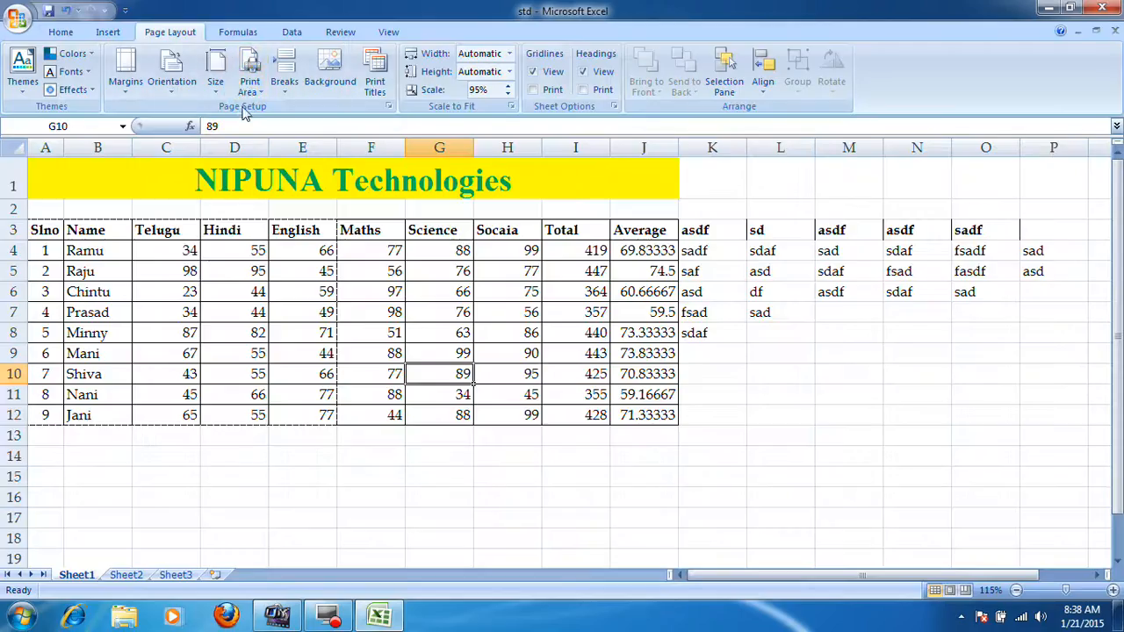
left_click(257, 95)
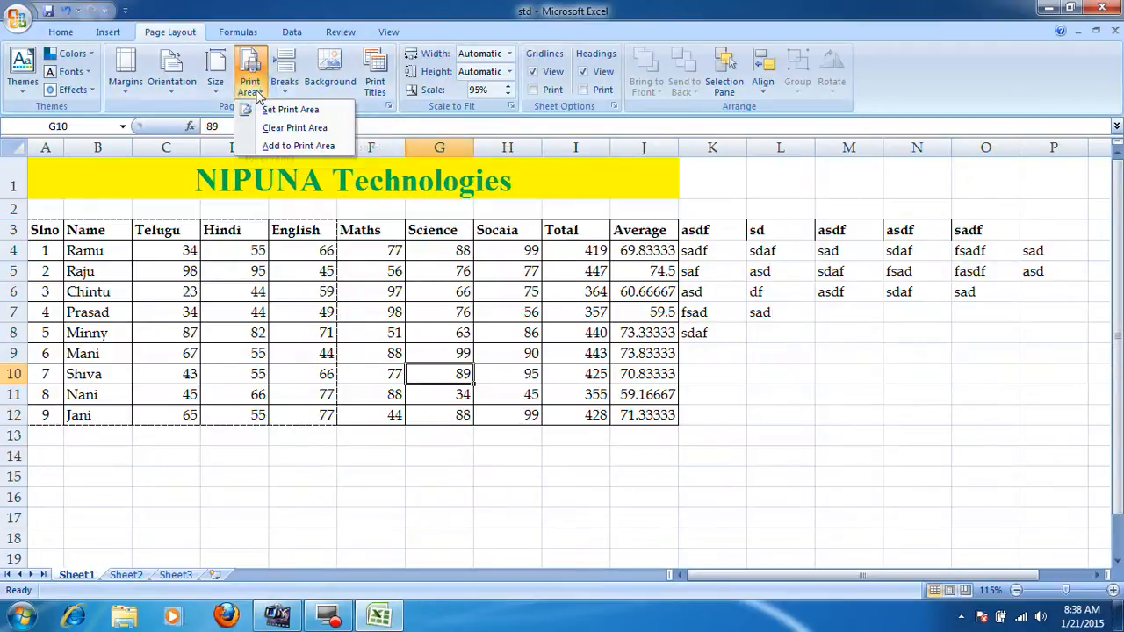
left_click(257, 95)
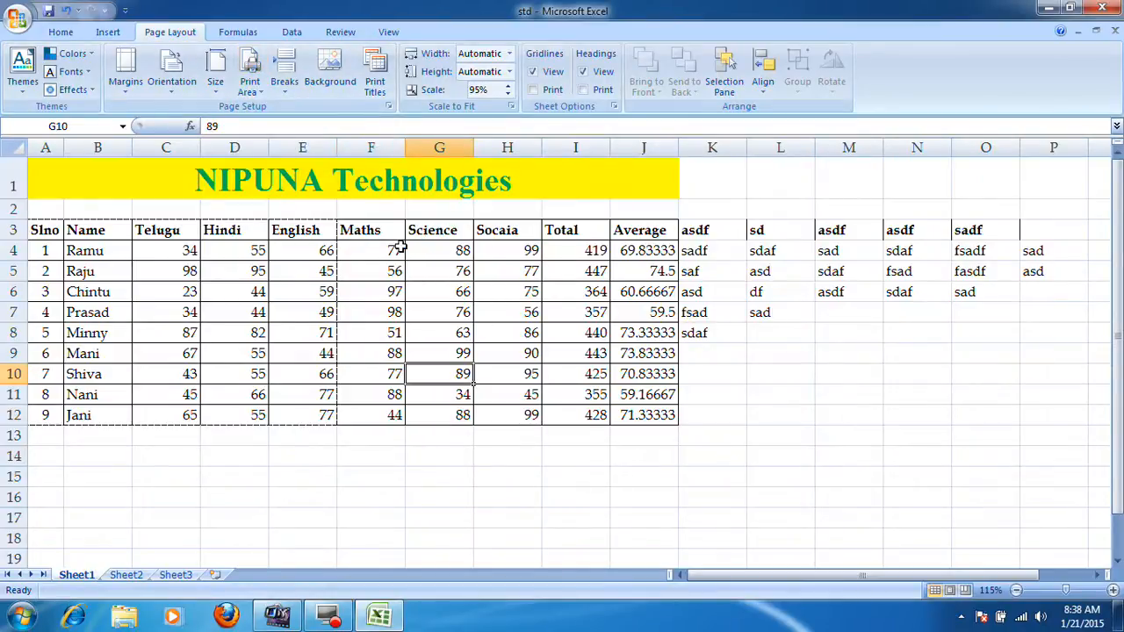
Add the Maths column range F3:F12 to the existing print area.
left_click_drag(377, 230, 395, 413)
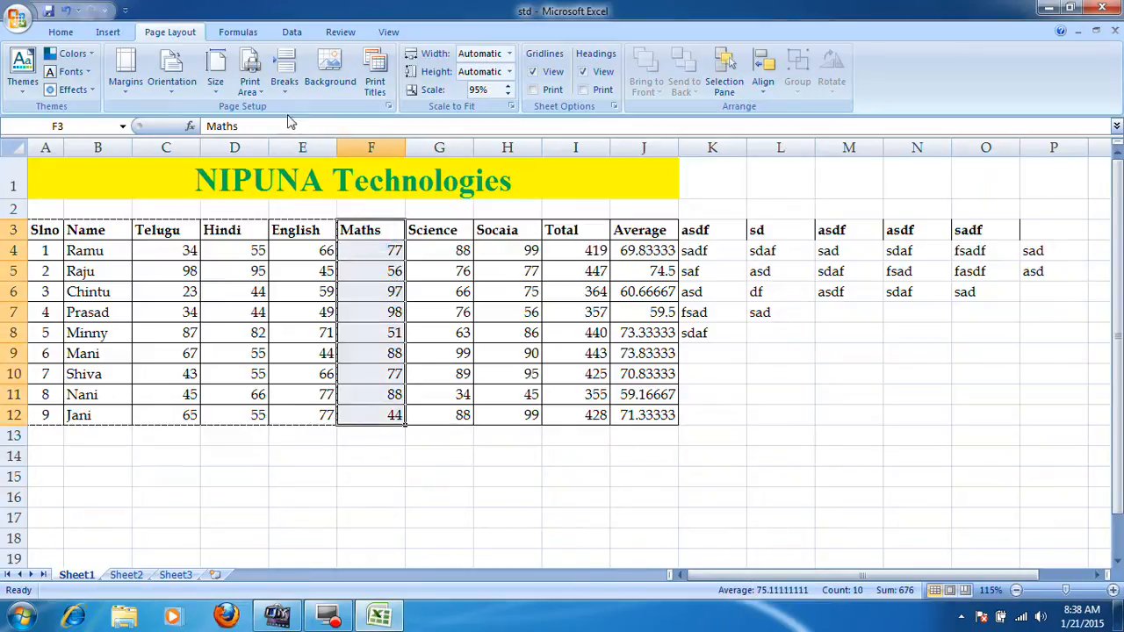
left_click(248, 88)
left_click(289, 156)
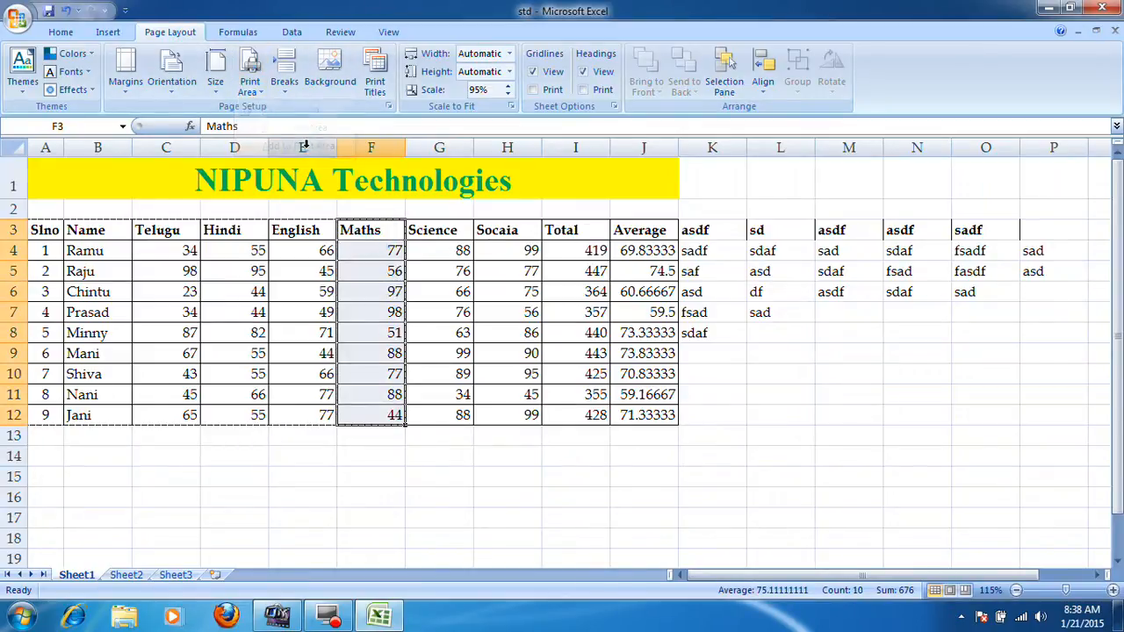
left_click(446, 379)
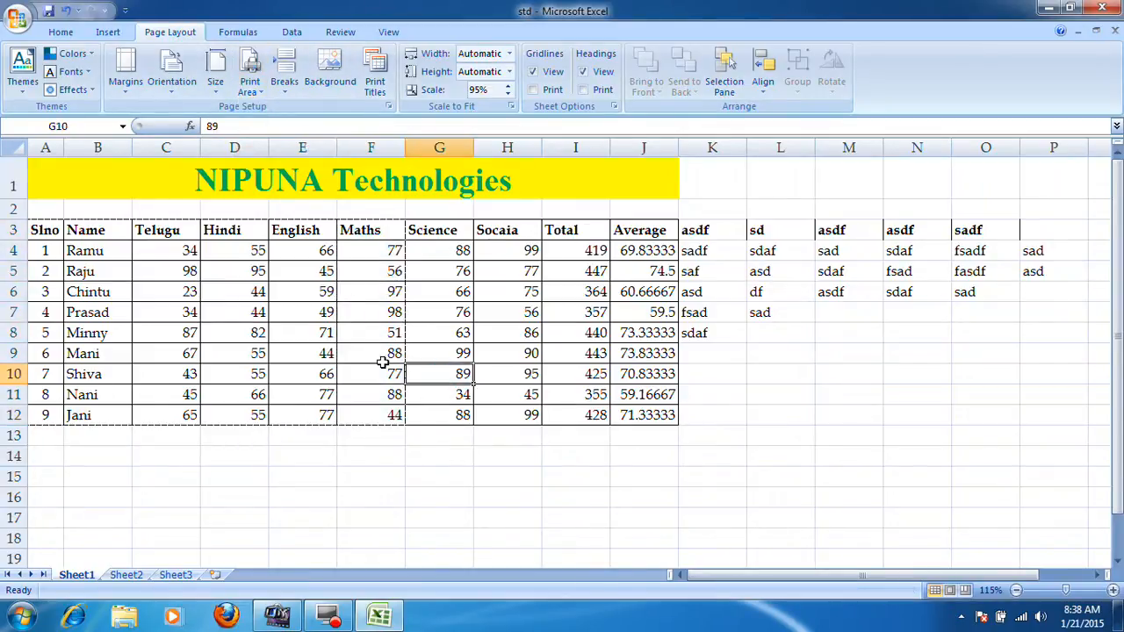
Clear the print area covering the Slno through Maths columns.
left_click_drag(46, 230, 384, 419)
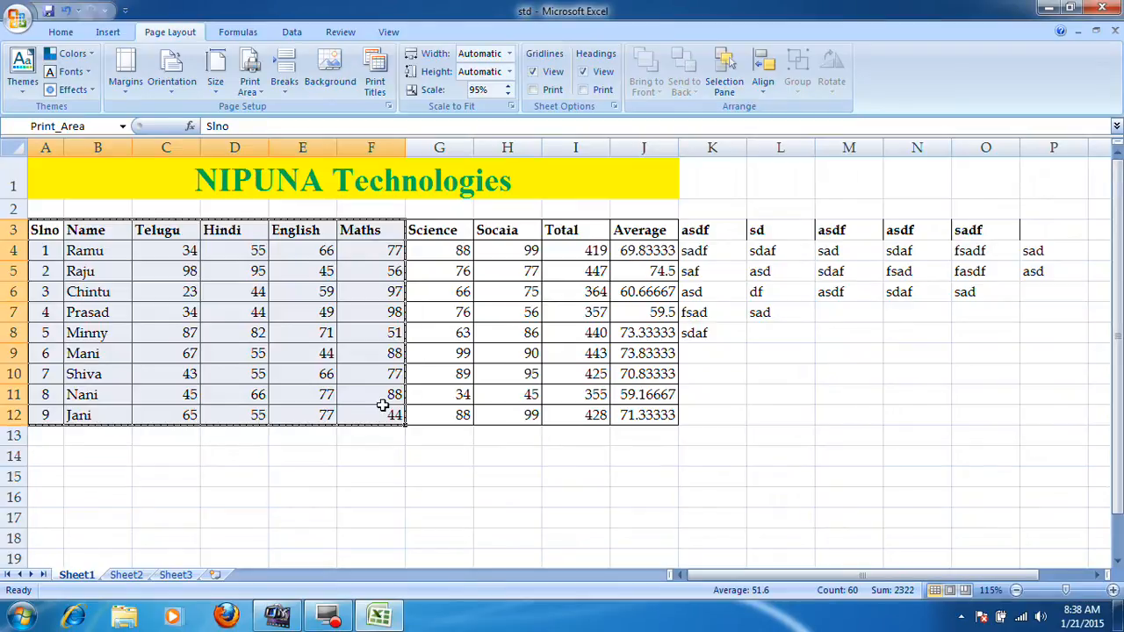
left_click(254, 91)
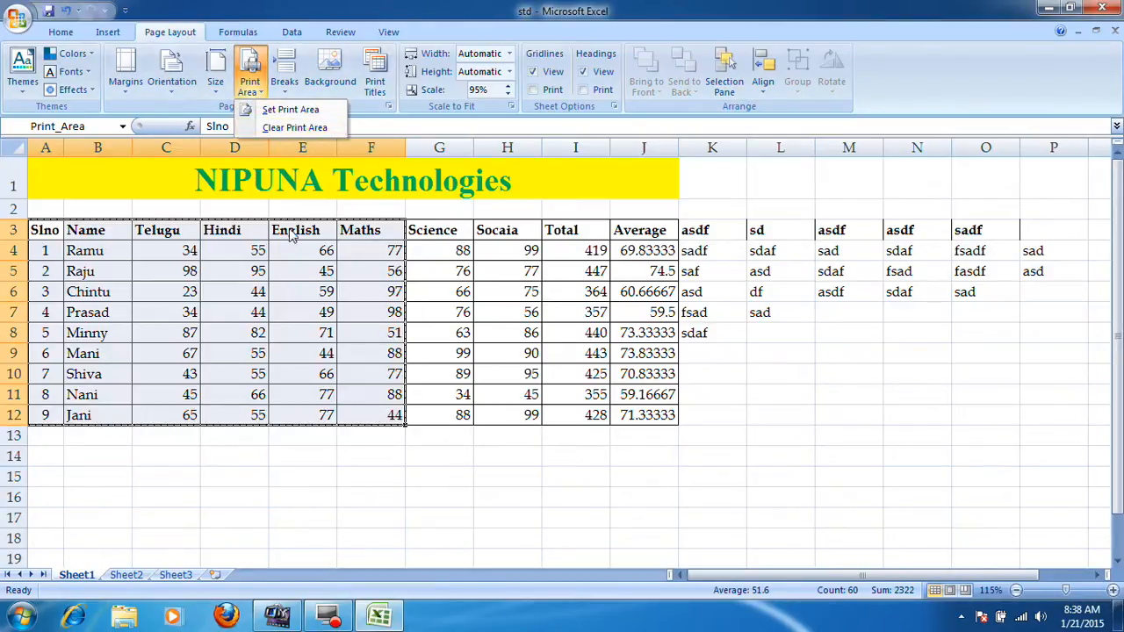
left_click(306, 283)
left_click(250, 92)
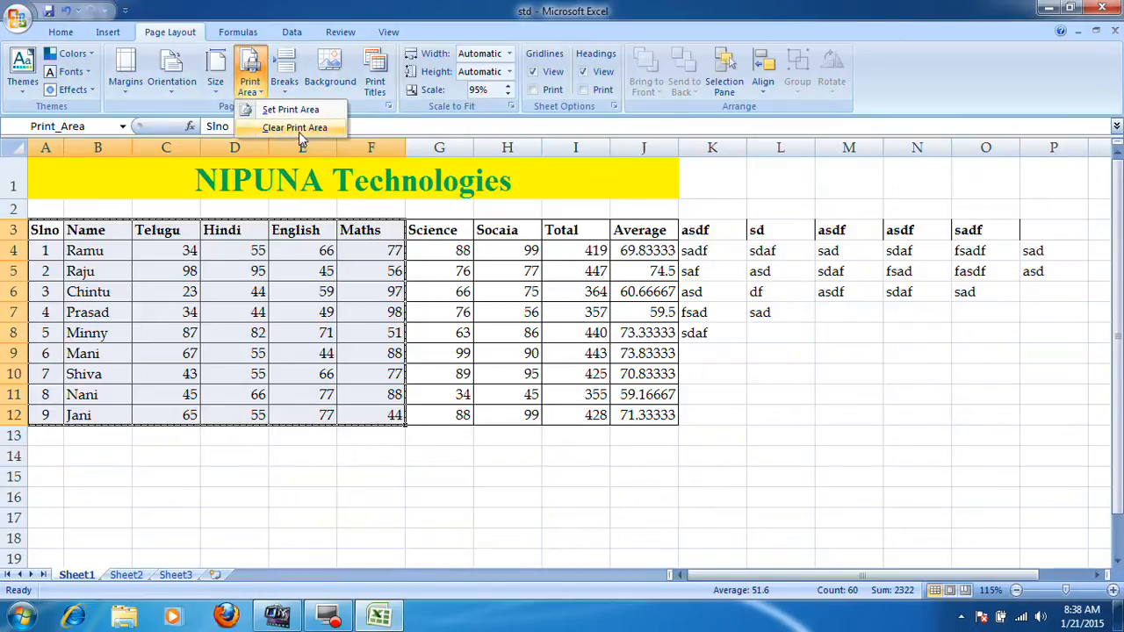
left_click(294, 128)
left_click(318, 290)
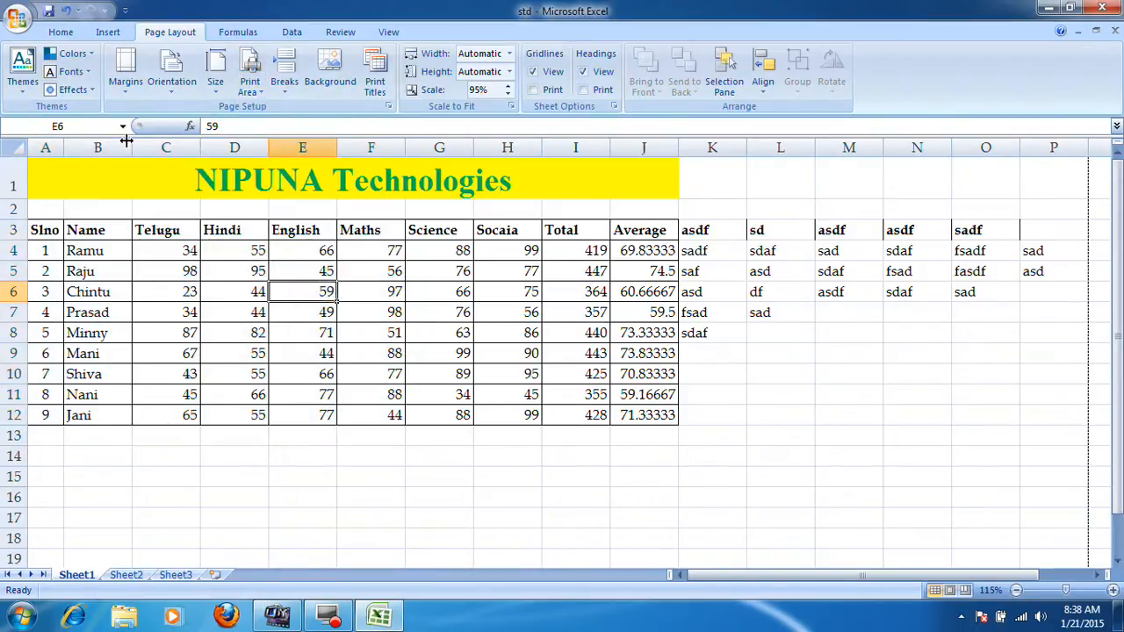
Check the sheet without a print area in the print preview, and return to the worksheet.
left_click(18, 18)
mouse_move(56, 212)
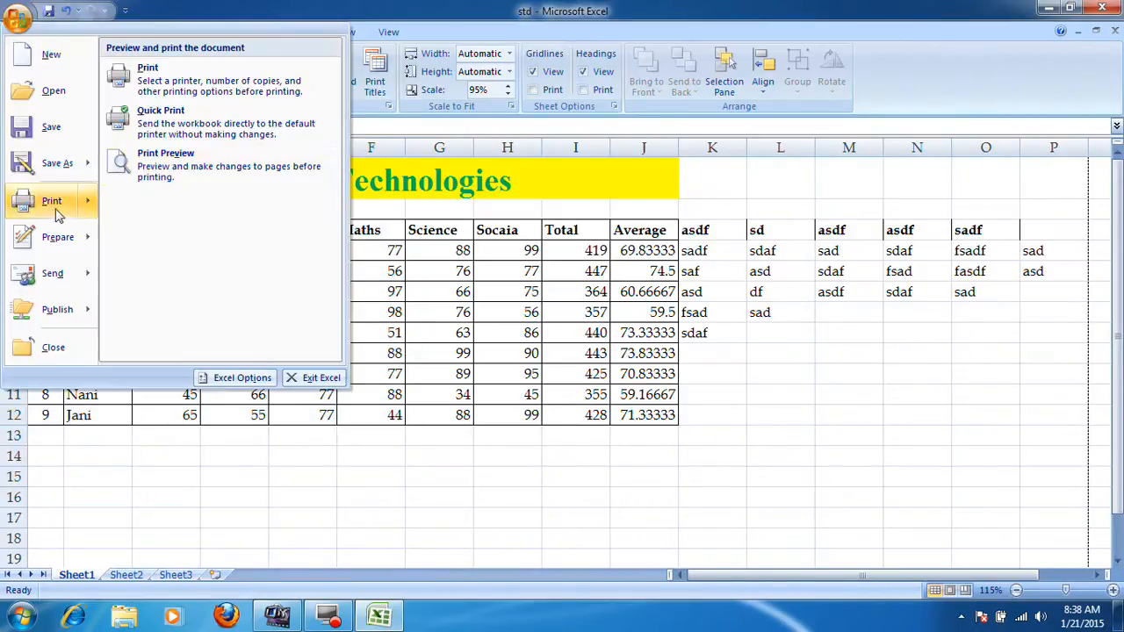
left_click(192, 176)
left_click(243, 79)
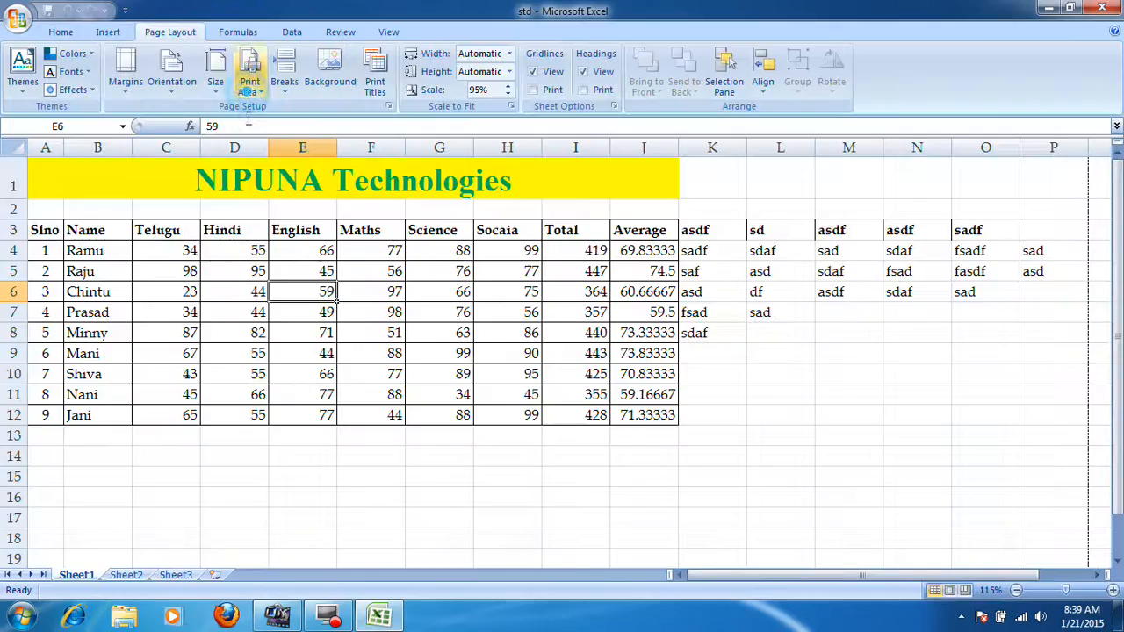
left_click(276, 308)
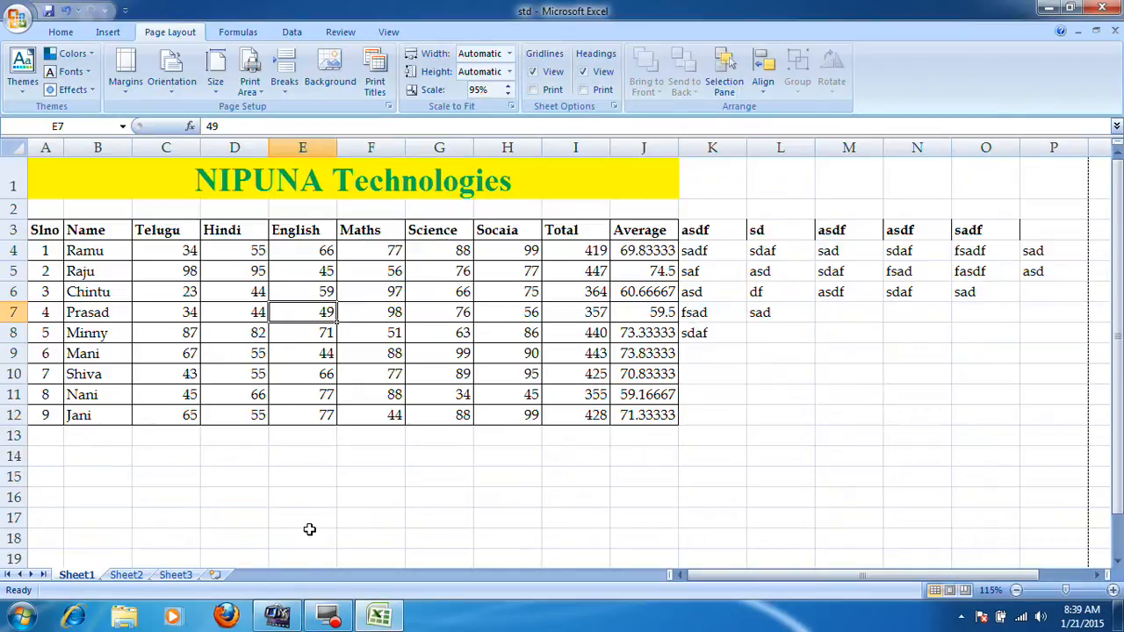
Insert a horizontal page break above row 9, between serial numbers 5 and 6.
left_click(284, 88)
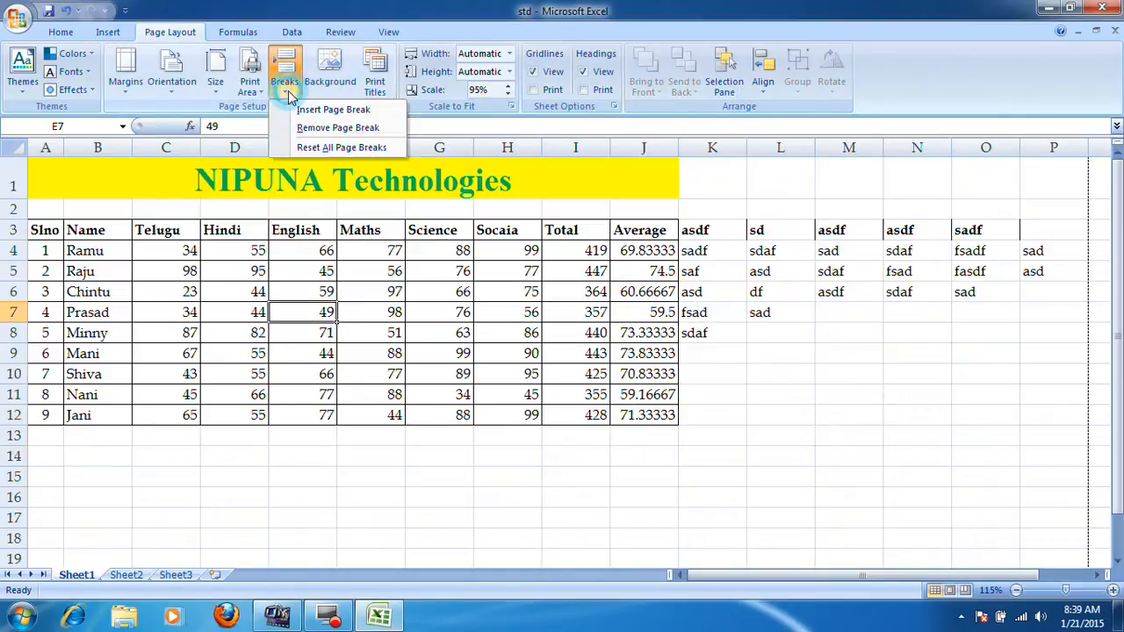
left_click(294, 105)
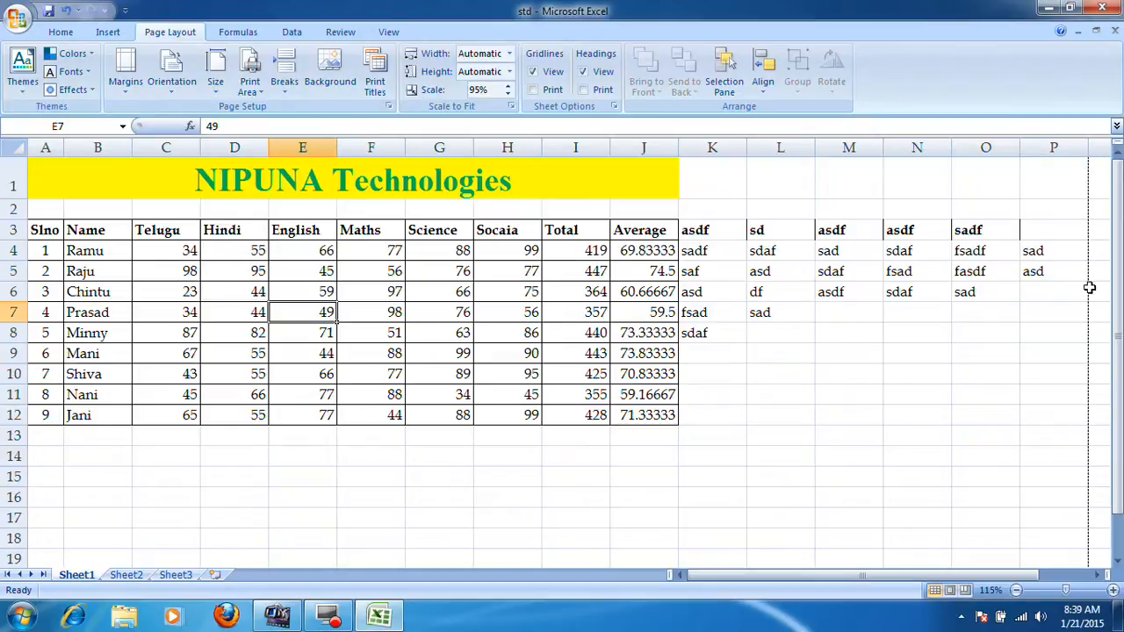
scroll(1009, 508, "down", 8)
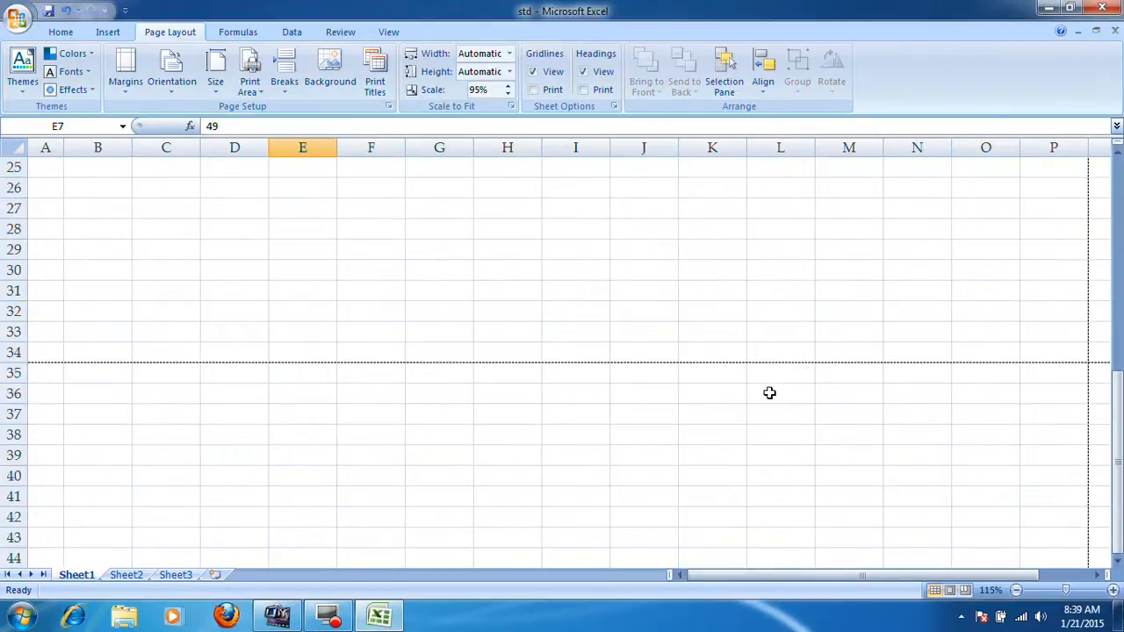
scroll(842, 431, "up", 8)
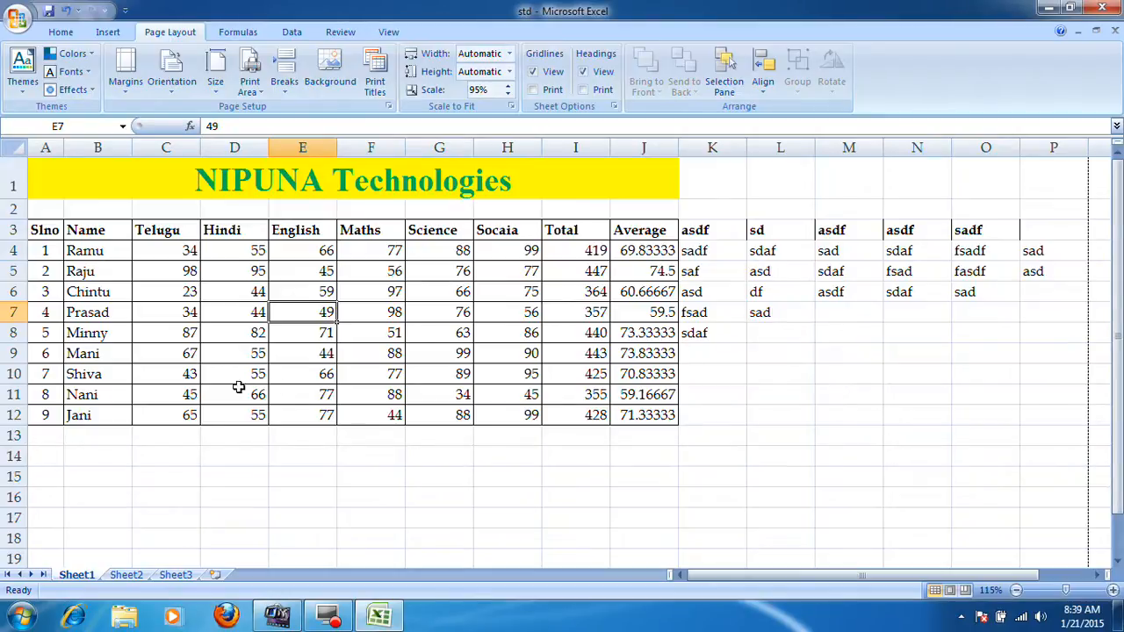
left_click(39, 397)
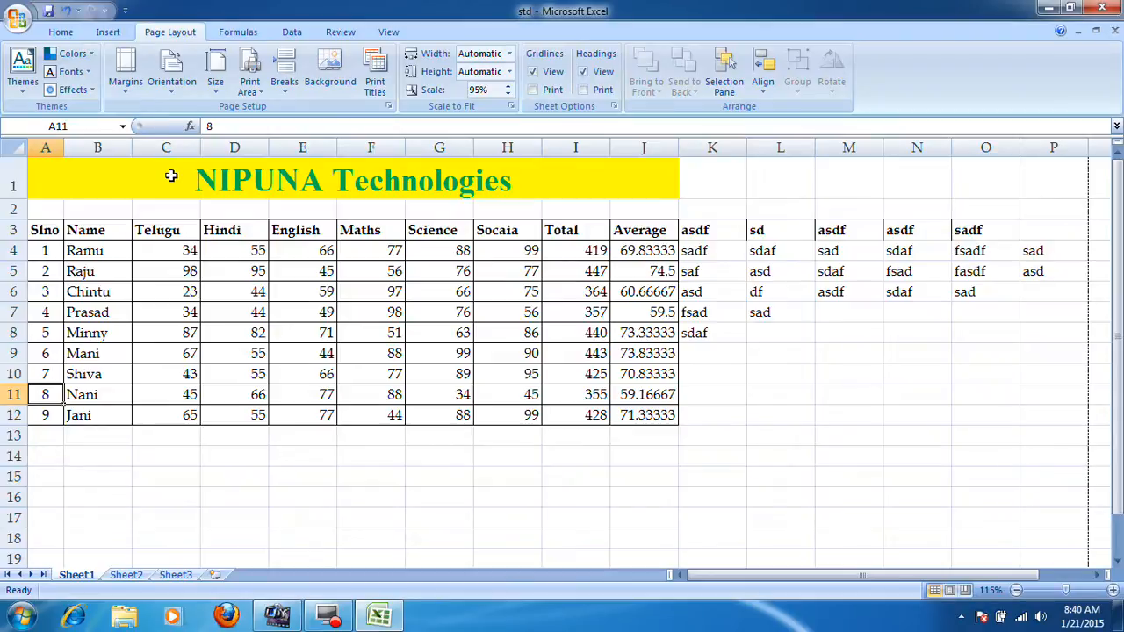
left_click(43, 353)
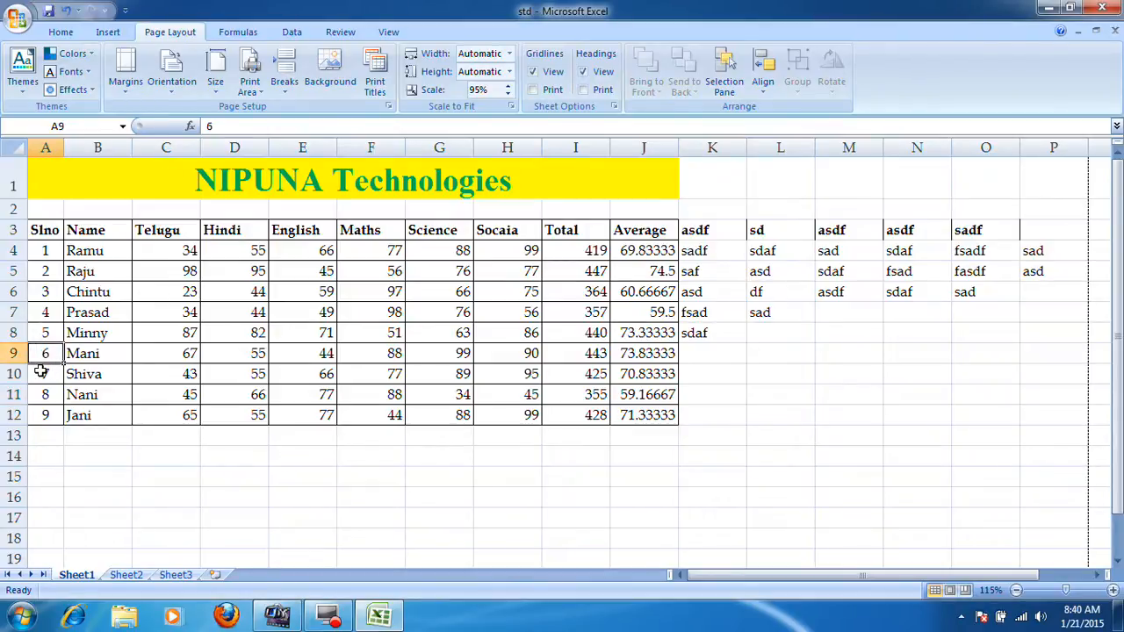
left_click(285, 79)
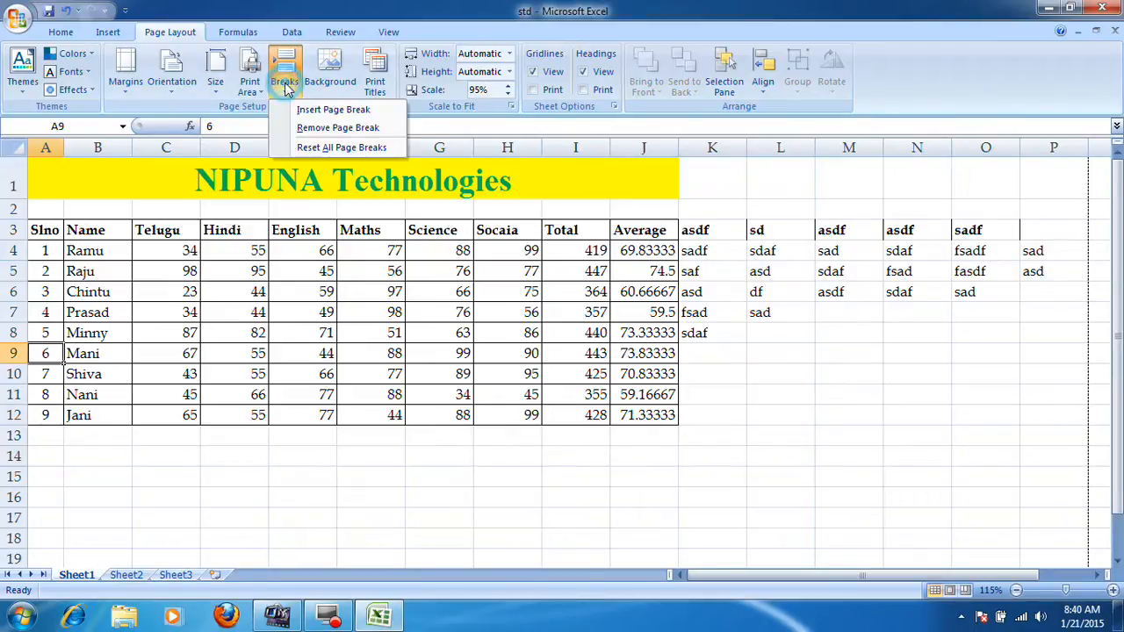
left_click(326, 112)
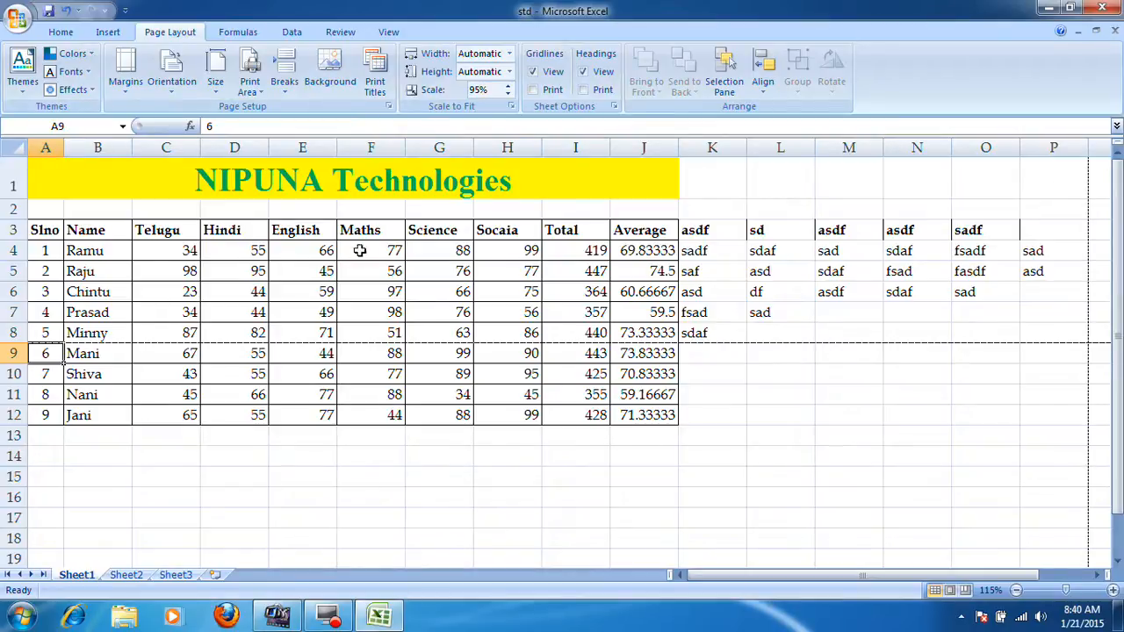
Try to insert page breaks at cell G2, below the merged title and before the Science column.
left_click(431, 169)
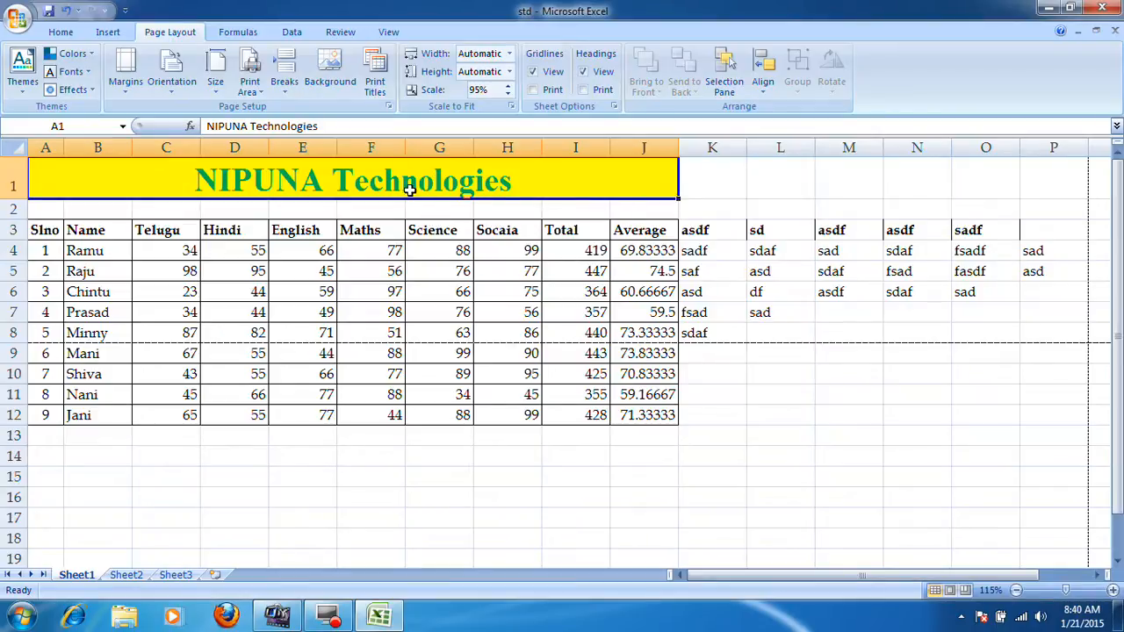
left_click(284, 75)
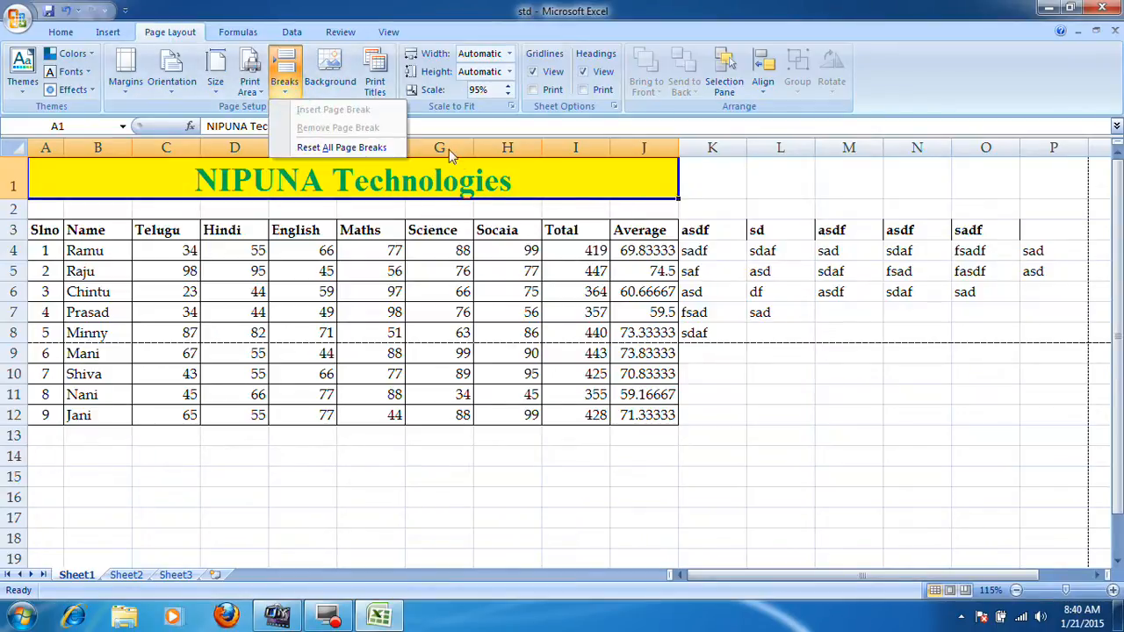
left_click(430, 208)
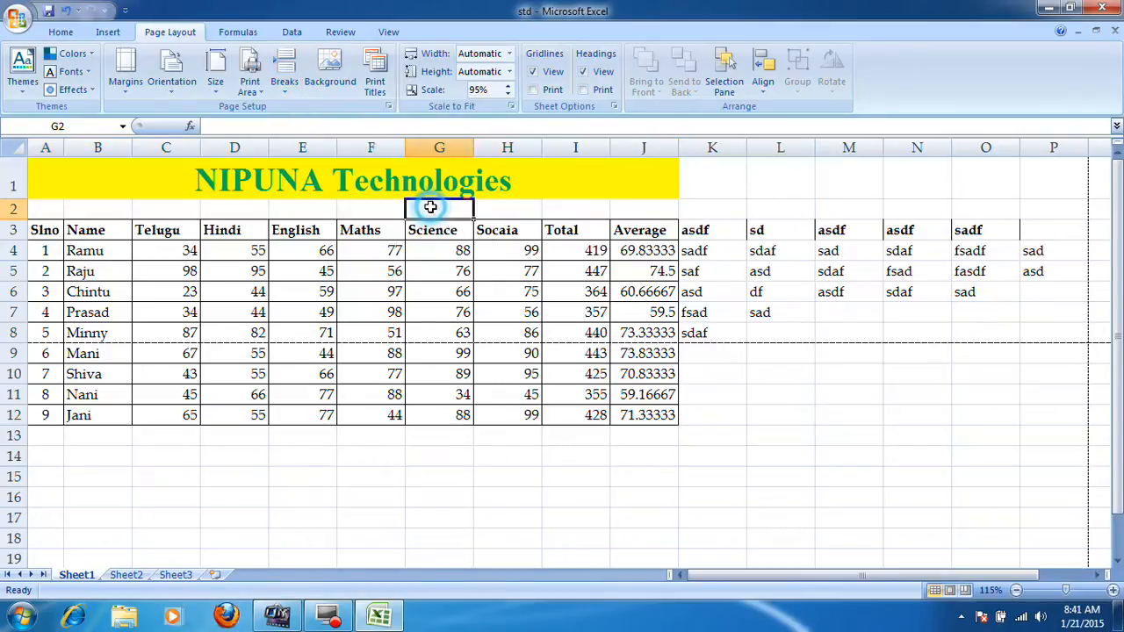
left_click(285, 90)
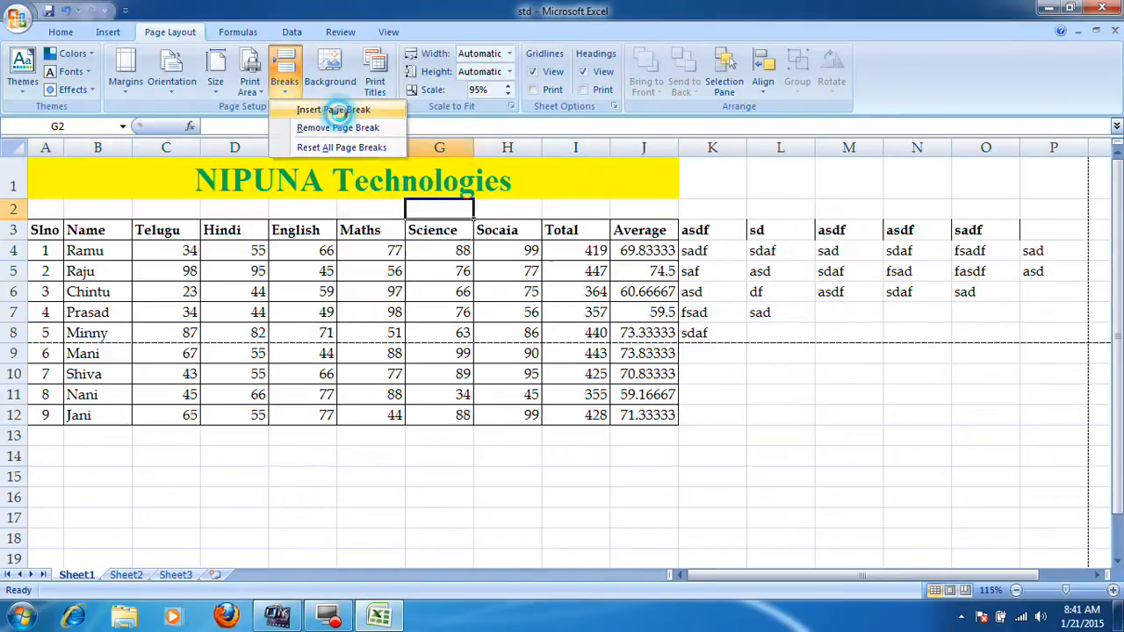
left_click(334, 111)
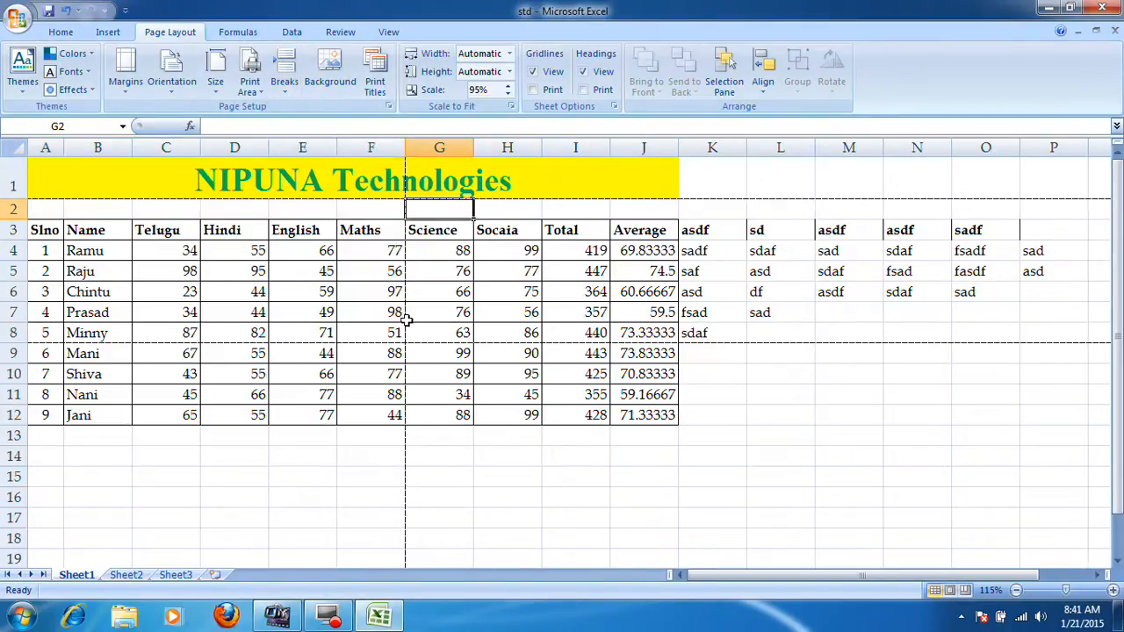
Unmerge the NIPUNA Technologies title cells in row 1.
left_click(369, 182)
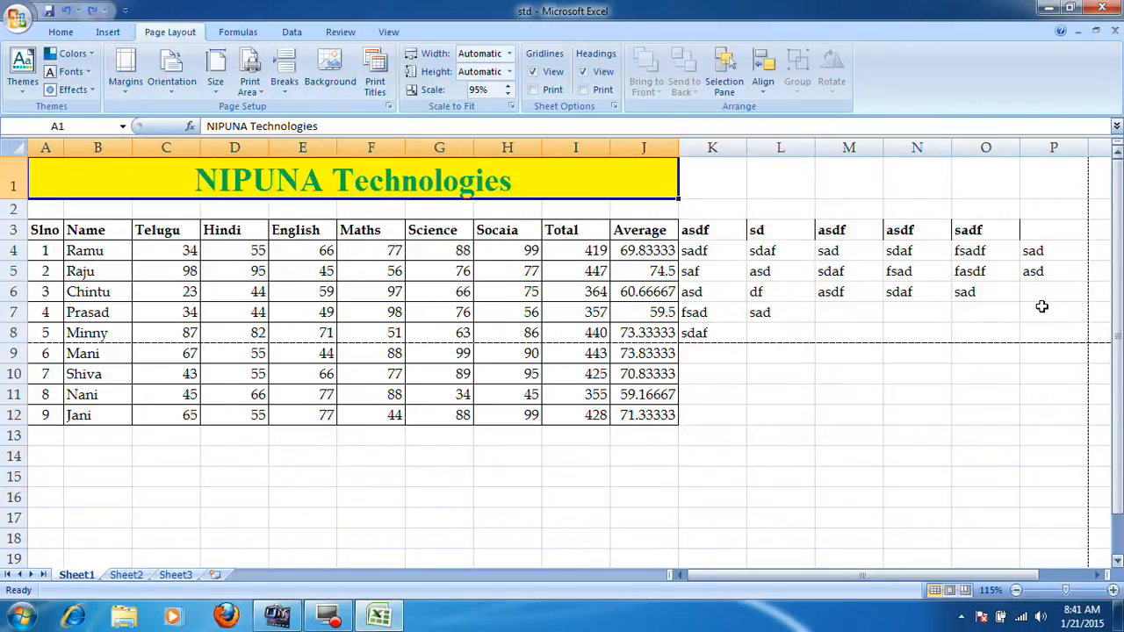
left_click(63, 33)
left_click(426, 84)
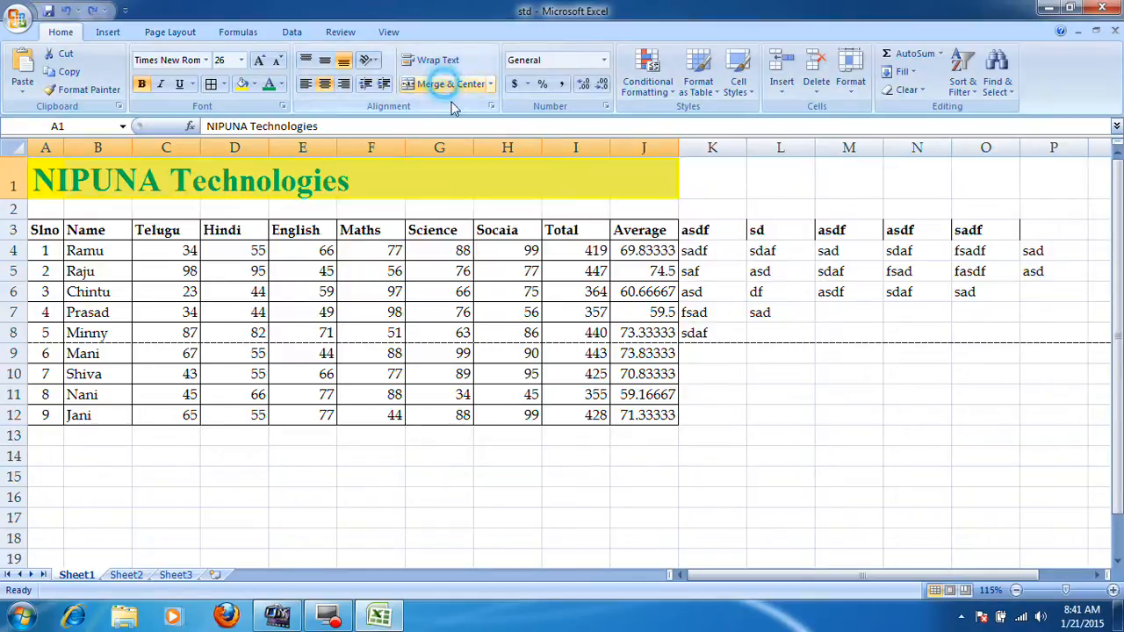
left_click(381, 182)
Insert a vertical page break before the Science column, starting from cell G1.
left_click(441, 178)
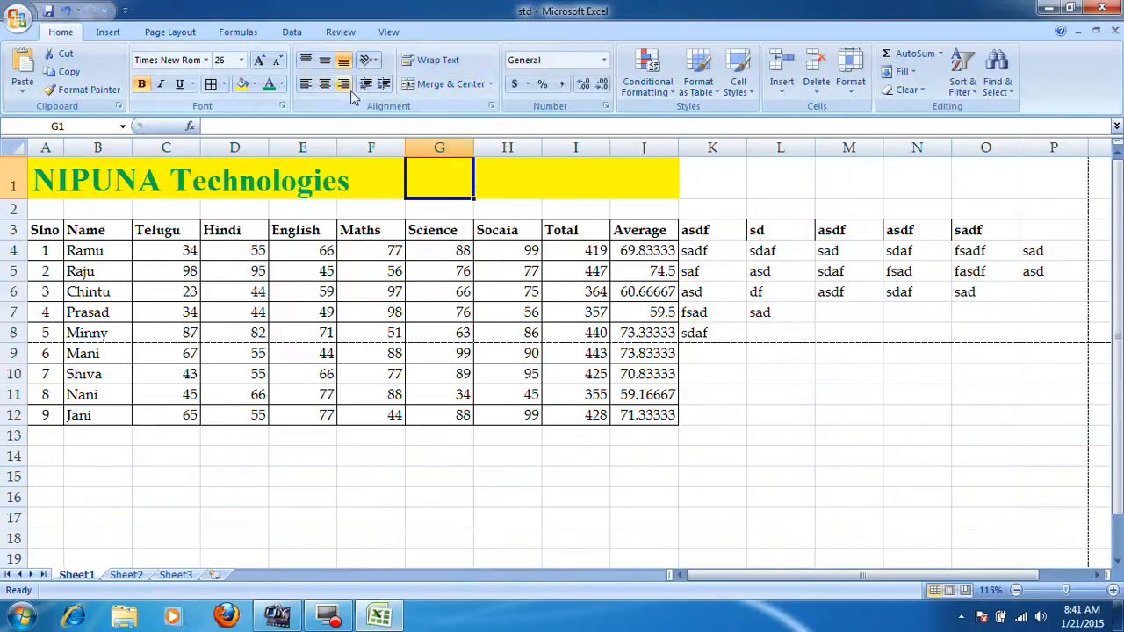
left_click(175, 34)
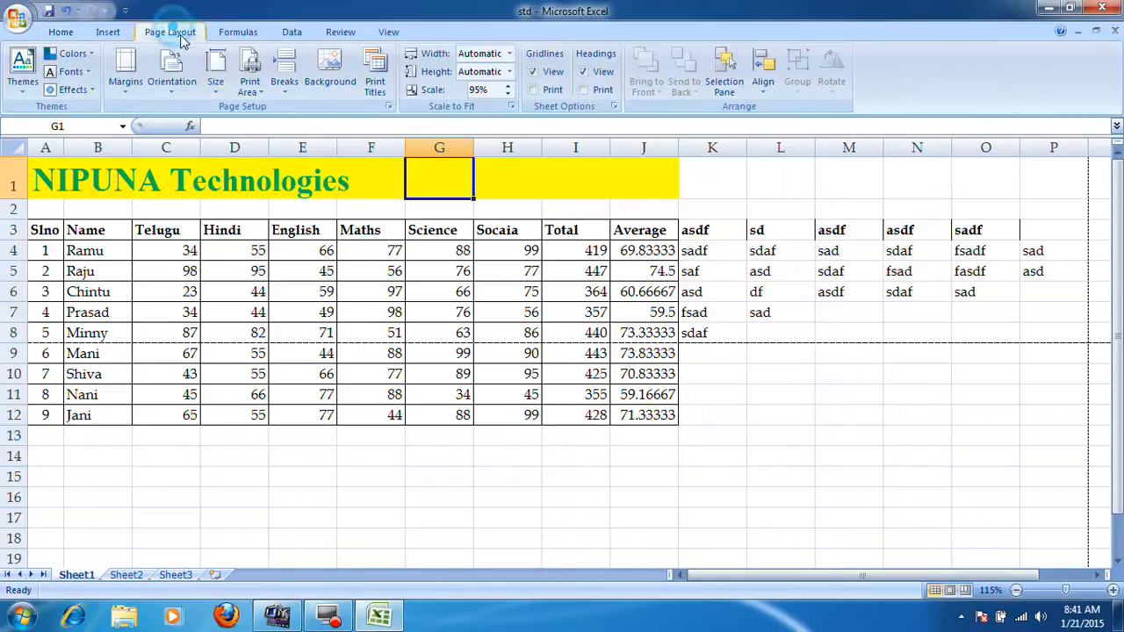
left_click(284, 70)
left_click(332, 108)
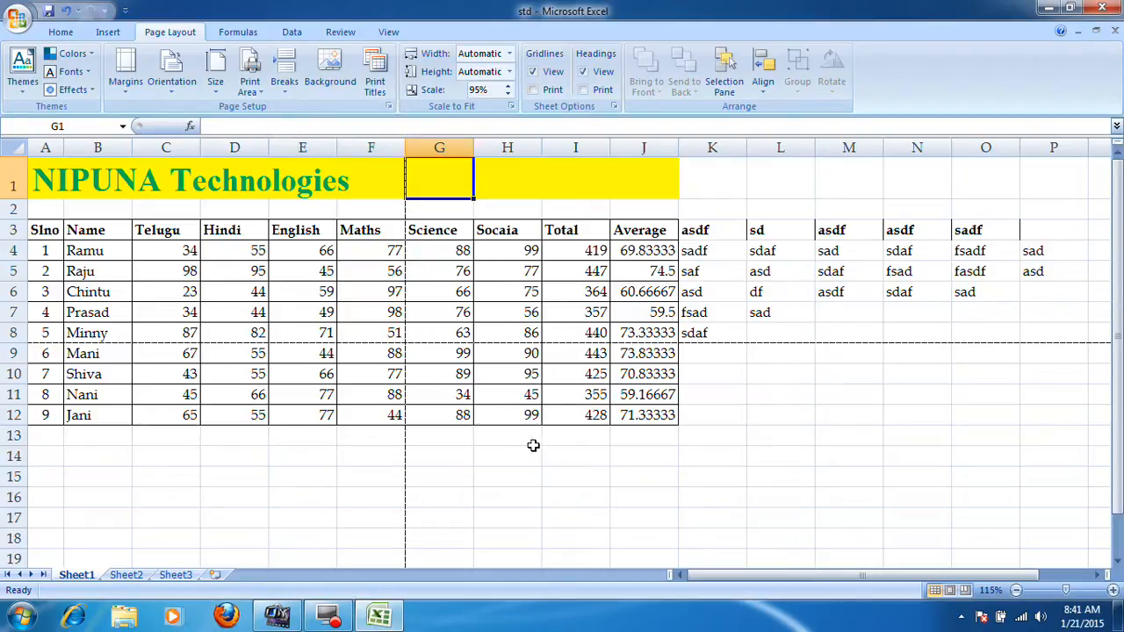
Insert page breaks at cell I11, above row 11 and before the Total column.
left_click(602, 392)
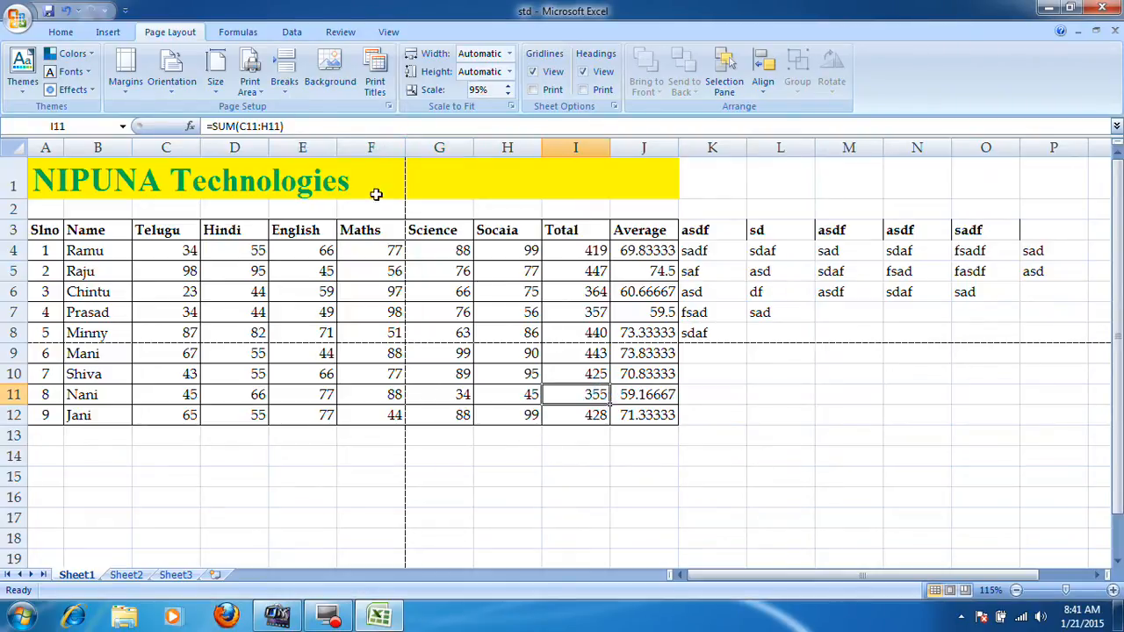
left_click(249, 77)
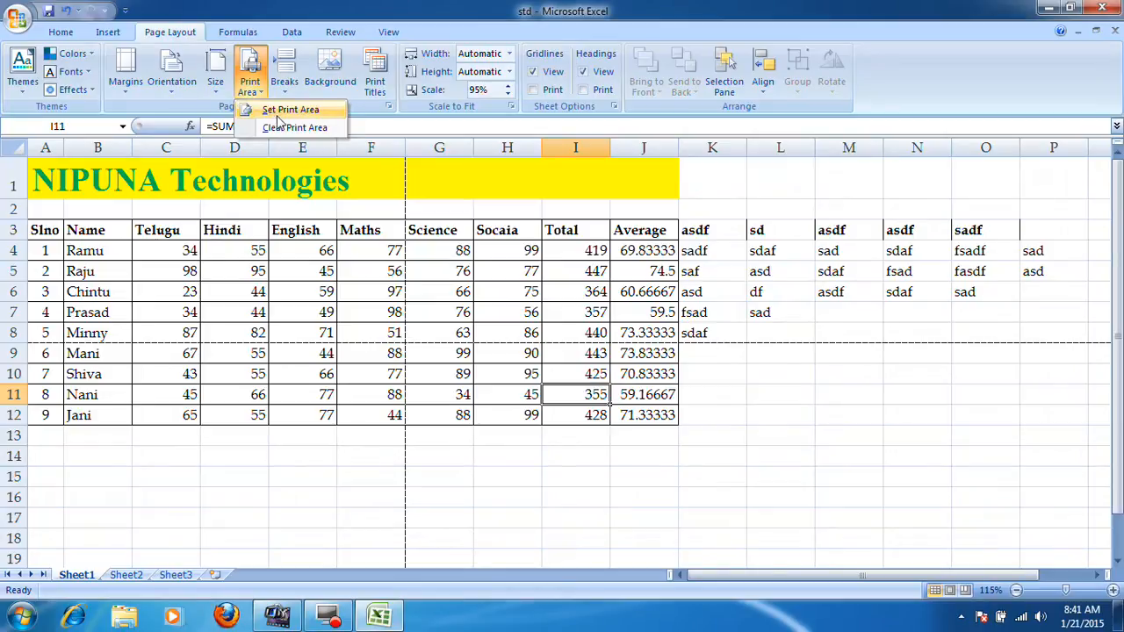
left_click(284, 75)
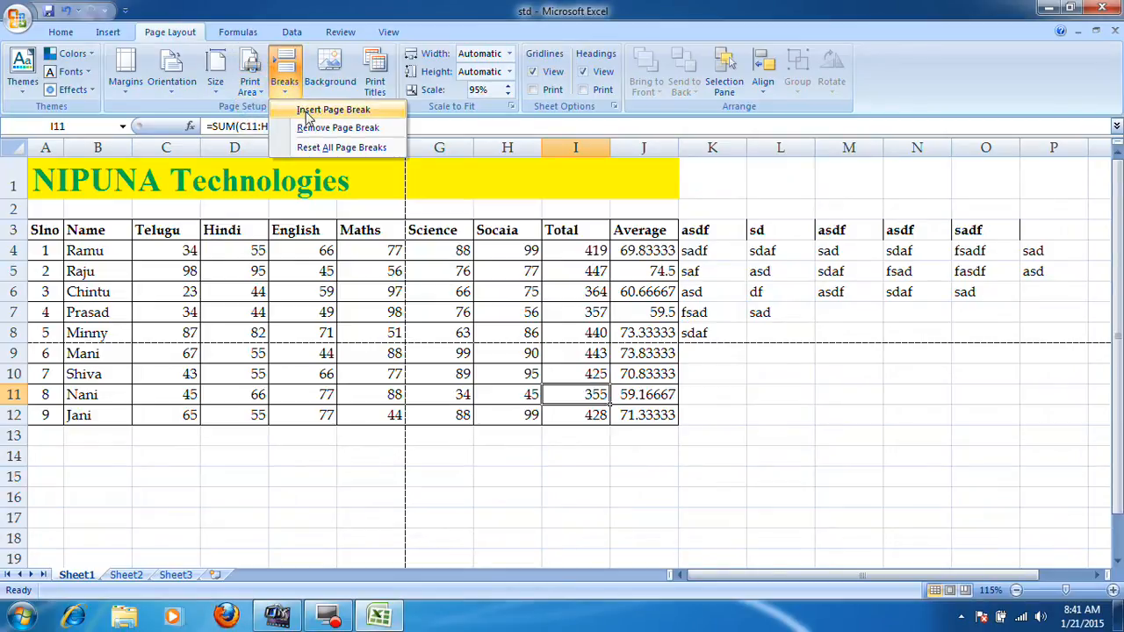
left_click(307, 111)
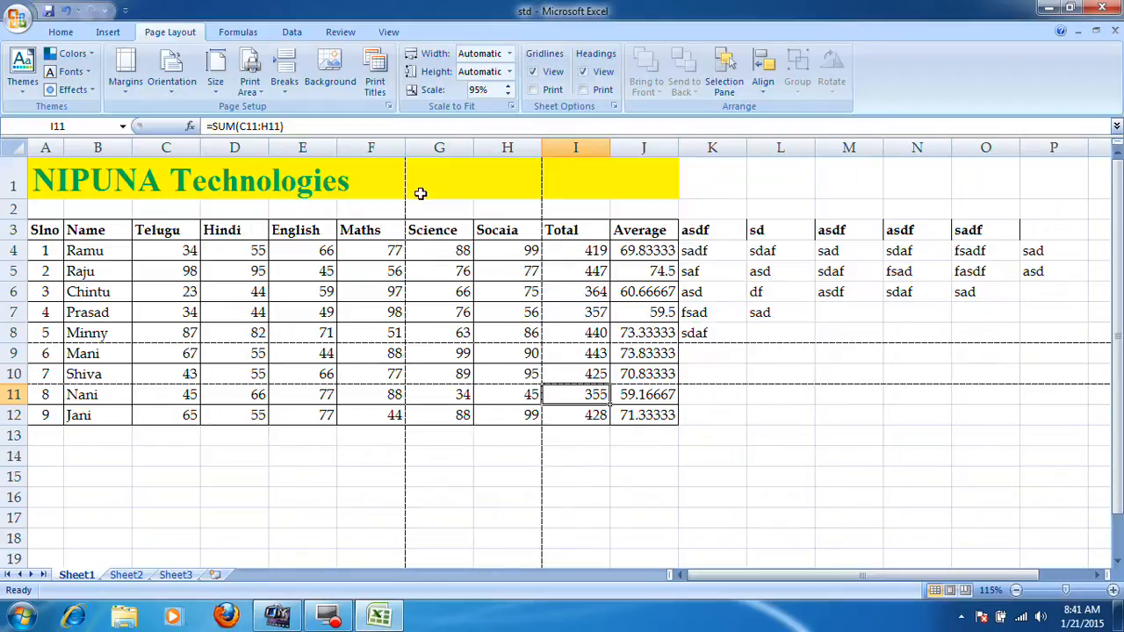
left_click(423, 164)
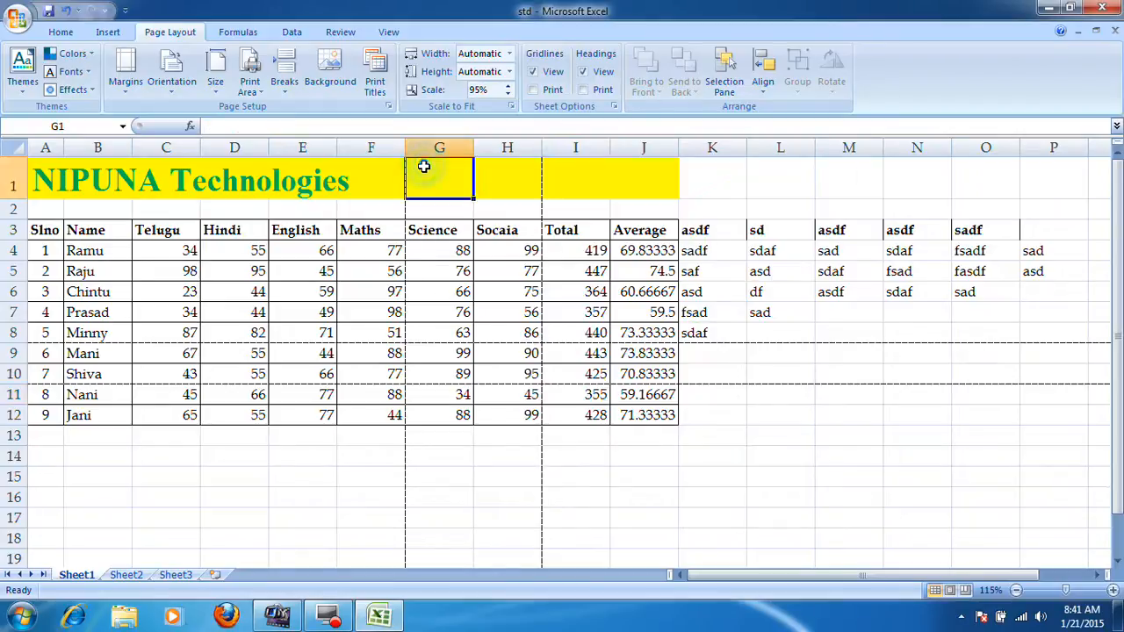
left_click(41, 353)
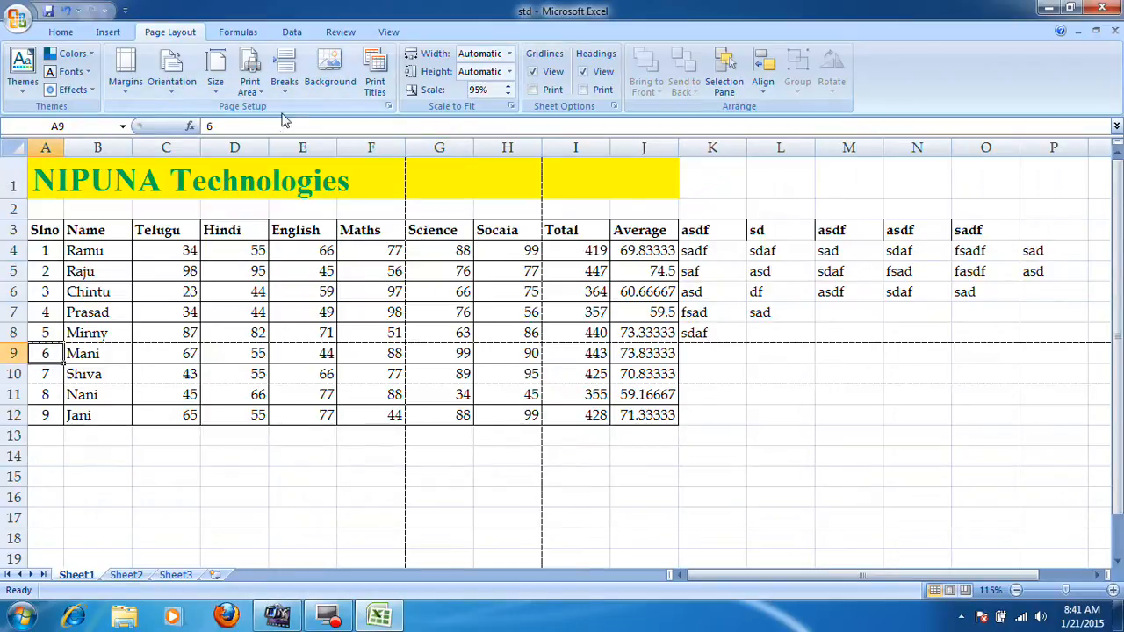
left_click(375, 453)
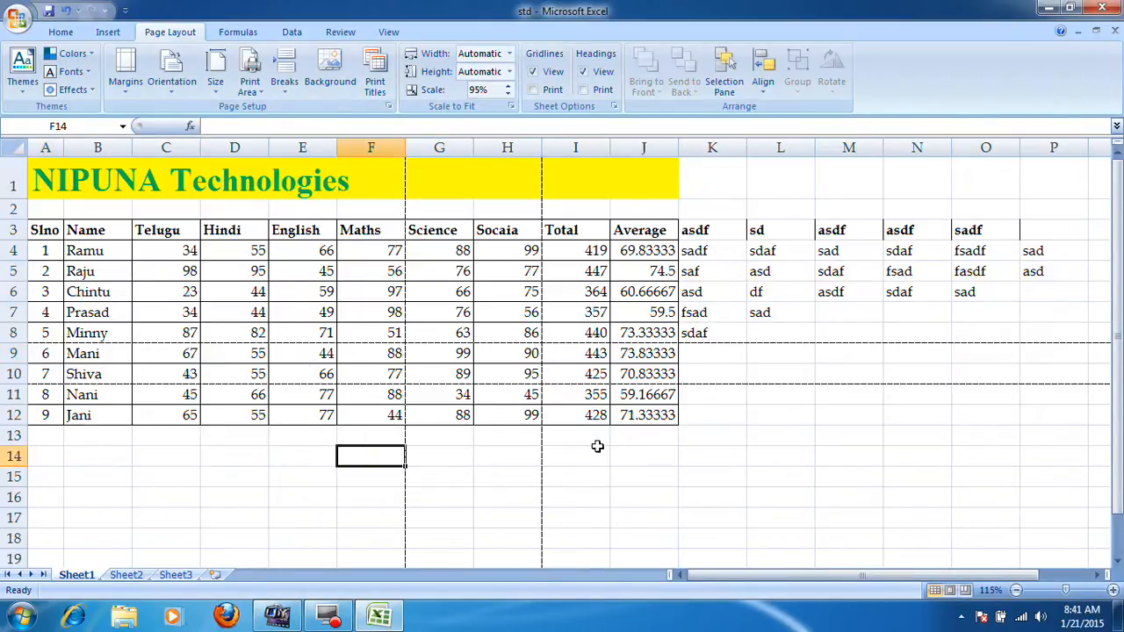
left_click(283, 75)
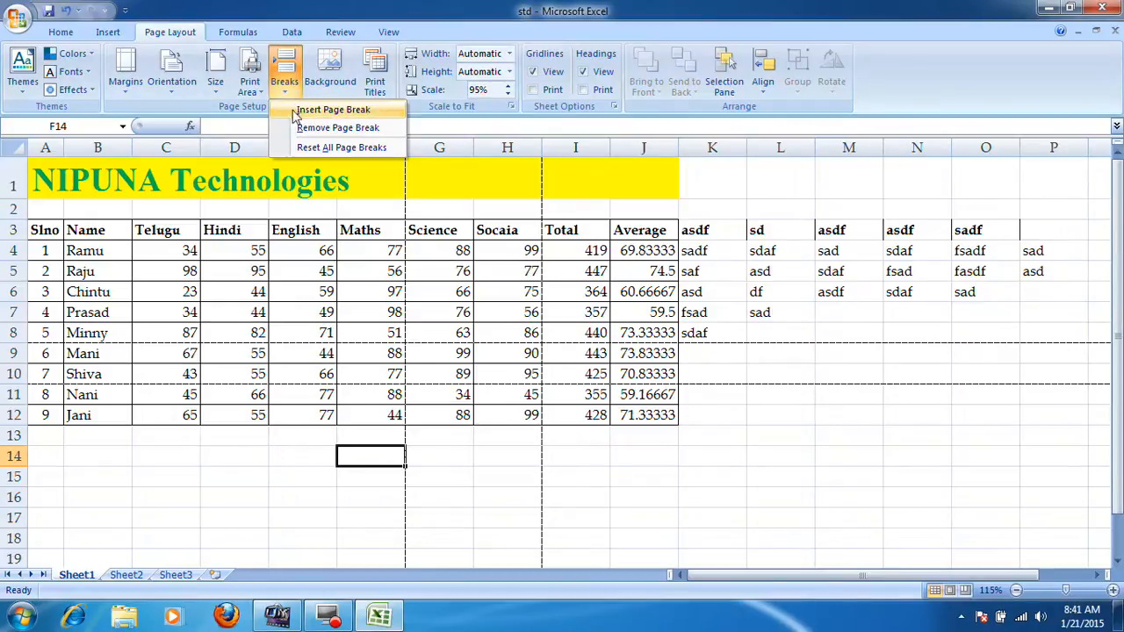
left_click(630, 421)
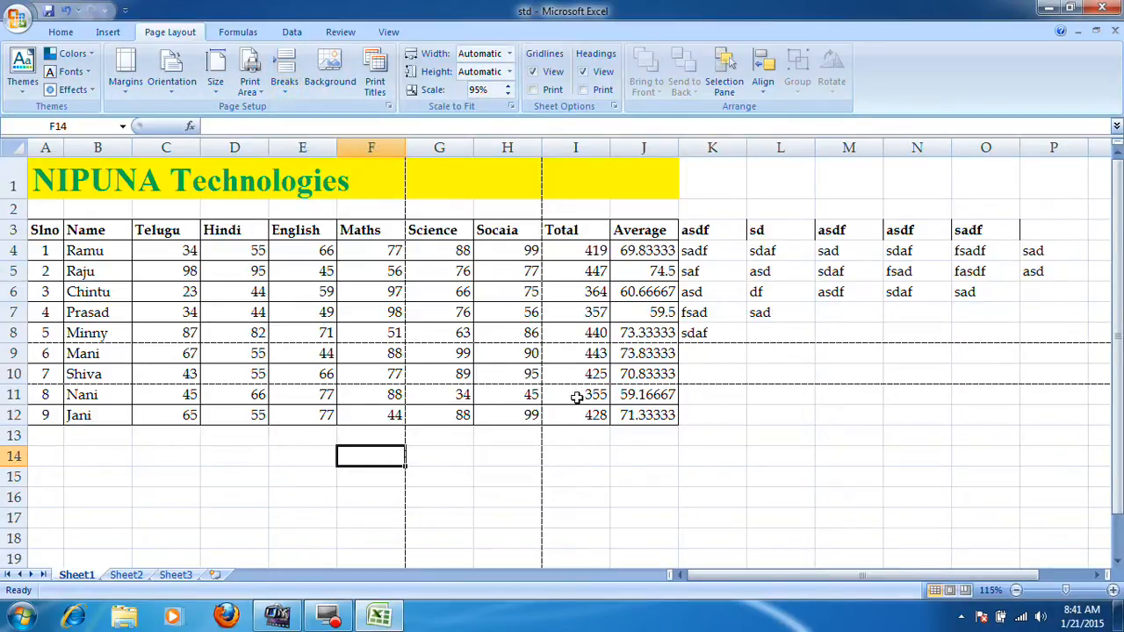
left_click(571, 391)
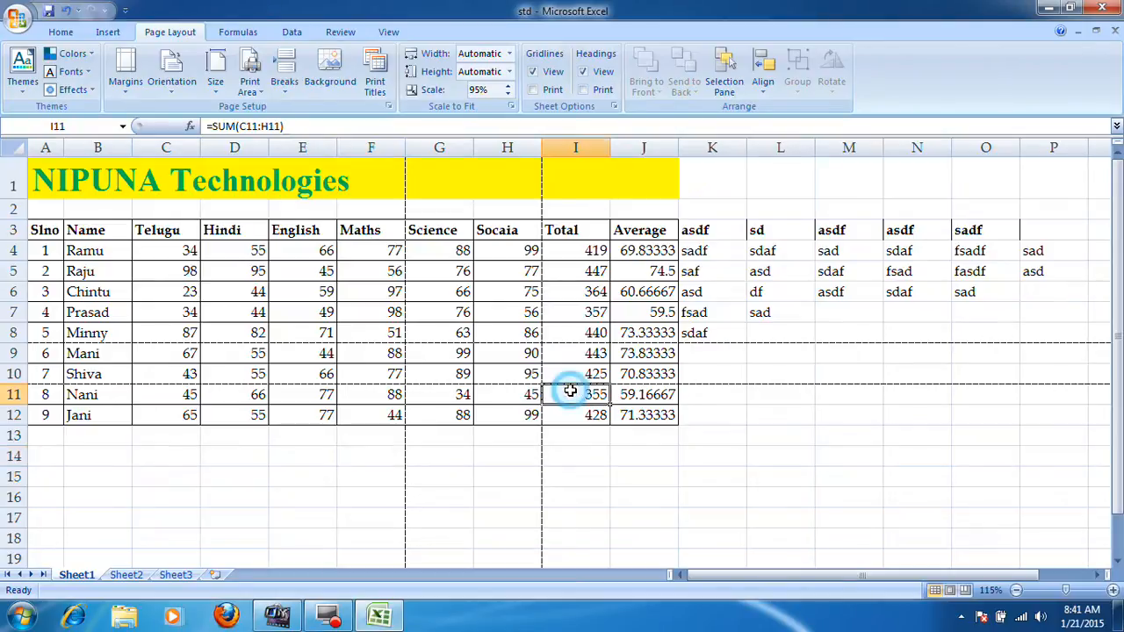
left_click(283, 77)
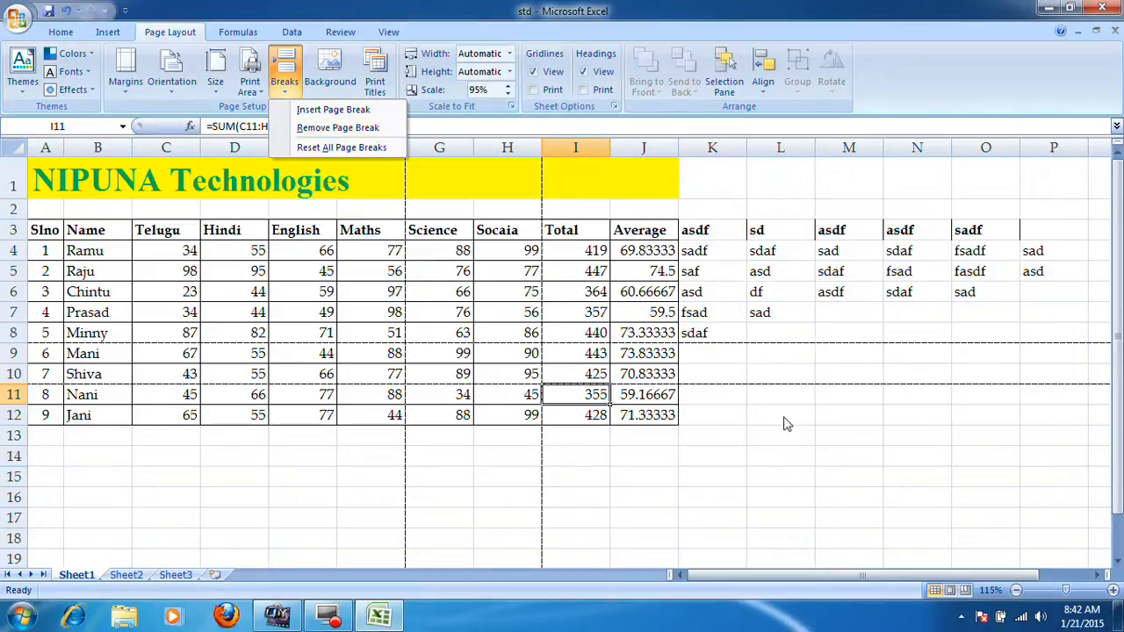
left_click(756, 395)
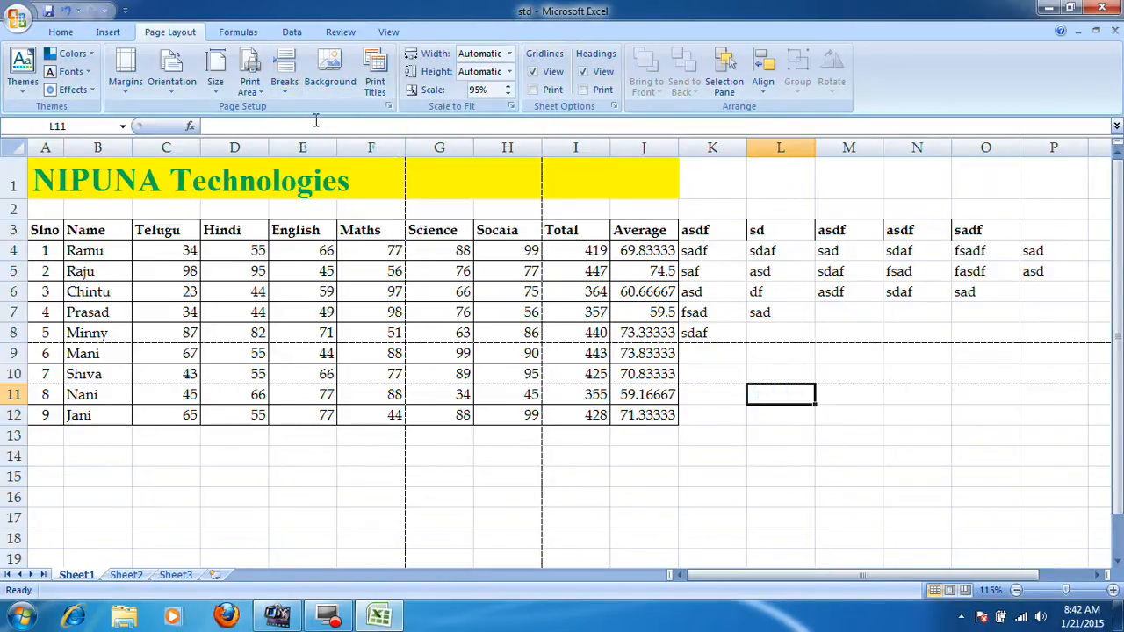
left_click(281, 94)
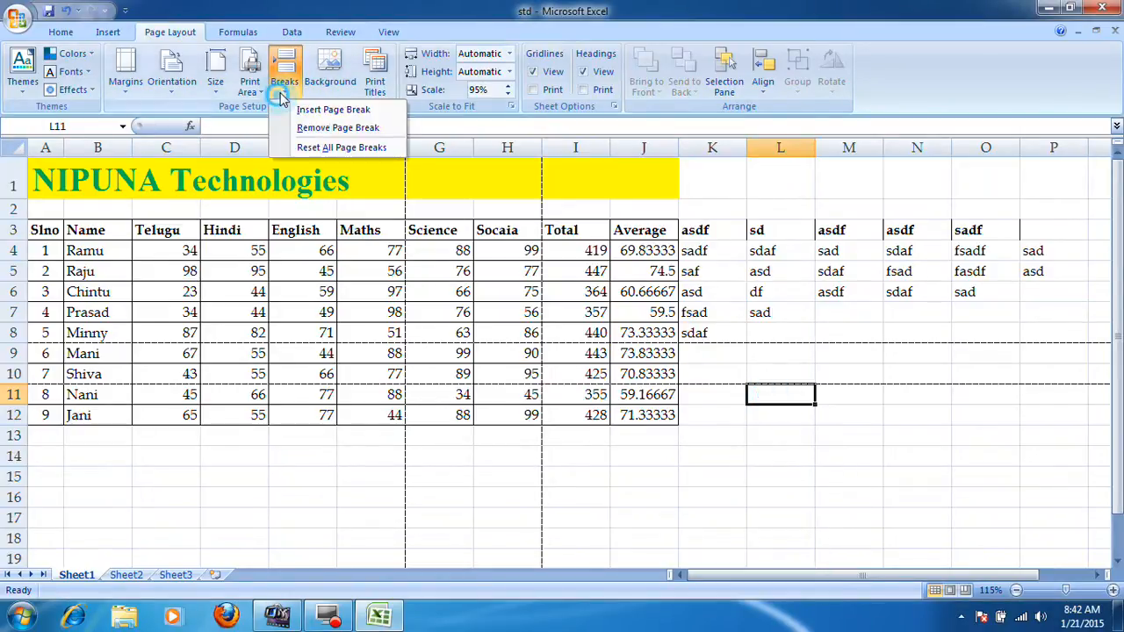
left_click(455, 321)
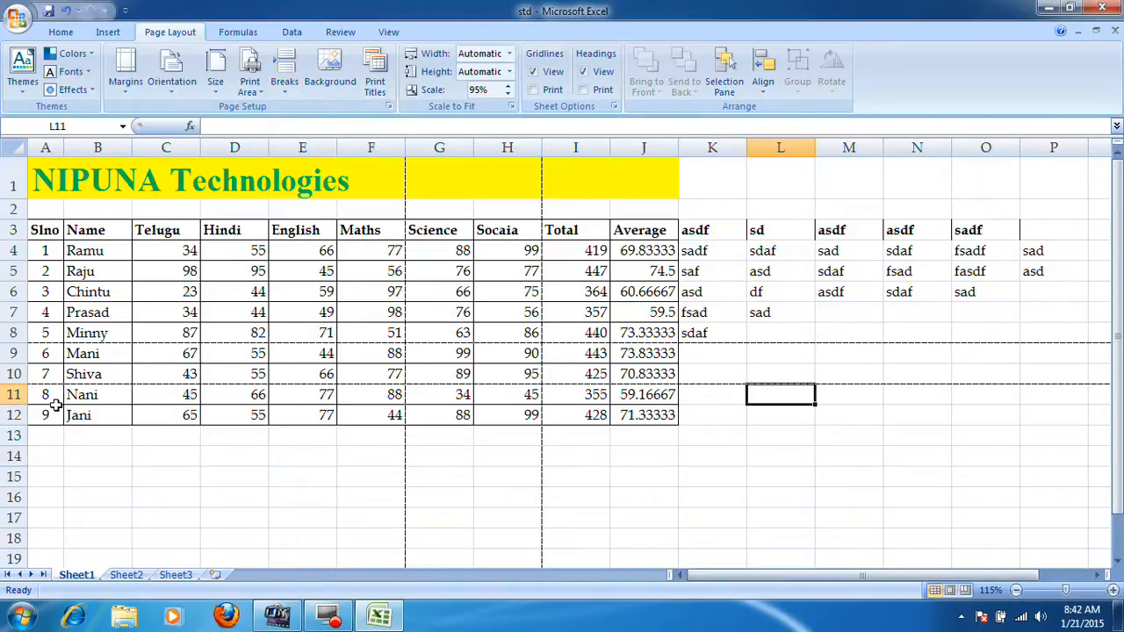
left_click(95, 398)
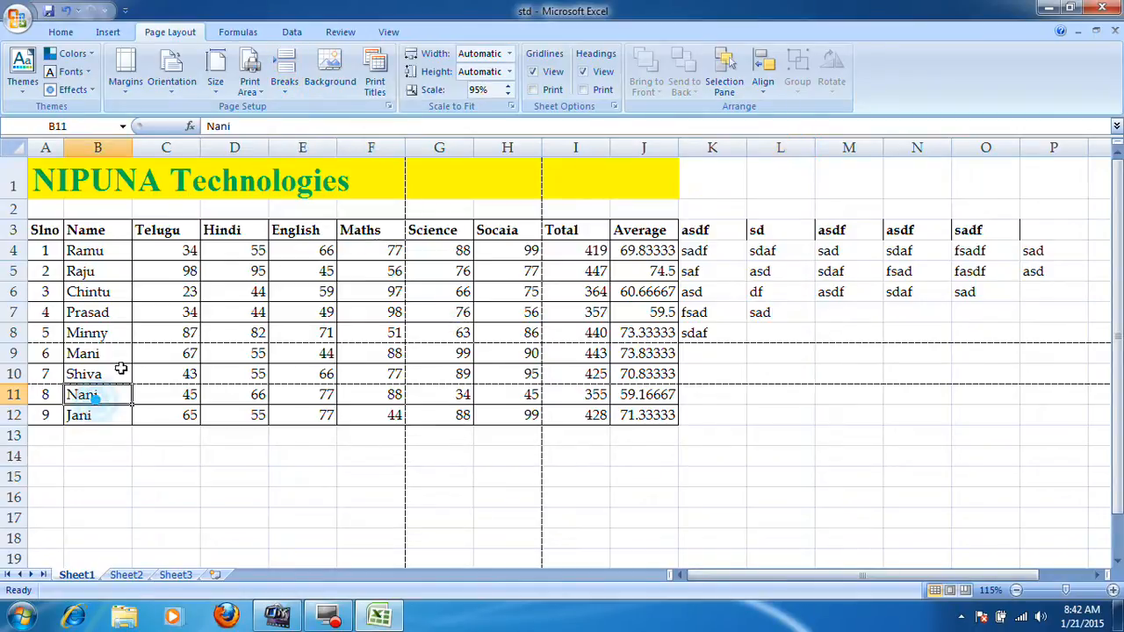
left_click(283, 88)
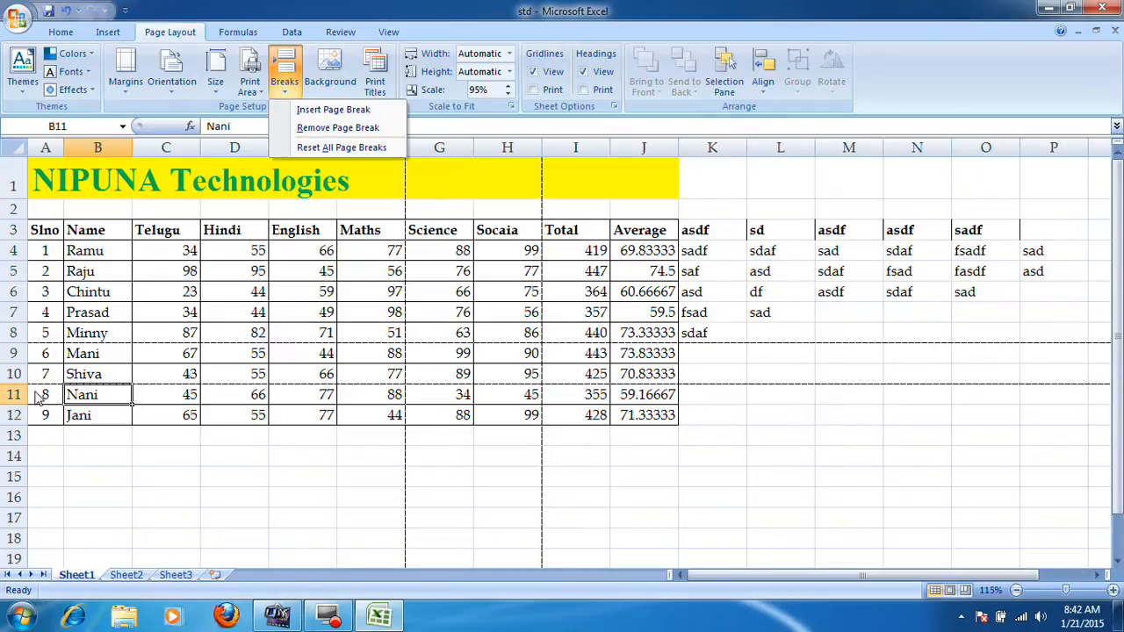
left_click(463, 353)
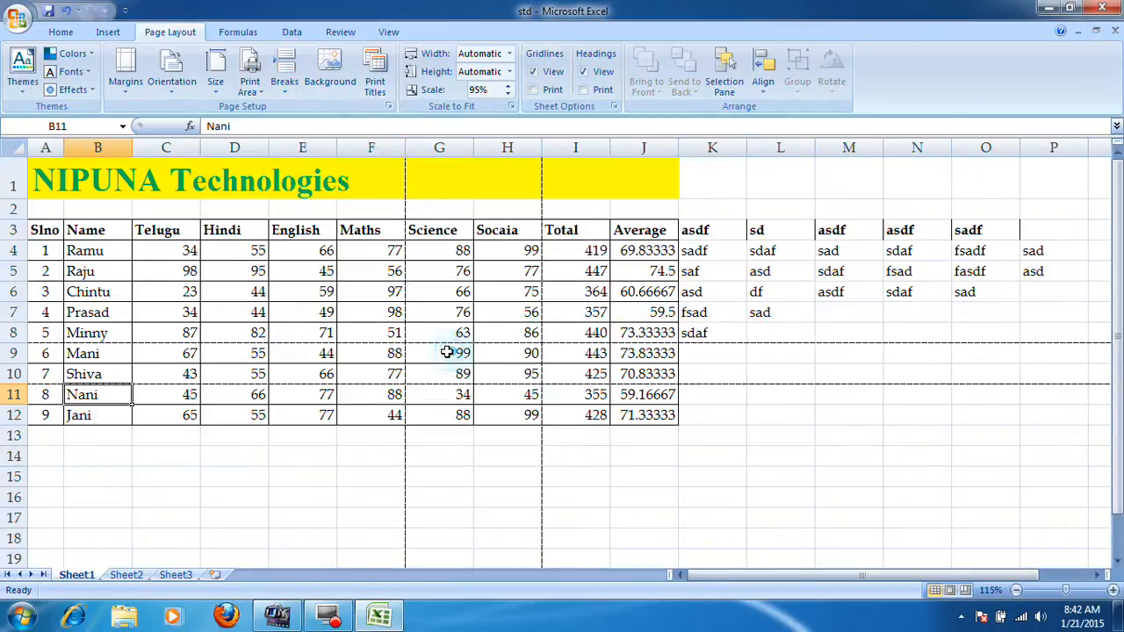
left_click(463, 353)
left_click(284, 93)
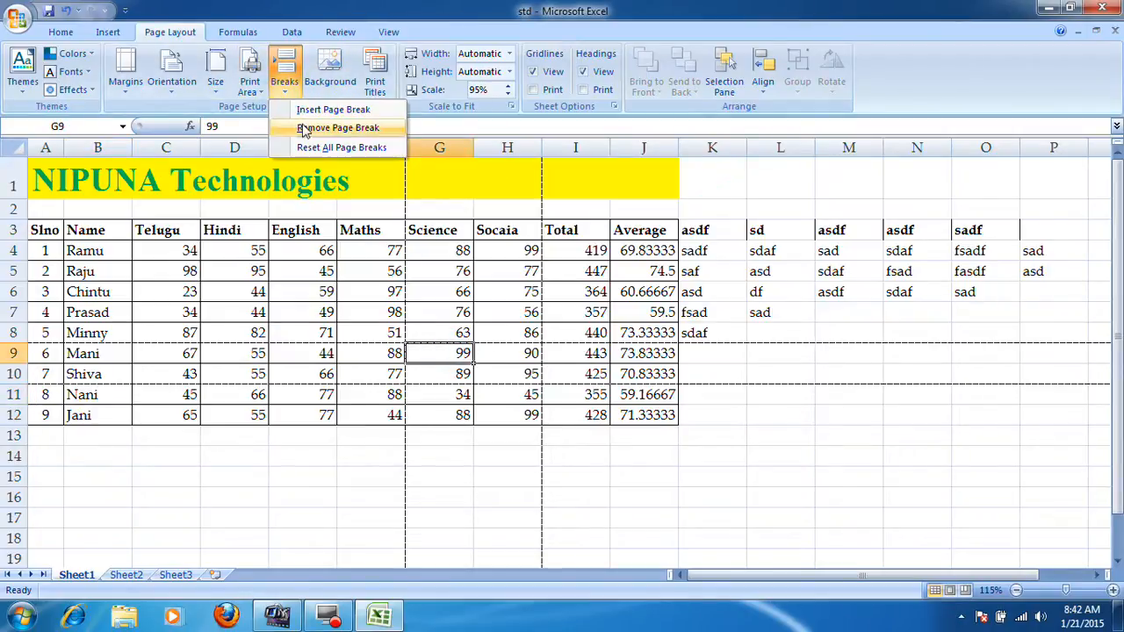
Try to remove a page break from cell K4, which lies away from the break lines.
left_click(722, 250)
left_click(286, 86)
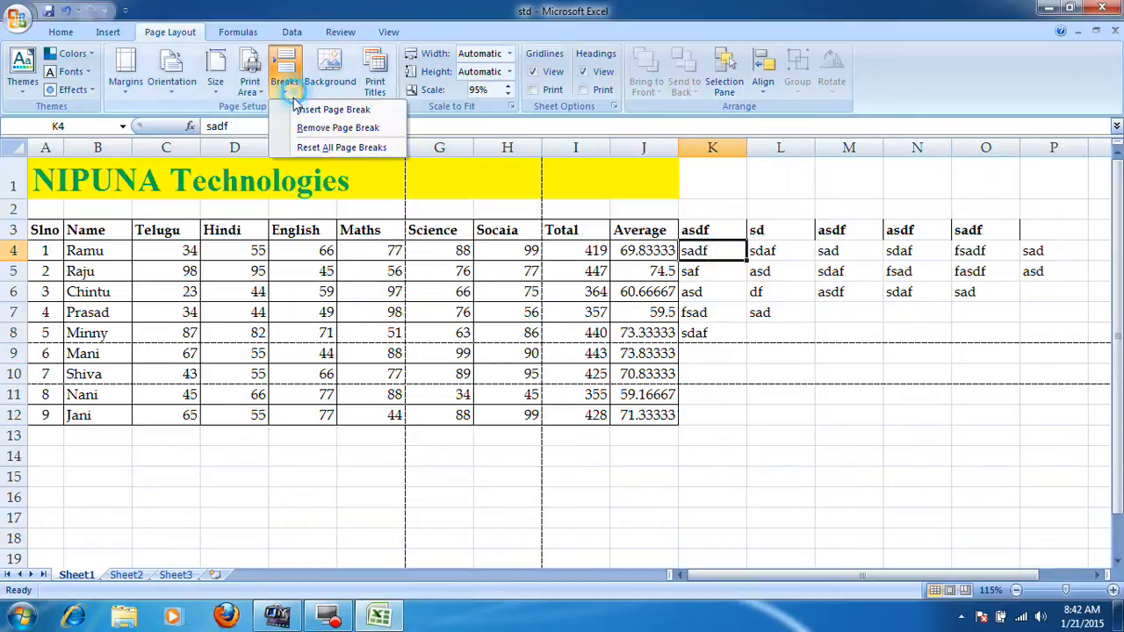
left_click(327, 128)
left_click(295, 96)
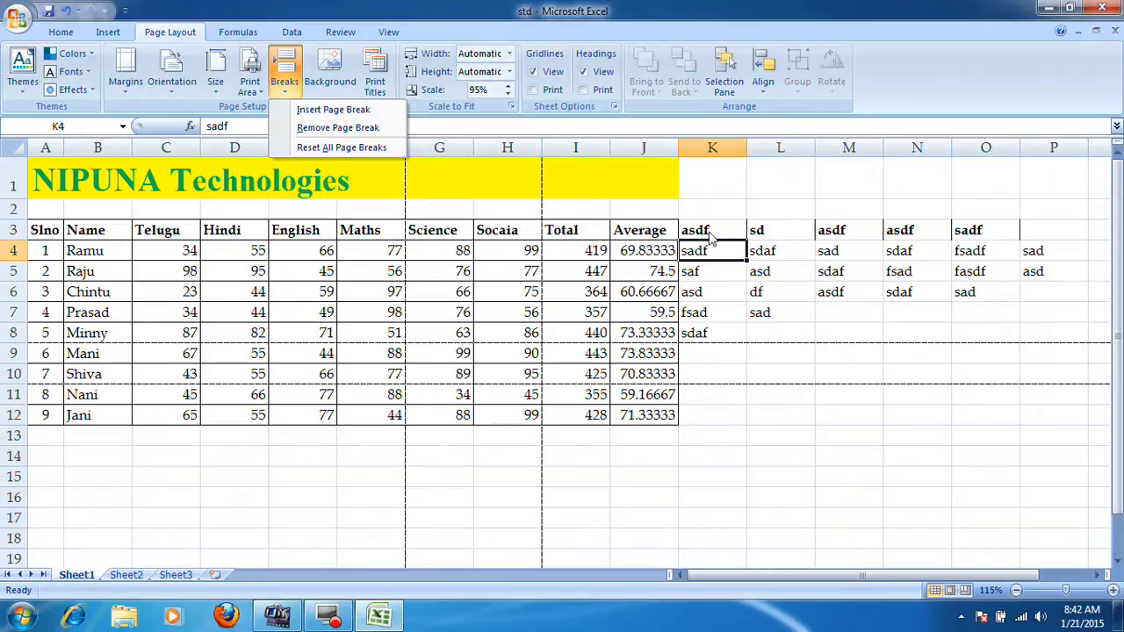
left_click(546, 356)
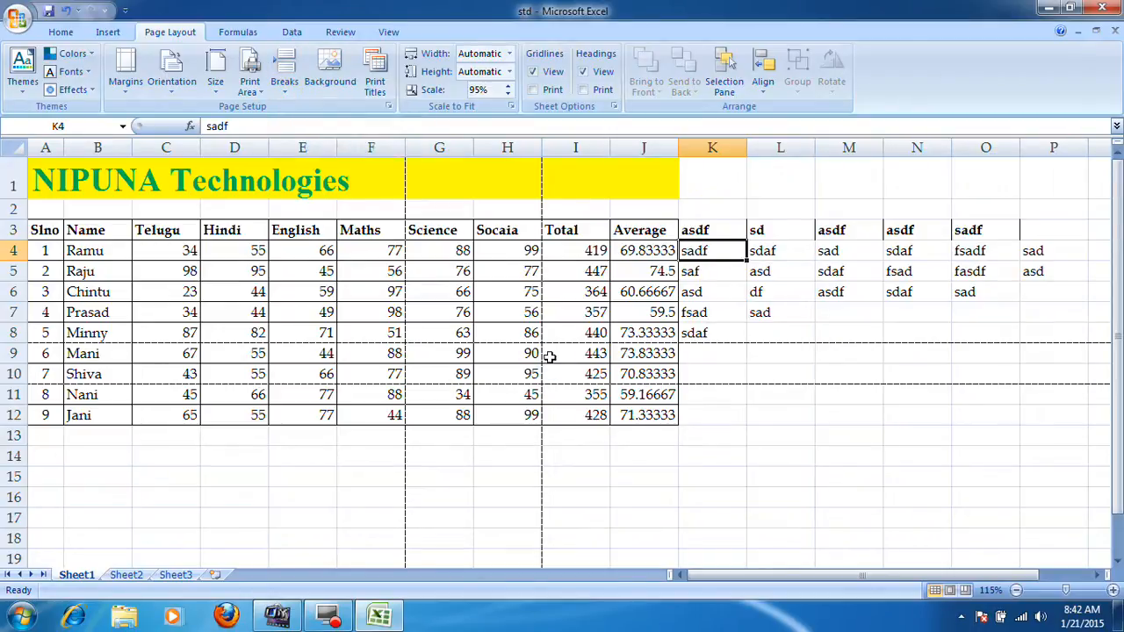
Remove the page breaks at cell I11, above row 11 and before the Total column.
left_click(568, 399)
left_click(284, 68)
left_click(338, 128)
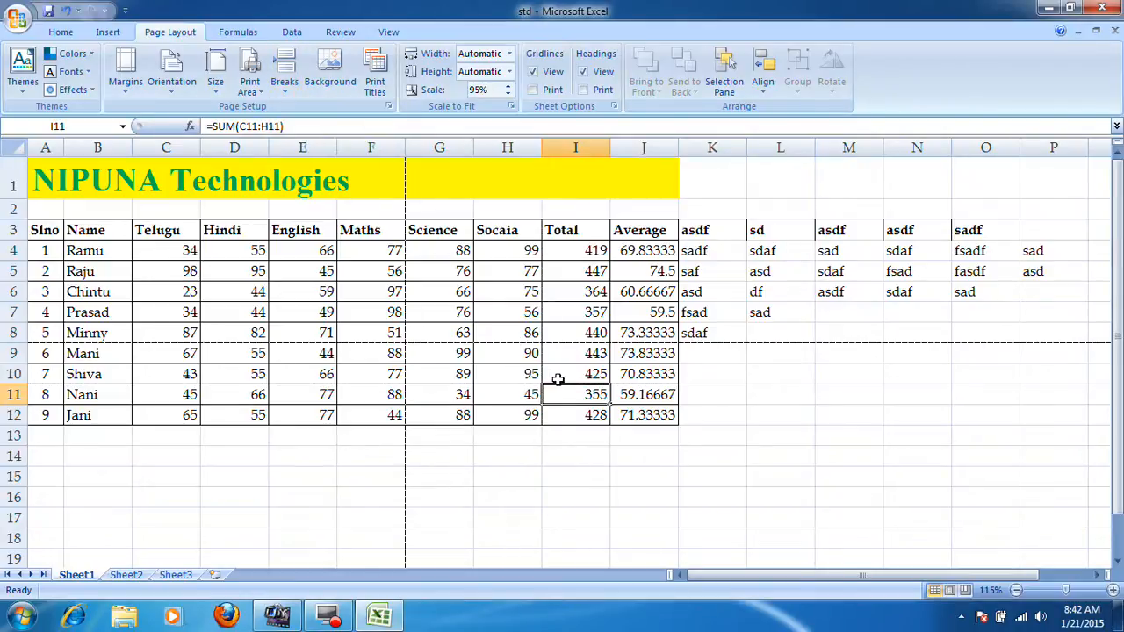
Remove the vertical page break before the Science column, working from cell G1.
left_click(438, 174)
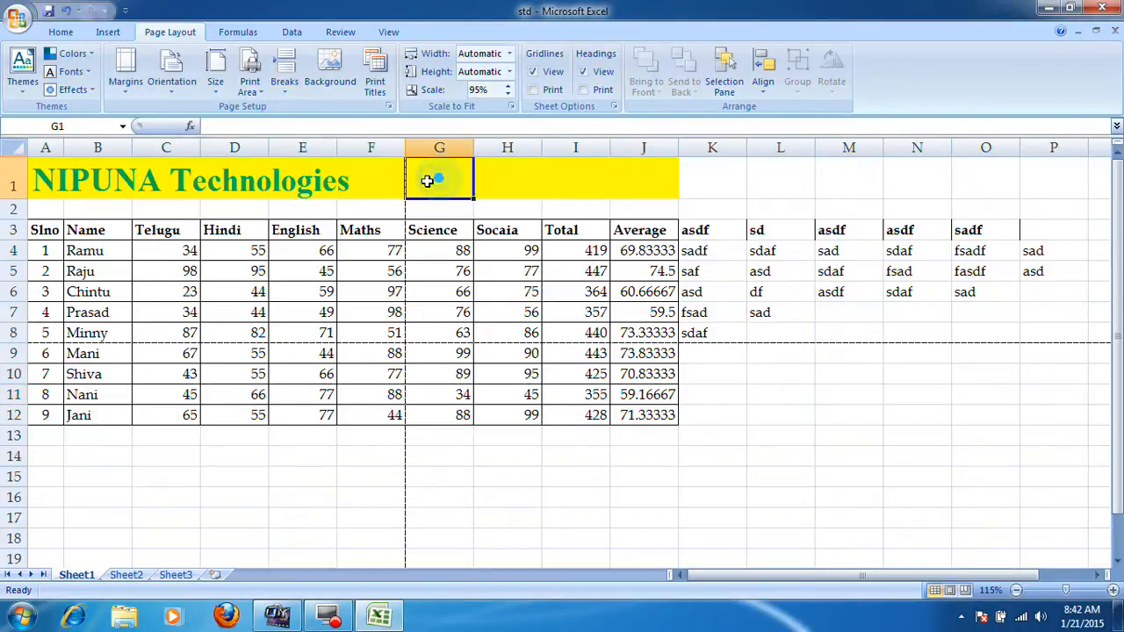
left_click(279, 94)
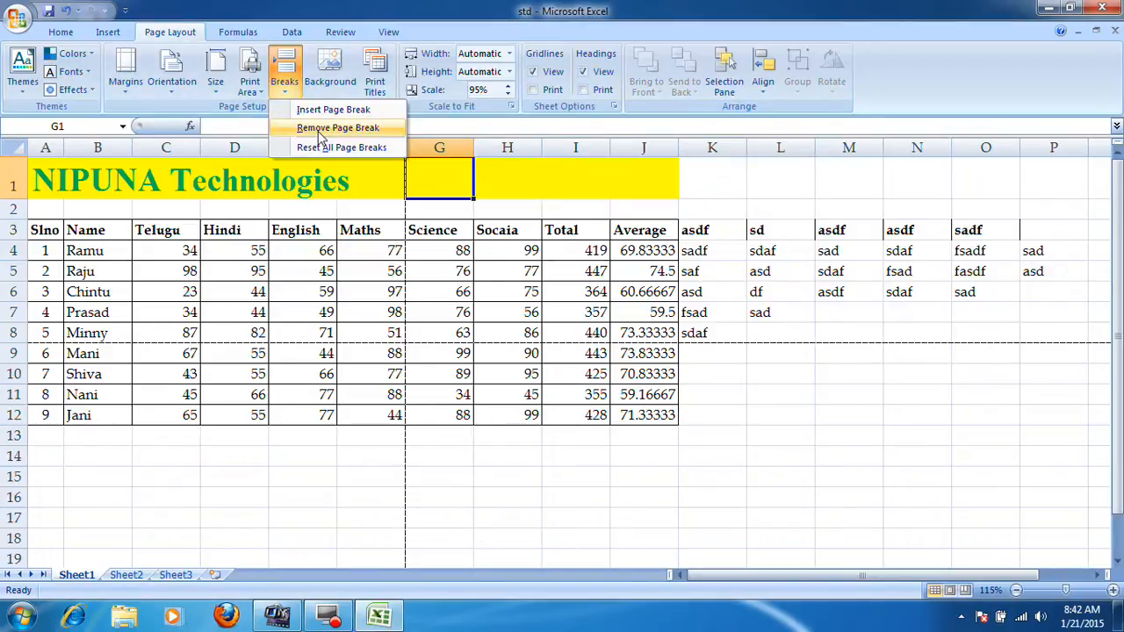
left_click(320, 129)
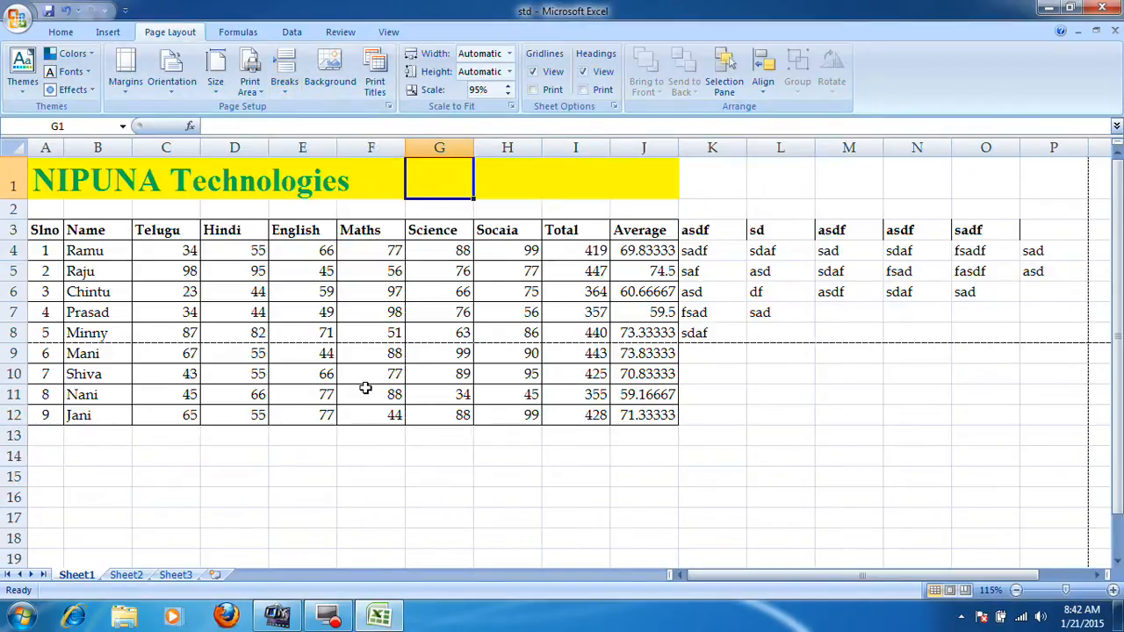
Reinsert the vertical page break before the Science column at cell G1.
left_click(41, 355)
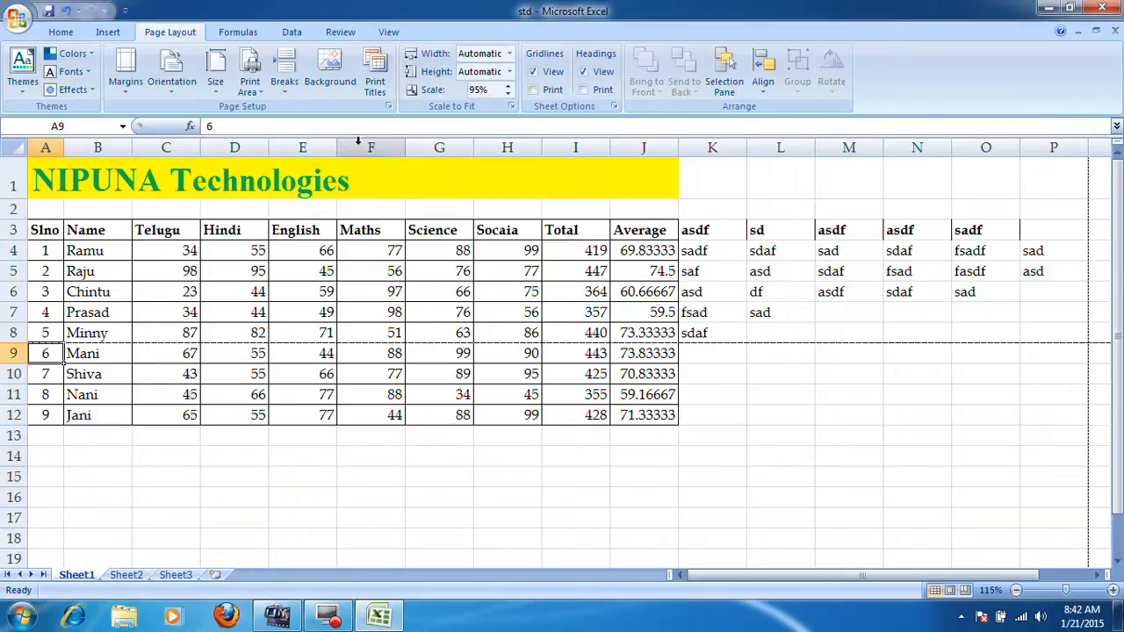
left_click(284, 77)
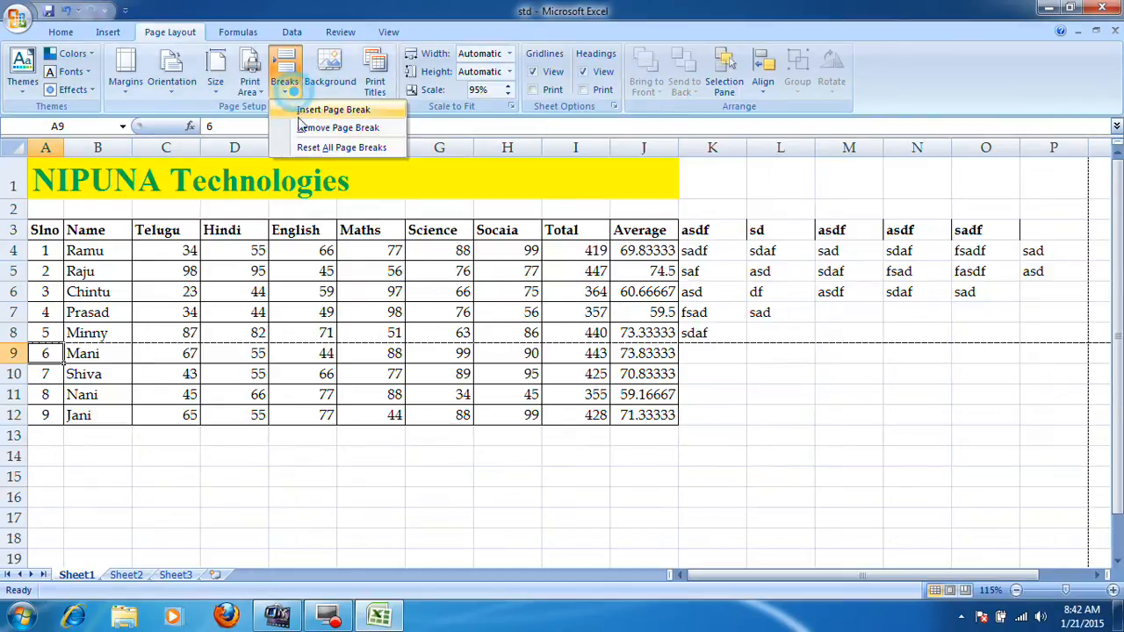
left_click(415, 172)
left_click(284, 77)
left_click(329, 110)
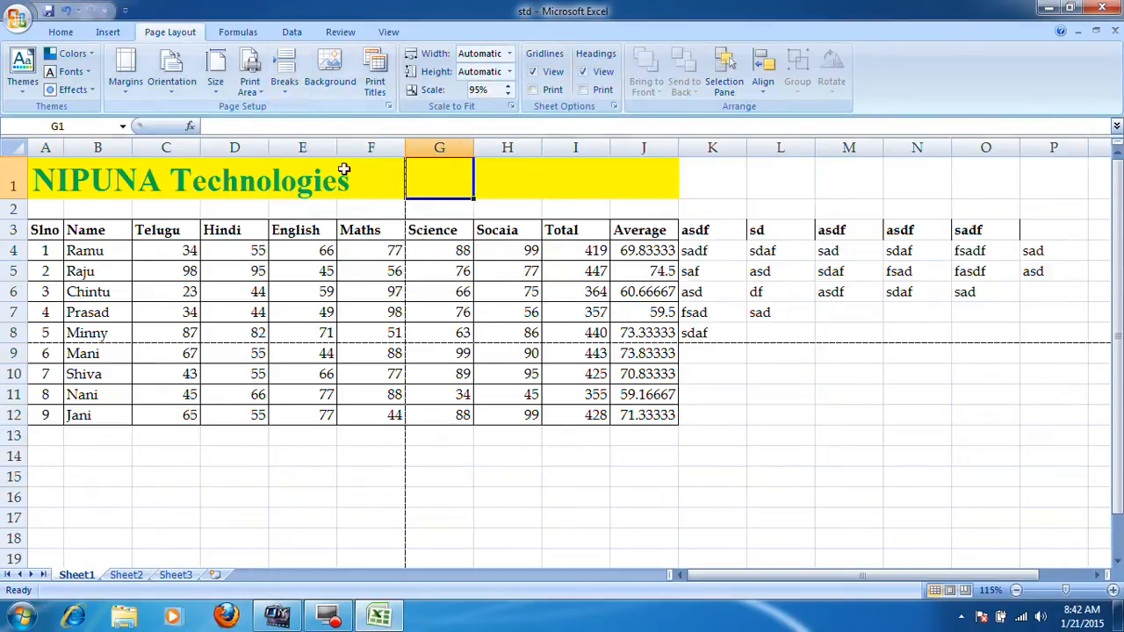
Insert page breaks at cell I10, above row 10 and before the Total column.
left_click(576, 372)
left_click(282, 75)
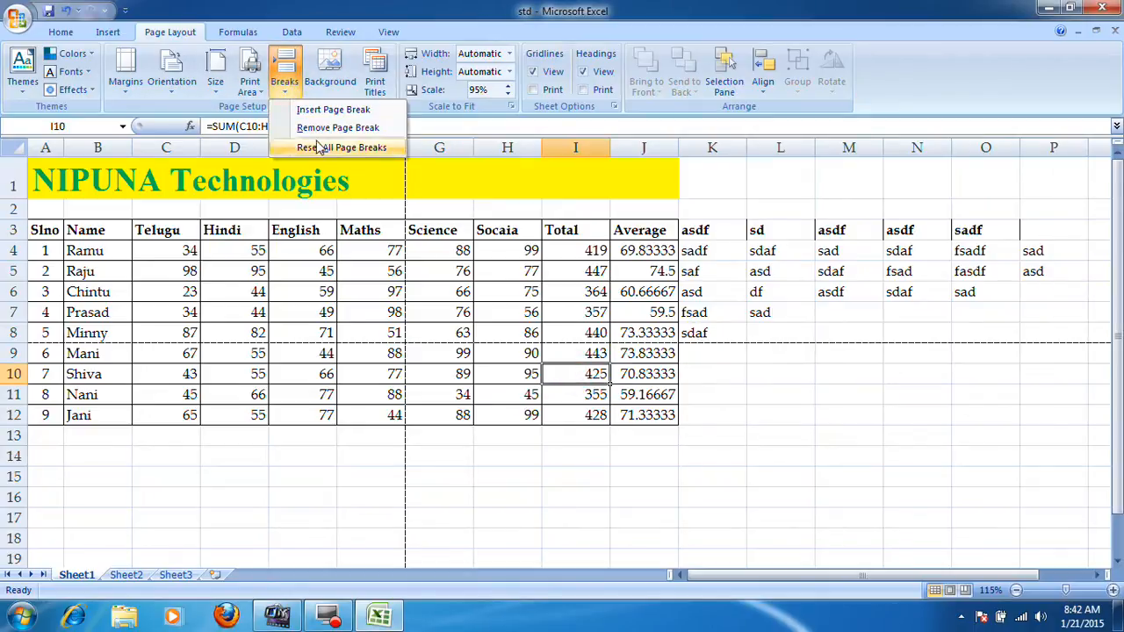
left_click(325, 110)
left_click(597, 454)
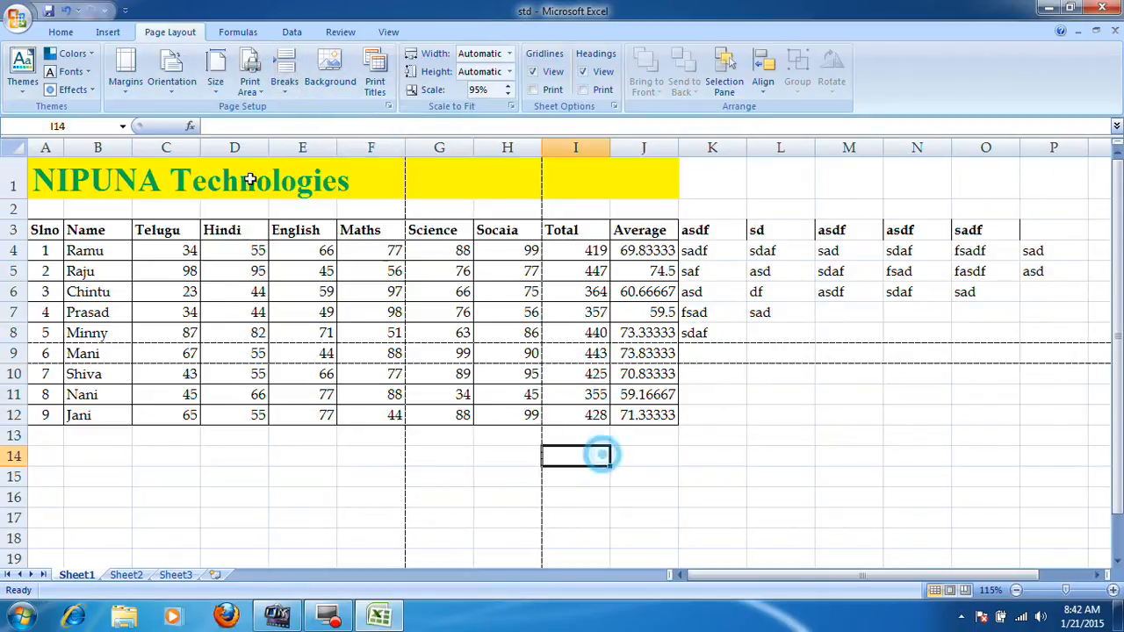
Page through the sheet in Print Preview to examine how the page breaks split the table, and close the preview.
left_click(11, 17)
mouse_move(53, 202)
left_click(193, 173)
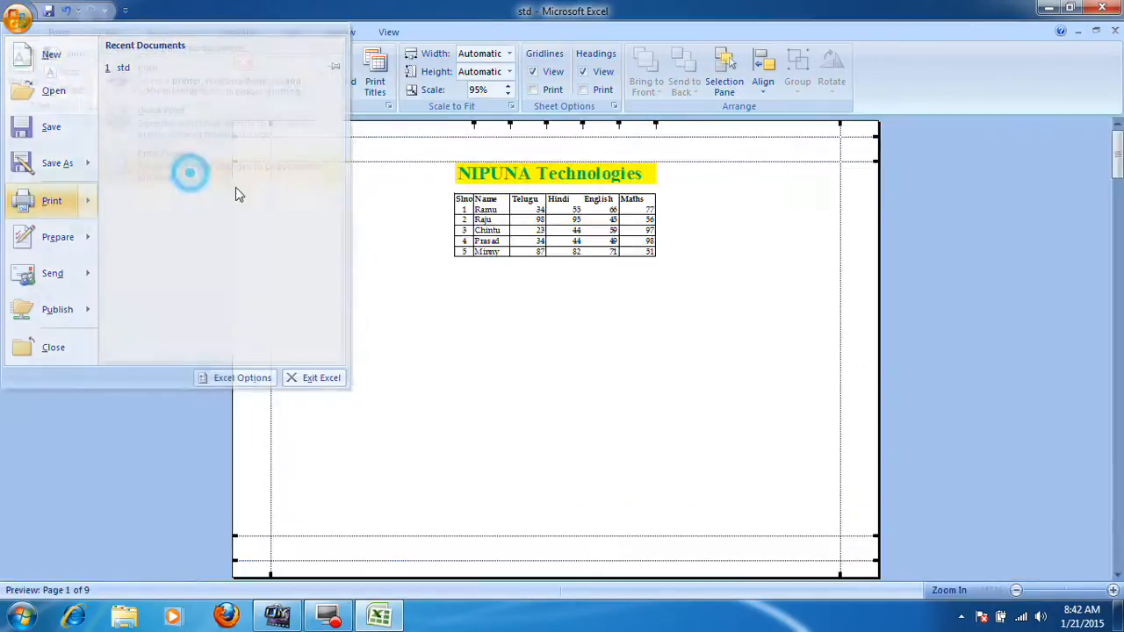
left_click(168, 56)
left_click(169, 56)
left_click(169, 56)
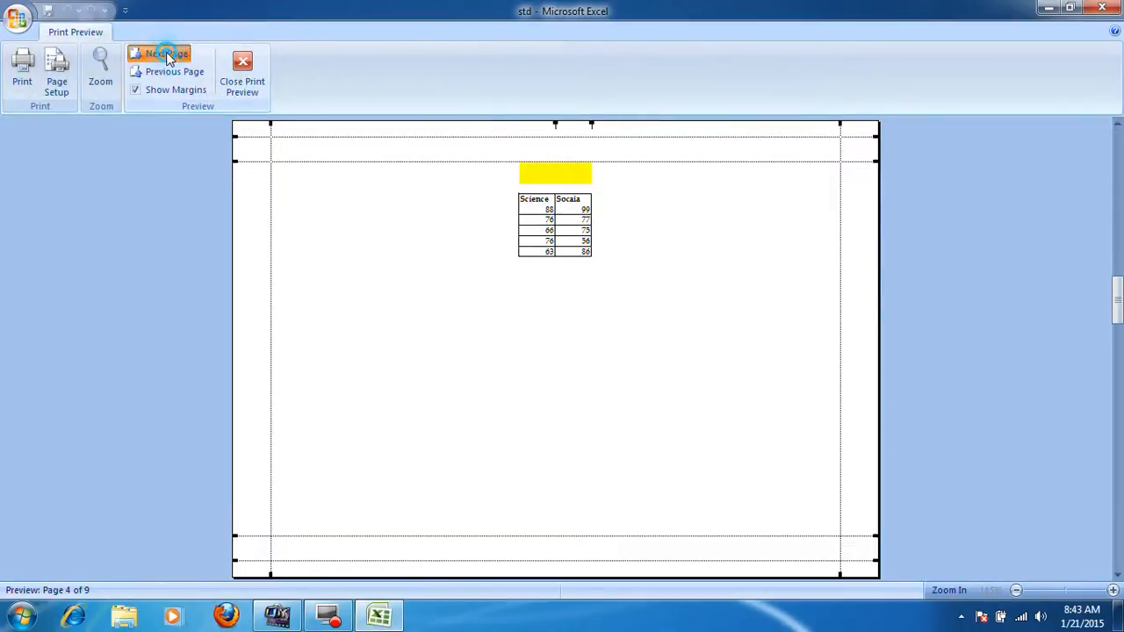
left_click(169, 56)
left_click(168, 56)
left_click(169, 56)
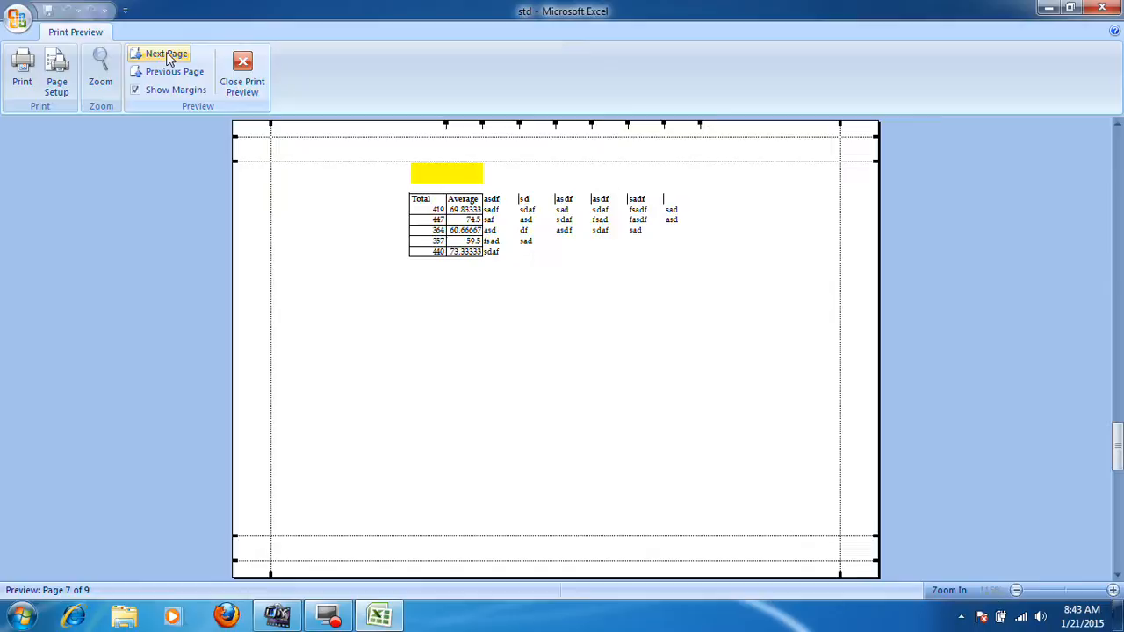
left_click(245, 80)
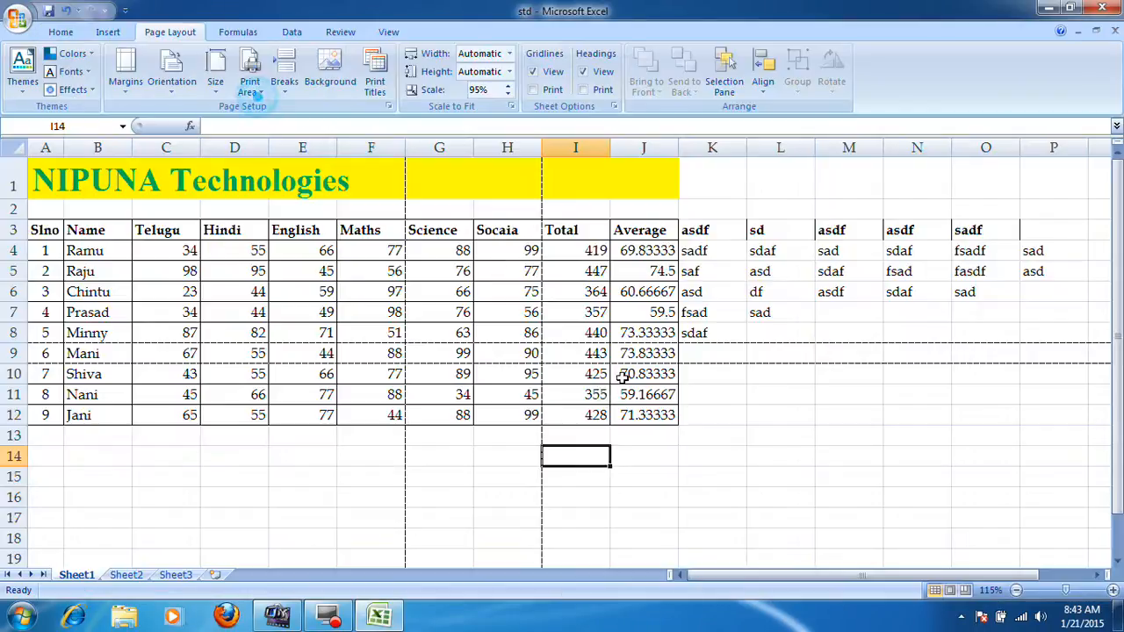
Examine the page divisions in Page Break Preview and return to Normal view.
left_click(963, 590)
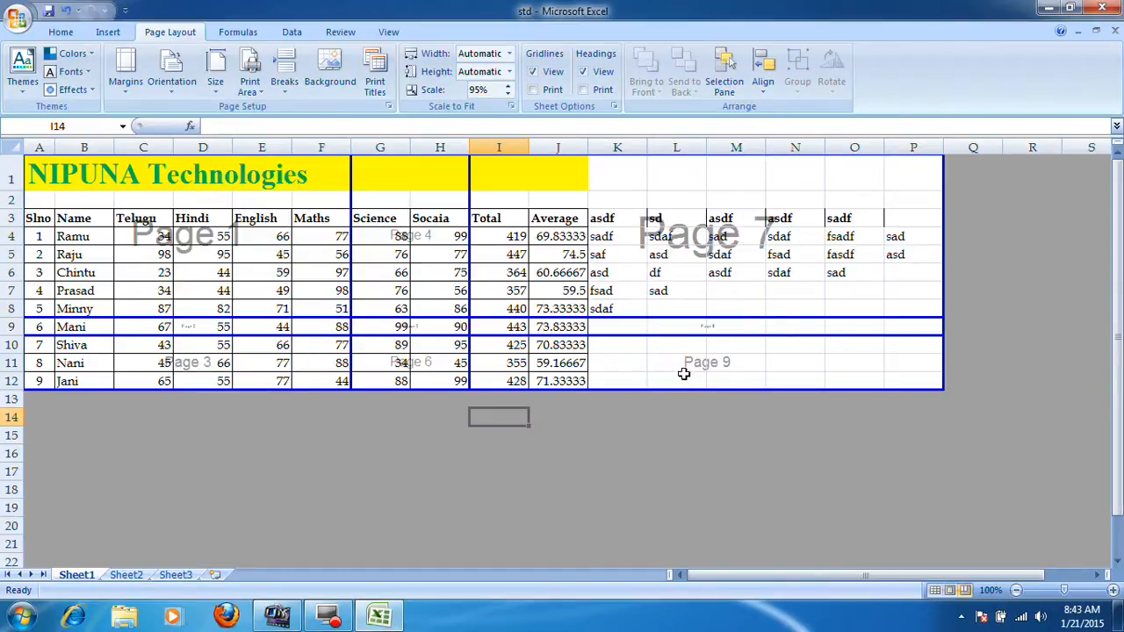
left_click(934, 591)
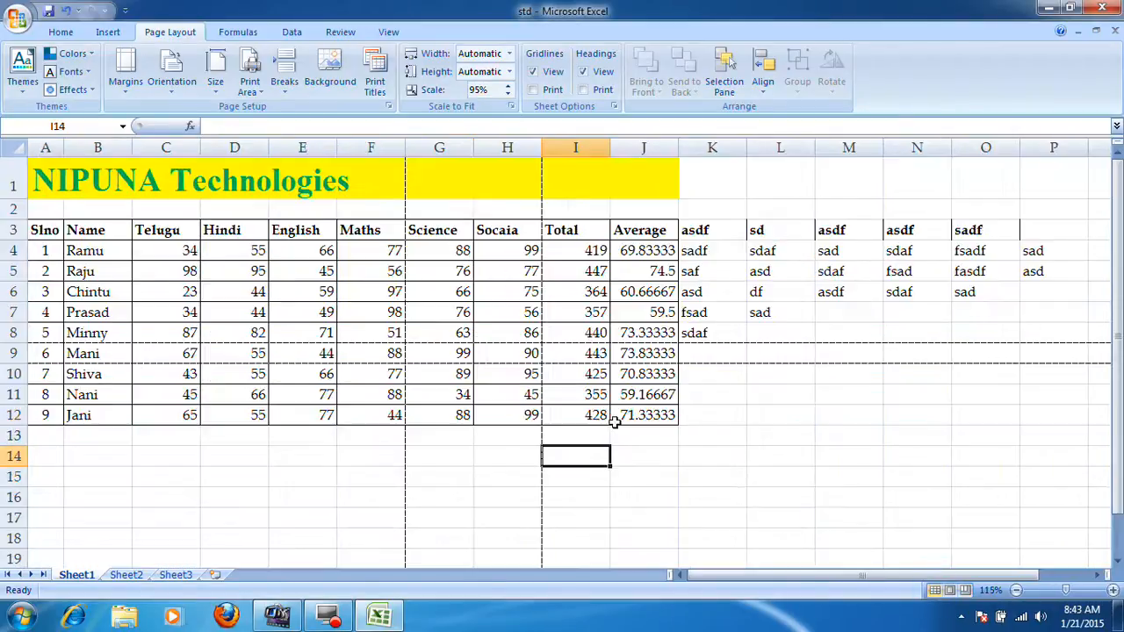
left_click(557, 383)
Insert page breaks at cell K14, above row 14 and before column K.
left_click(682, 455)
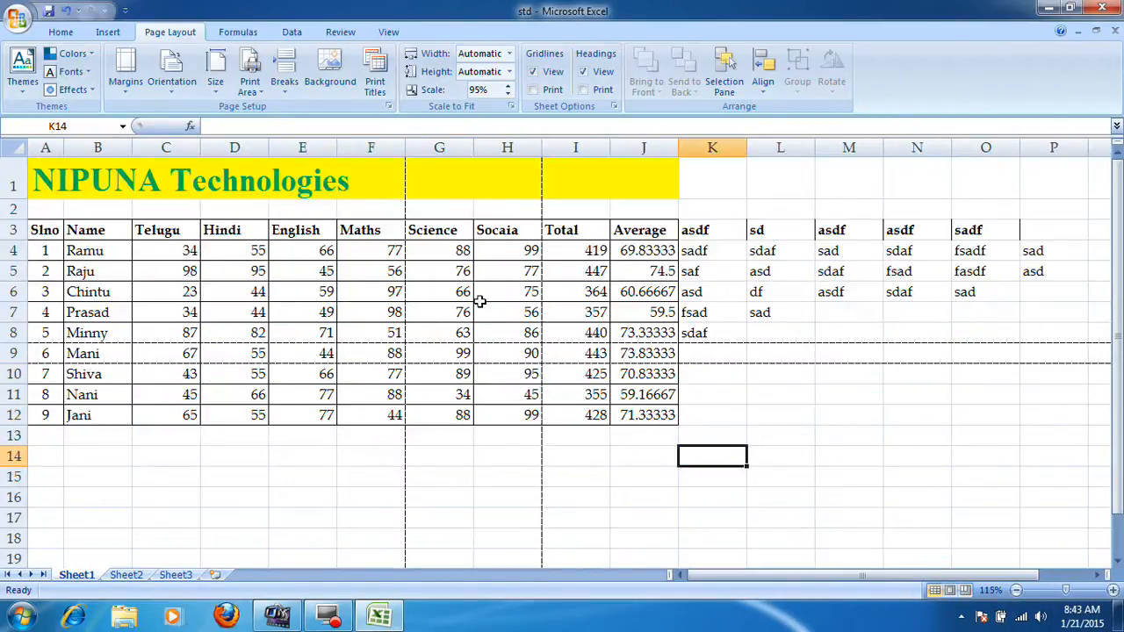
left_click(284, 81)
left_click(326, 108)
Insert page breaks at cell L4, above row 4 and before column L.
left_click(766, 255)
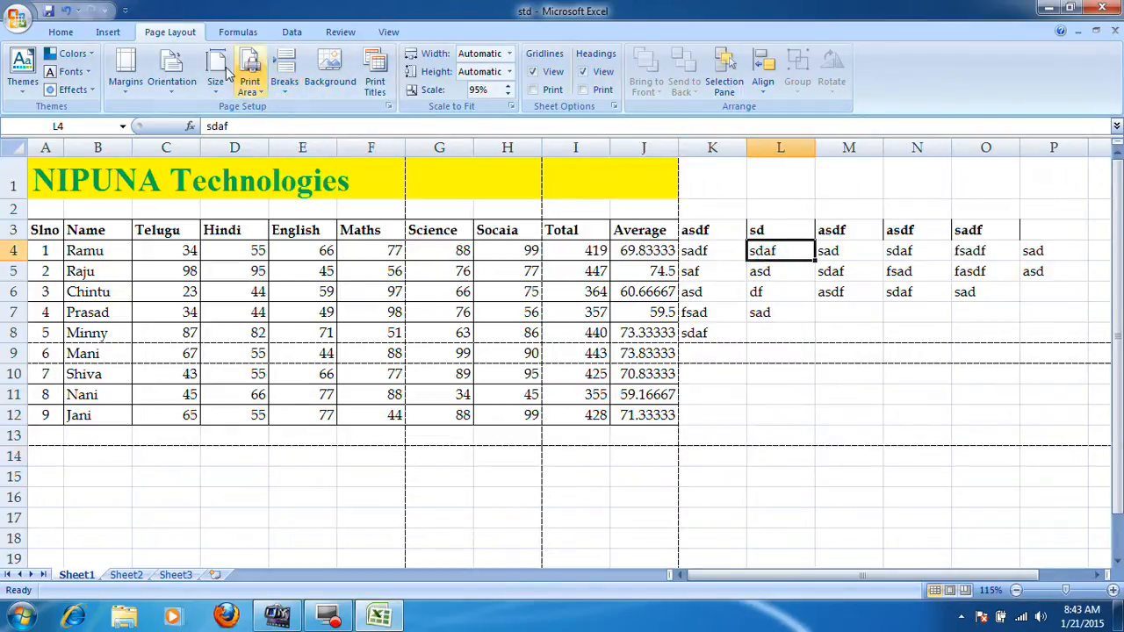
left_click(284, 81)
left_click(327, 108)
Insert page breaks at cell N6, above row 6 and before column N.
left_click(904, 294)
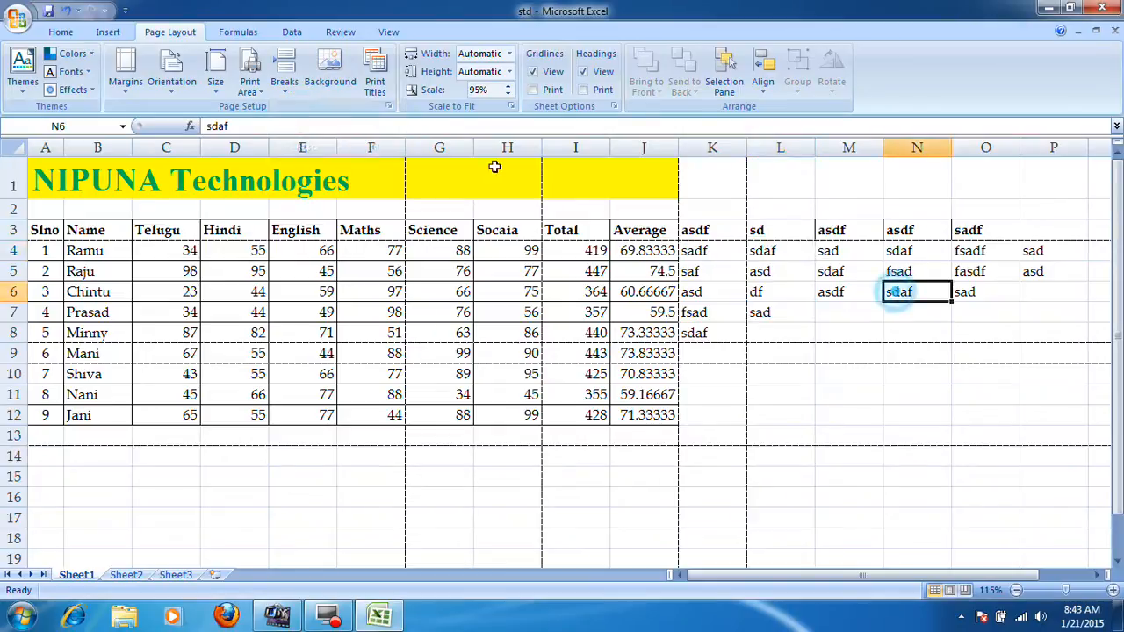
left_click(285, 81)
left_click(327, 109)
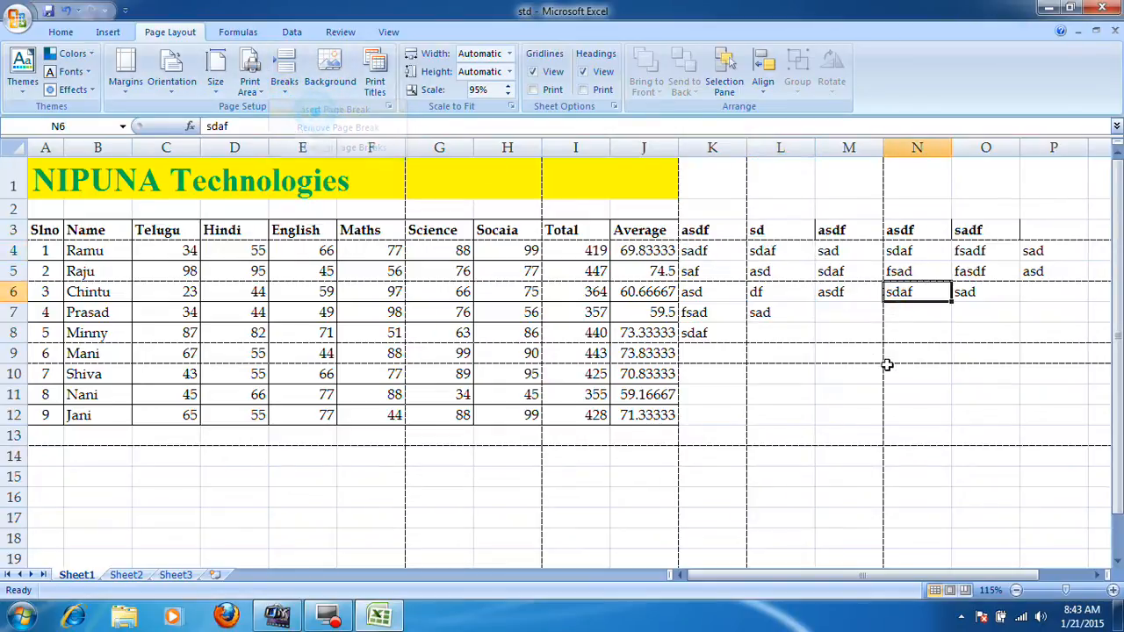
Reset all page breaks on the marks sheet.
left_click(958, 537)
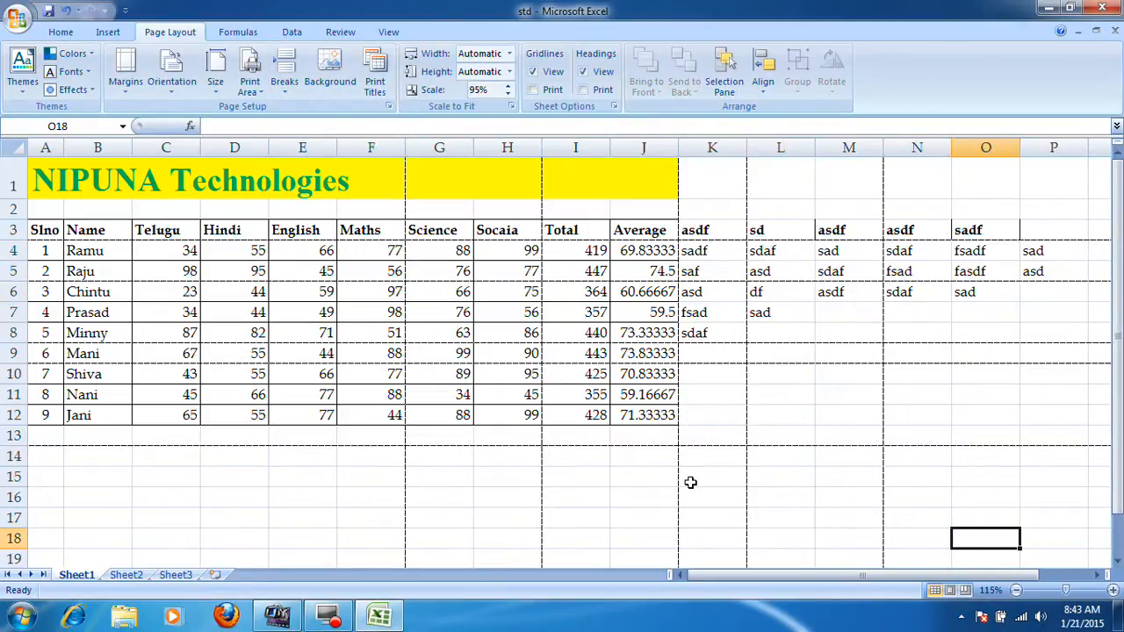
left_click(285, 81)
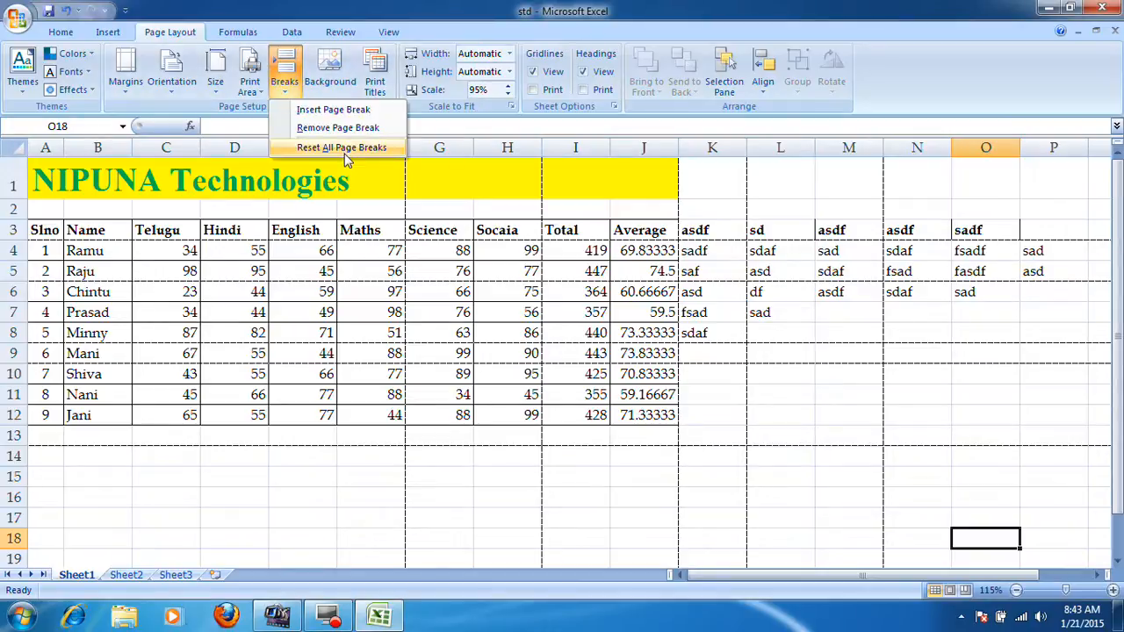
left_click(342, 149)
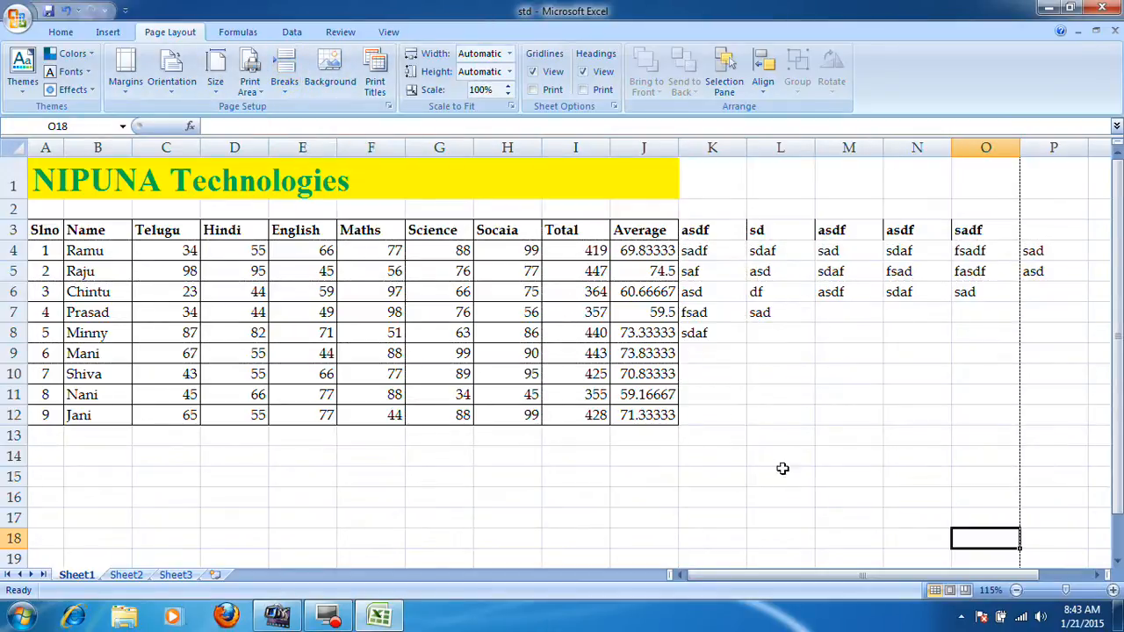
Insert page breaks at cells O18 and E4.
left_click(284, 81)
left_click(326, 109)
left_click(302, 251)
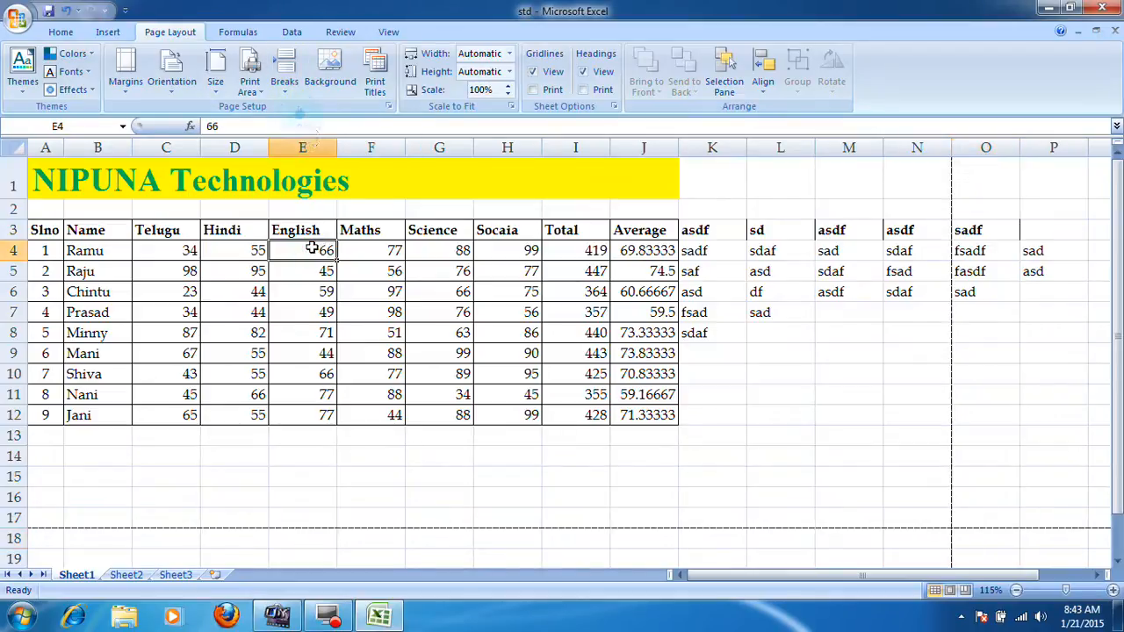
left_click(288, 92)
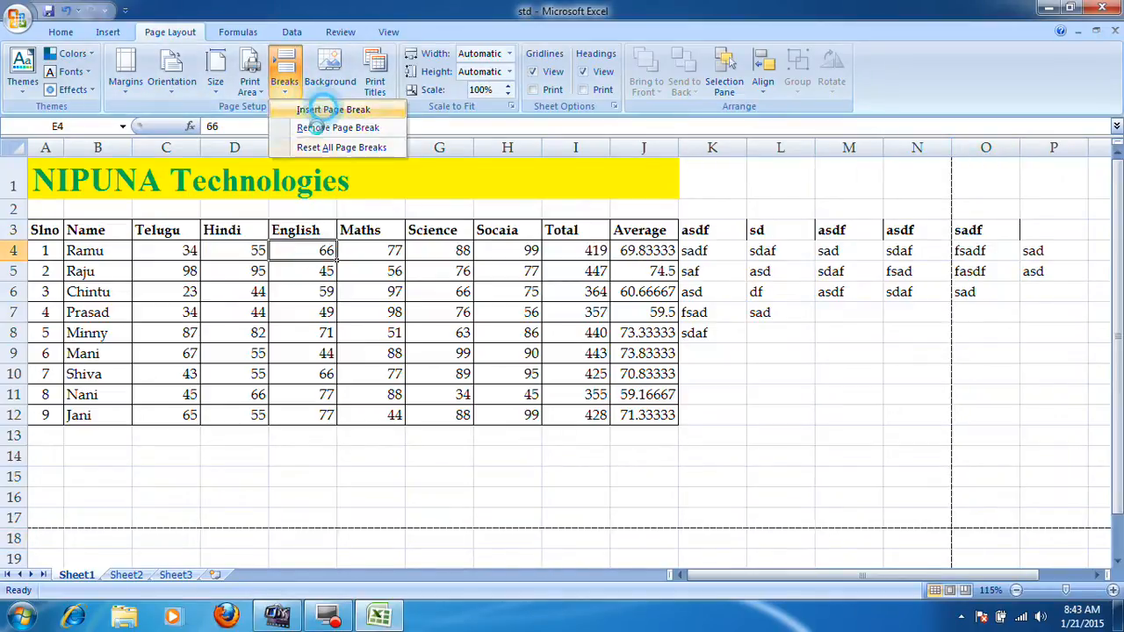
left_click(330, 109)
left_click(284, 88)
left_click(326, 127)
Insert further page breaks at cells G5, H7 and J9.
left_click(413, 274)
left_click(285, 88)
left_click(330, 148)
left_click(518, 316)
left_click(285, 88)
left_click(329, 108)
left_click(645, 353)
left_click(285, 87)
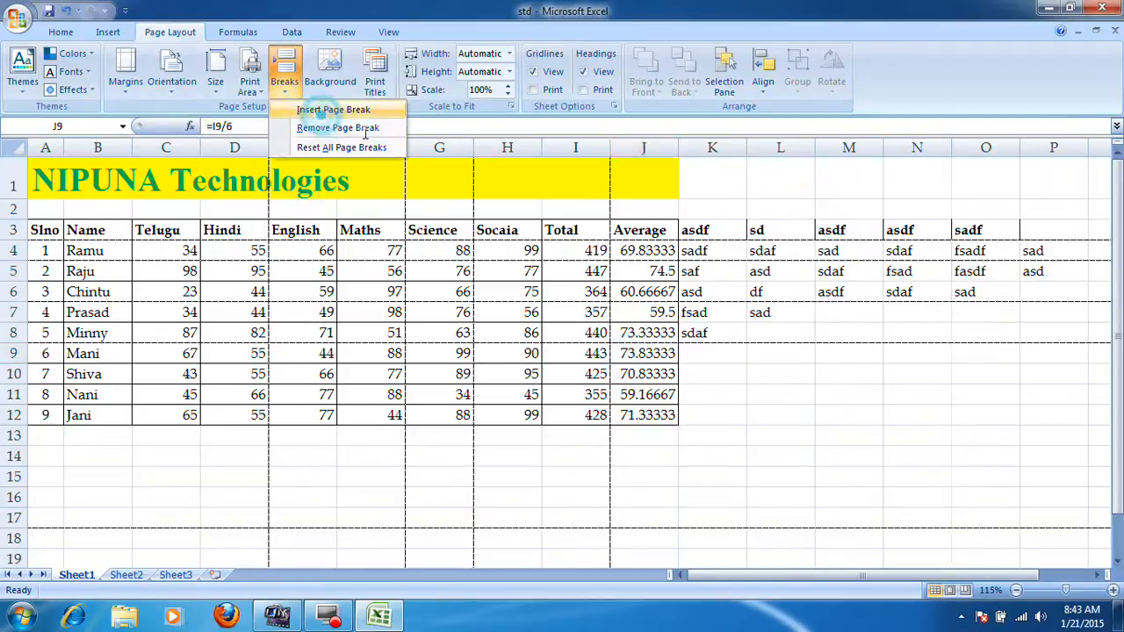
left_click(325, 108)
Reset all page breaks from within Page Break Preview and return to Normal view.
left_click(965, 590)
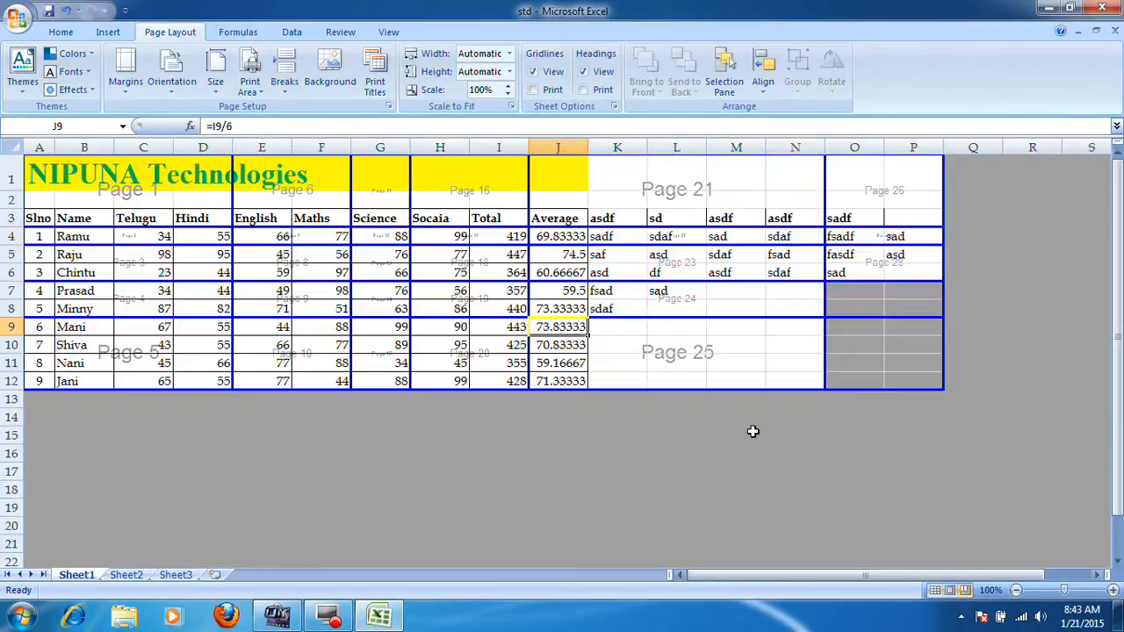
left_click(618, 342)
right_click(614, 331)
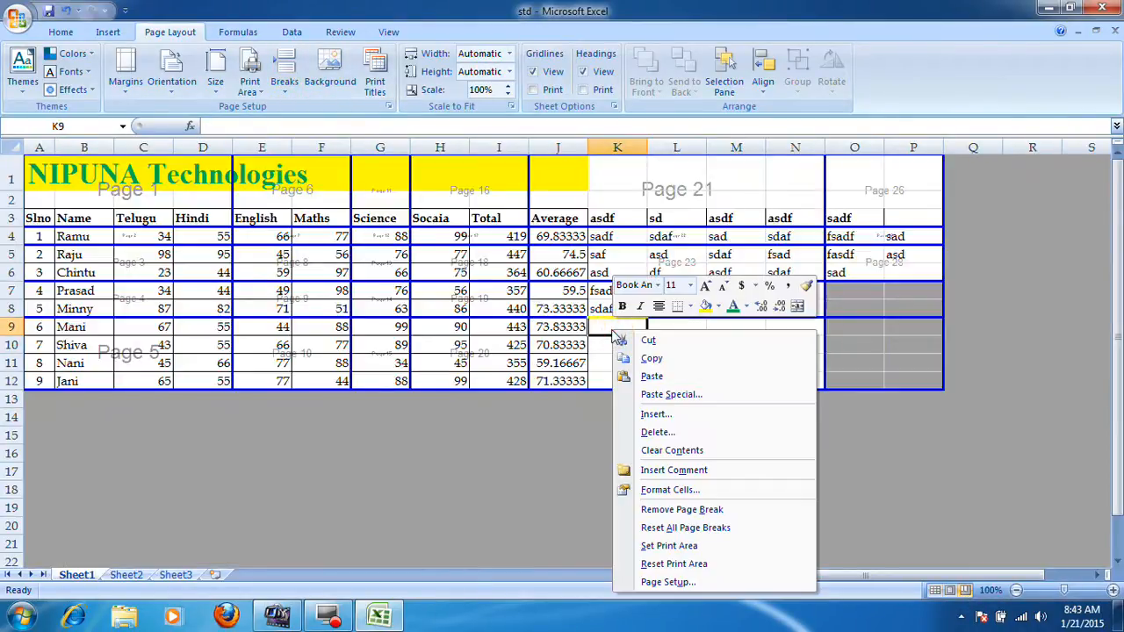
left_click(718, 530)
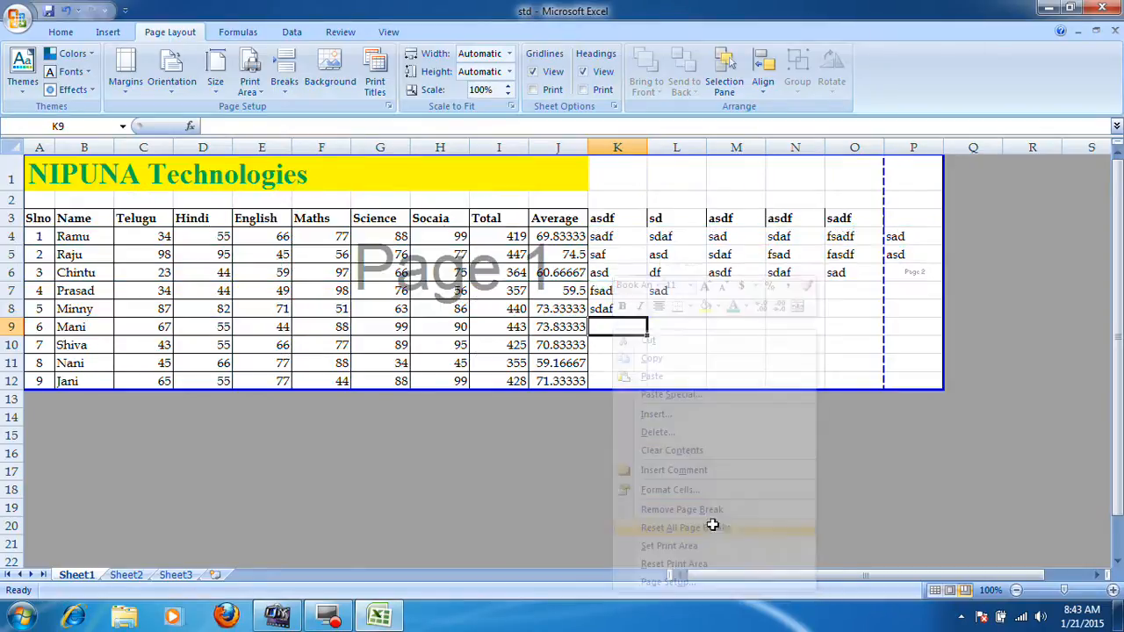
left_click(935, 590)
left_click(636, 502)
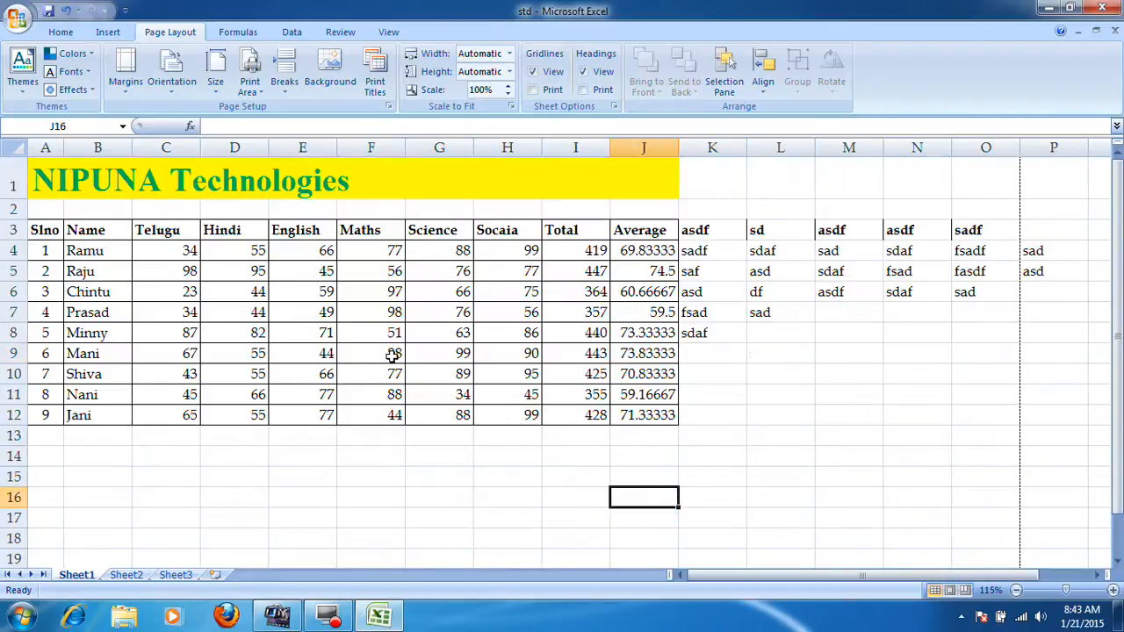
Set the Penguins picture from Sample Pictures as the sheet background.
left_click_drag(44, 198, 264, 190)
left_click(367, 403)
left_click(328, 85)
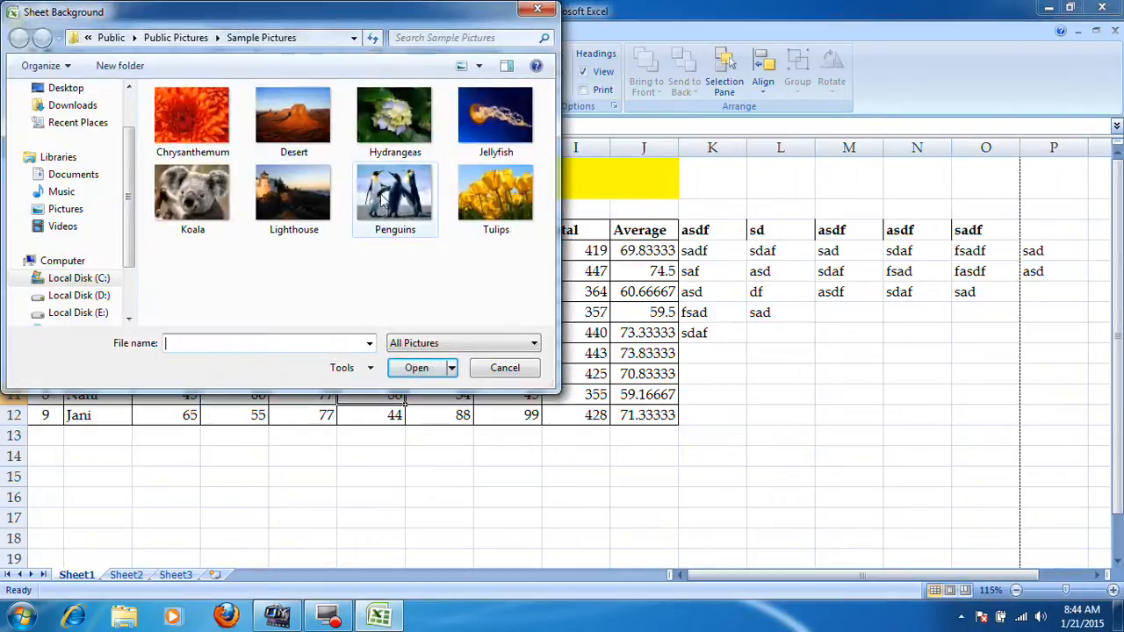
left_click(391, 197)
left_click(409, 368)
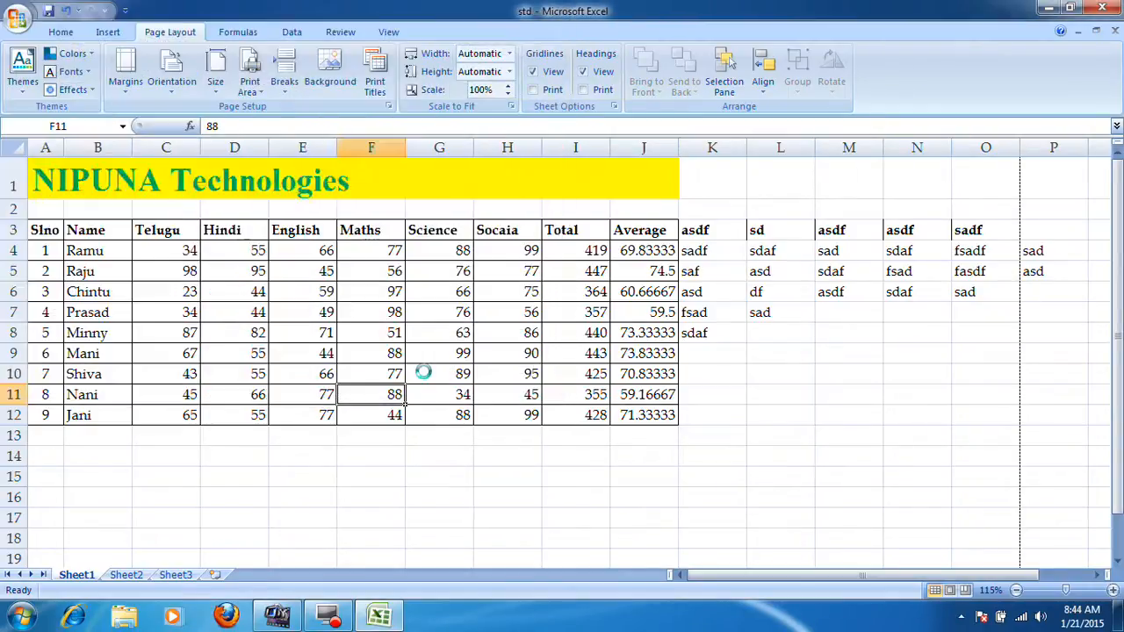
scroll(411, 379, "down", 2)
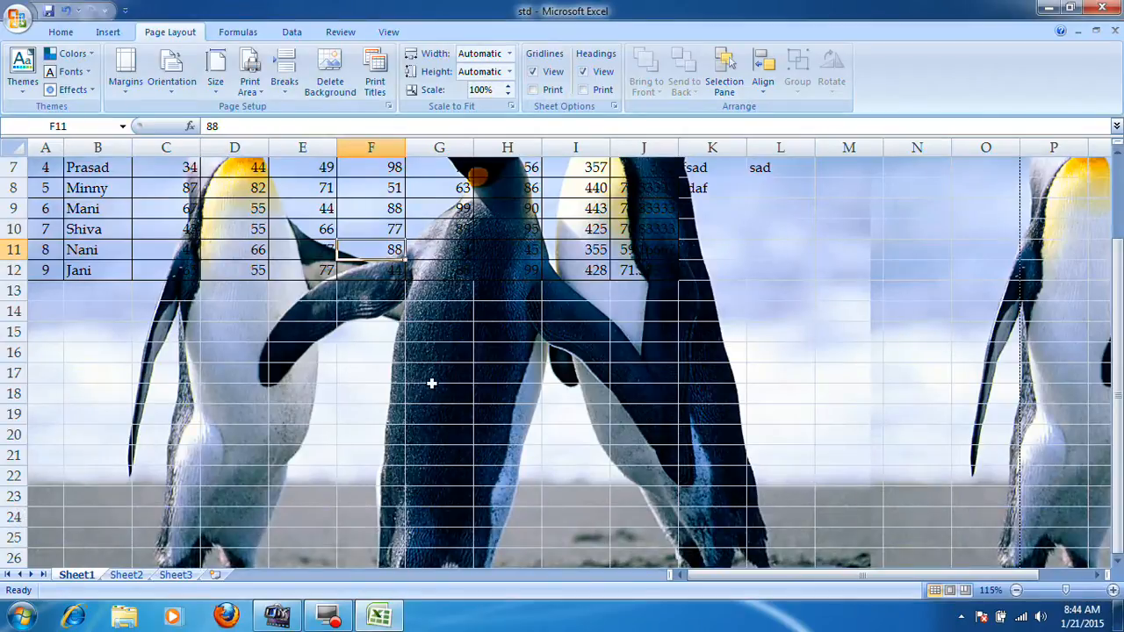
scroll(430, 381, "up", 2)
Check in Print Preview how the sheet with its background picture would print, and close the preview.
left_click(13, 24)
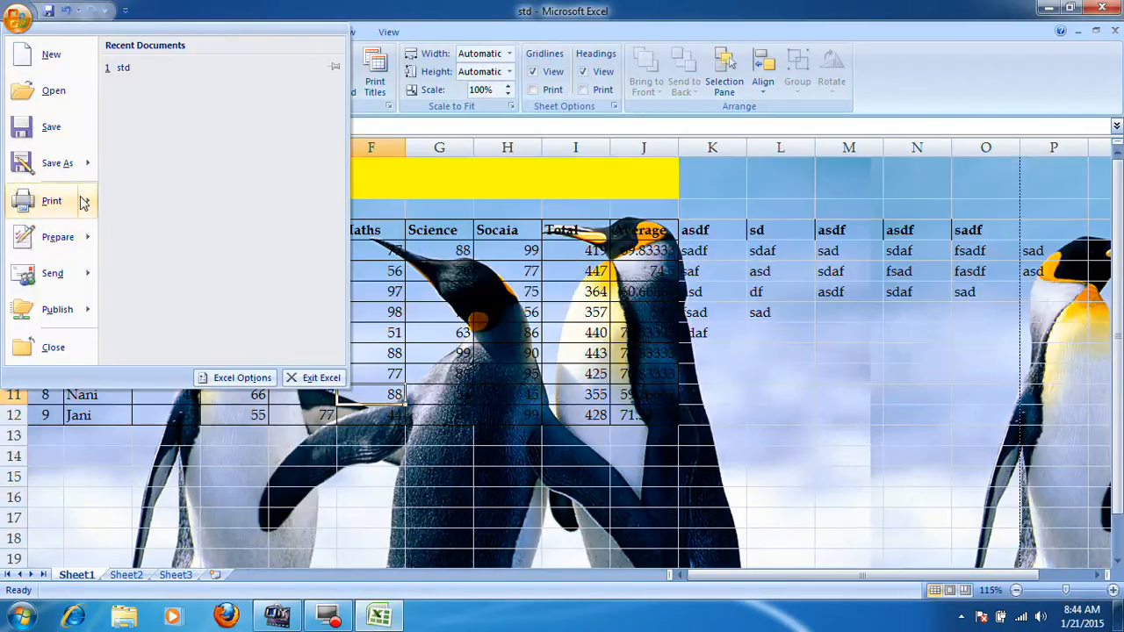
mouse_move(83, 201)
left_click(176, 224)
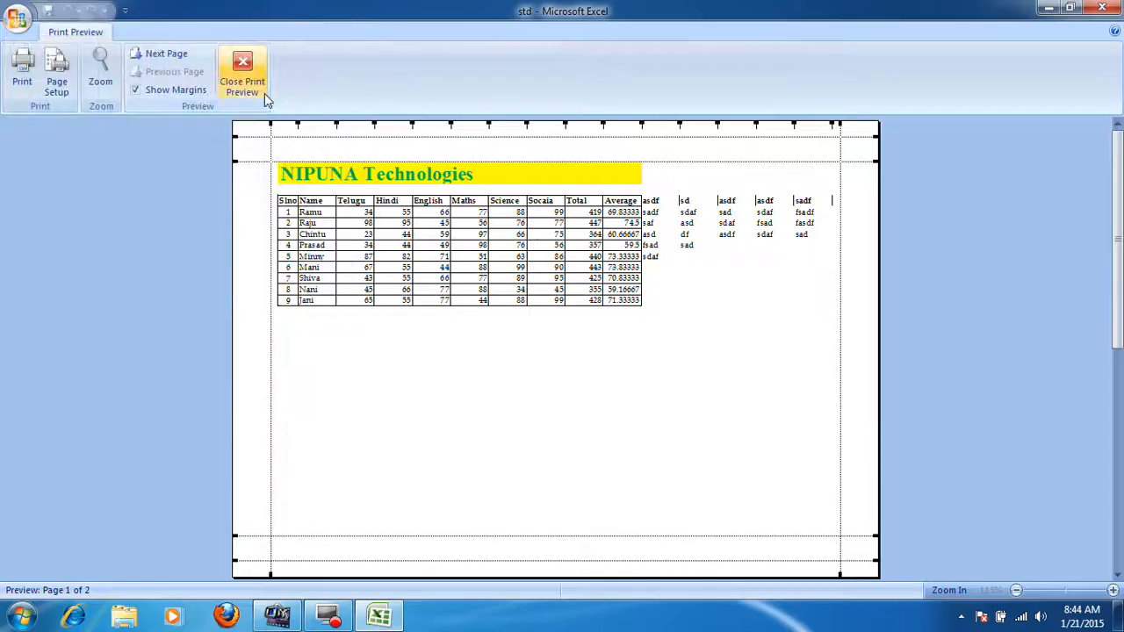
left_click(253, 87)
Remove the background picture from the sheet.
left_click(411, 186)
left_click(387, 250)
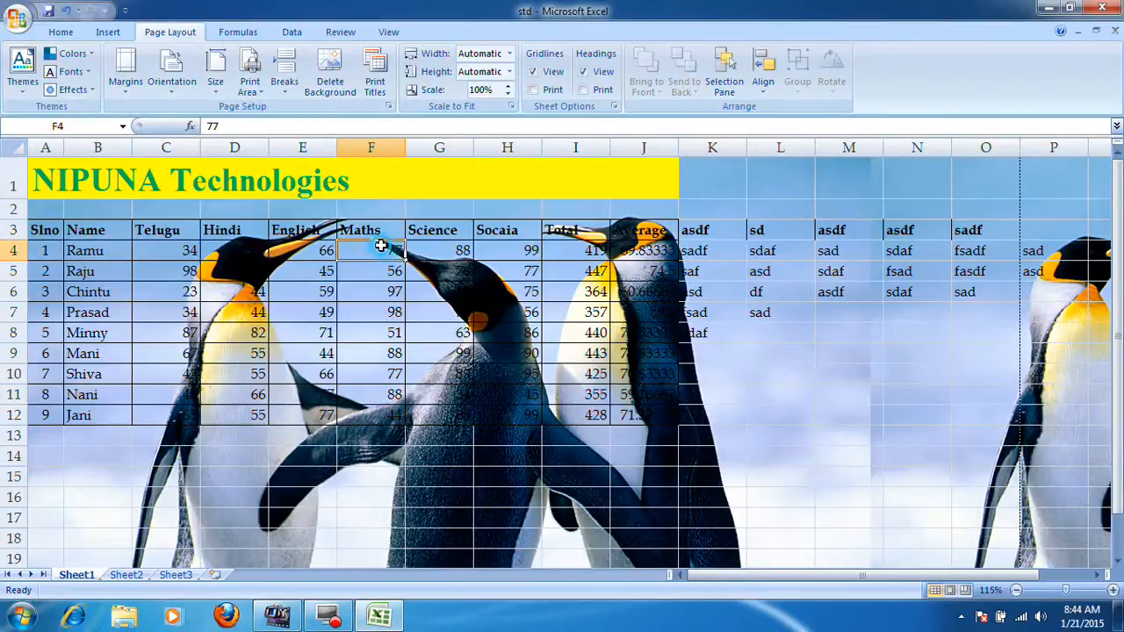
left_click(330, 91)
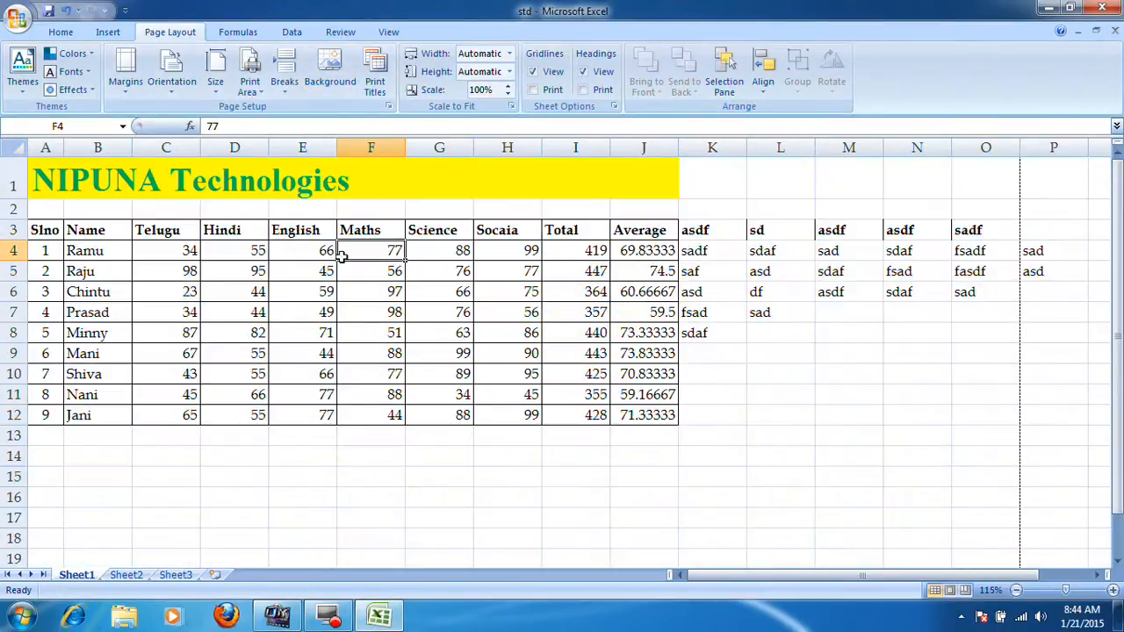
Open the Print Titles settings and try to use the text nipuna as the print area.
left_click(374, 85)
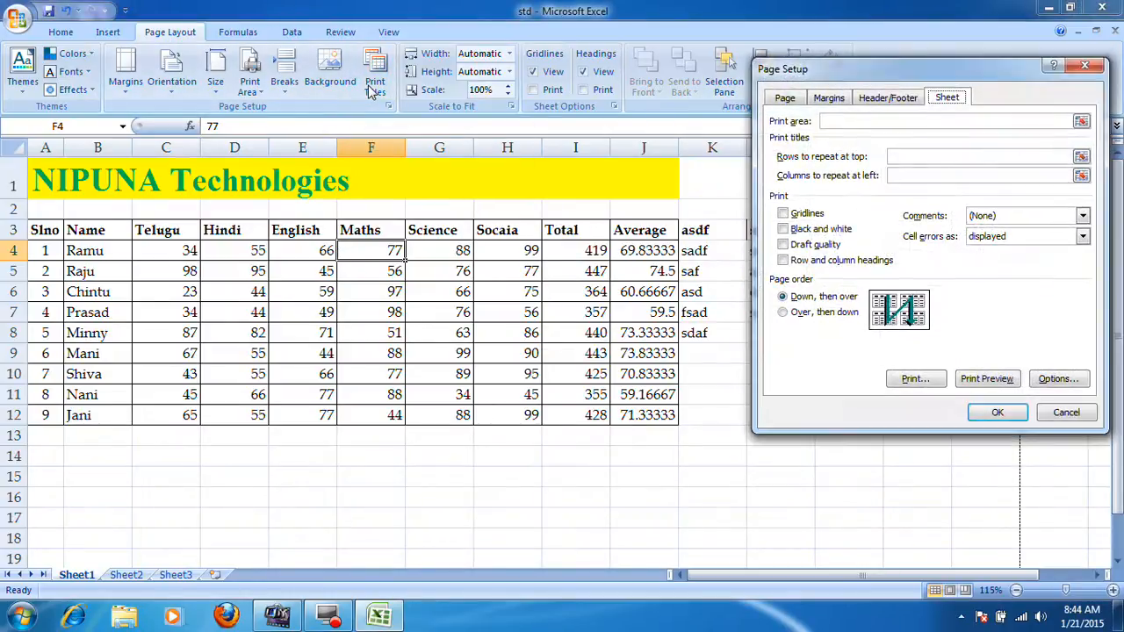
left_click(857, 122)
left_click(923, 155)
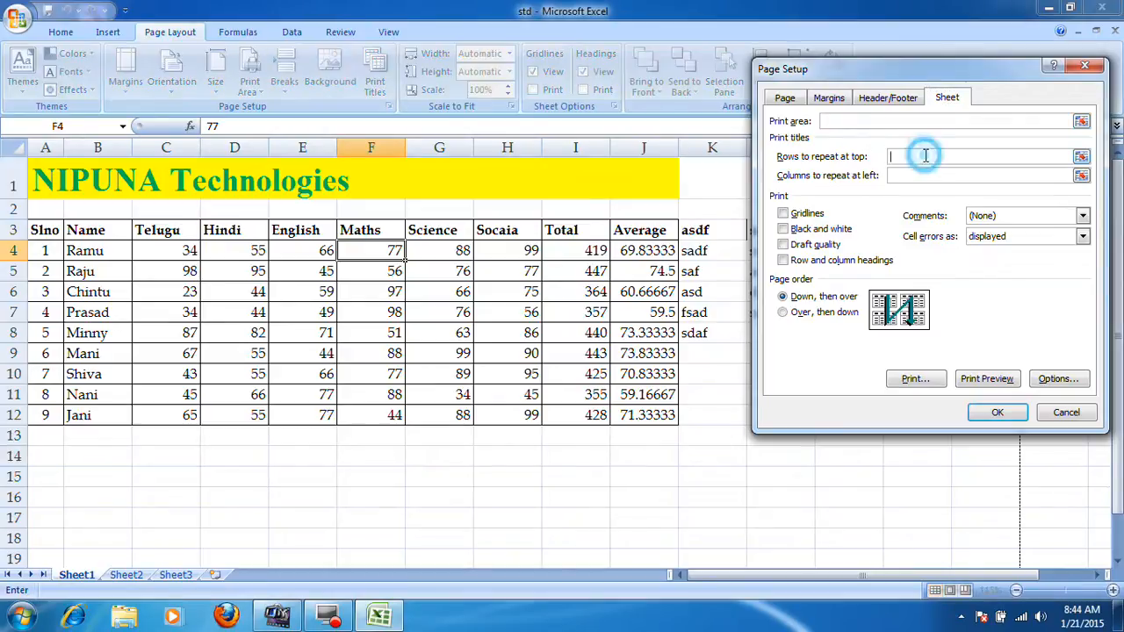
left_click(853, 122)
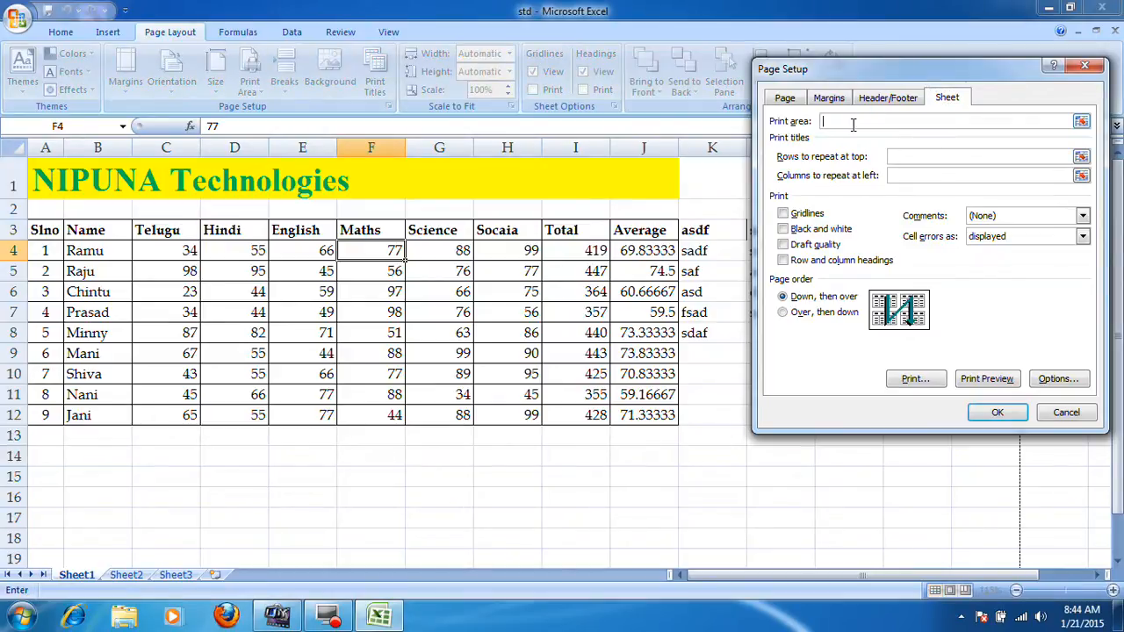
left_click(997, 413)
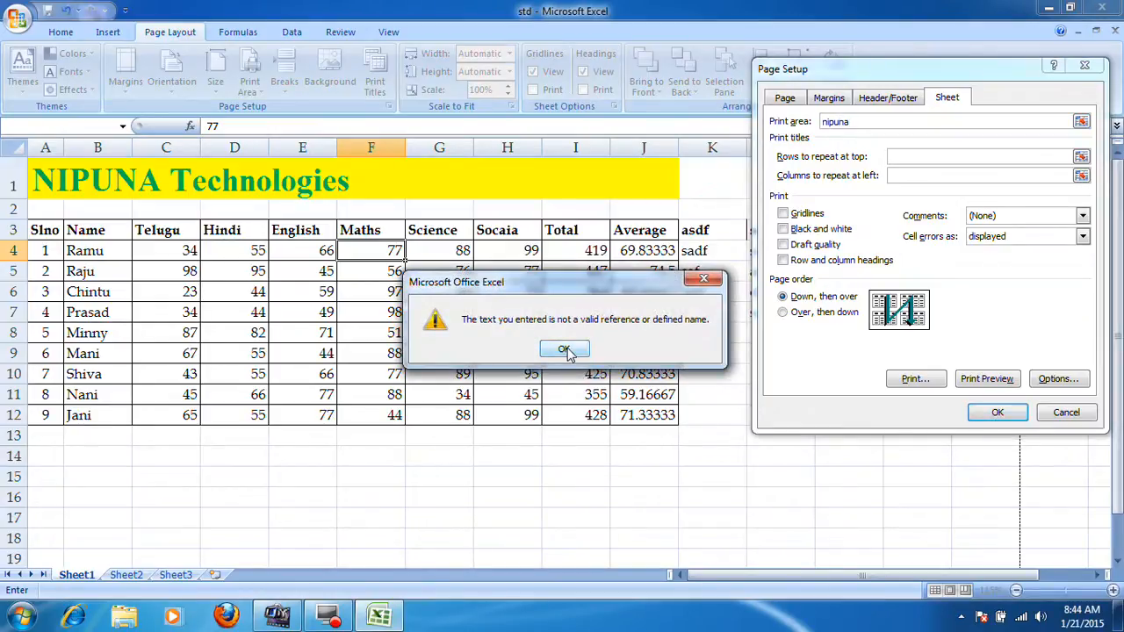
left_click(565, 349)
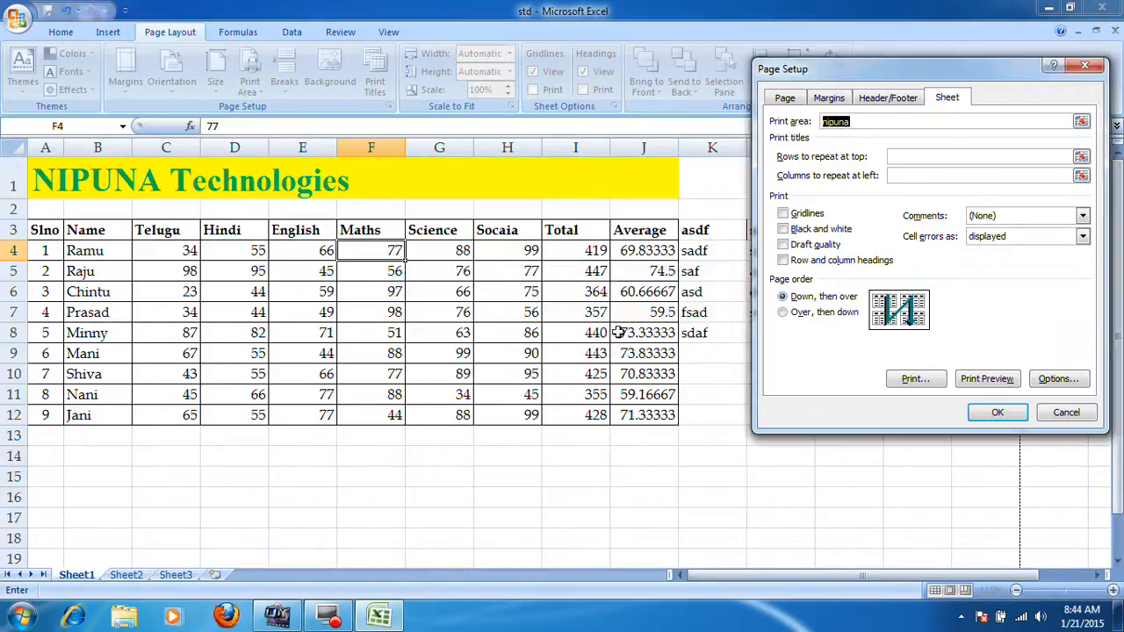
Set the print area to the title row range A1:J1 and apply the page setup.
left_click(226, 191)
left_click_drag(50, 180, 623, 186)
left_click(995, 412)
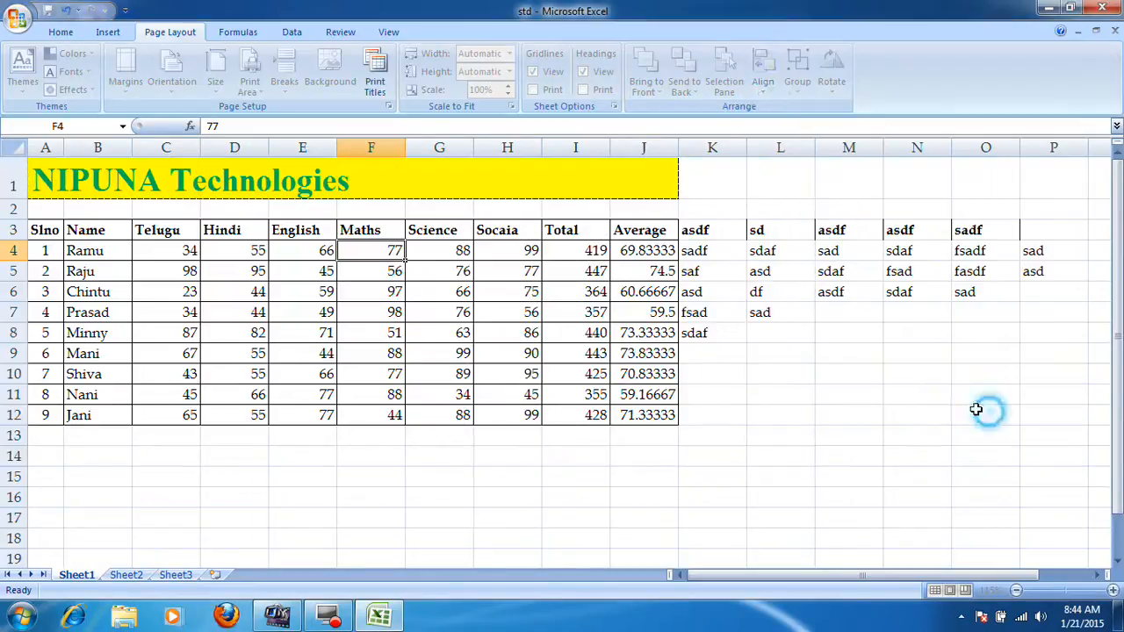
left_click(327, 181)
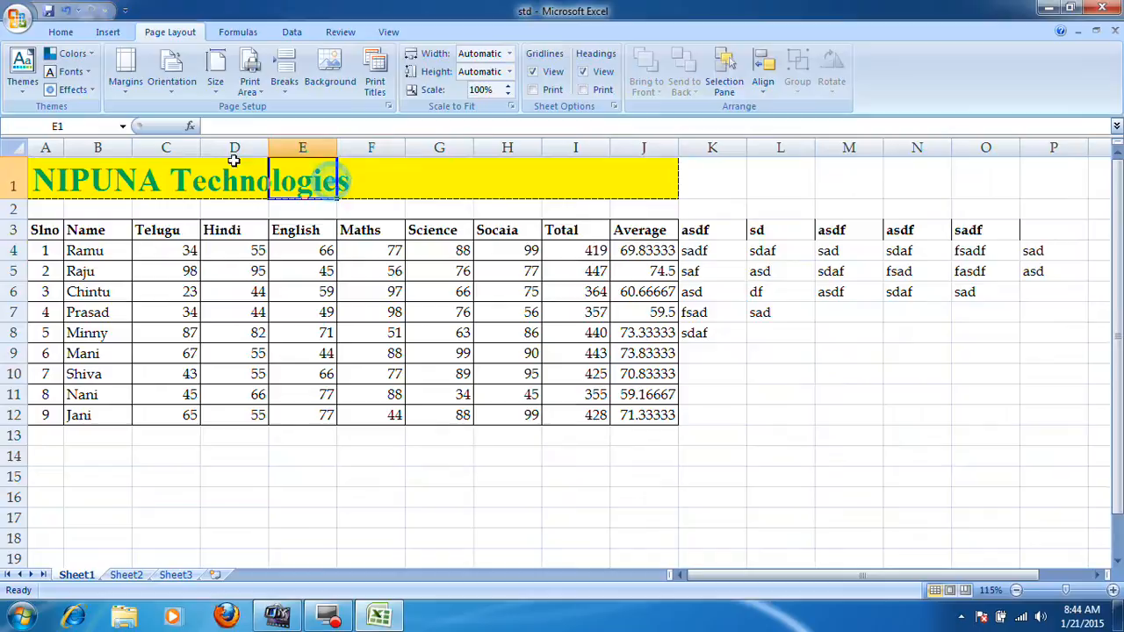
left_click(17, 16)
mouse_move(41, 164)
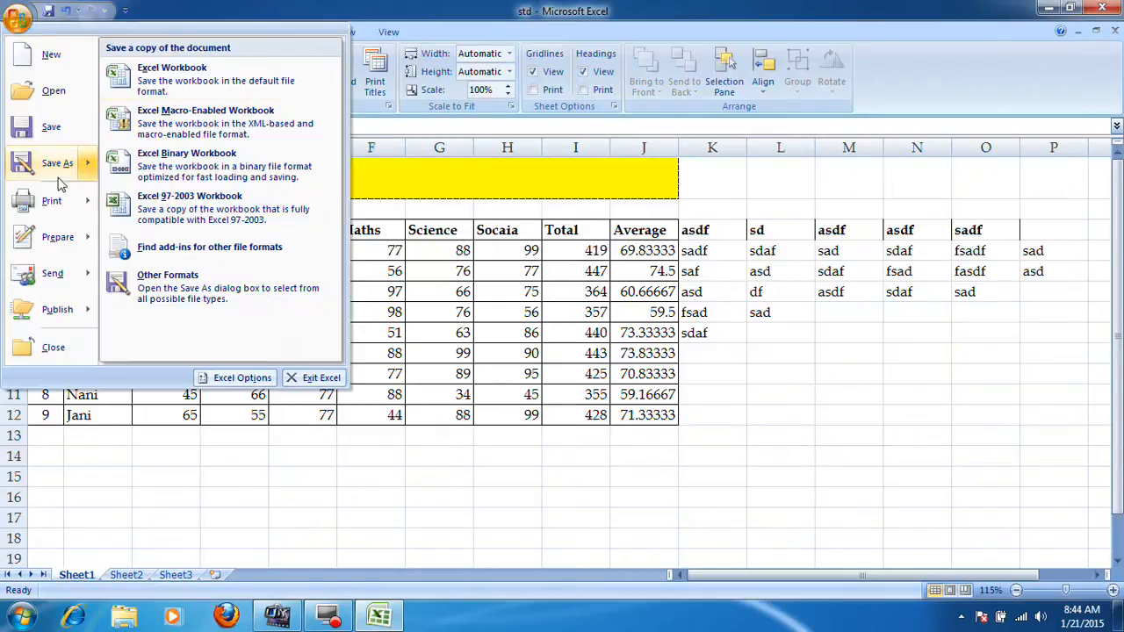
left_click(756, 372)
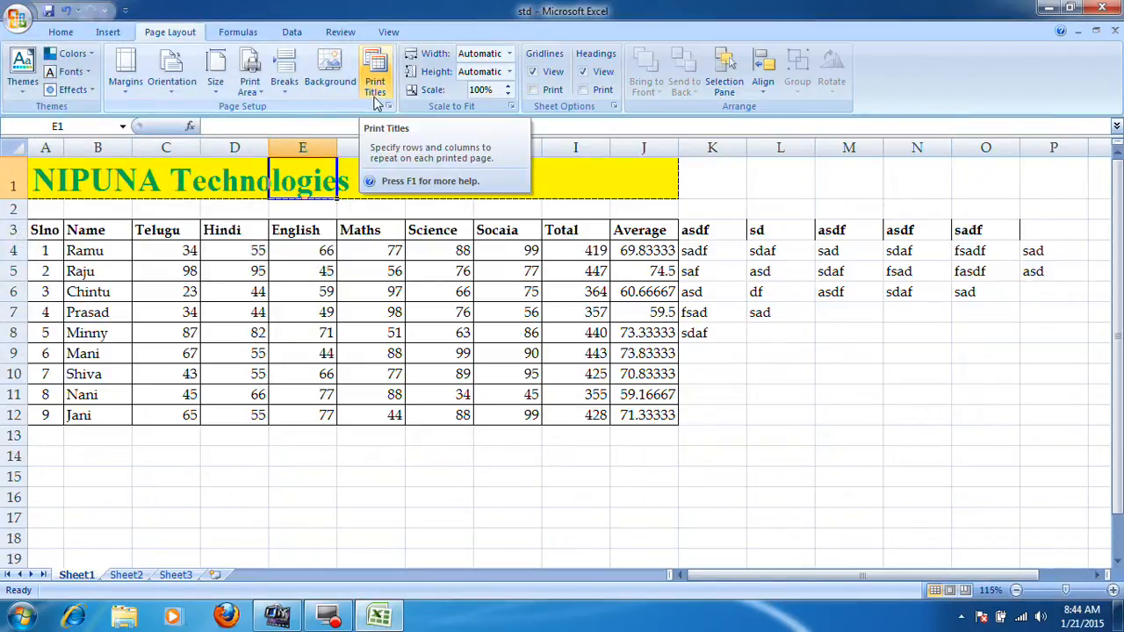
Examine the printed title row enlarged in Print Preview and close the preview.
left_click(17, 16)
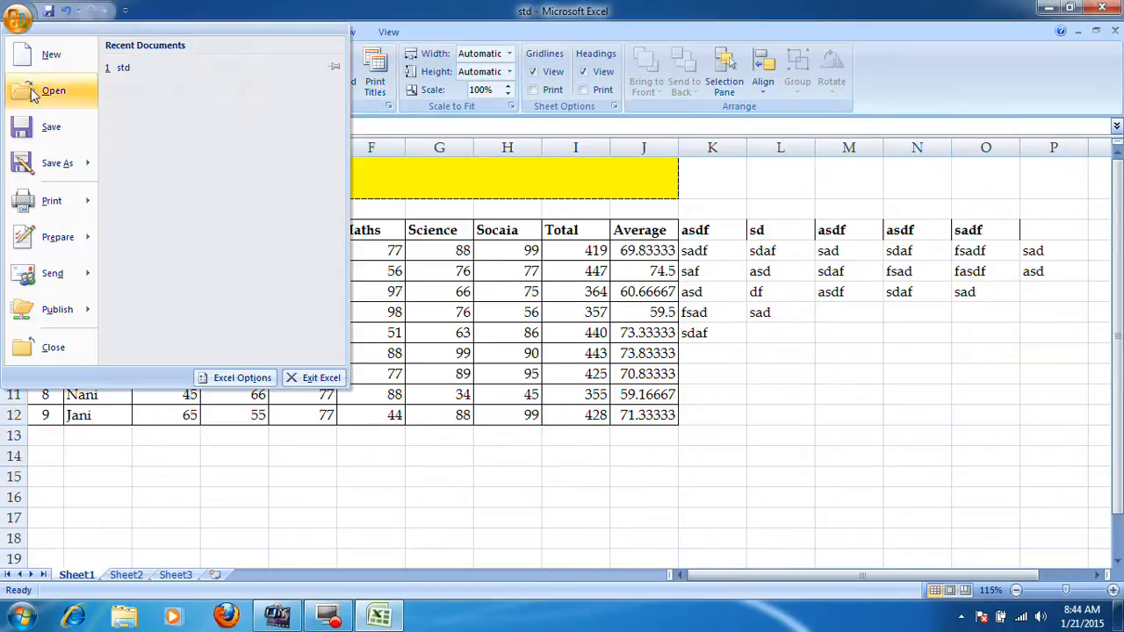
mouse_move(50, 201)
left_click(233, 160)
left_click(510, 228)
scroll(491, 320, "up", 1)
scroll(484, 338, "down", 5)
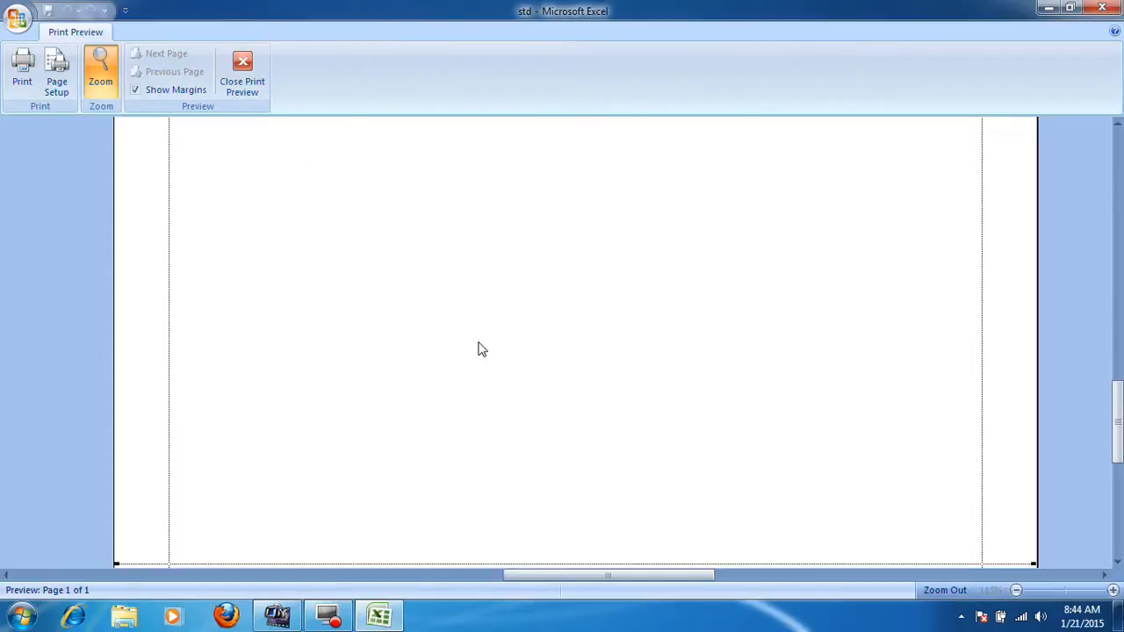
scroll(477, 356, "up", 5)
left_click(270, 89)
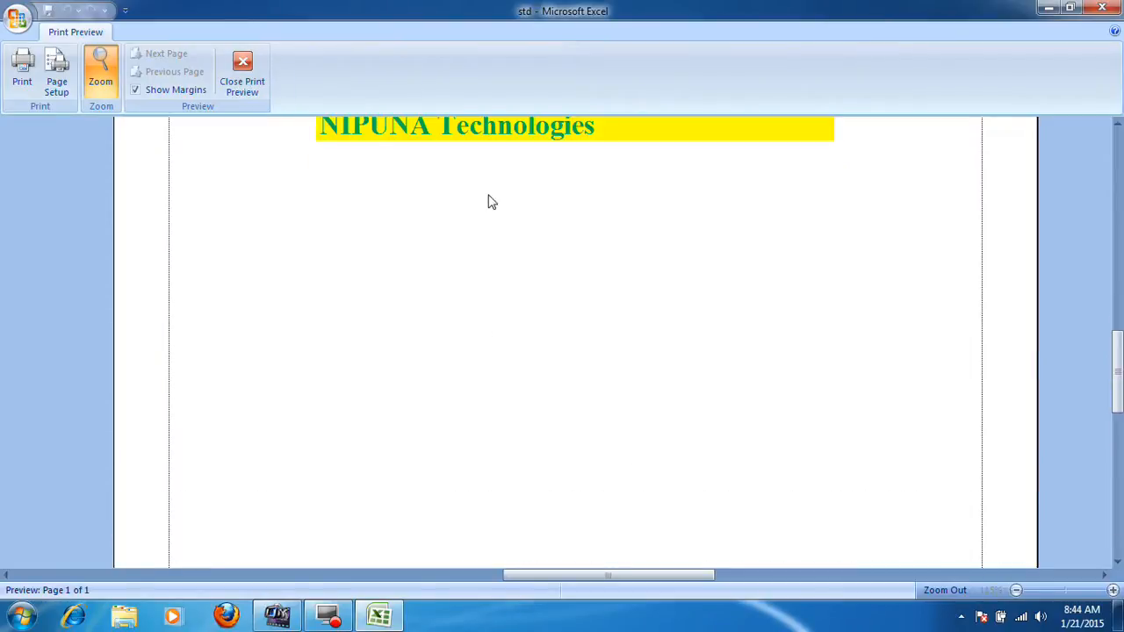
left_click(236, 88)
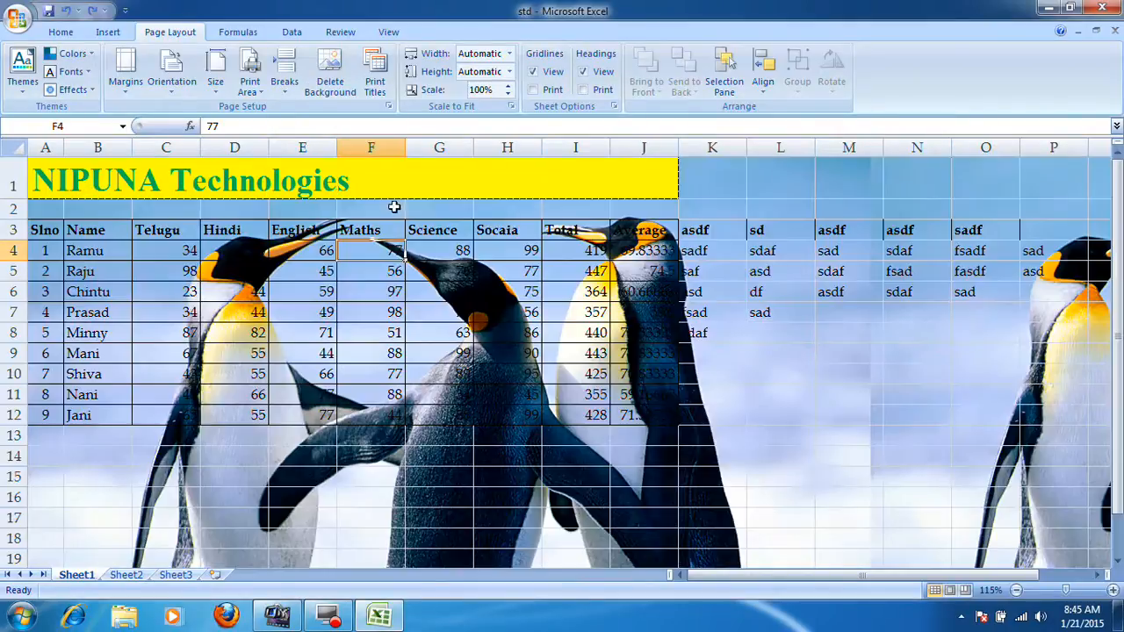
Delete the restored penguin background from the sheet and select cell H5.
left_click(330, 85)
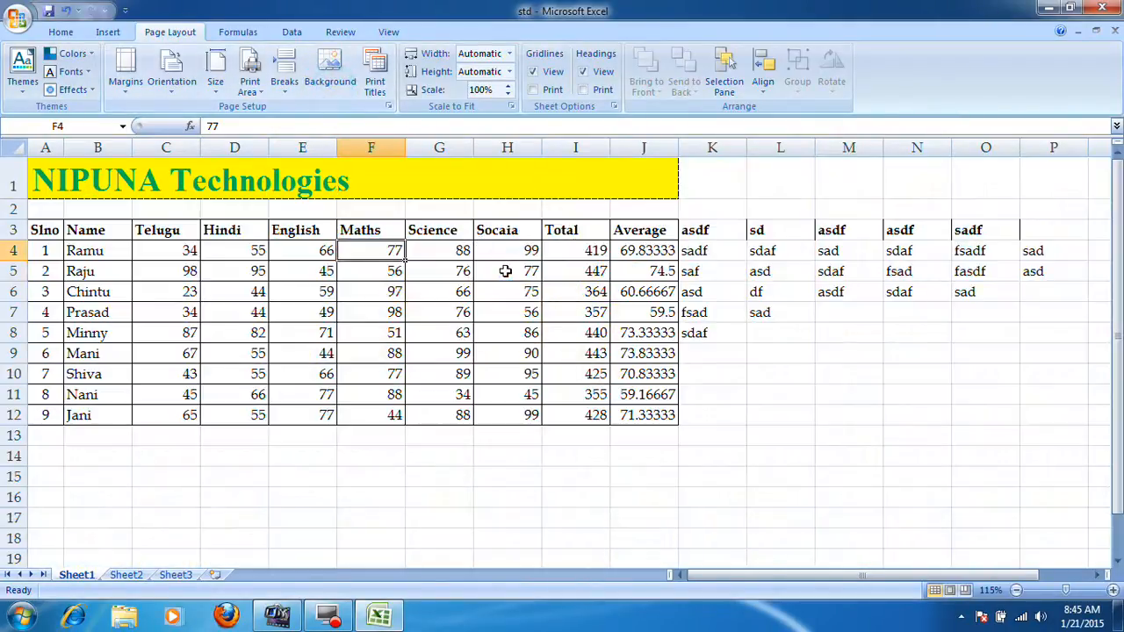
left_click(507, 270)
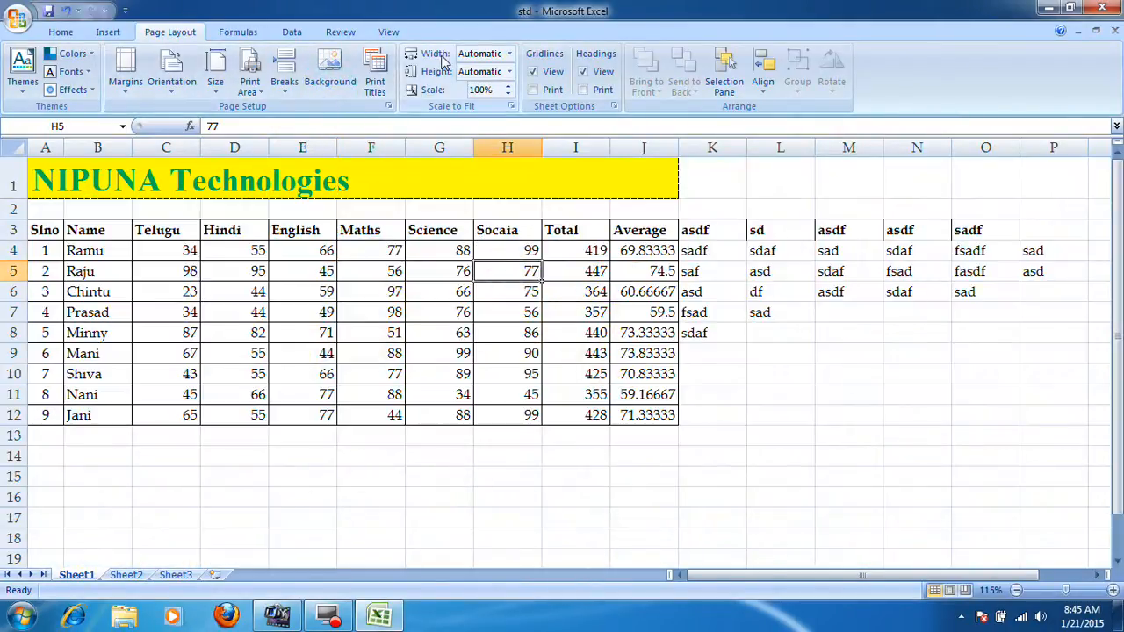
View the page width scaling choices and turn off the on-screen display of worksheet gridlines.
left_click(509, 54)
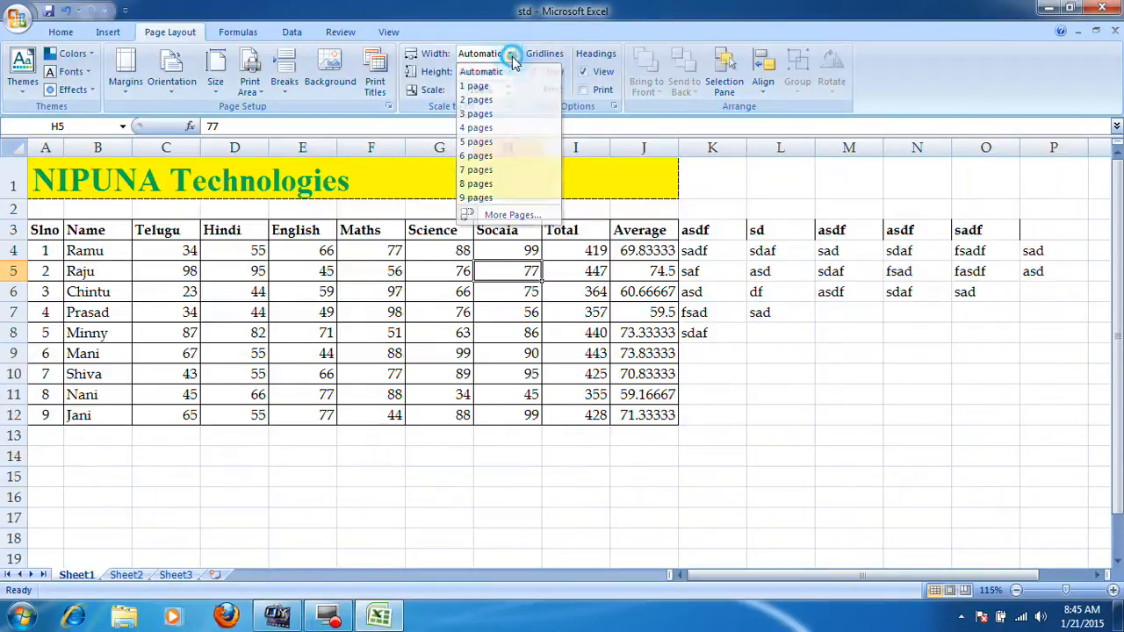
left_click(516, 72)
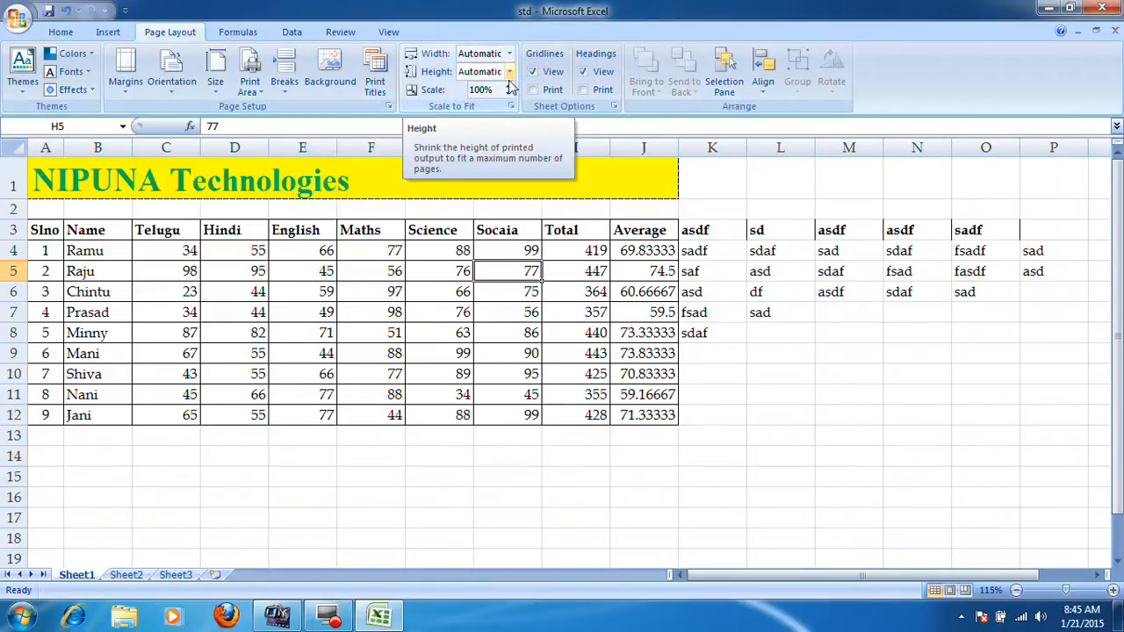
left_click(532, 74)
left_click(532, 74)
left_click(532, 73)
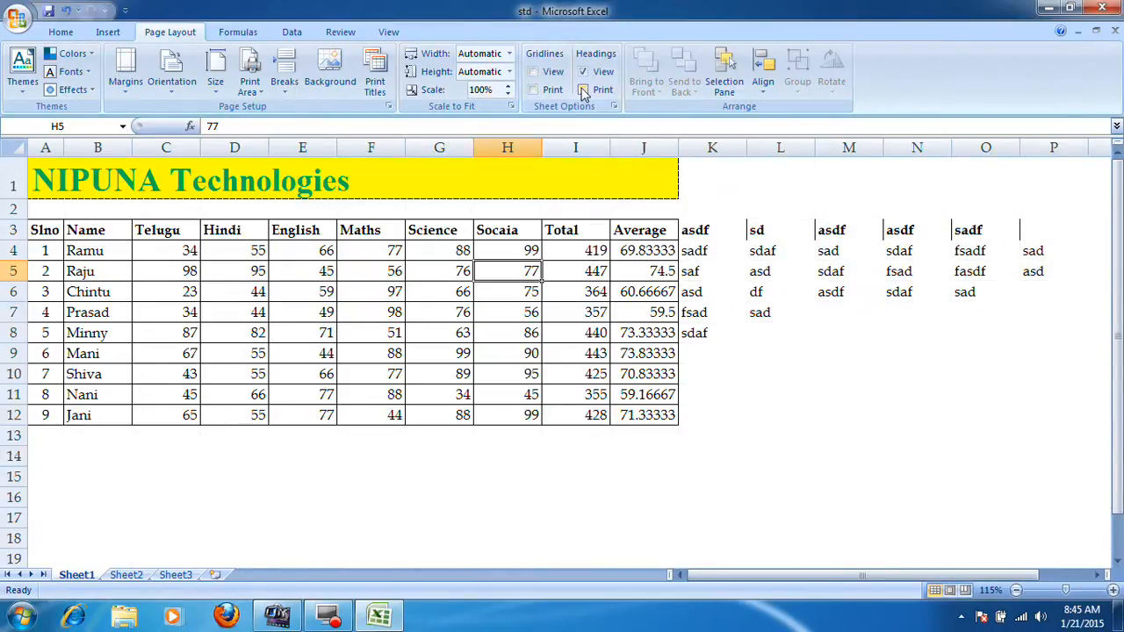
Turn the on-screen worksheet gridlines back on, and switch gridline printing on and off again.
left_click(532, 72)
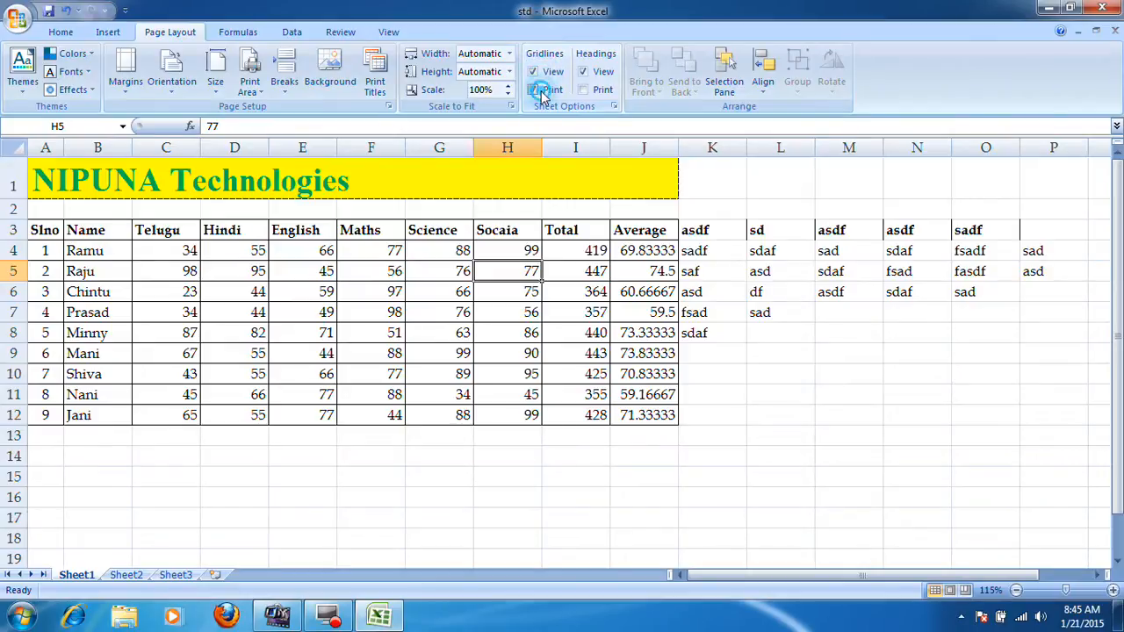
left_click(534, 89)
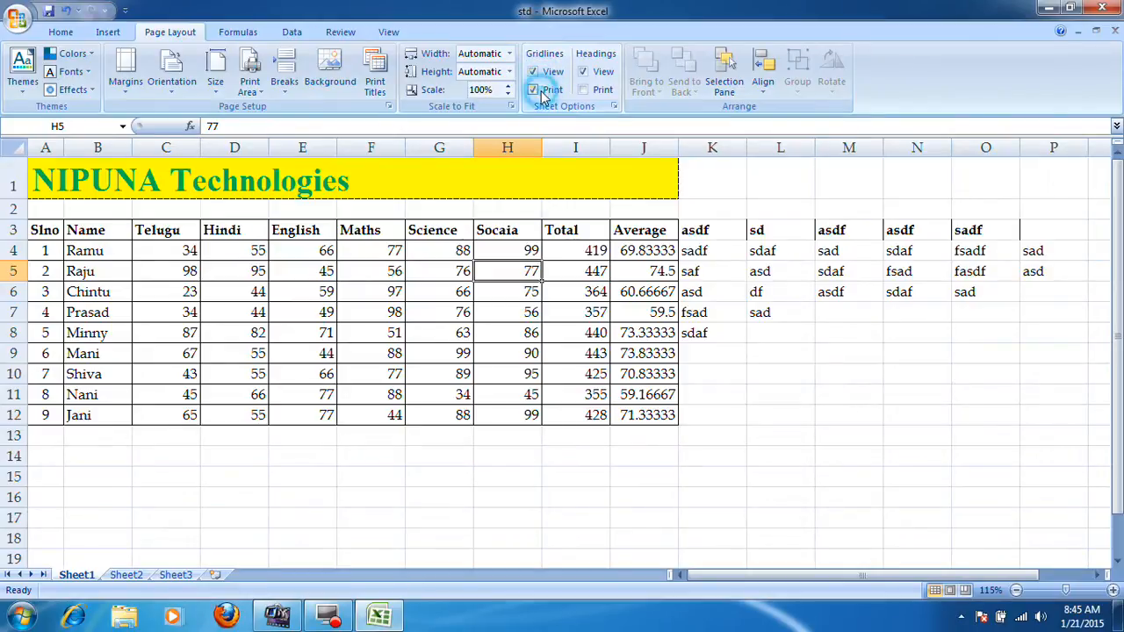
left_click(543, 91)
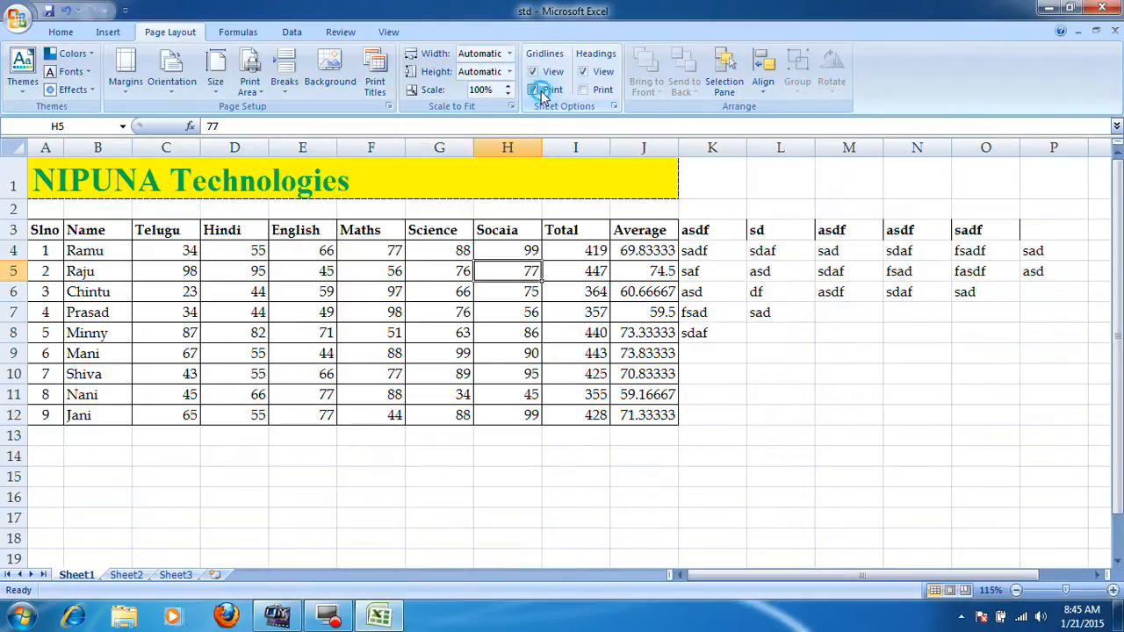
Hide the row and column headings on screen and show them again, selecting cell L10.
left_click(587, 75)
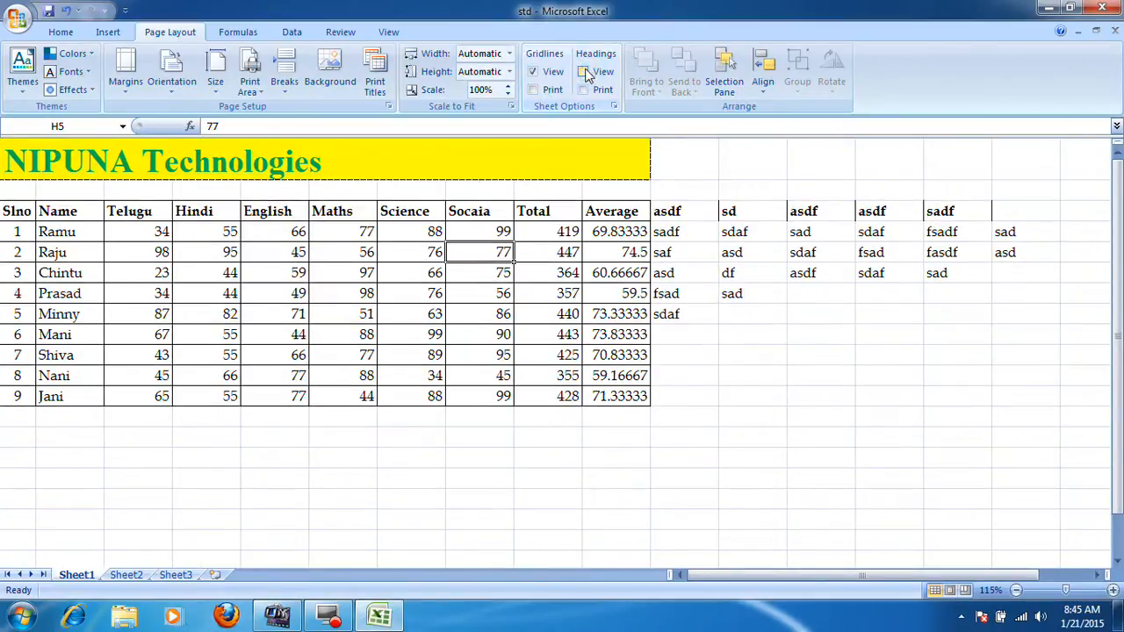
left_click(585, 73)
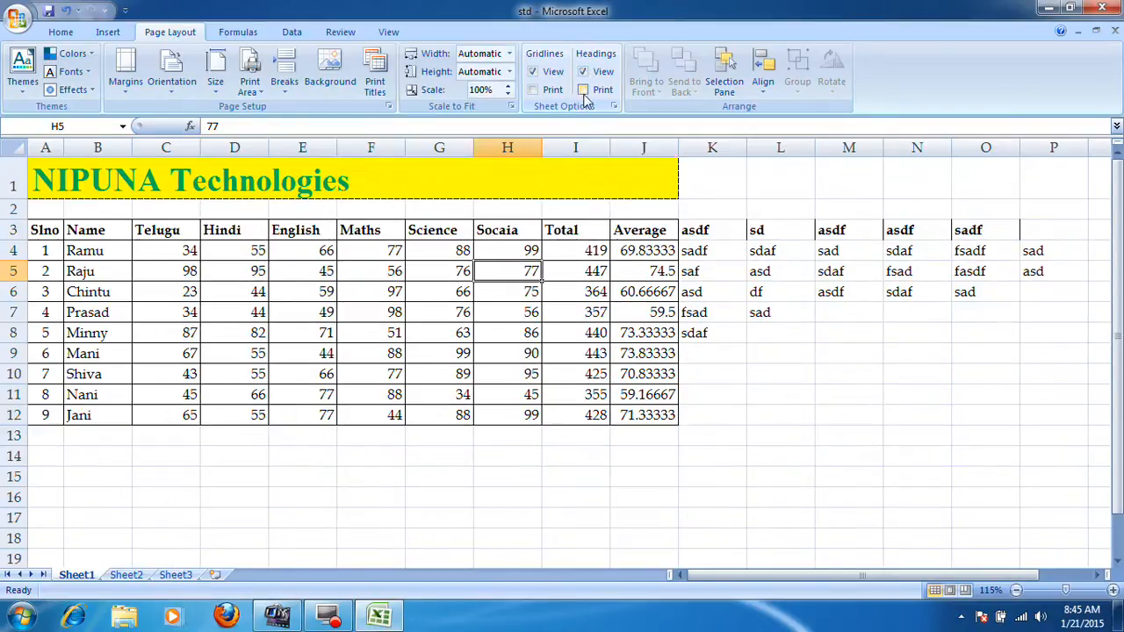
left_click(689, 292)
left_click(790, 373)
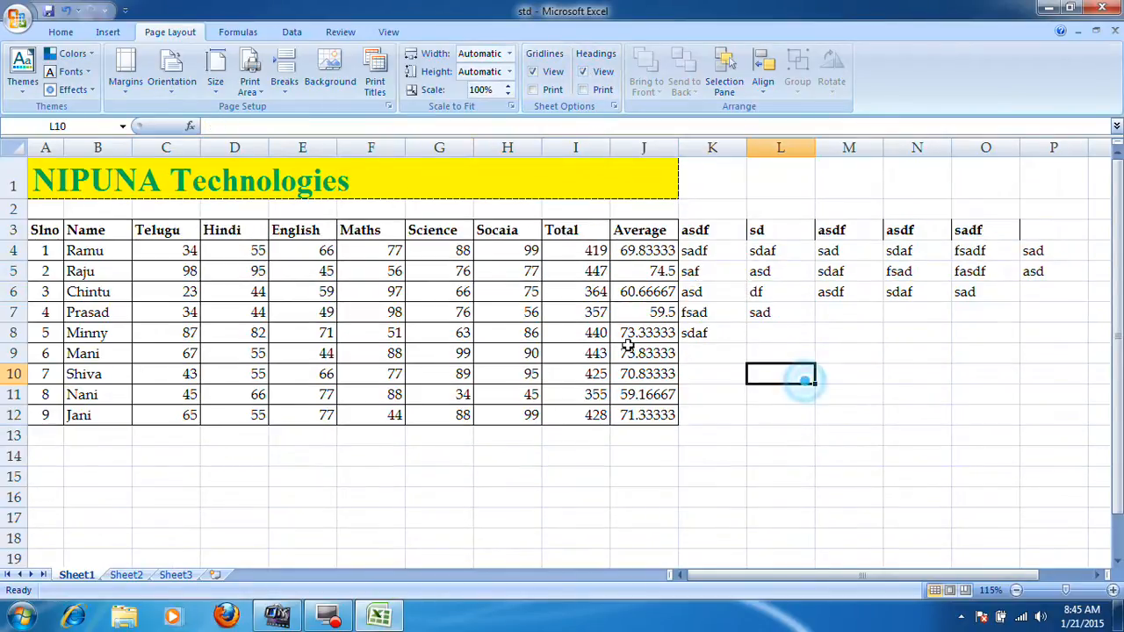
Reset all page breaks on the marks sheet and select cell N9.
key("ctrl+a")
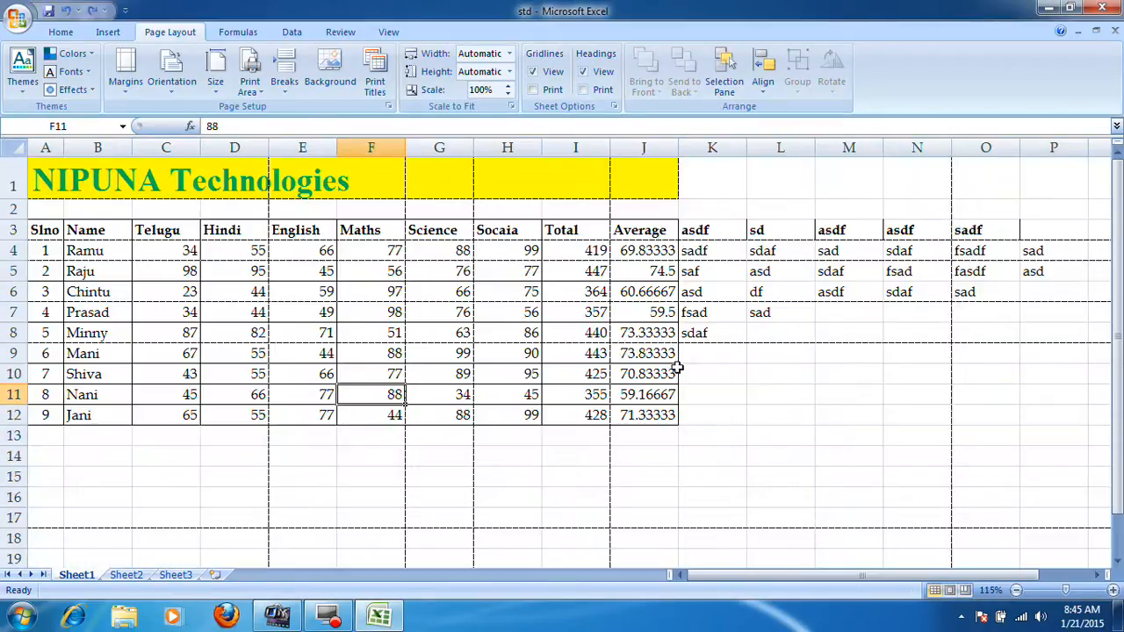
left_click(250, 86)
left_click(290, 86)
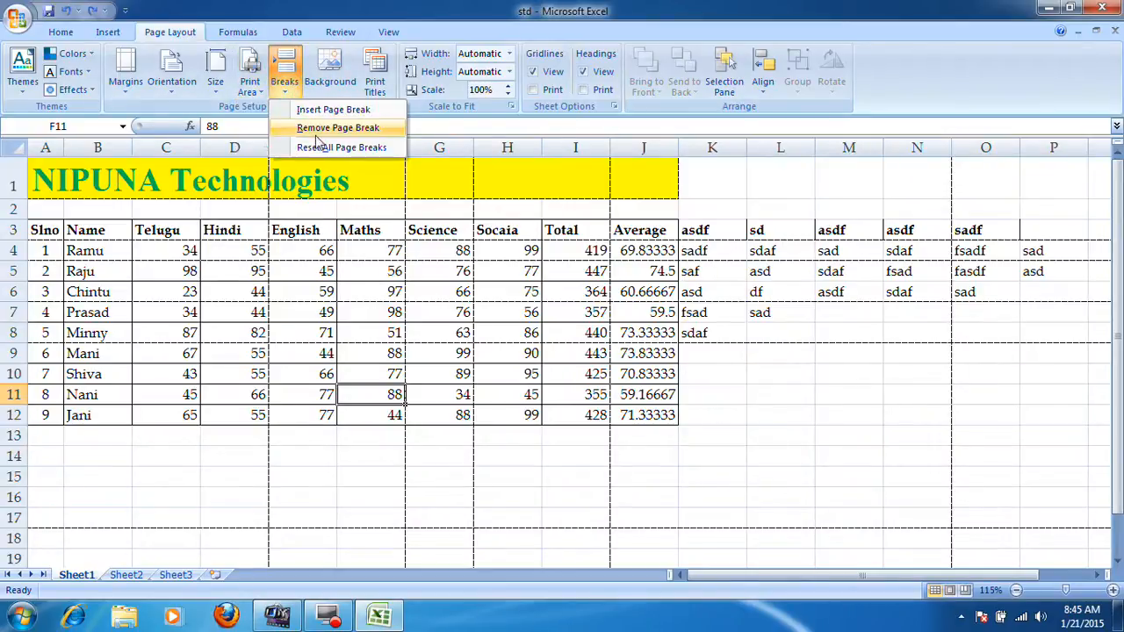
left_click(321, 146)
left_click(803, 393)
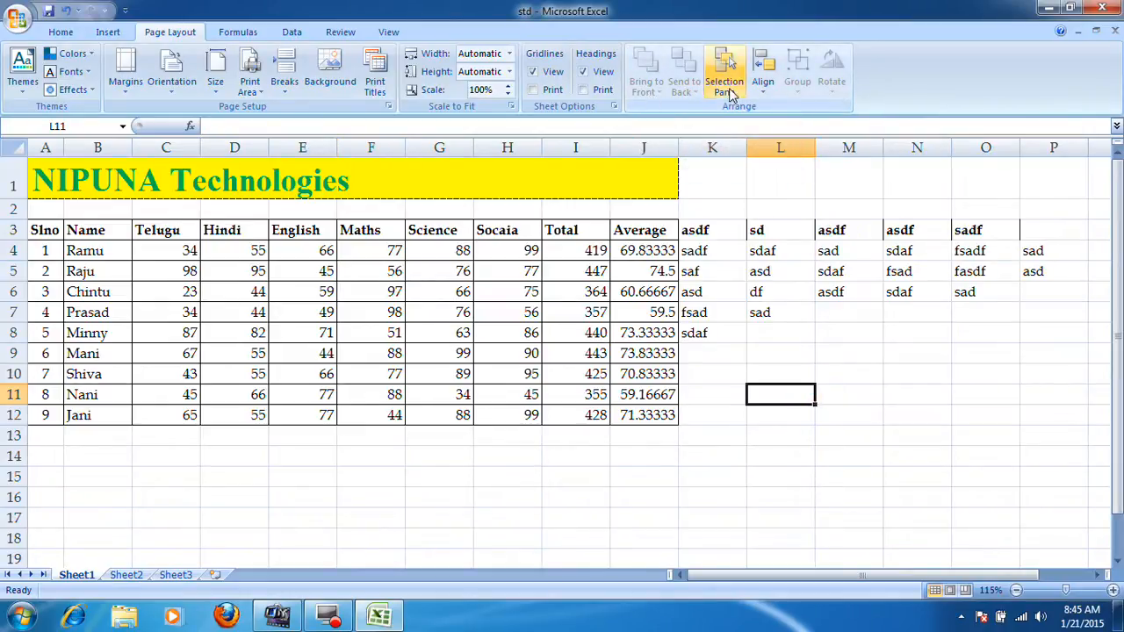
left_click(888, 352)
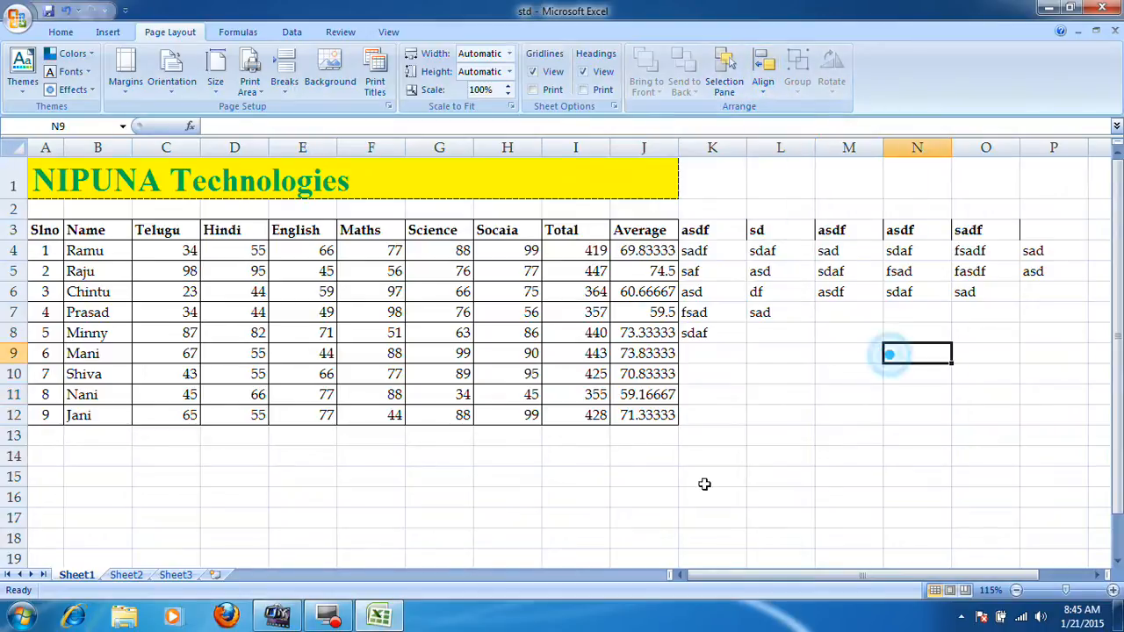
Draw a rectangle about 1.57" wide and 1.07" high below columns L to N and give it the white-filled coloured outline style.
left_click(108, 32)
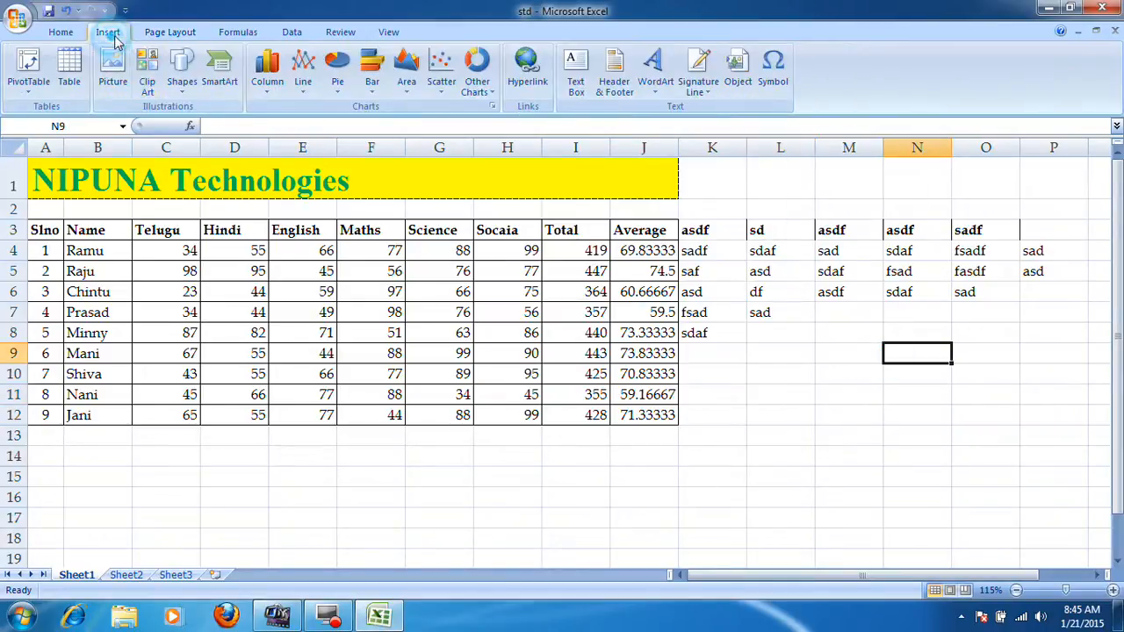
left_click(181, 75)
left_click(226, 127)
left_click_drag(764, 375, 908, 475)
left_click(229, 73)
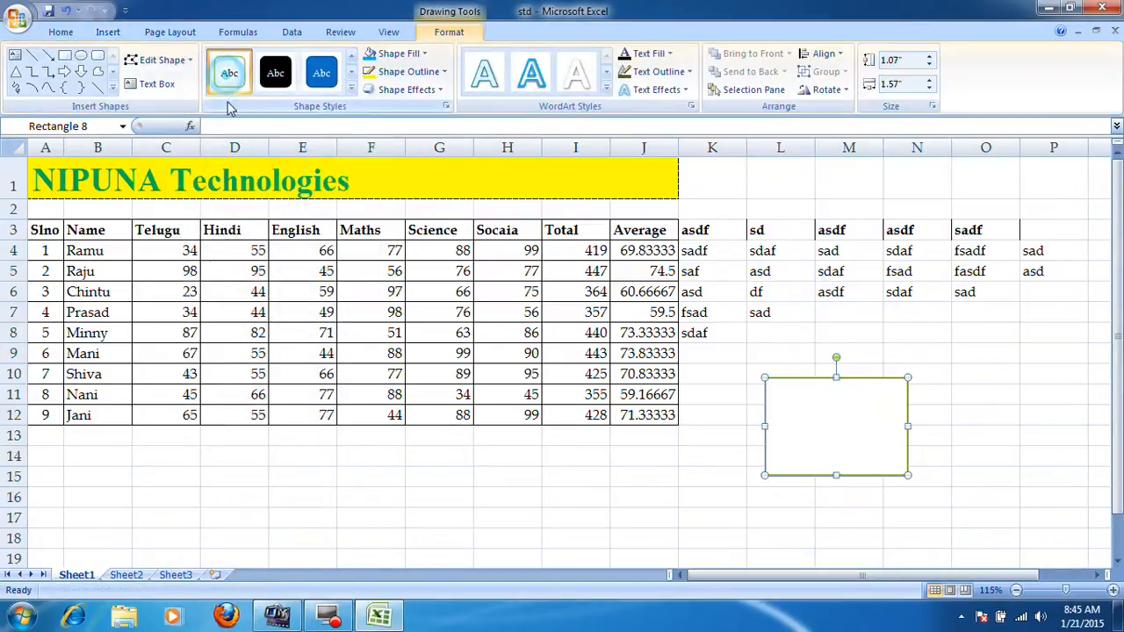
Draw a right block arrow starting inside the rectangle and extending past its right edge, and select cell O16.
left_click(64, 70)
left_click_drag(844, 408, 985, 447)
left_click(972, 495)
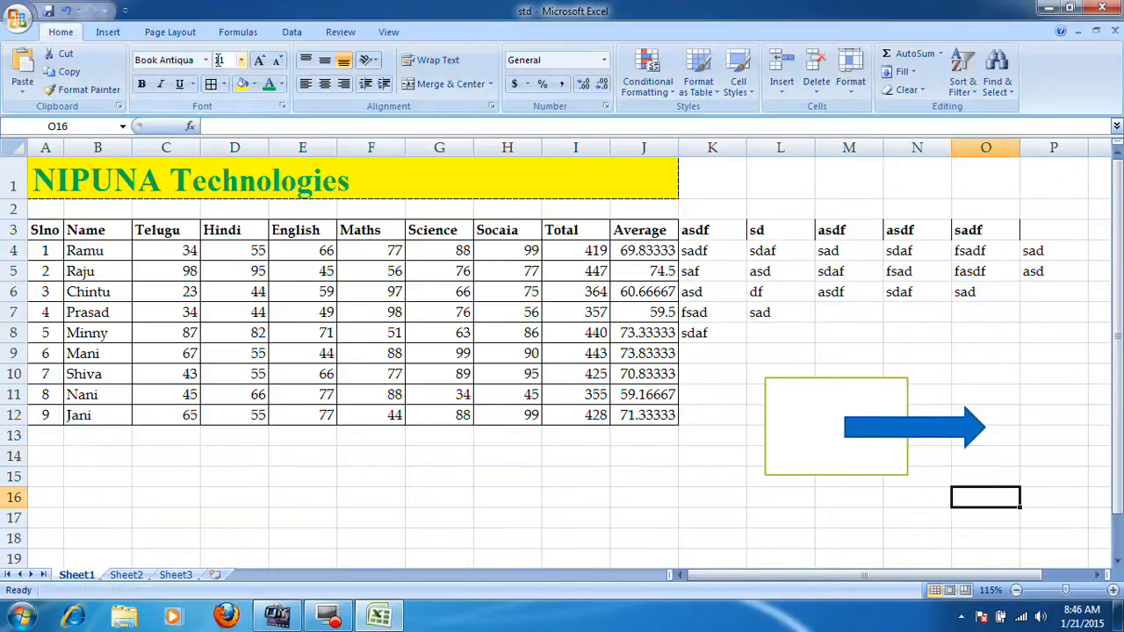
Bring the right arrow to the front and send it backward behind the rectangle.
left_click(169, 32)
left_click(841, 428)
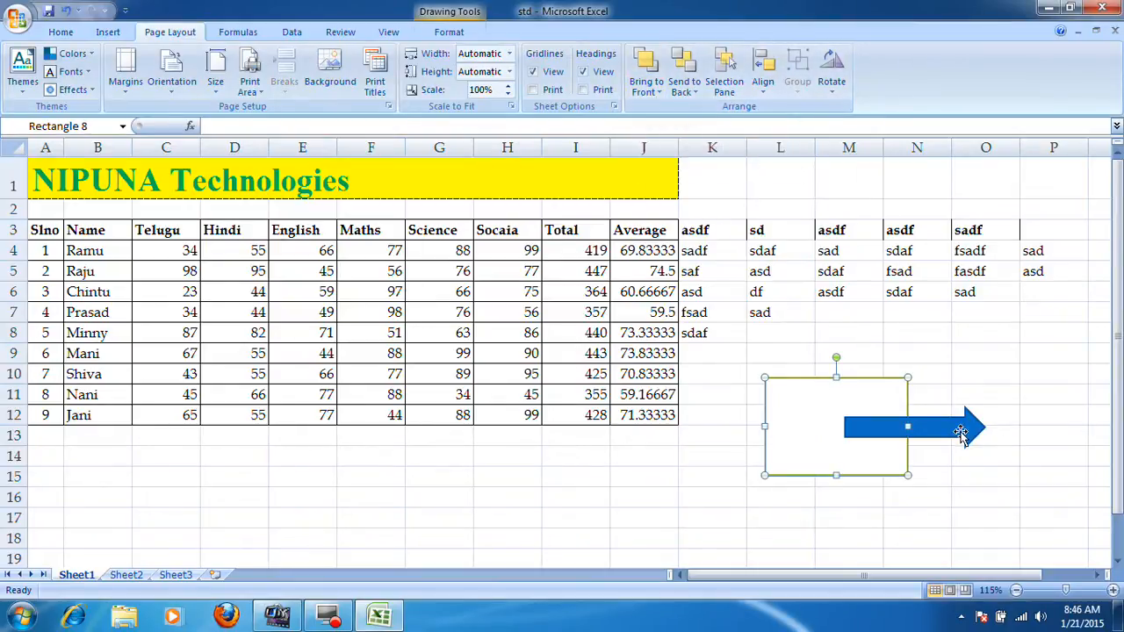
left_click(959, 428)
left_click(648, 91)
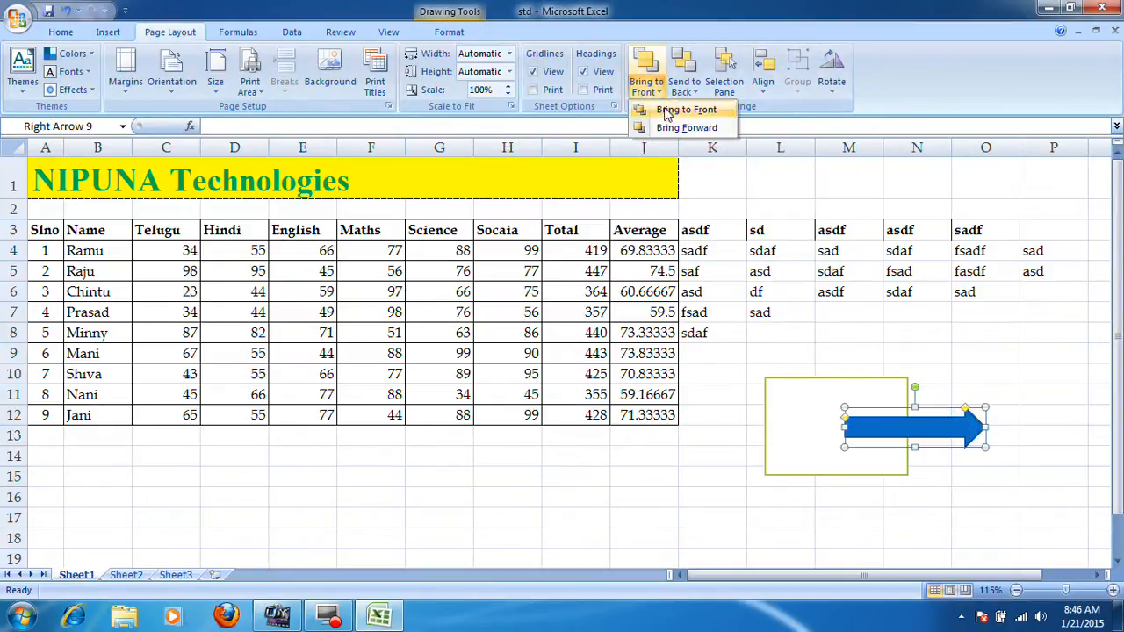
left_click(683, 110)
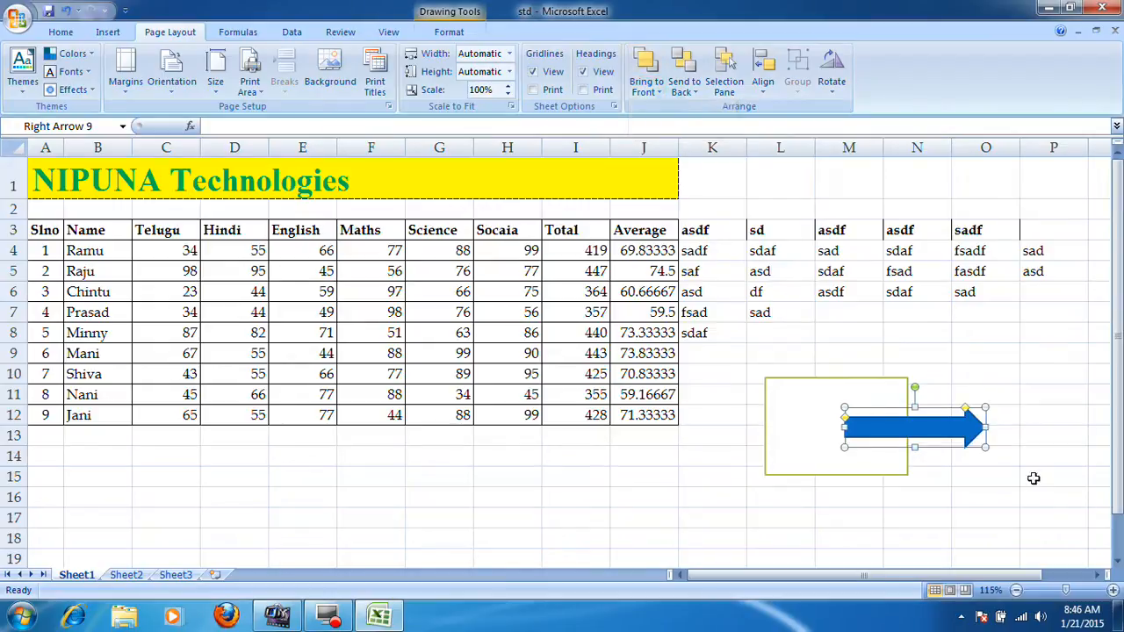
left_click(685, 91)
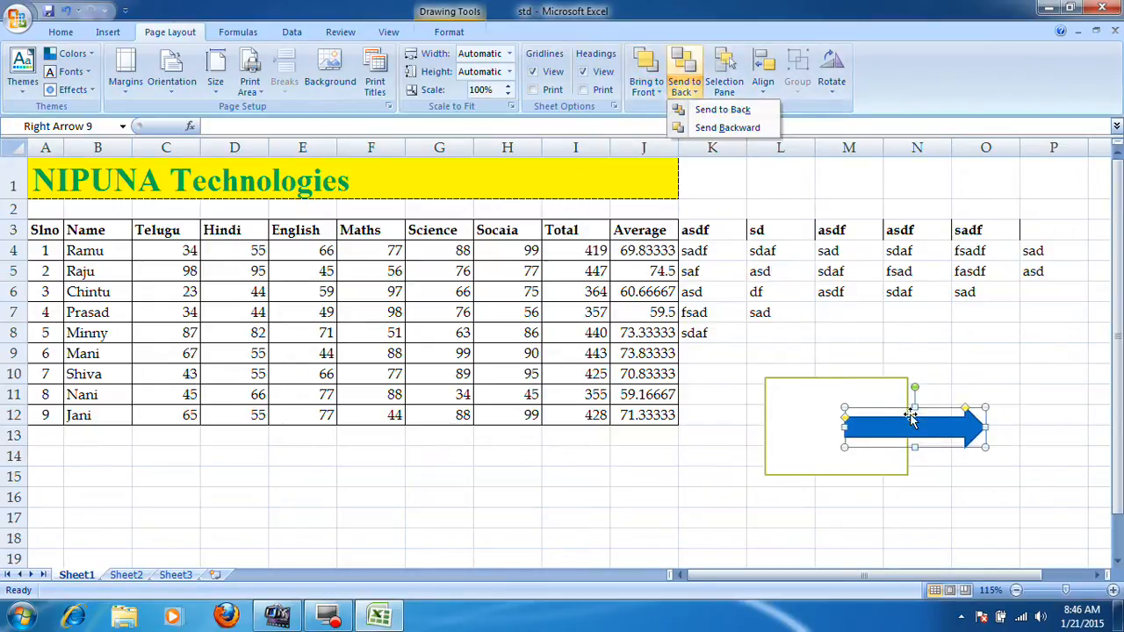
left_click(727, 127)
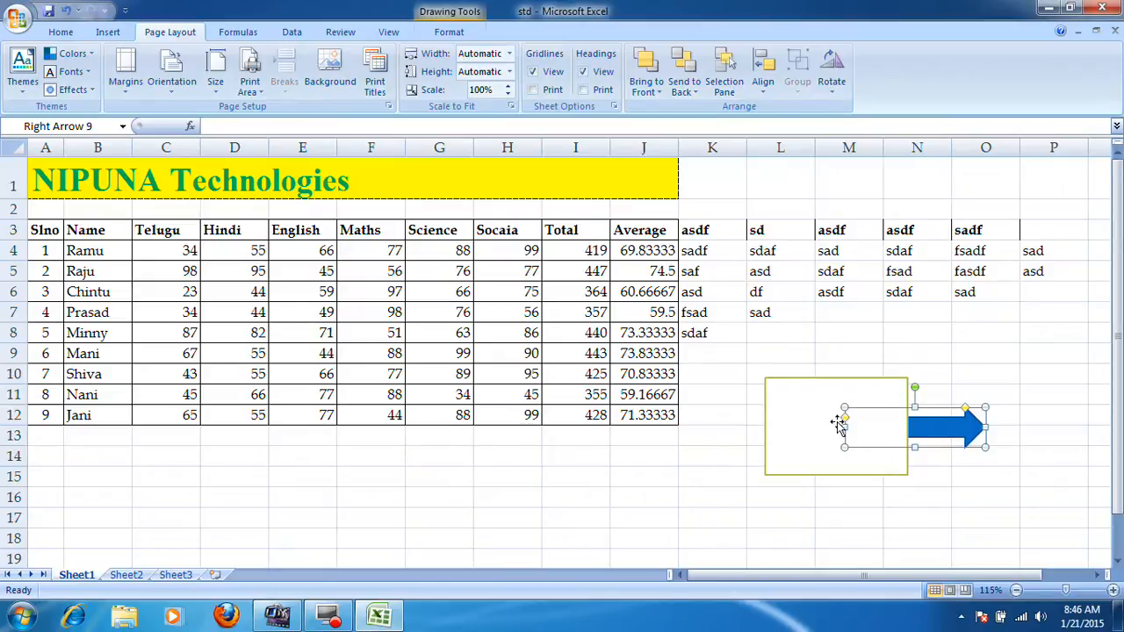
Try aligning the rectangle and arrow by their centers and by their top edges, undoing each alignment.
left_click(821, 394)
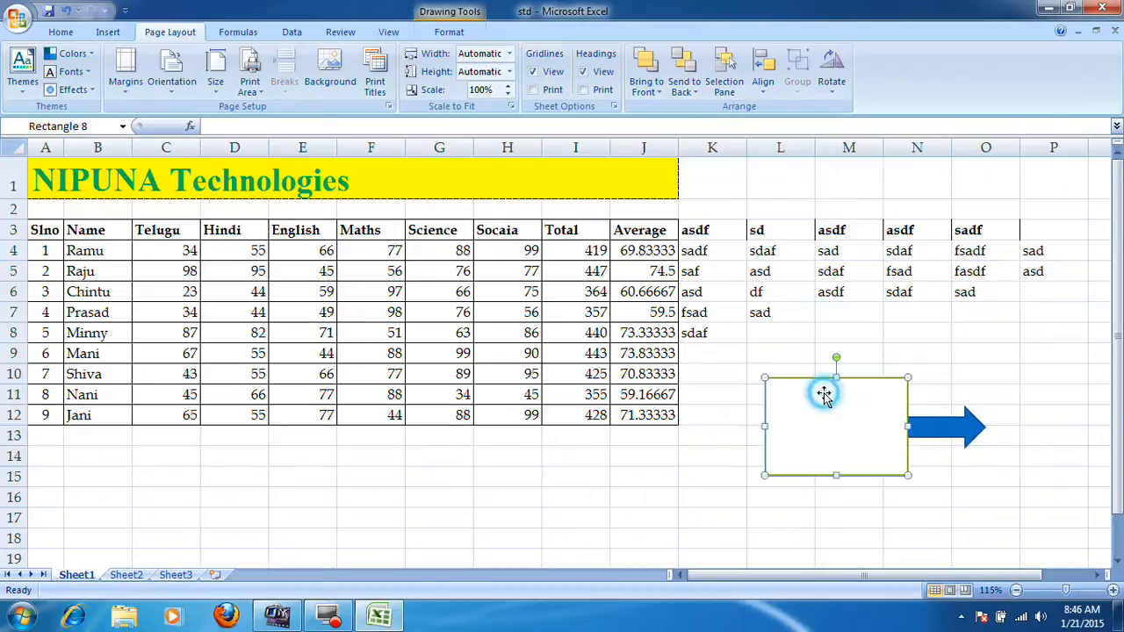
left_click(973, 430, "ctrl")
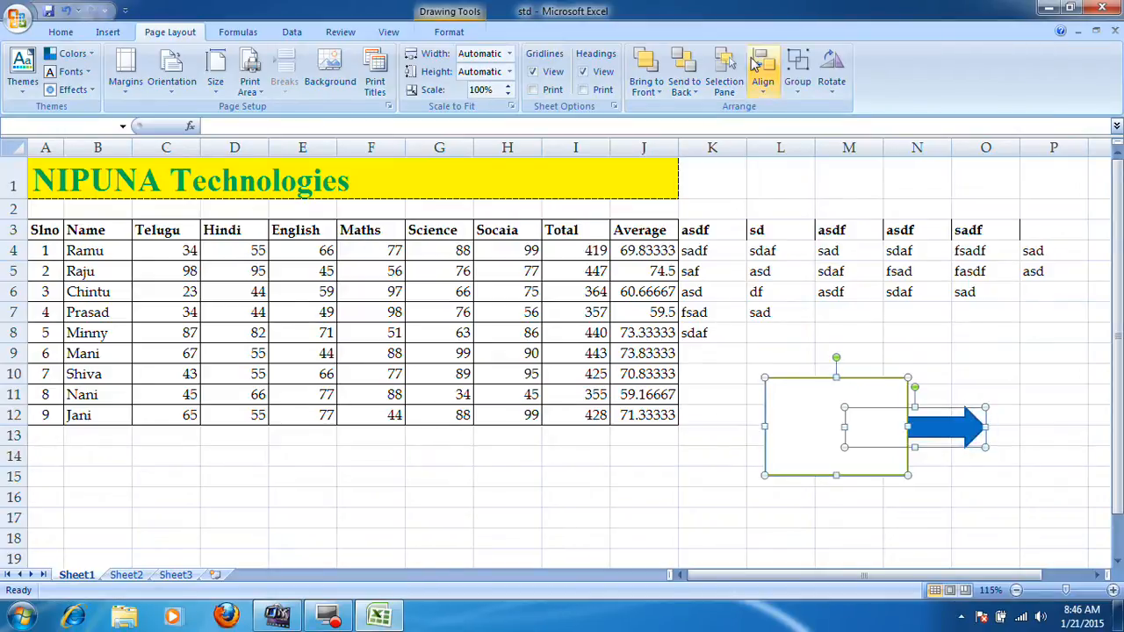
left_click(764, 79)
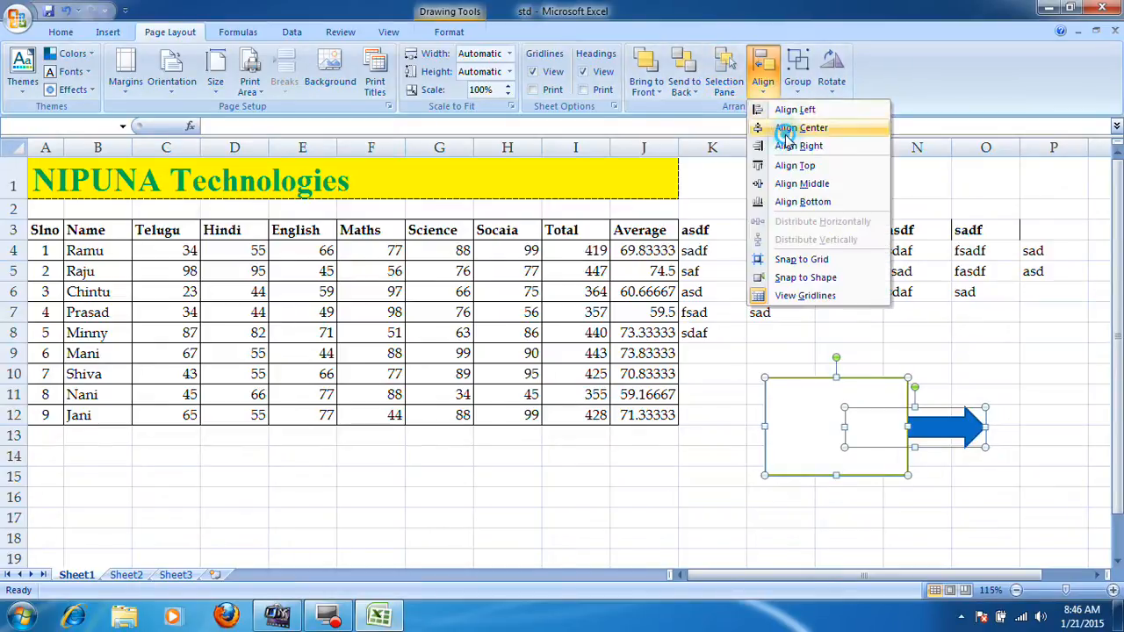
left_click(795, 127)
key("ctrl+z")
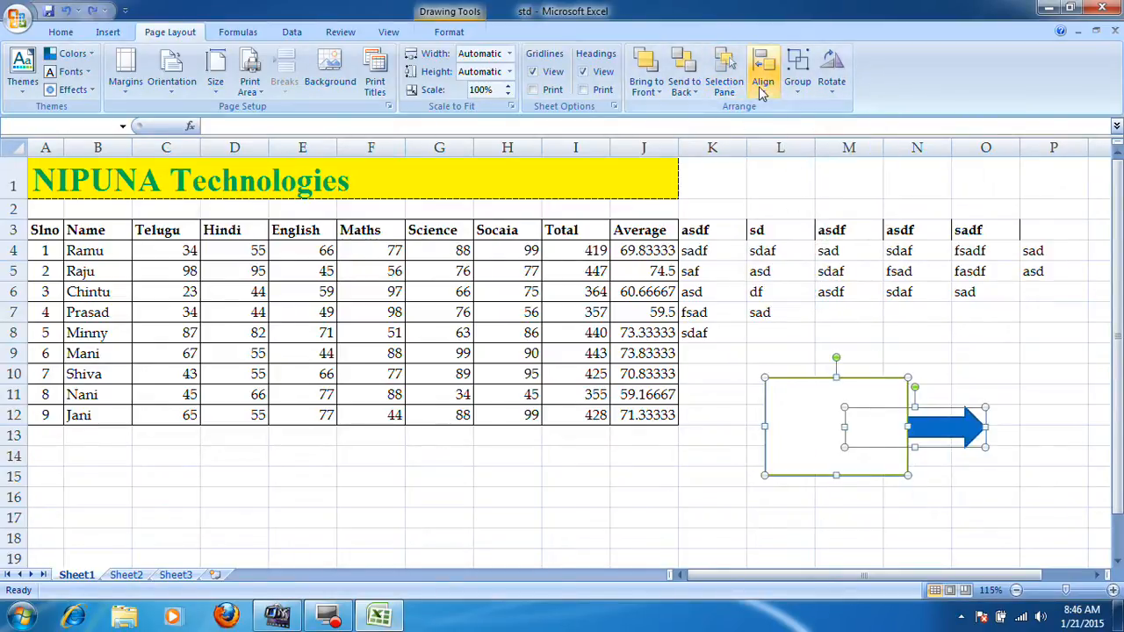
left_click(763, 72)
left_click(781, 165)
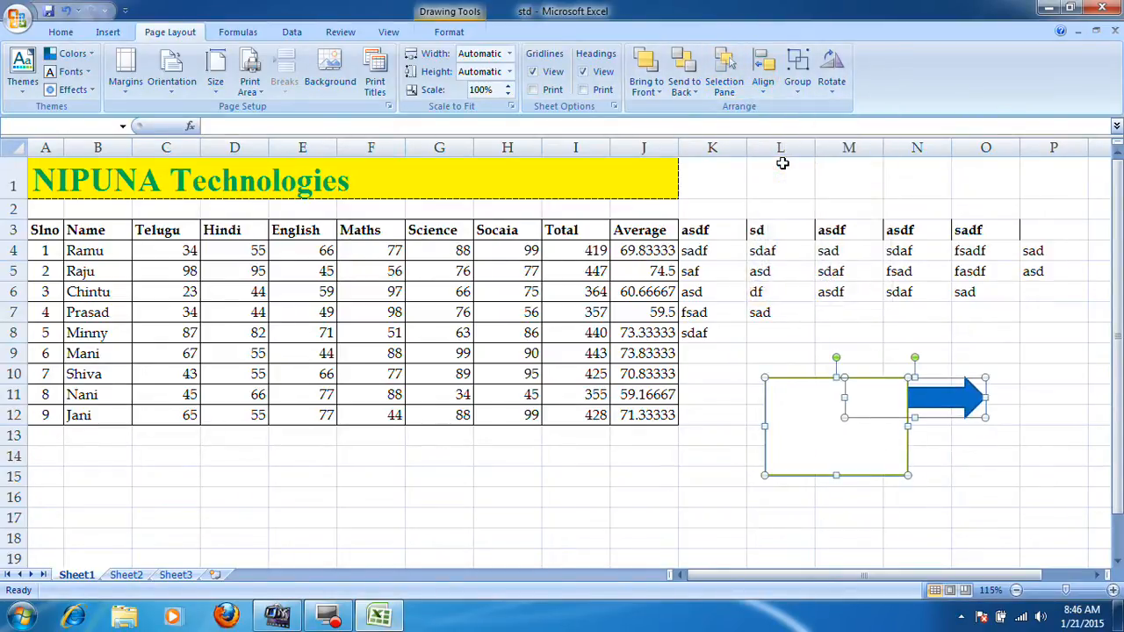
key("ctrl+z")
Align the rectangle and arrow along their bottom edges and group the two shapes.
left_click(763, 72)
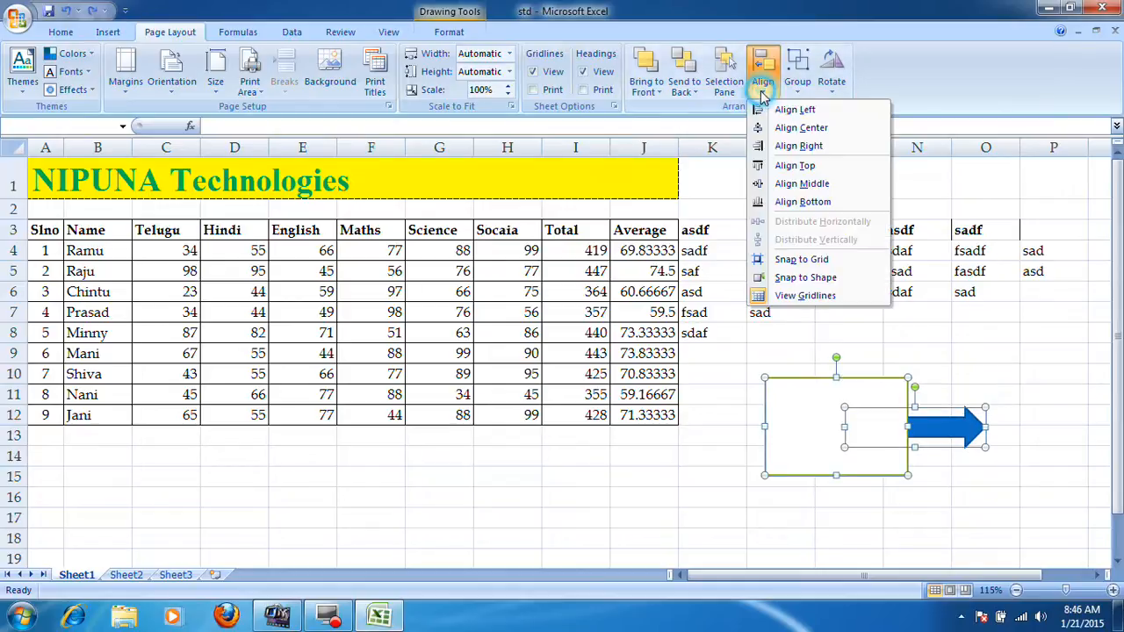
left_click(789, 203)
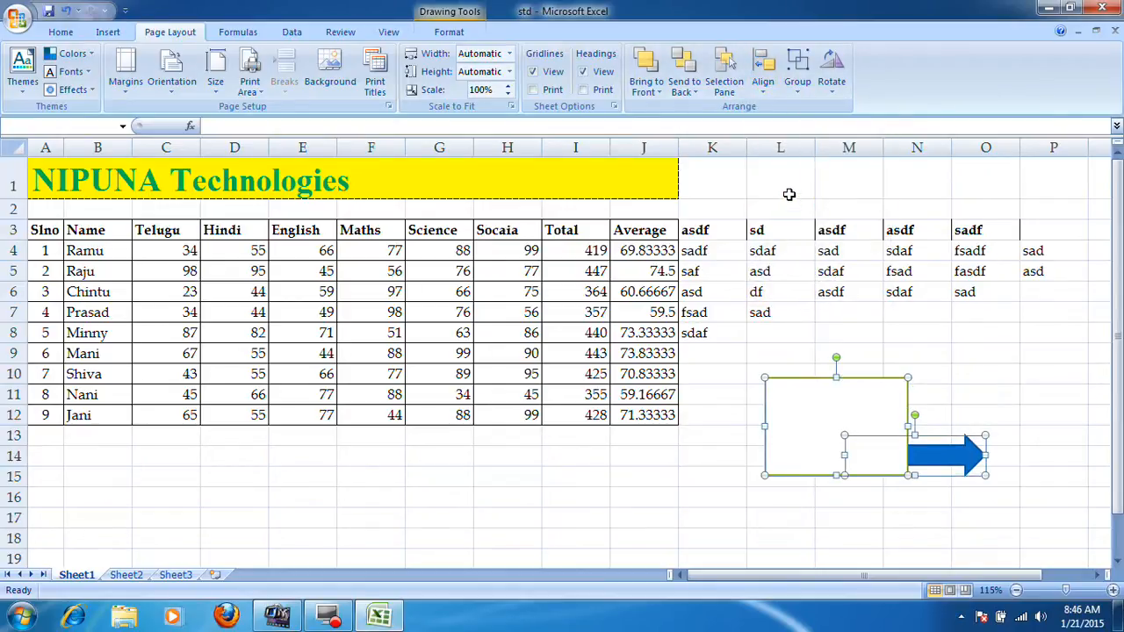
left_click(797, 79)
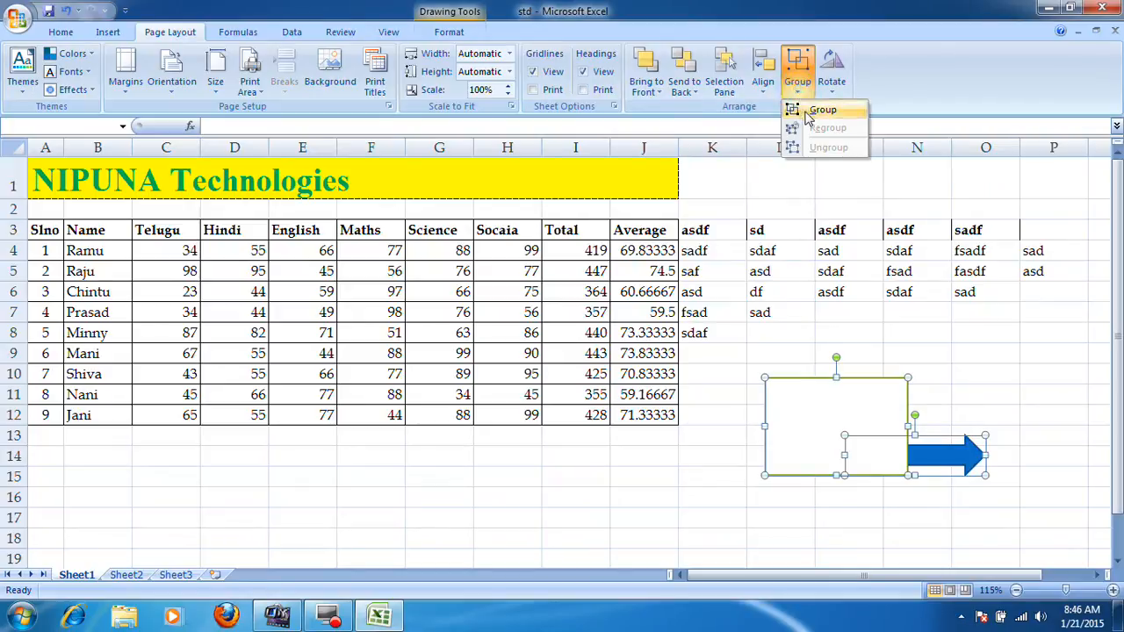
left_click(809, 115)
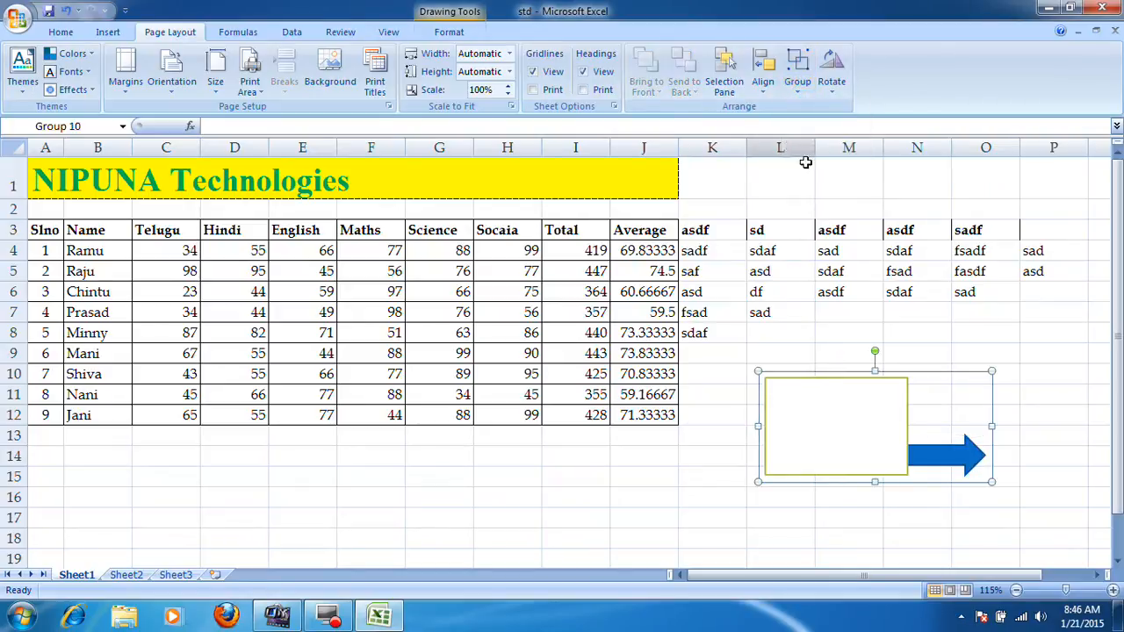
View the rotation choices for the grouped shapes and delete the group from the sheet.
left_click(831, 74)
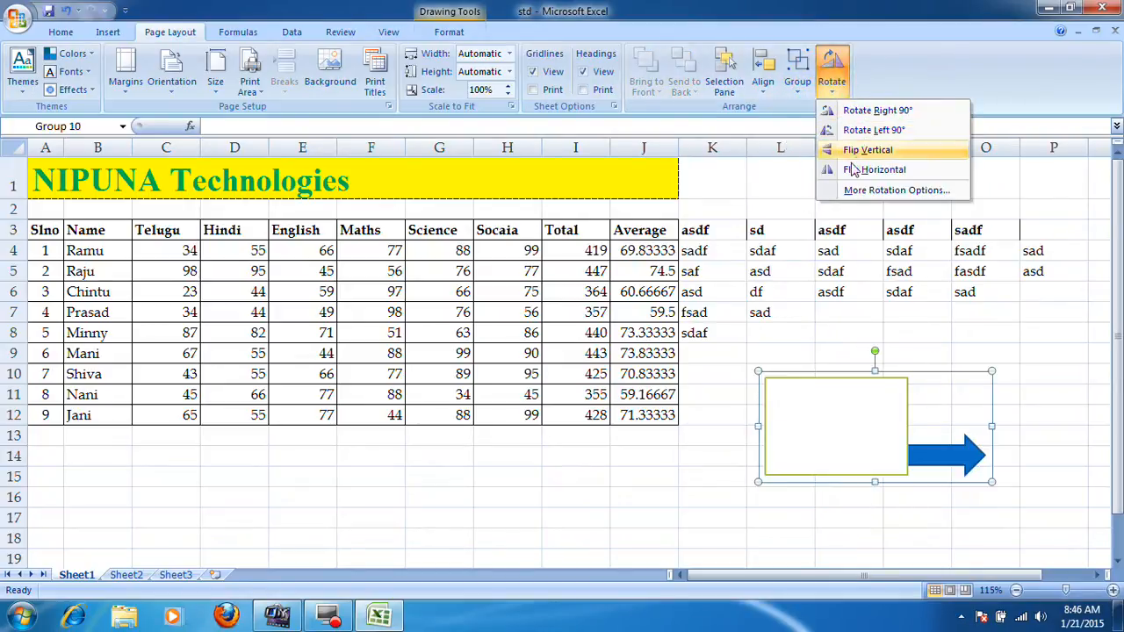
left_click(817, 424)
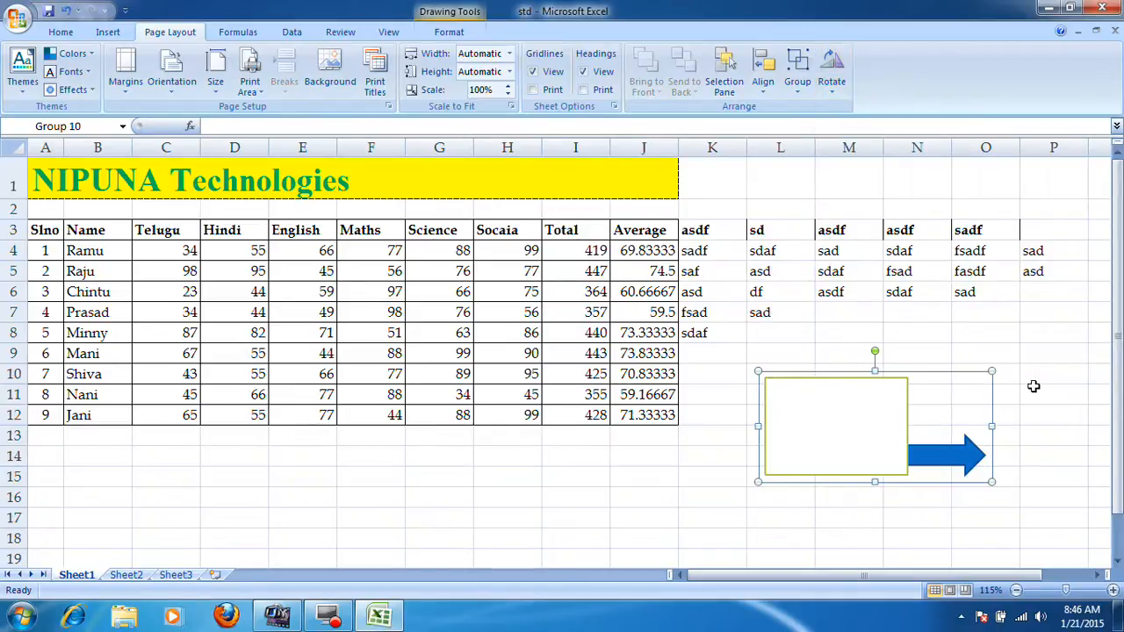
key("Delete")
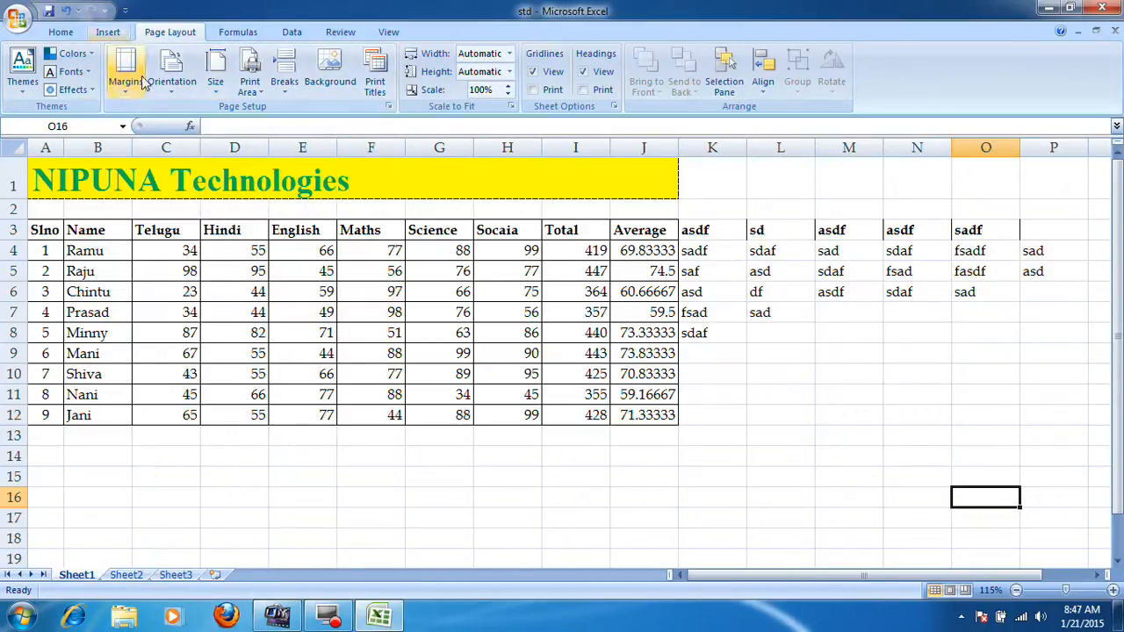
left_click(502, 477)
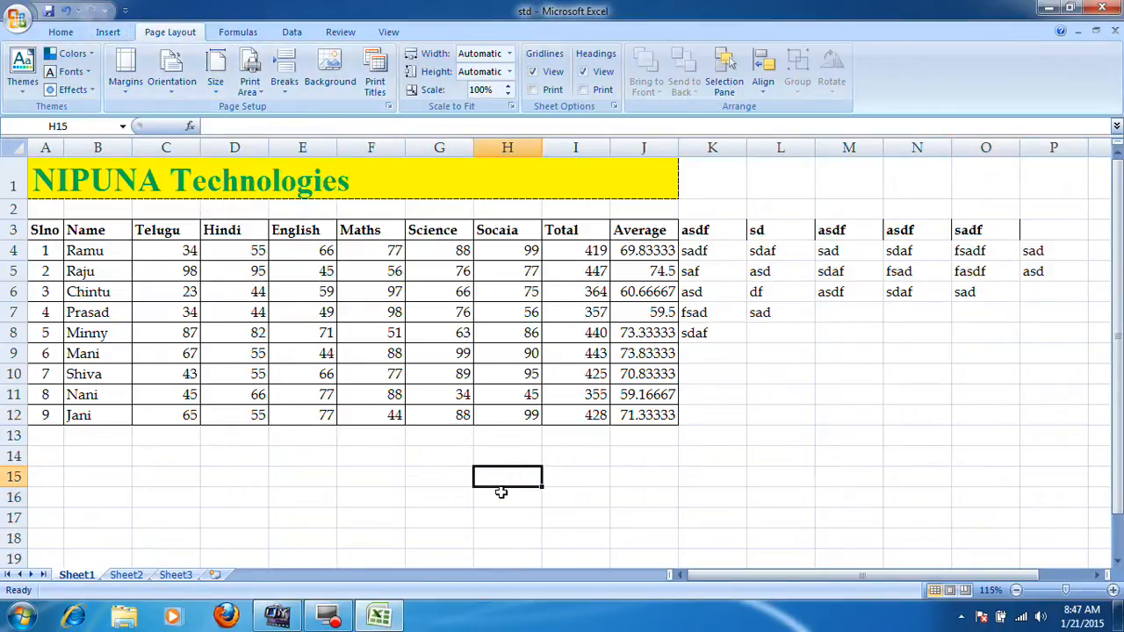